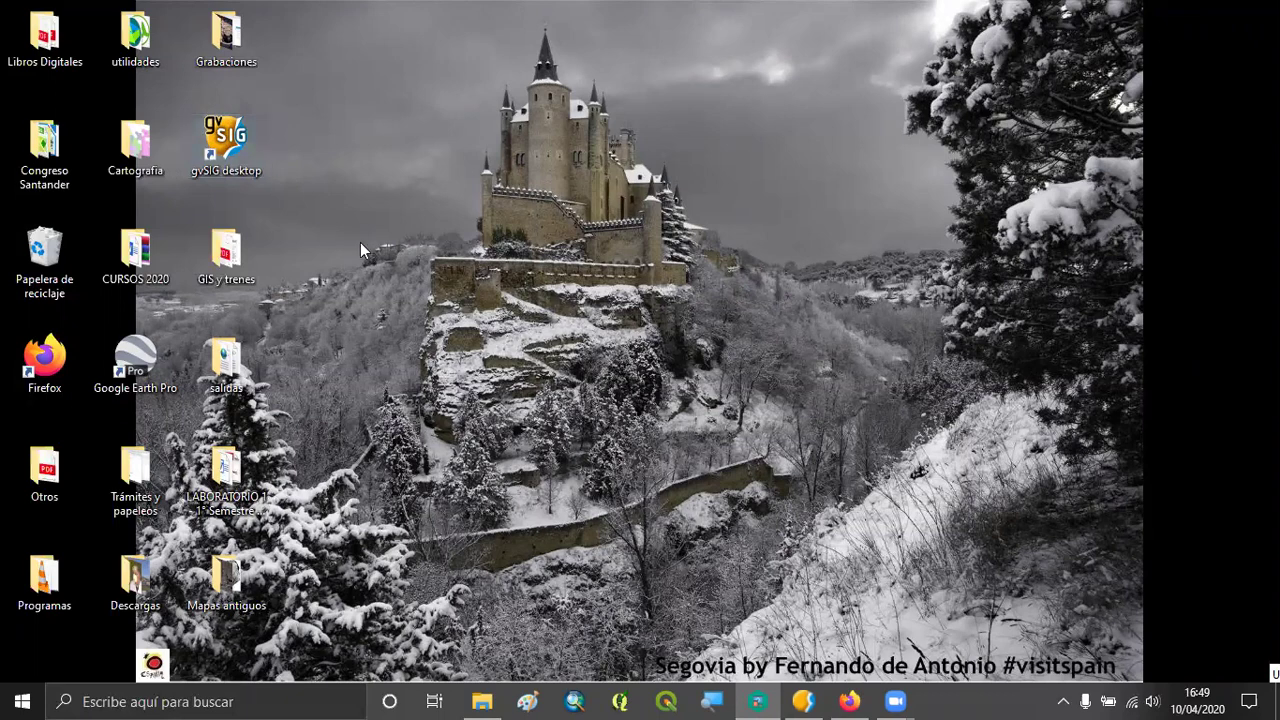
Step: Switch to Firefox to look at the gvSIG Desktop page and the Spanish gvSIG documentation, and return to gvSIG
{"action": "left_click", "coordinate": [803, 699]}
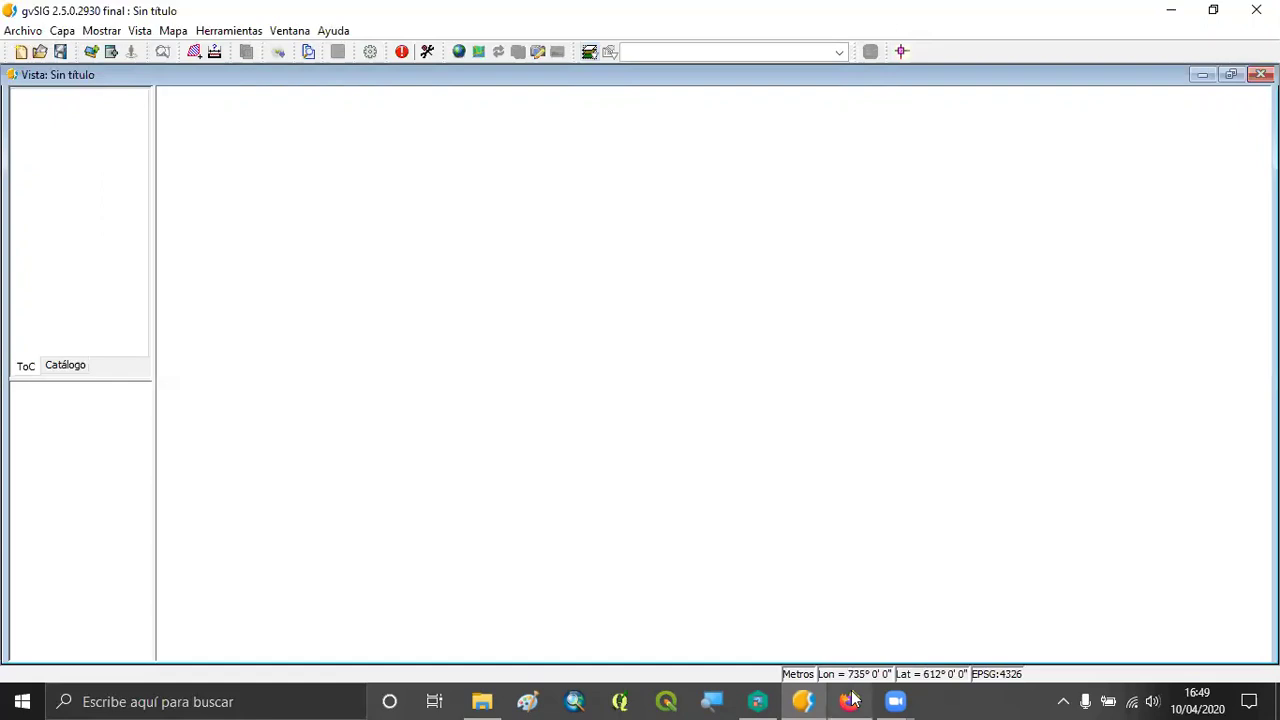
{"action": "mouse_move", "coordinate": [852, 699]}
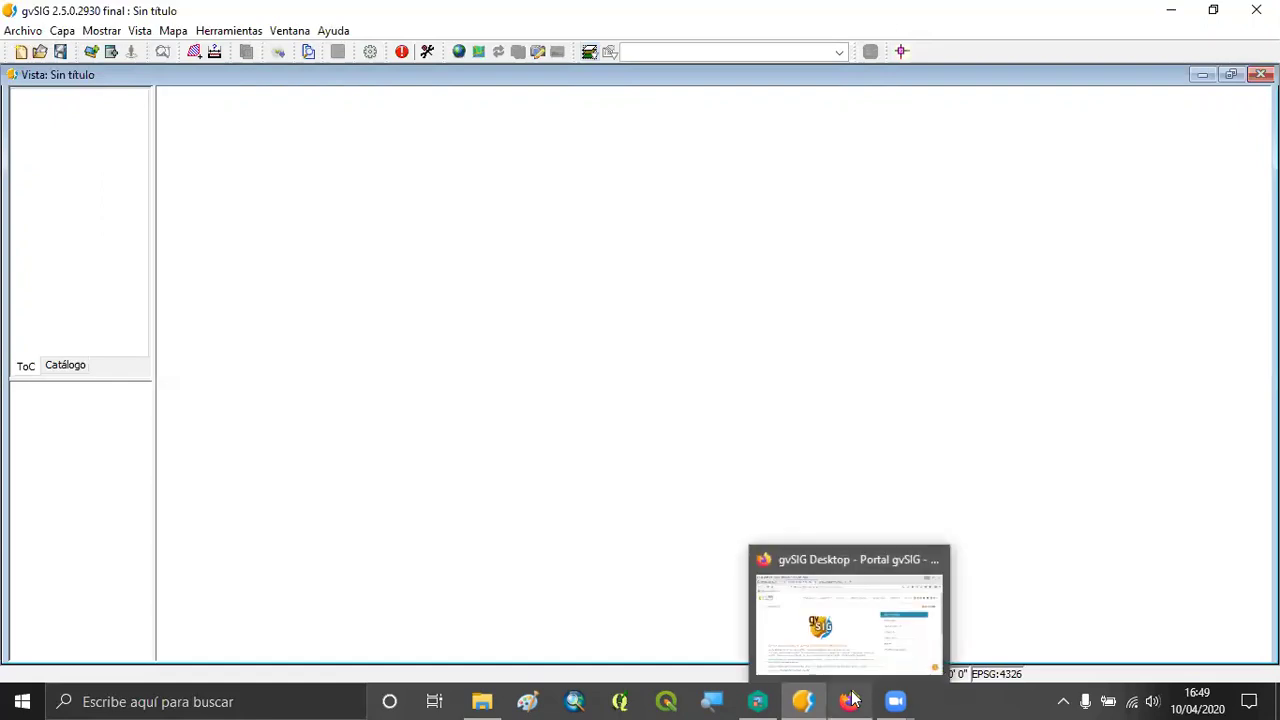
{"action": "left_click", "coordinate": [852, 699]}
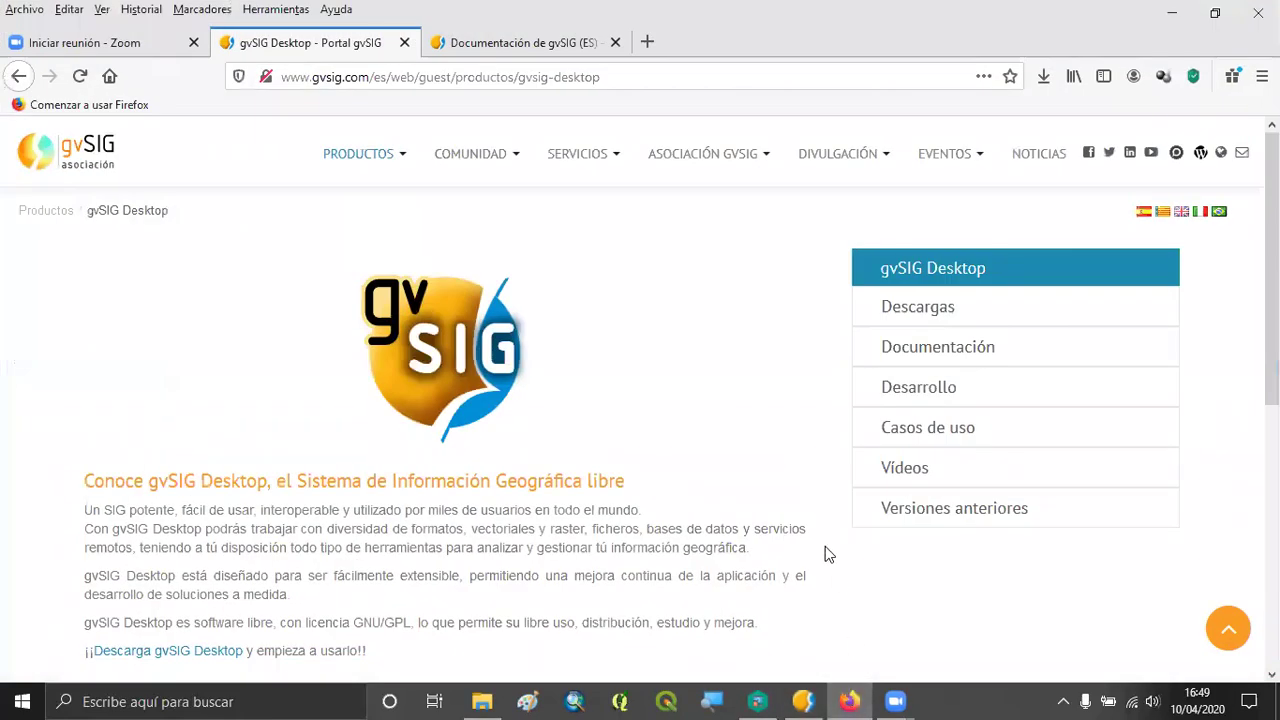
{"action": "left_click", "coordinate": [489, 45]}
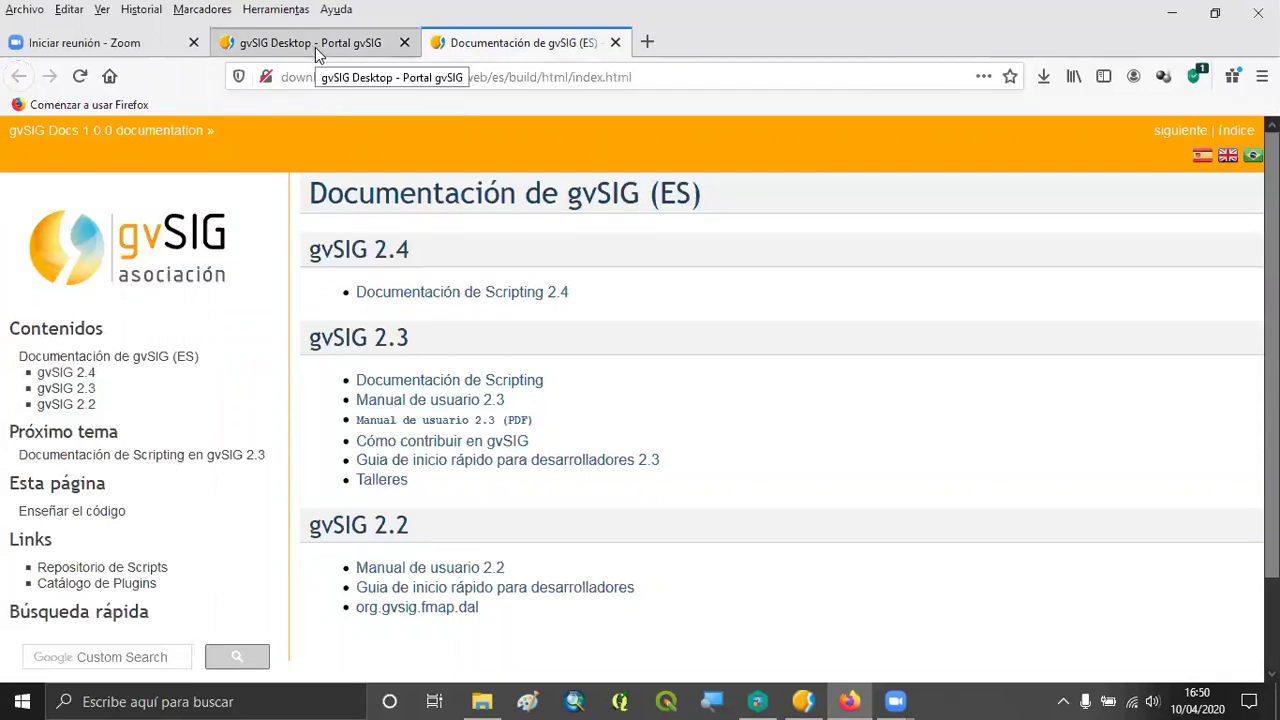
{"action": "left_click", "coordinate": [1181, 24]}
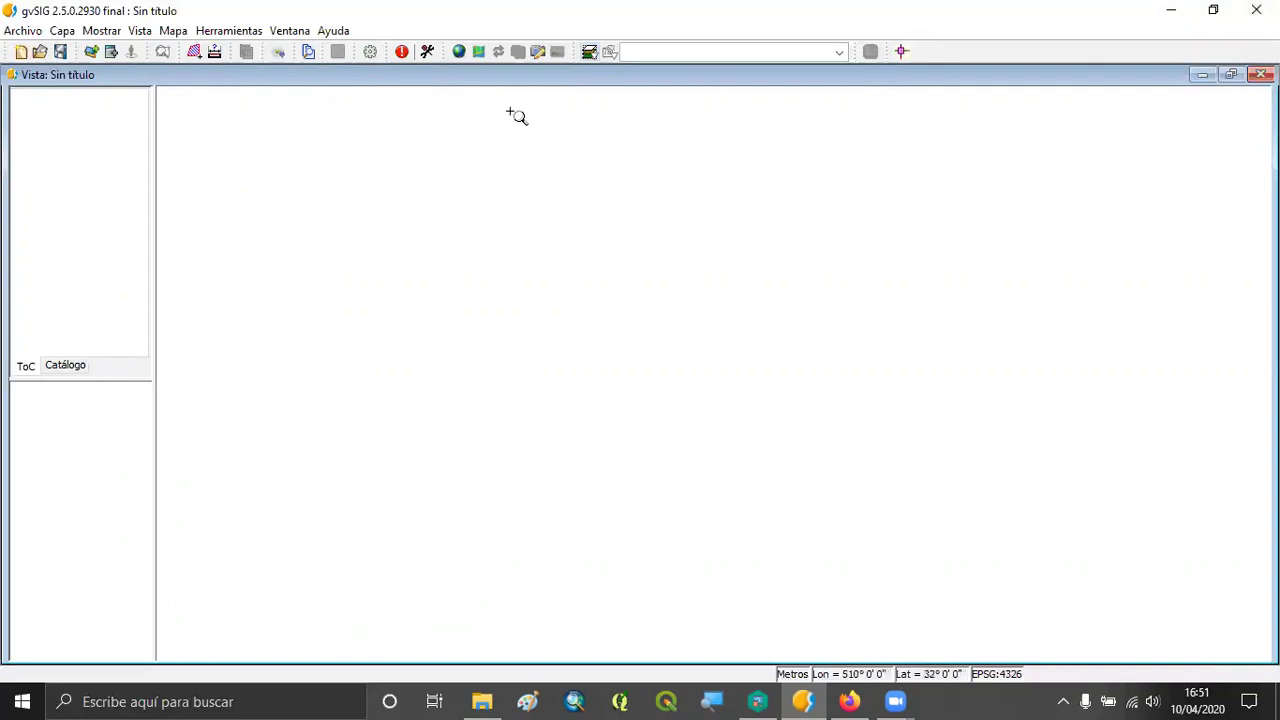
Step: Restore the view window to a smaller size, move and resize it, minimize it and maximize it again
{"action": "left_click", "coordinate": [1237, 88]}
{"action": "left_click_drag", "start_coordinate": [478, 141], "coordinate": [250, 108]}
{"action": "left_click_drag", "start_coordinate": [766, 548], "coordinate": [1066, 632]}
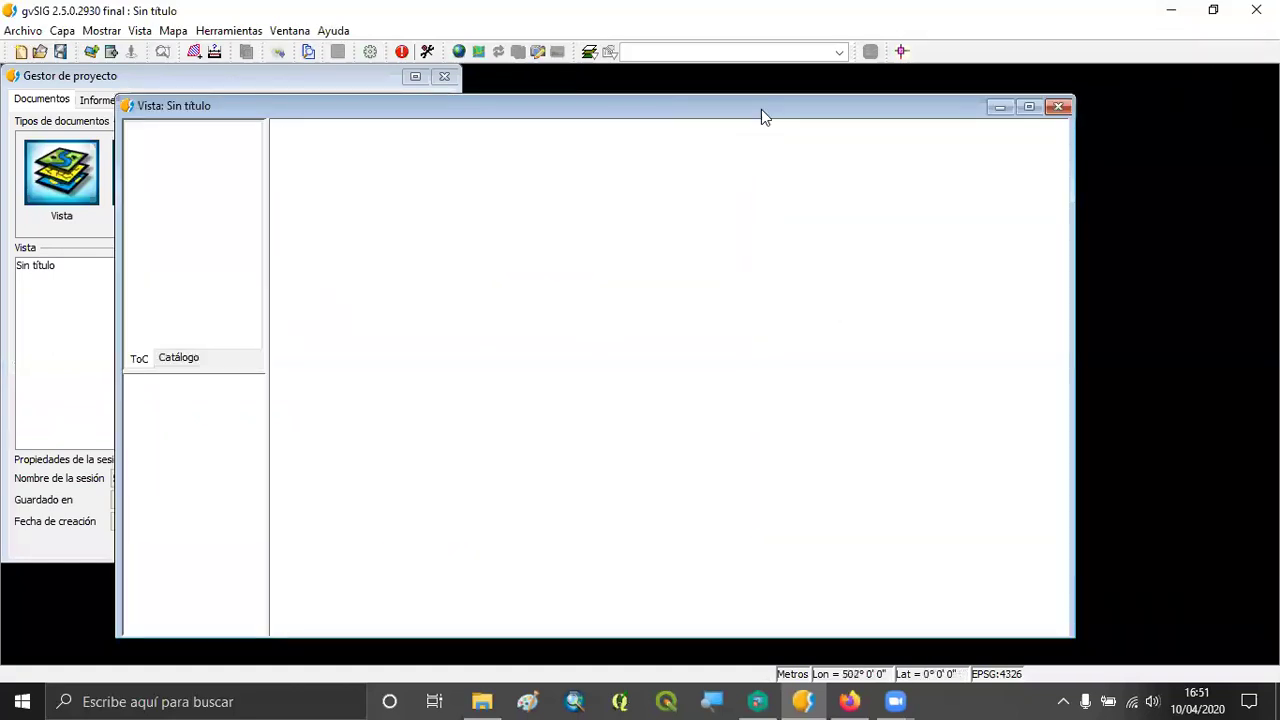
{"action": "left_click", "coordinate": [1023, 107]}
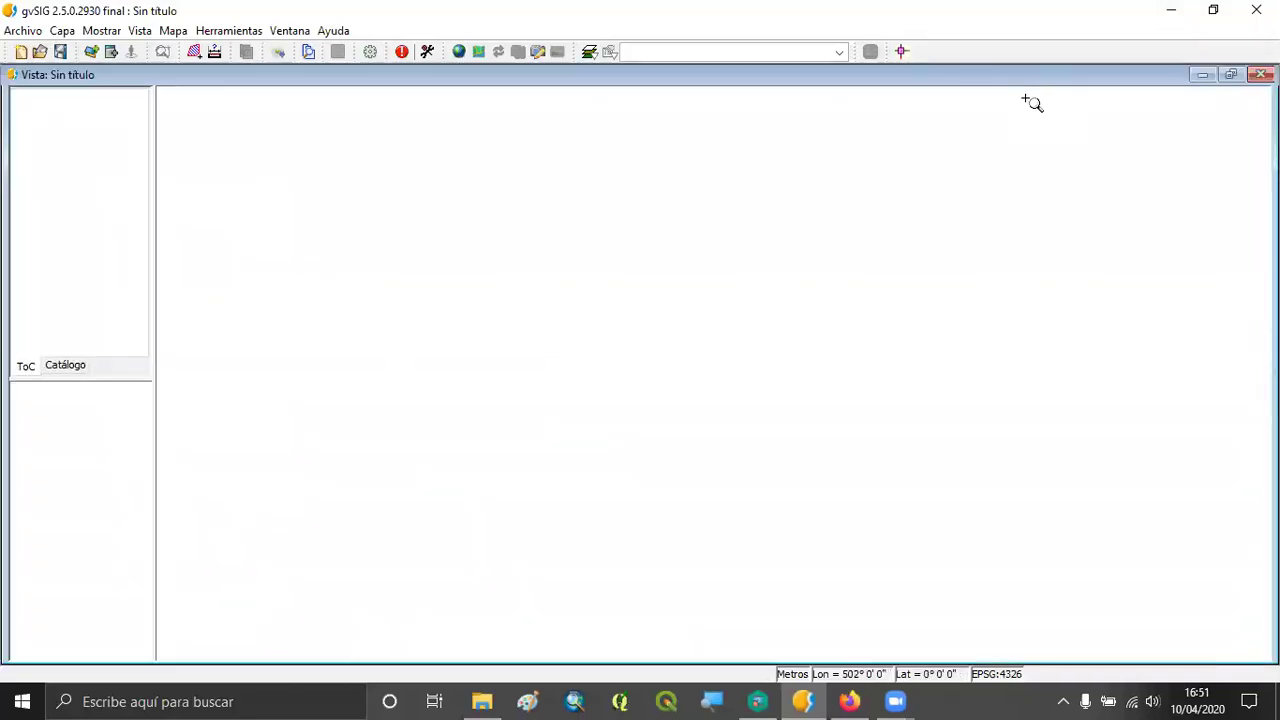
{"action": "left_click", "coordinate": [1203, 75]}
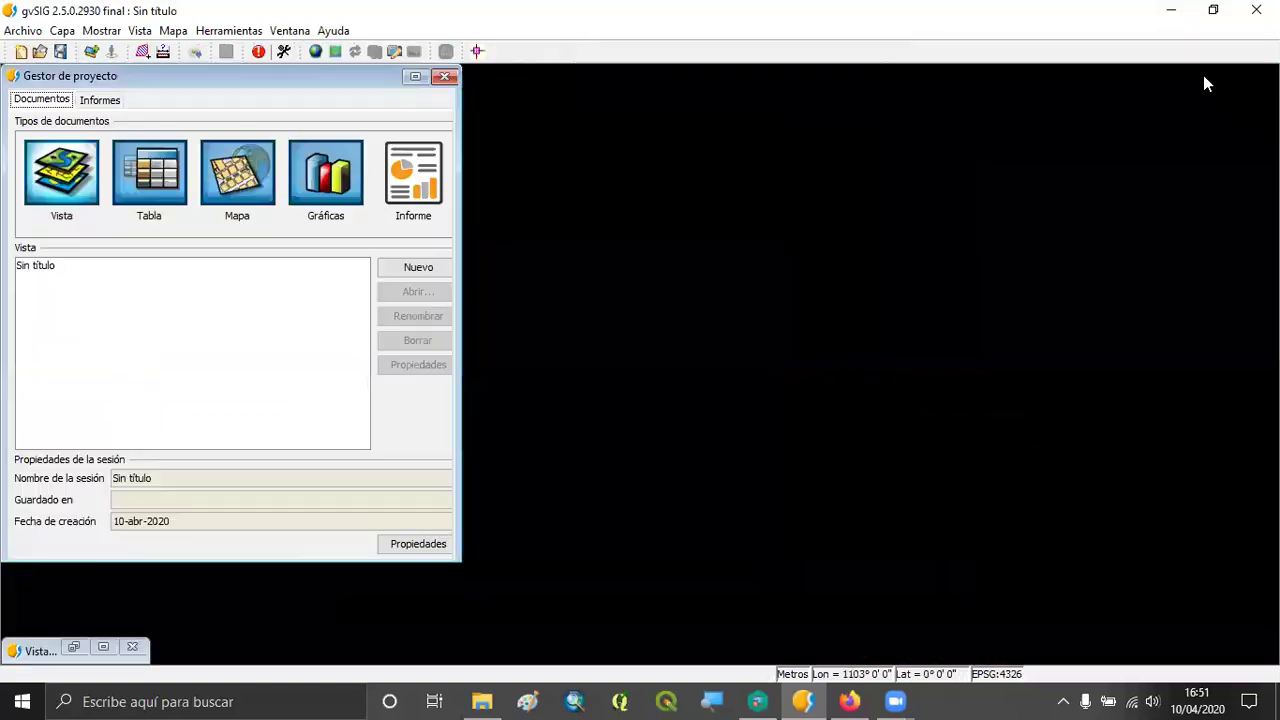
{"action": "left_click", "coordinate": [103, 648]}
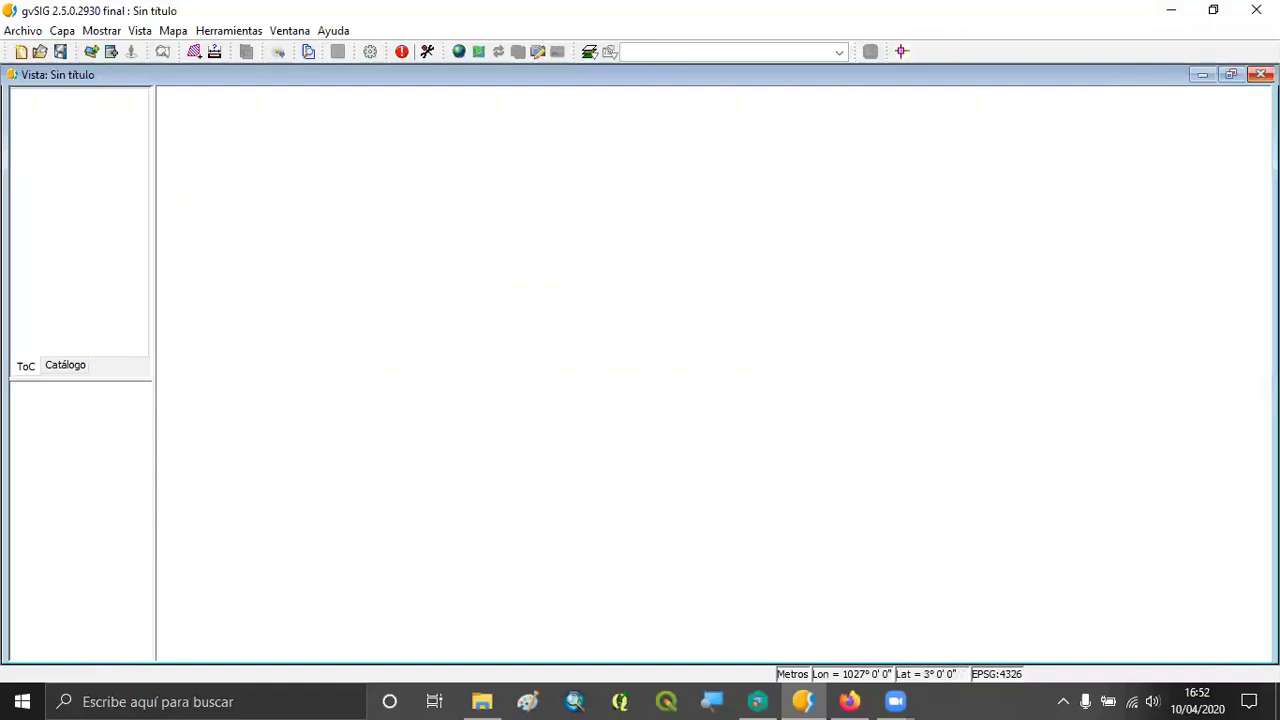
Step: Close the "Sin título" view and reopen it from the project manager
{"action": "left_click", "coordinate": [1261, 74]}
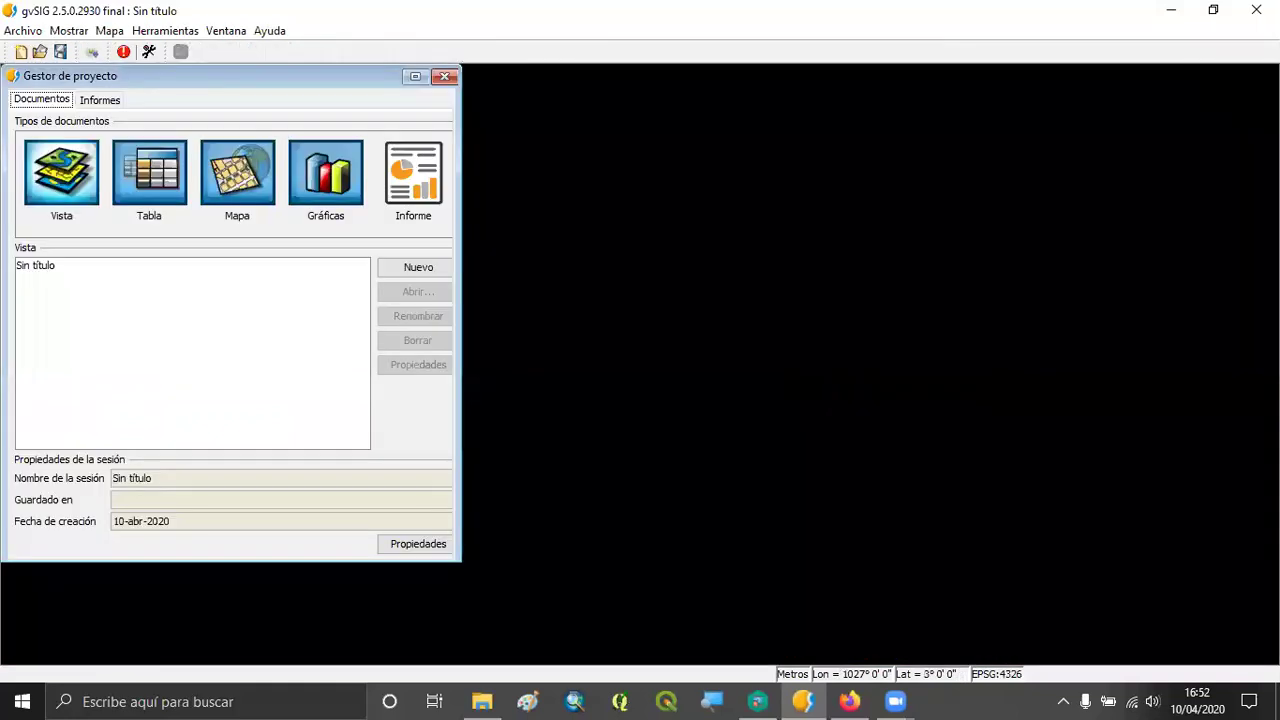
{"action": "left_click_drag", "start_coordinate": [203, 76], "coordinate": [218, 79]}
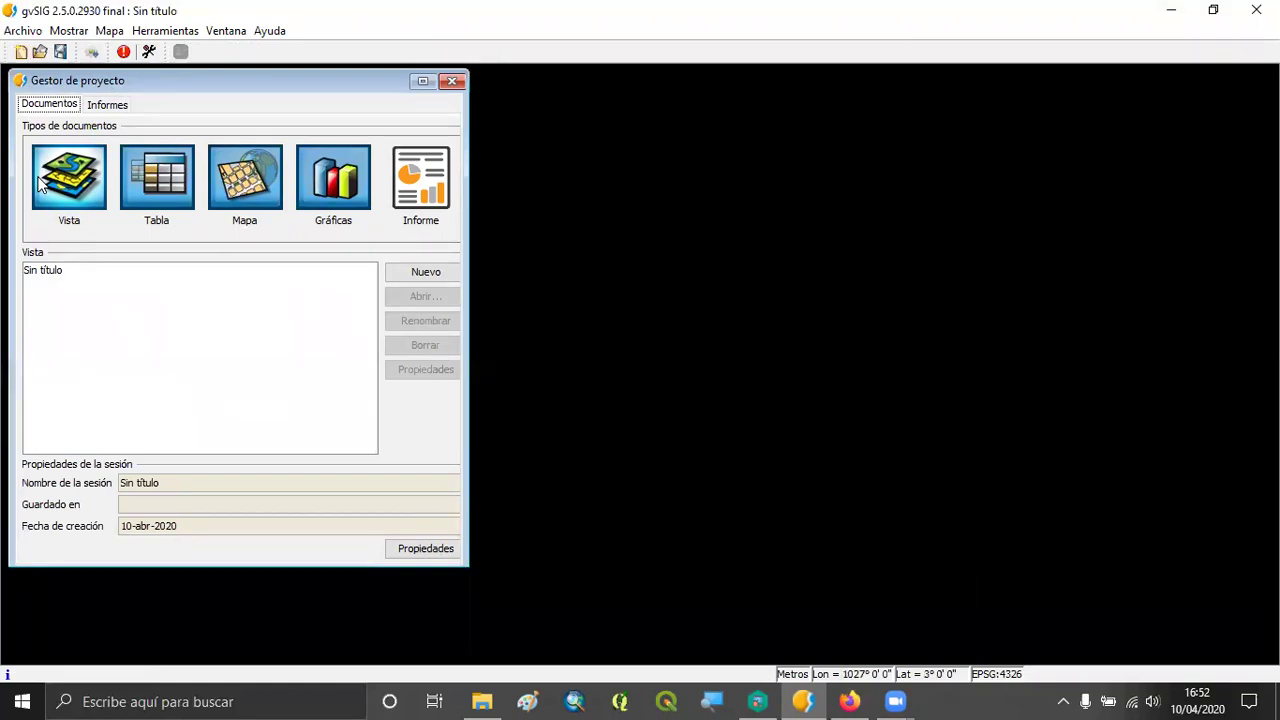
{"action": "left_click", "coordinate": [40, 279]}
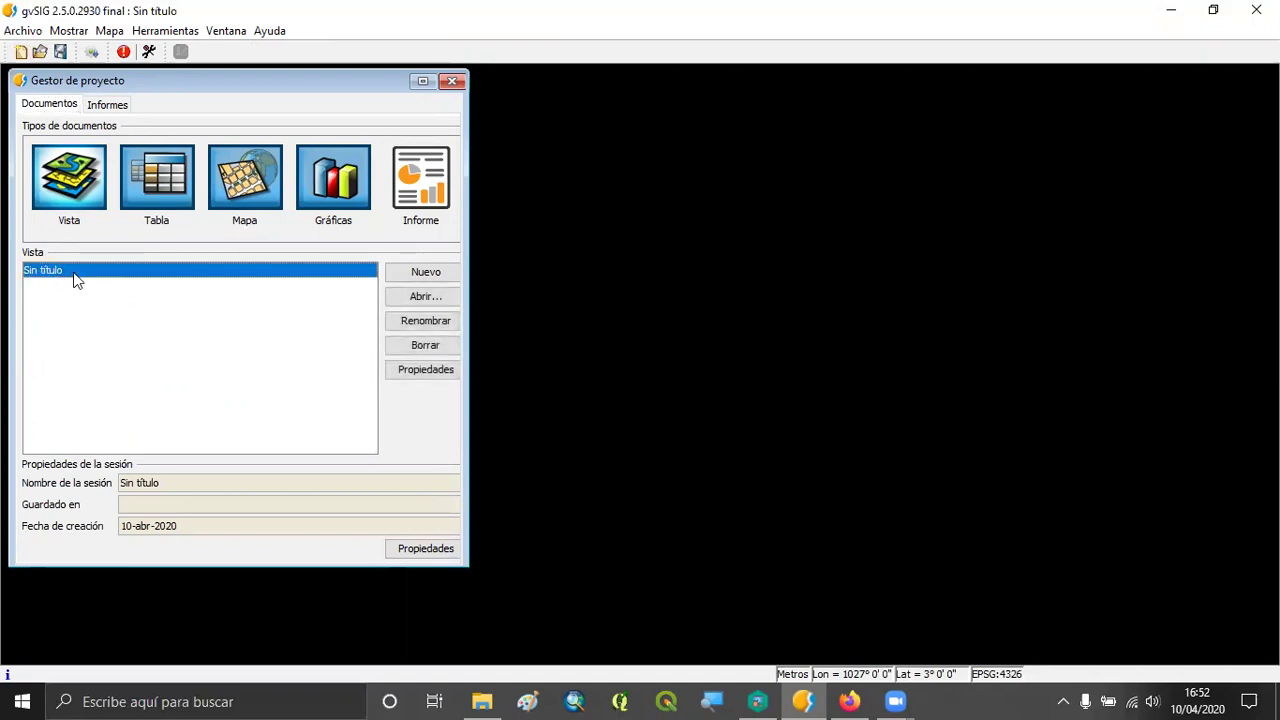
{"action": "left_click", "coordinate": [424, 298]}
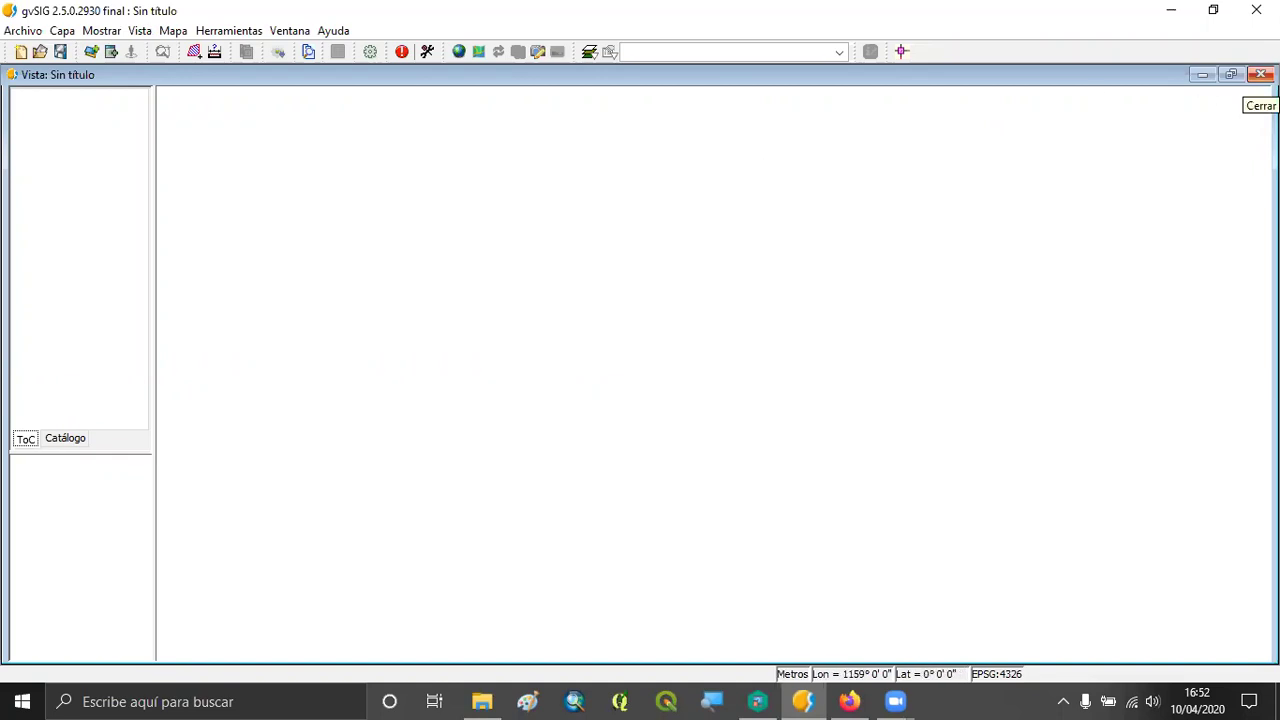
Step: Close the open view and create three new views in the enlarged project manager
{"action": "left_click", "coordinate": [1261, 74]}
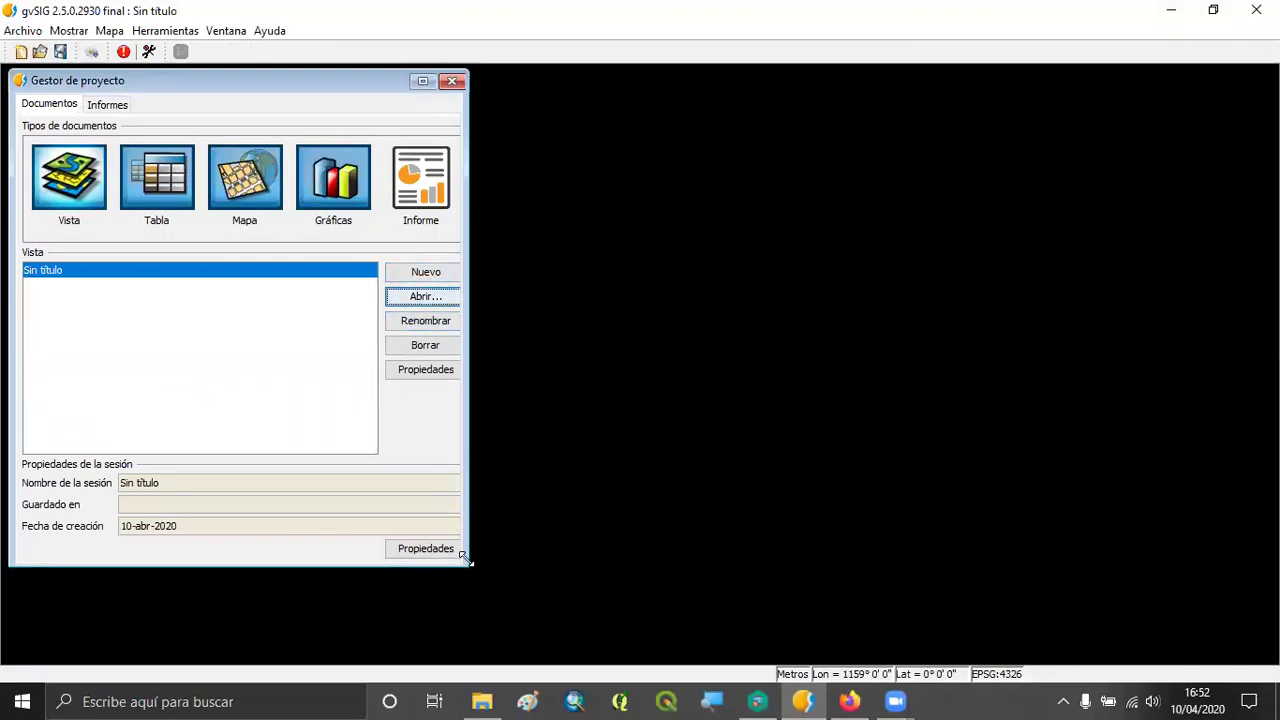
{"action": "left_click_drag", "start_coordinate": [465, 558], "coordinate": [527, 584]}
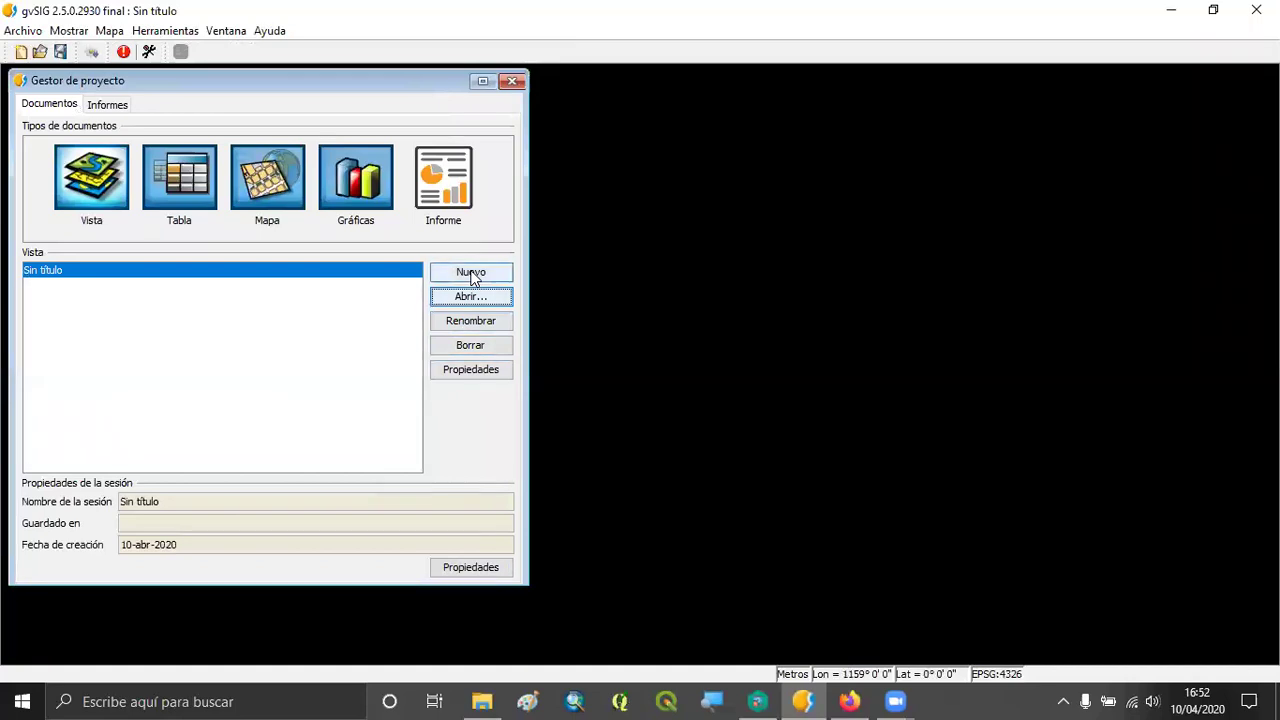
{"action": "left_click", "coordinate": [471, 273]}
{"action": "left_click", "coordinate": [471, 273]}
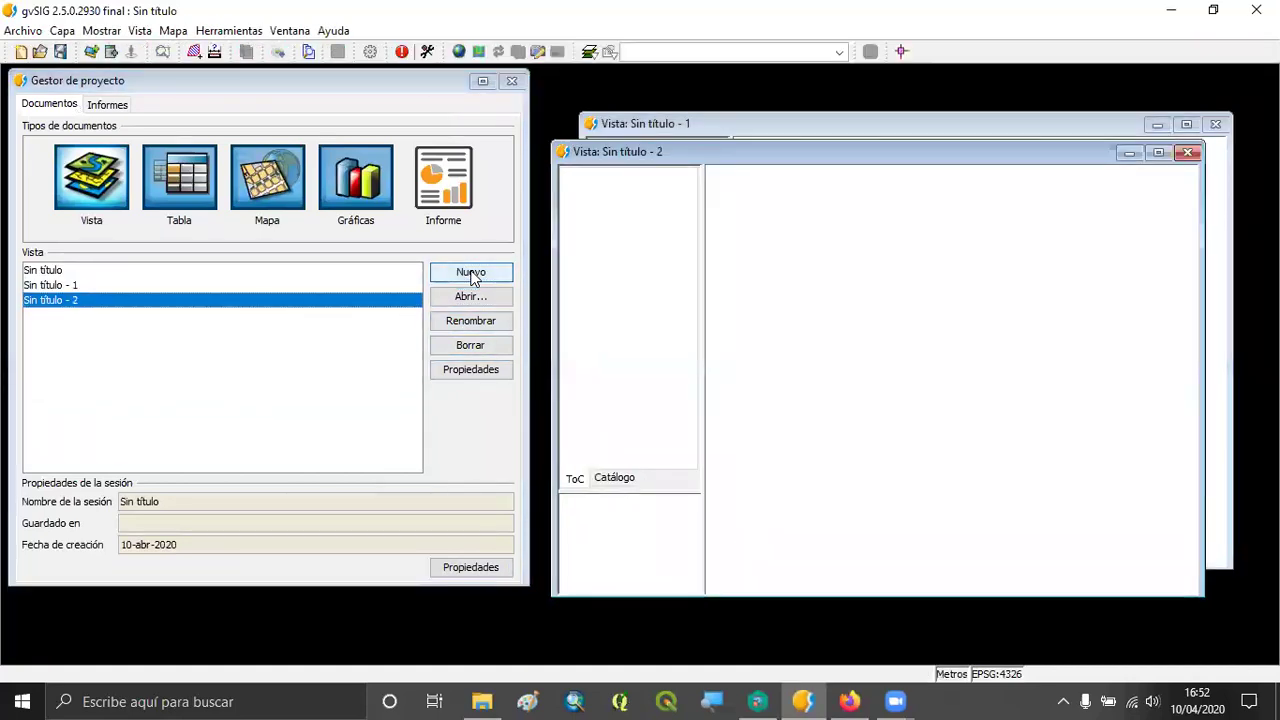
{"action": "left_click", "coordinate": [472, 274]}
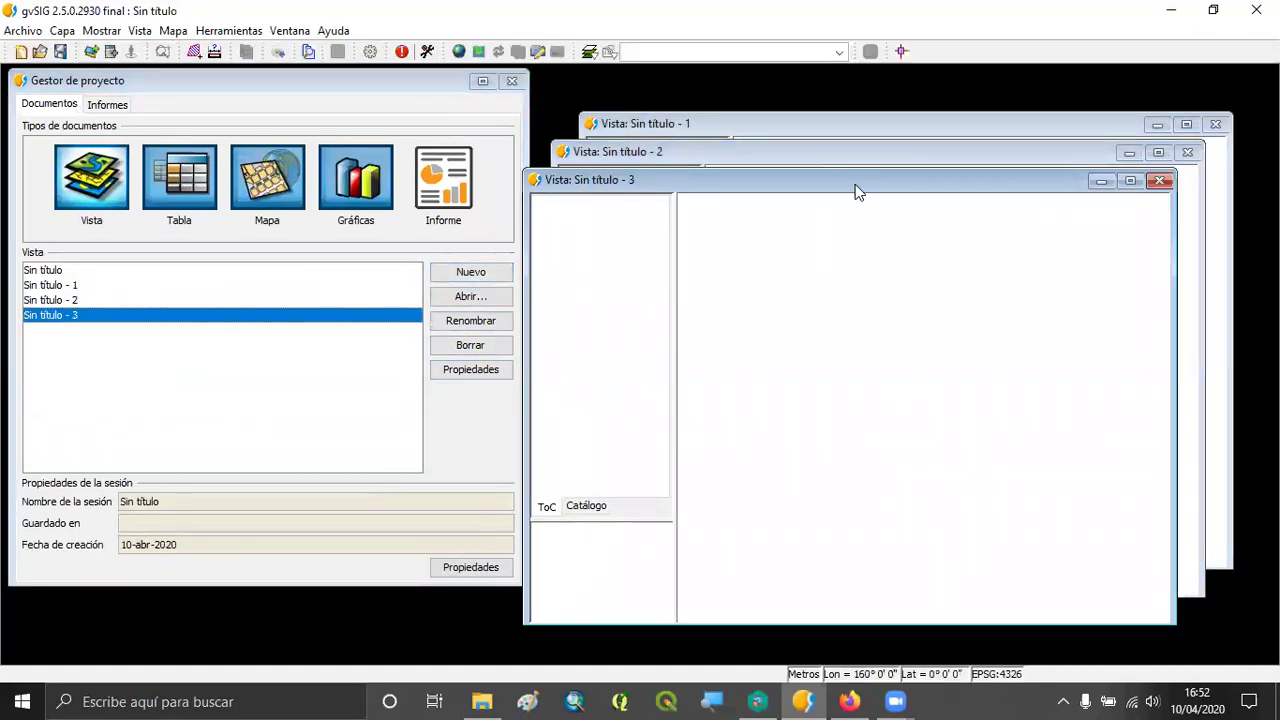
Step: Move the new view windows apart and close all three of them
{"action": "left_click_drag", "start_coordinate": [641, 262], "coordinate": [641, 265]}
{"action": "left_click_drag", "start_coordinate": [814, 158], "coordinate": [722, 210]}
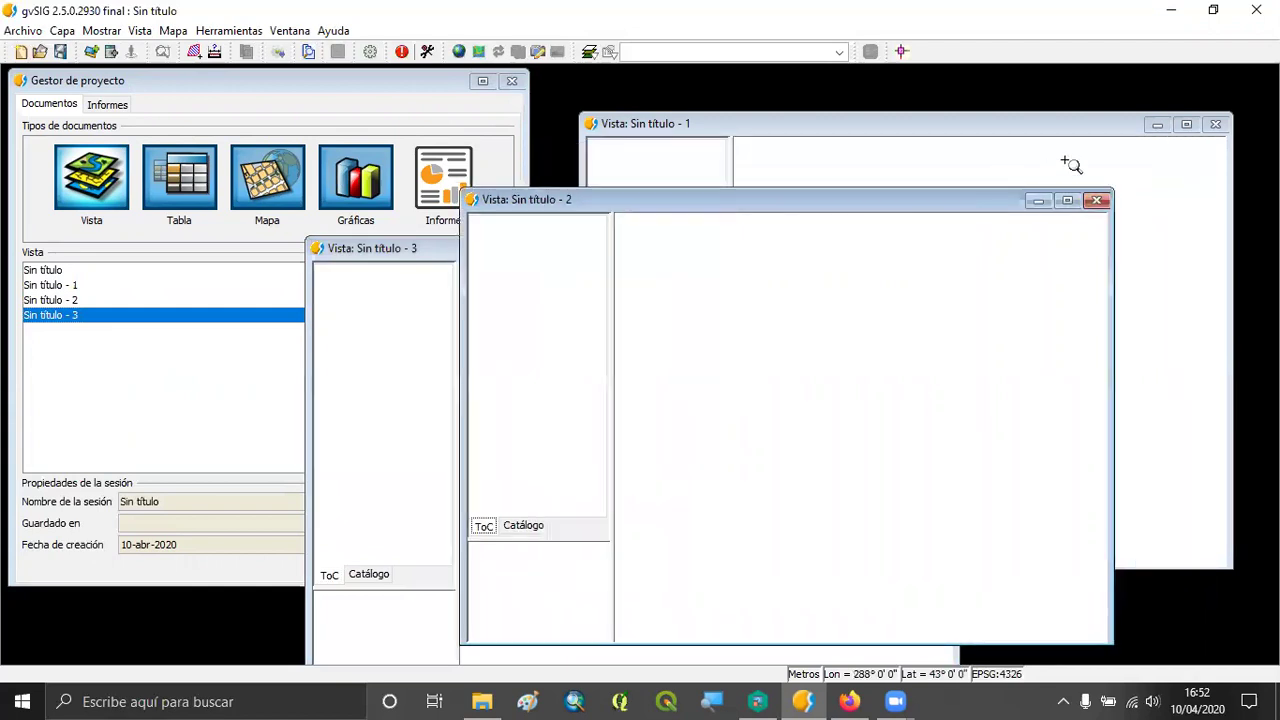
{"action": "left_click", "coordinate": [1215, 124]}
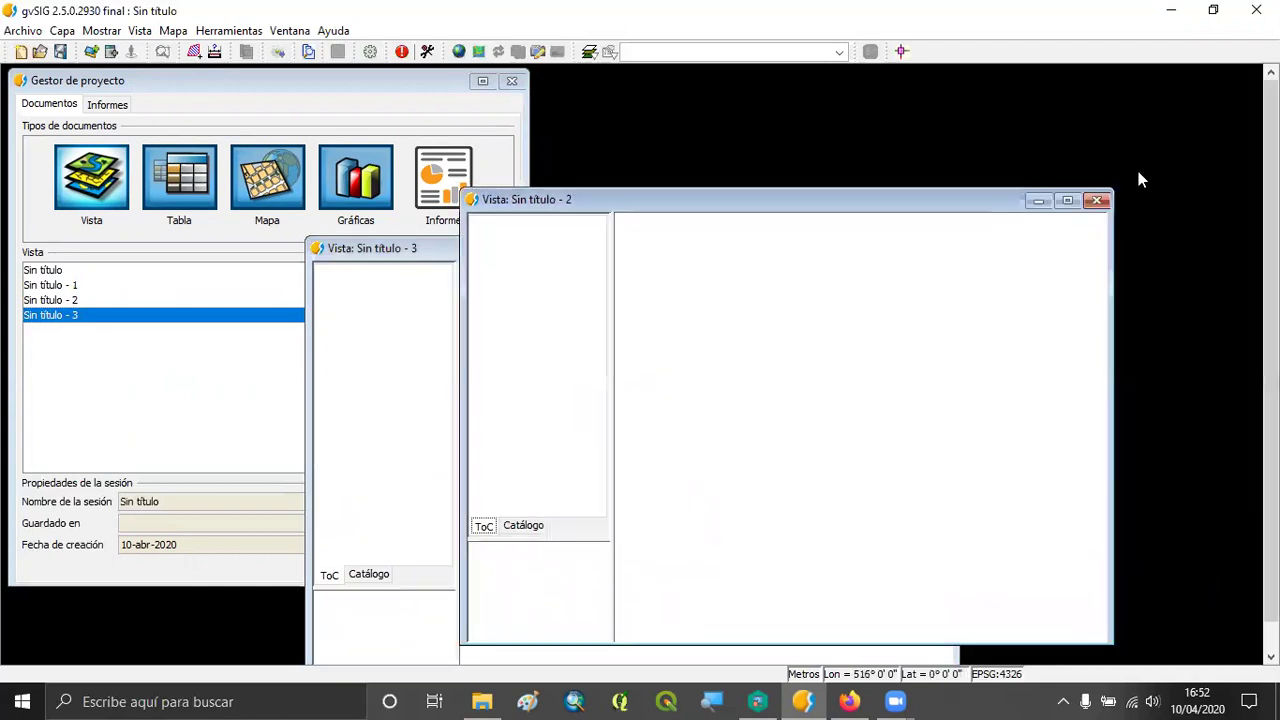
{"action": "left_click", "coordinate": [1096, 200]}
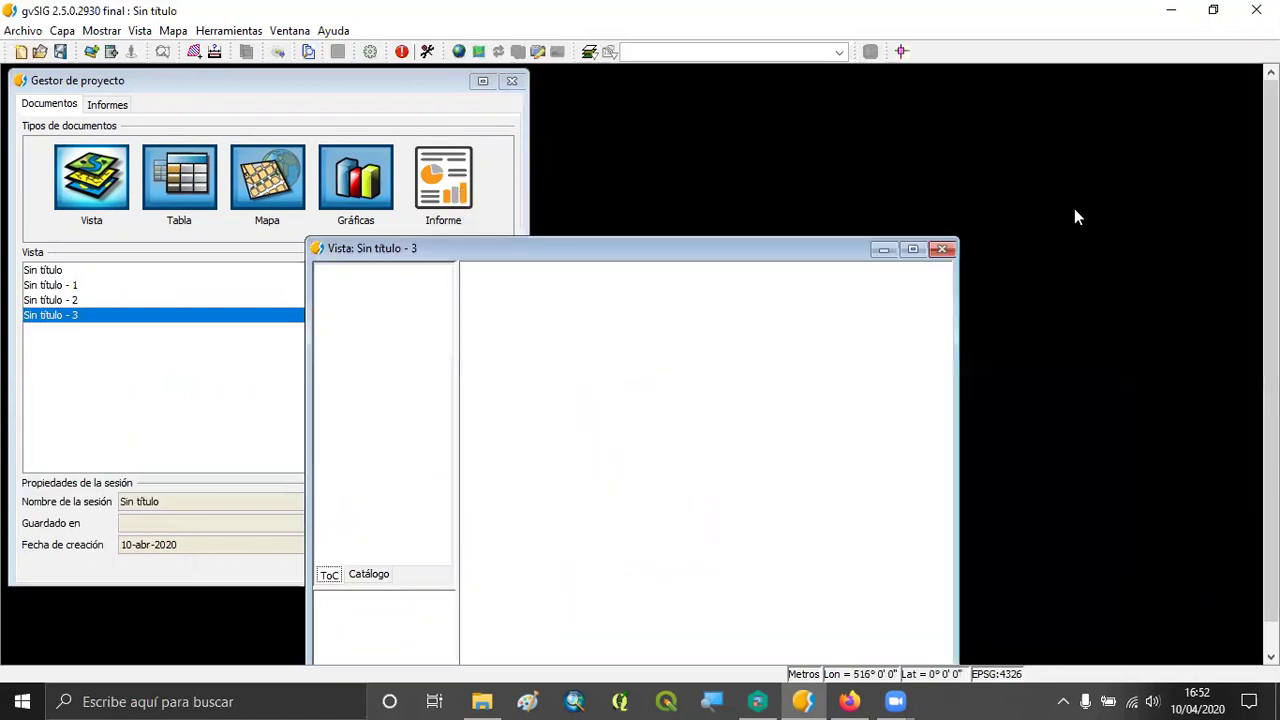
{"action": "left_click", "coordinate": [943, 250]}
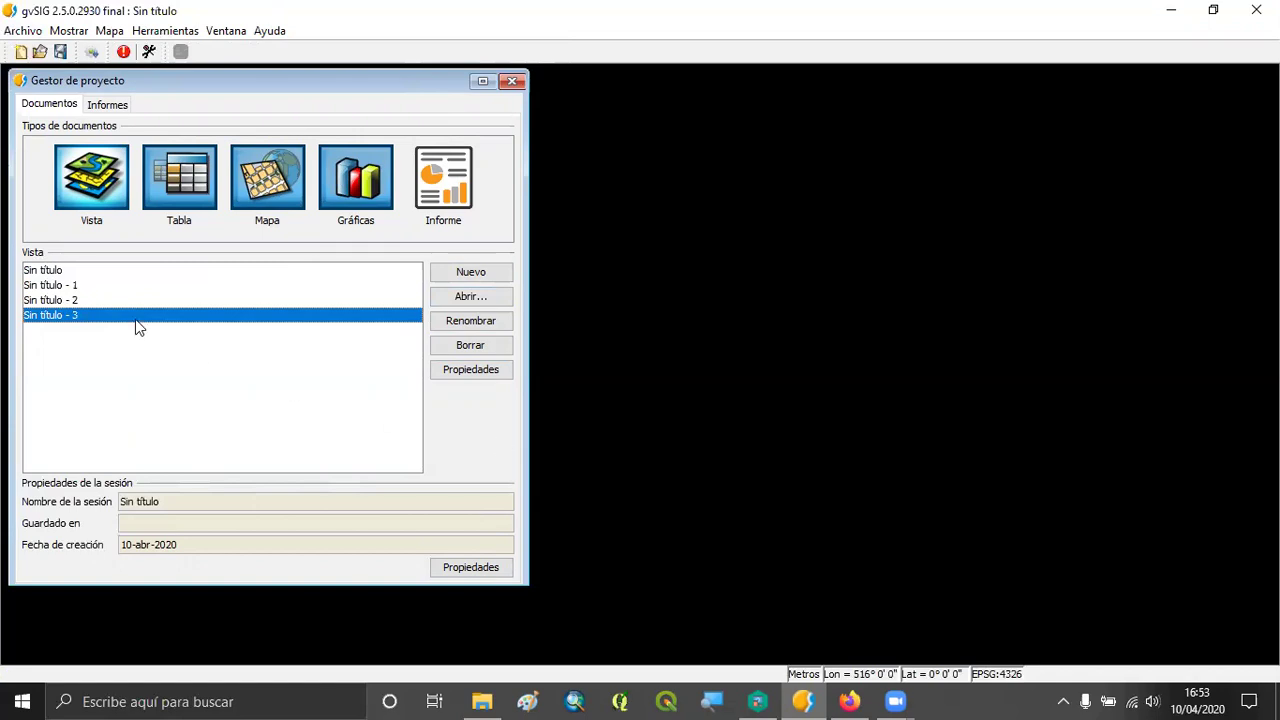
Step: Delete the views "Sin título - 1", "Sin título - 2" and "Sin título - 3" from the project
{"action": "left_click", "coordinate": [52, 272]}
{"action": "left_click", "coordinate": [67, 287]}
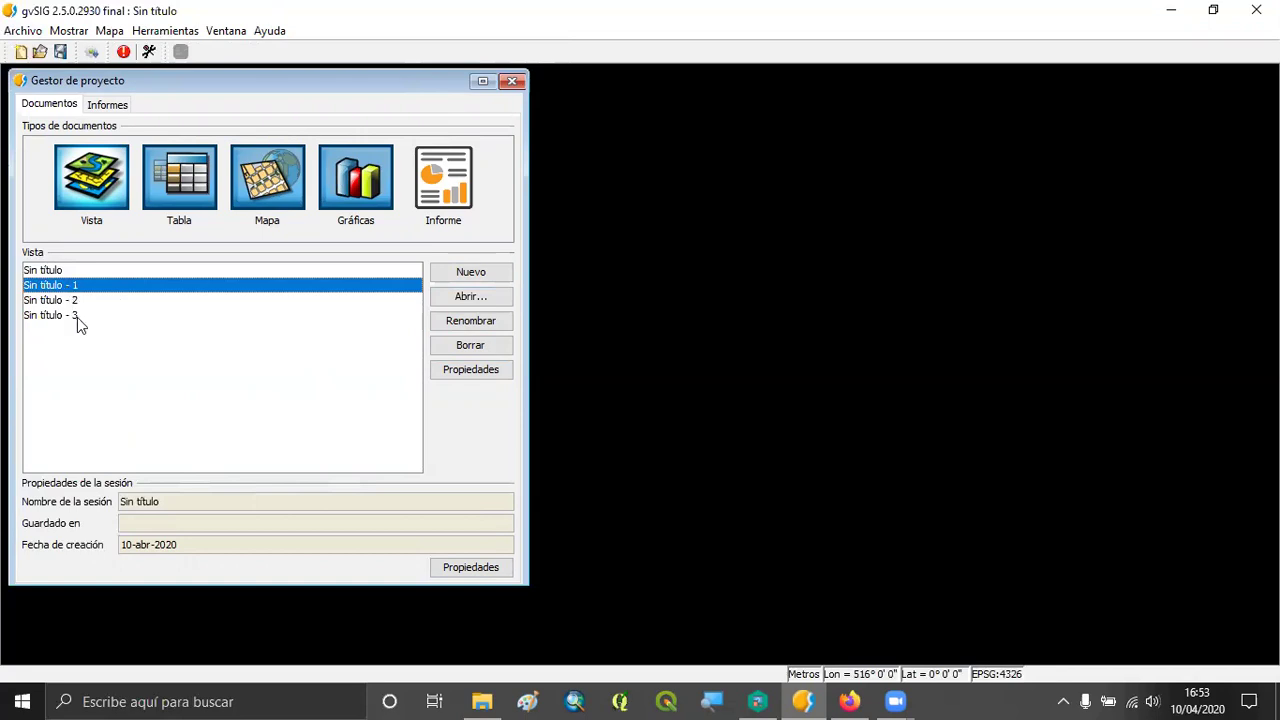
{"action": "left_click", "coordinate": [77, 317], "text": "shift"}
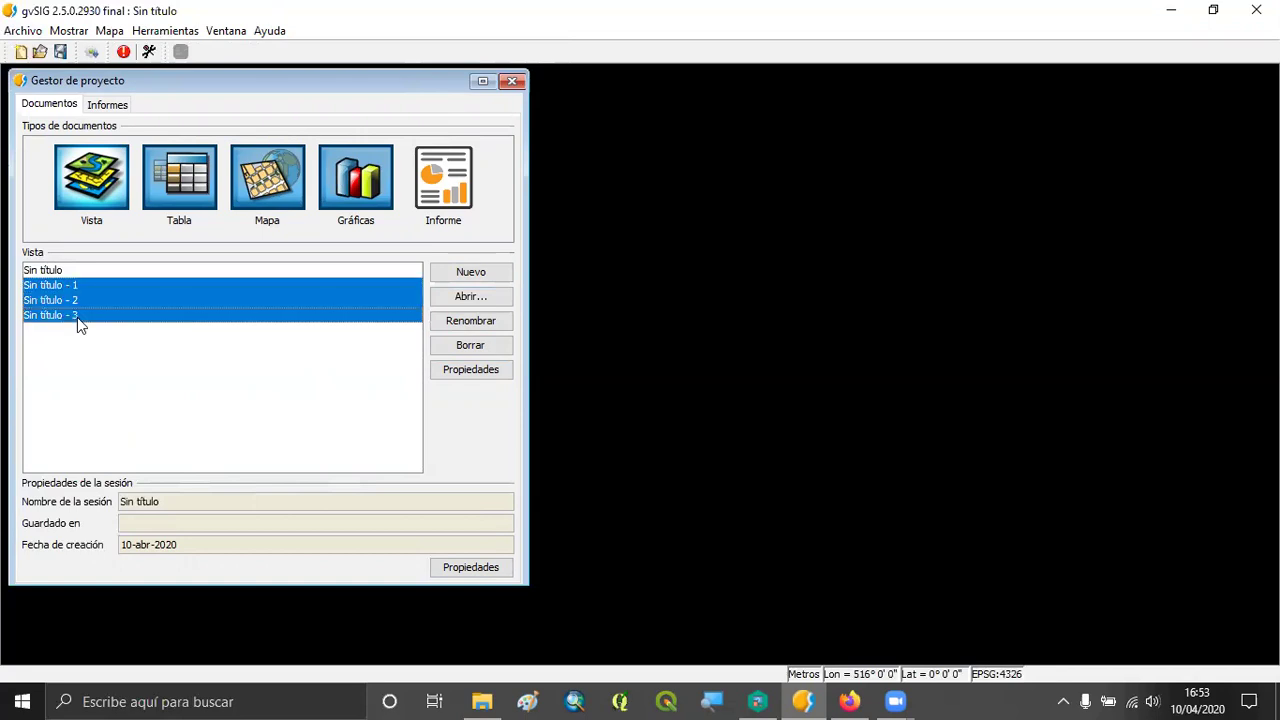
{"action": "left_click", "coordinate": [483, 346]}
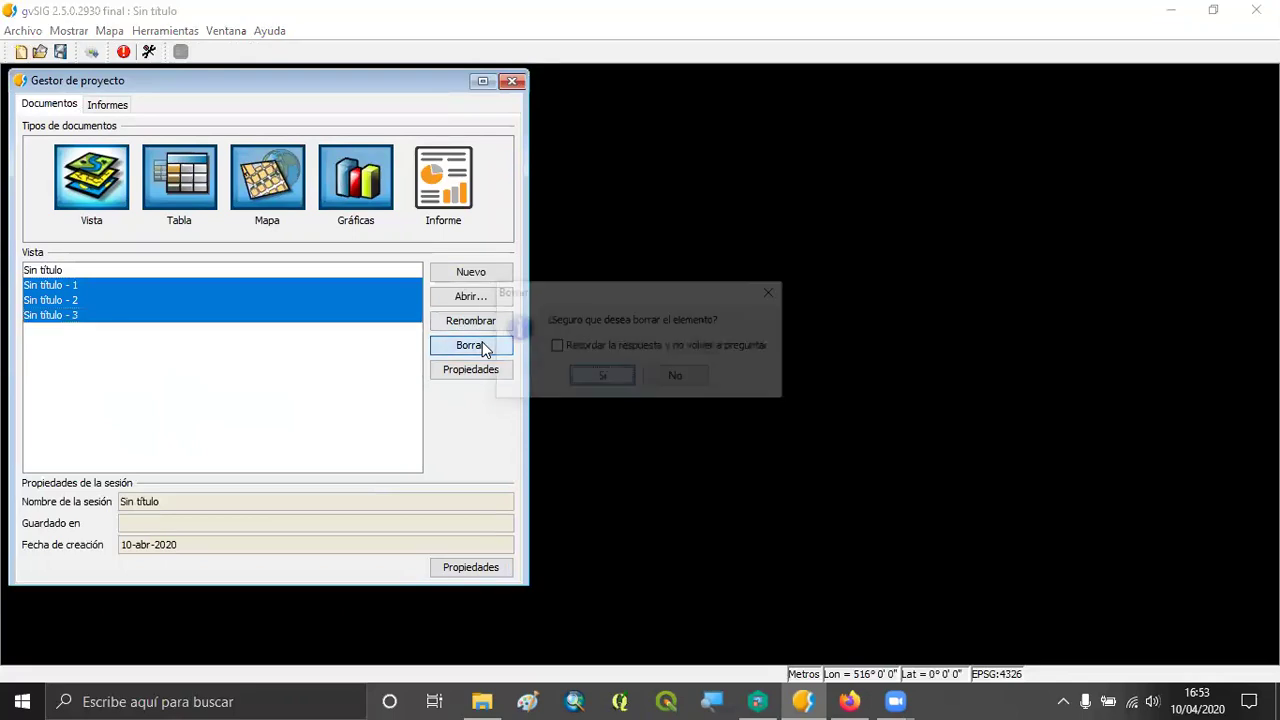
{"action": "left_click", "coordinate": [602, 375]}
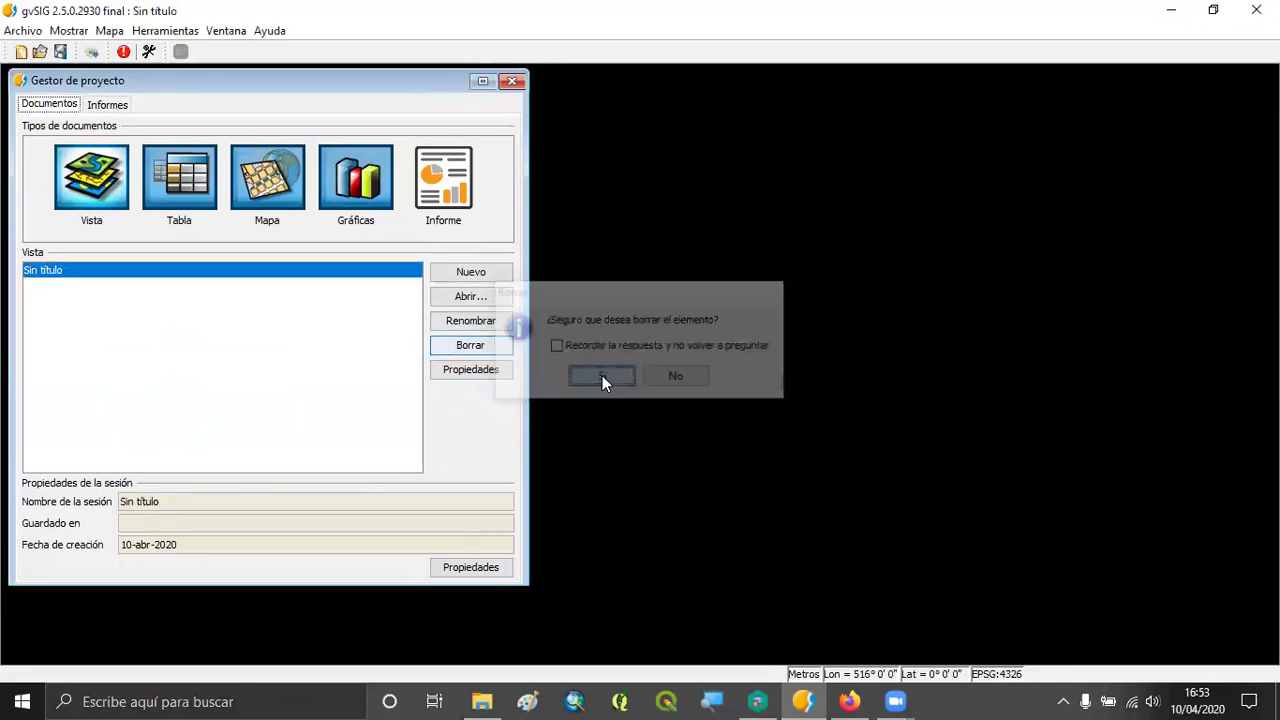
{"action": "left_click", "coordinate": [58, 285], "text": "ctrl"}
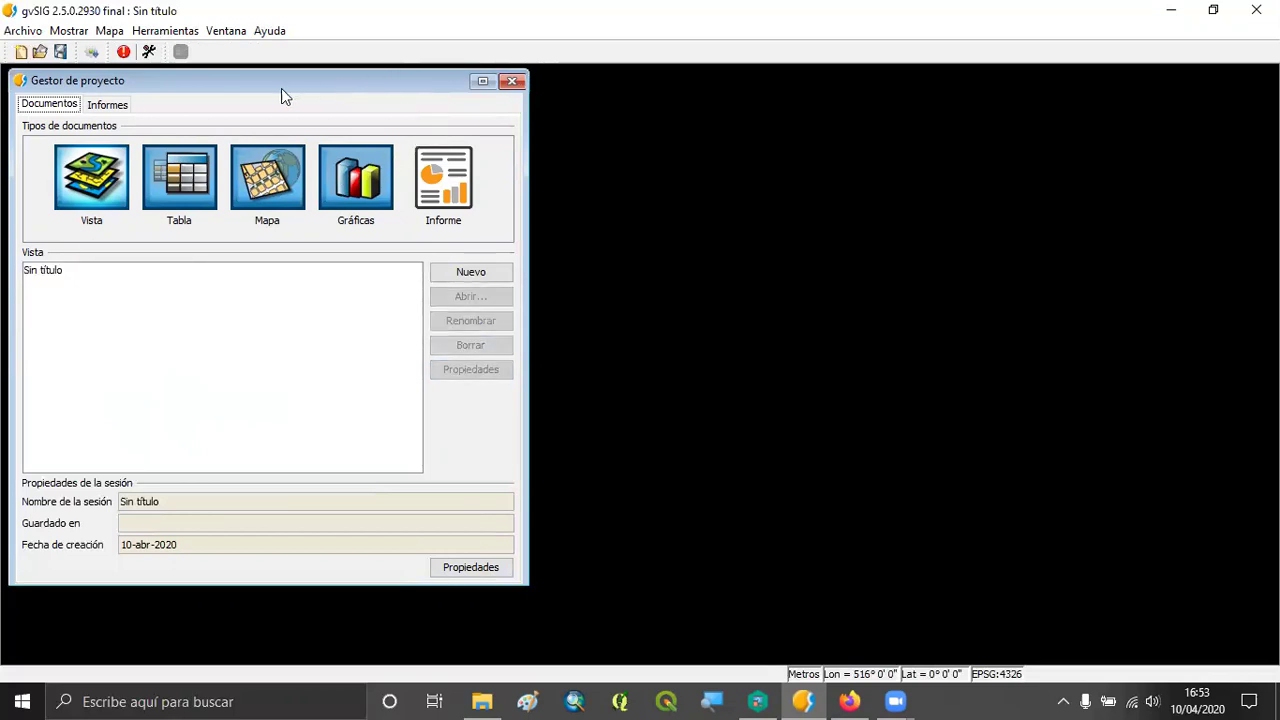
Step: Close the project manager and show it again
{"action": "left_click", "coordinate": [516, 83]}
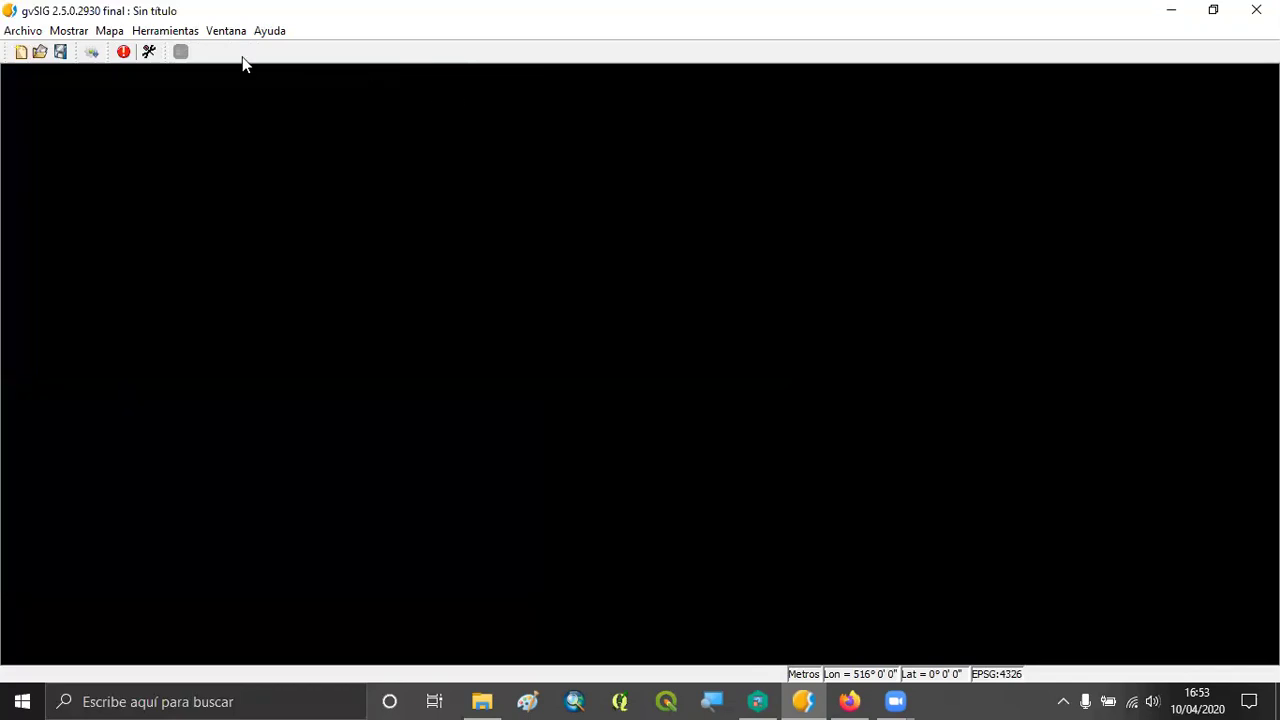
{"action": "left_click", "coordinate": [163, 33]}
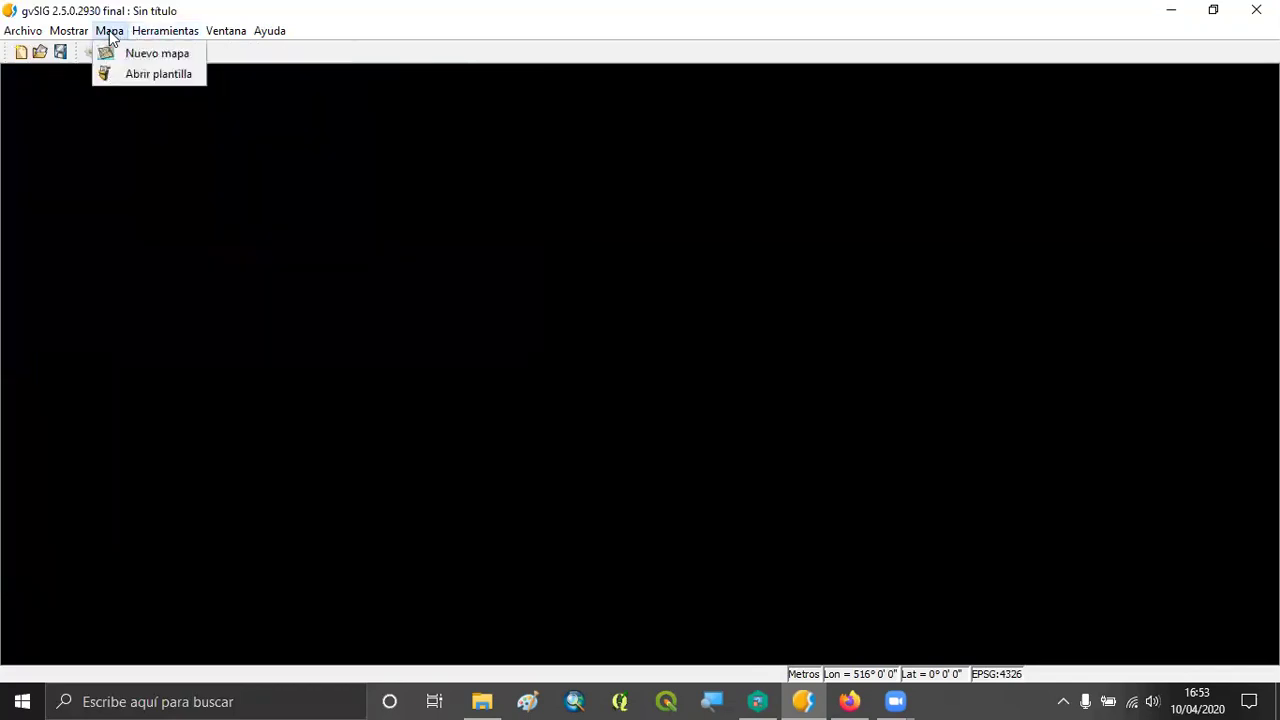
{"action": "mouse_move", "coordinate": [78, 36]}
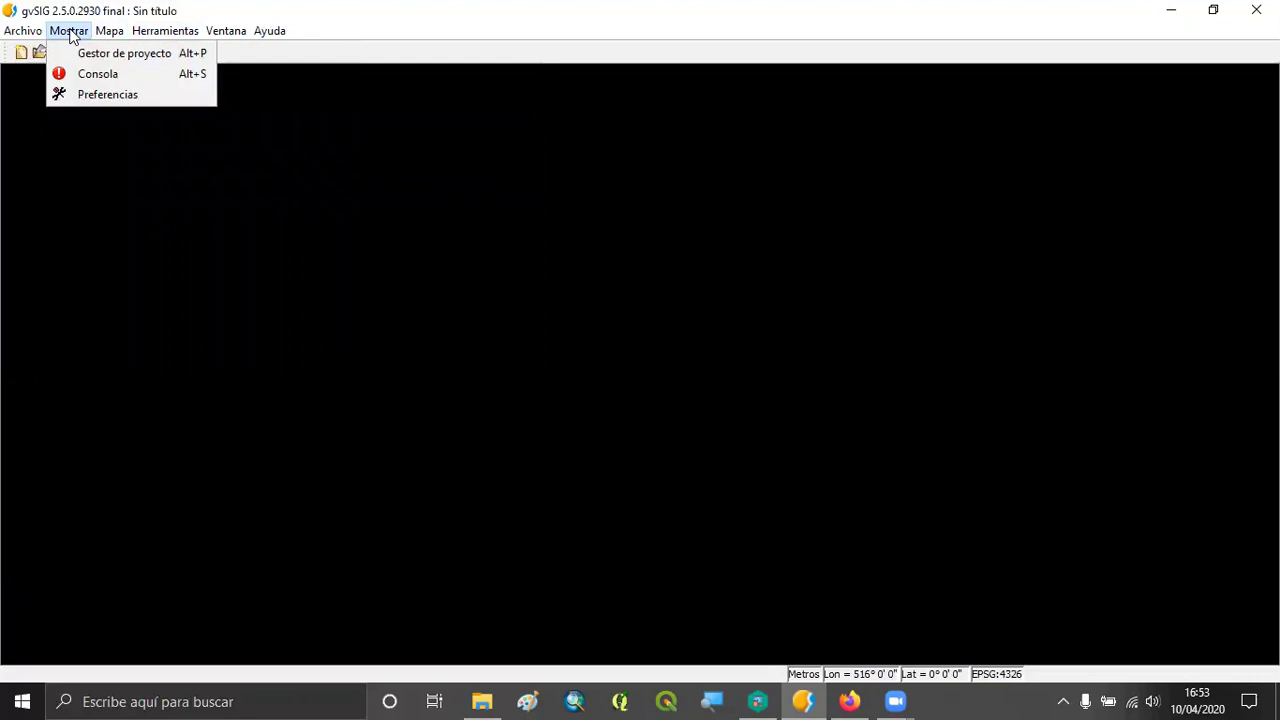
{"action": "left_click", "coordinate": [176, 52]}
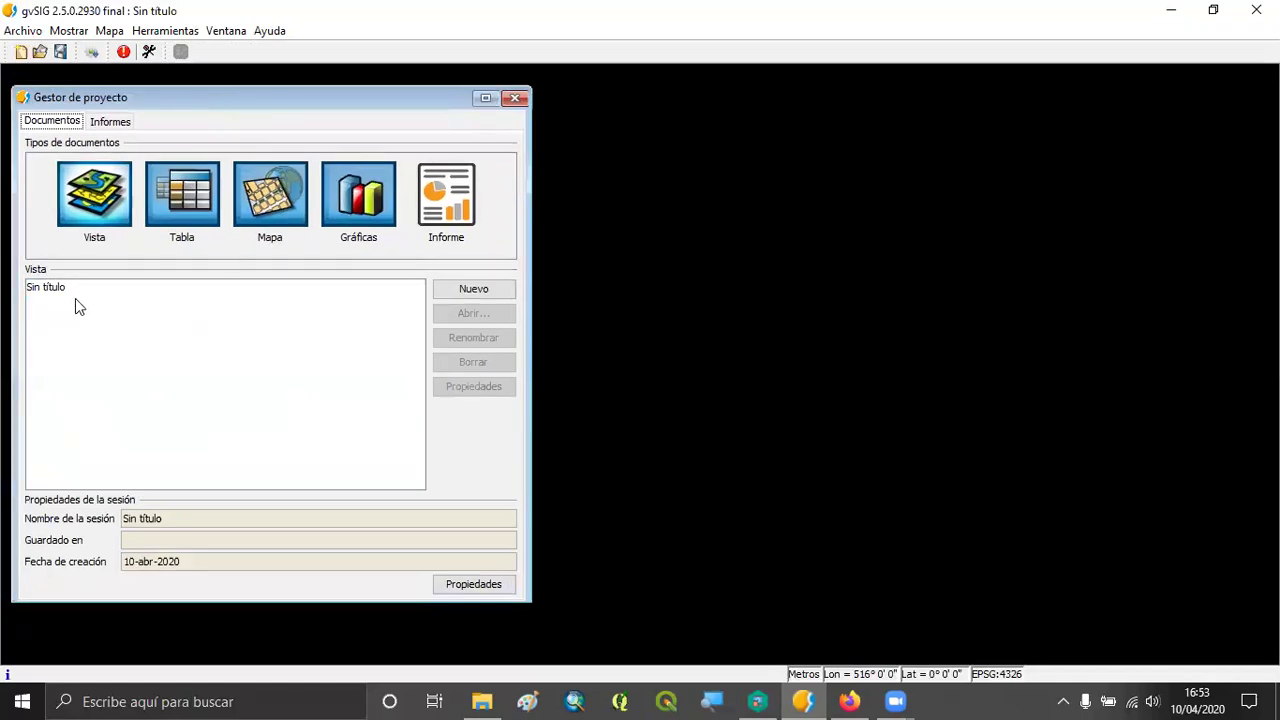
Step: Open the "Sin título" view and display its properties, including the current projection
{"action": "left_click", "coordinate": [43, 287]}
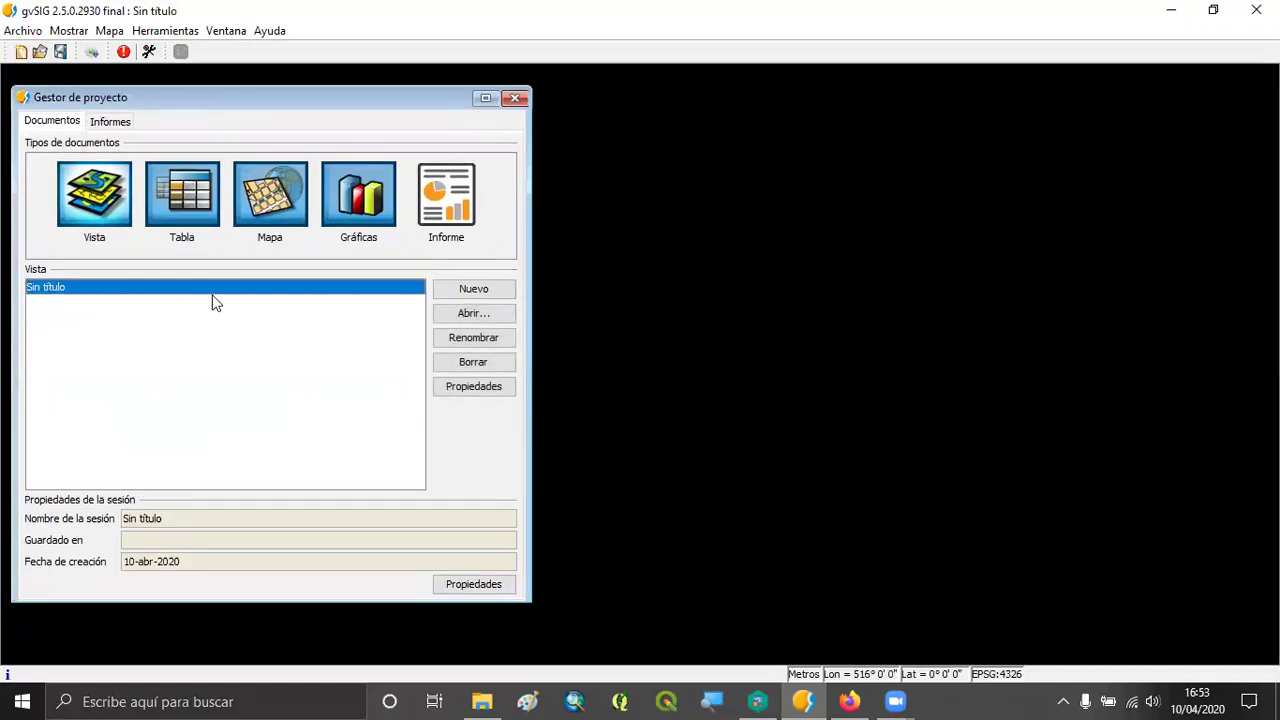
{"action": "left_click", "coordinate": [474, 314]}
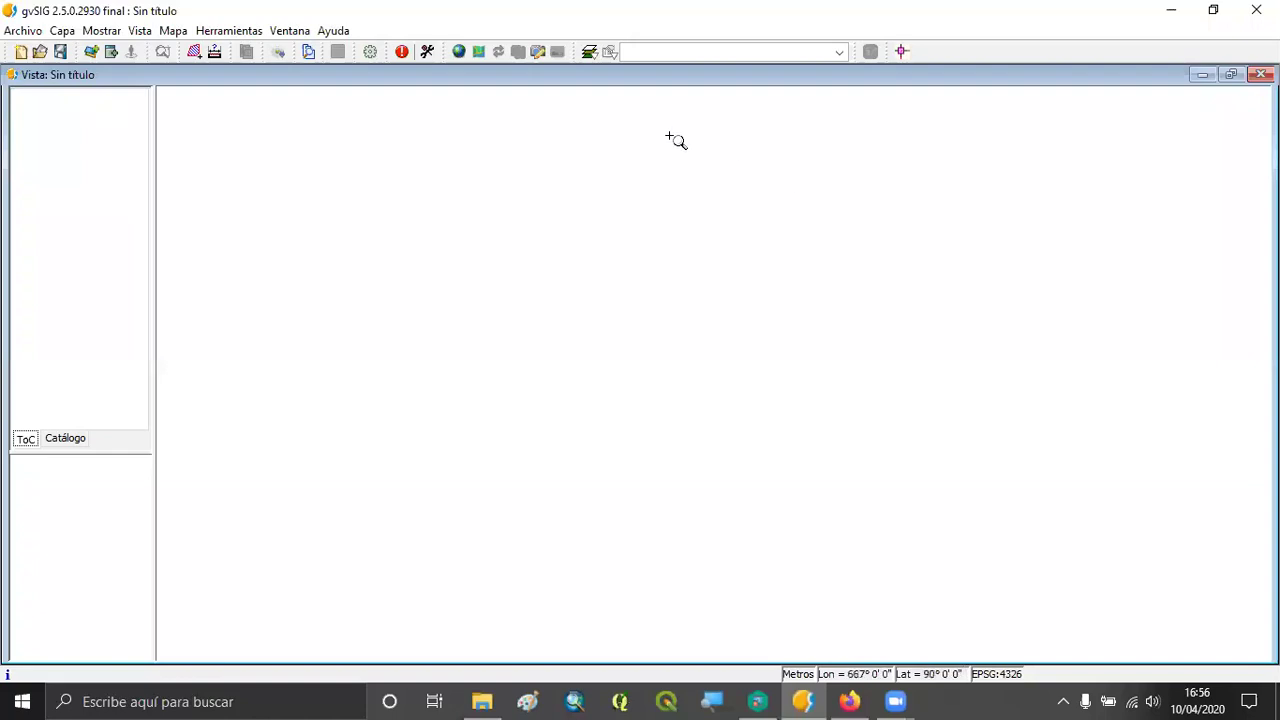
{"action": "left_click", "coordinate": [150, 36]}
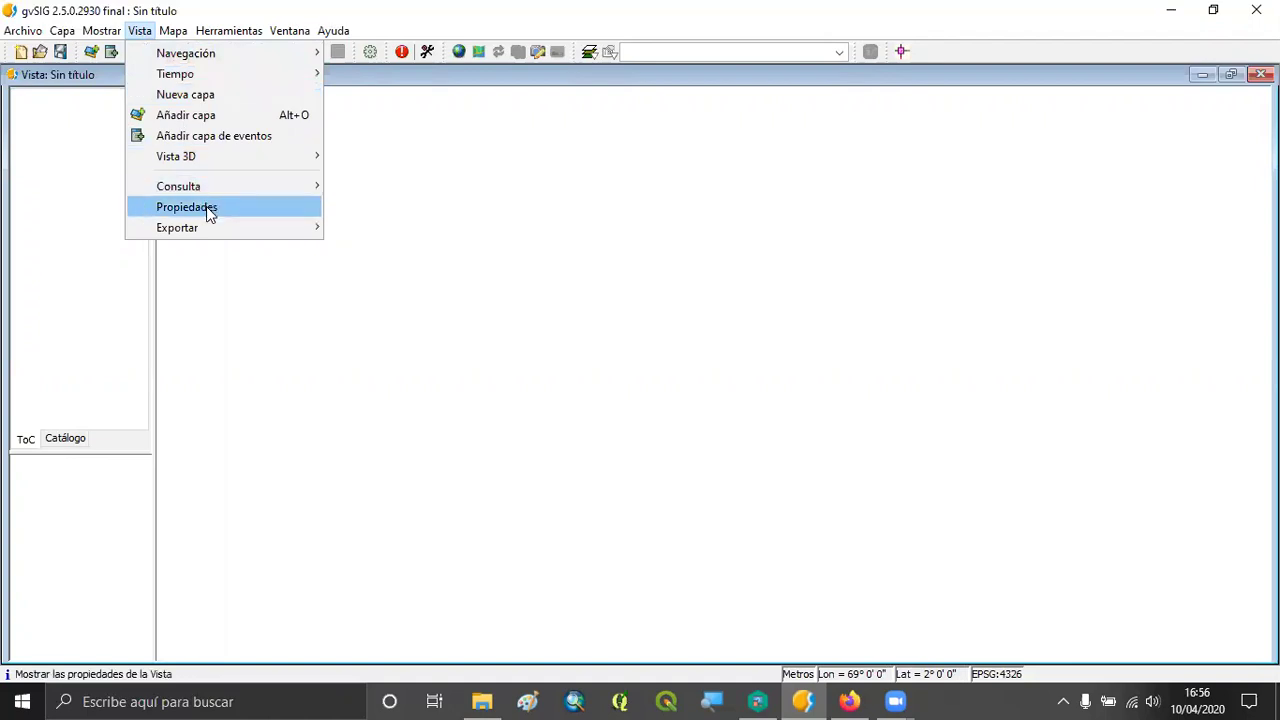
{"action": "left_click", "coordinate": [265, 208]}
{"action": "left_click_drag", "start_coordinate": [214, 81], "coordinate": [413, 120]}
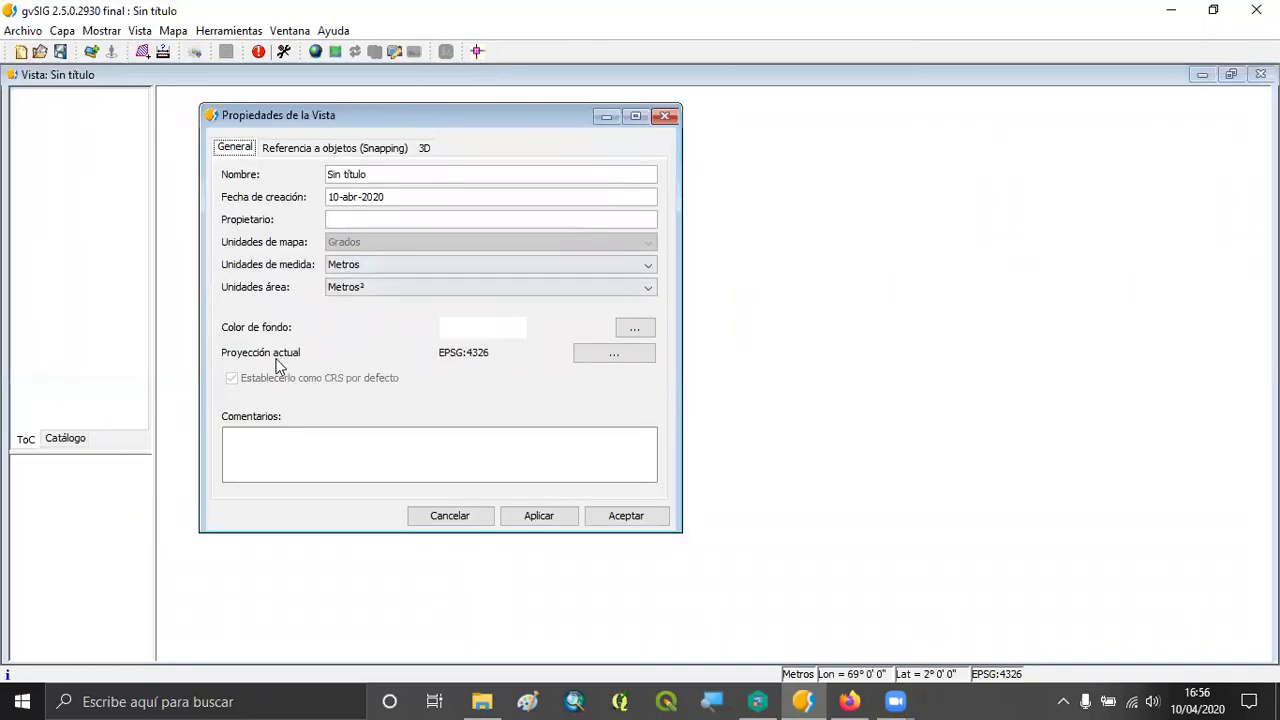
{"action": "left_click_drag", "start_coordinate": [325, 119], "coordinate": [188, 112]}
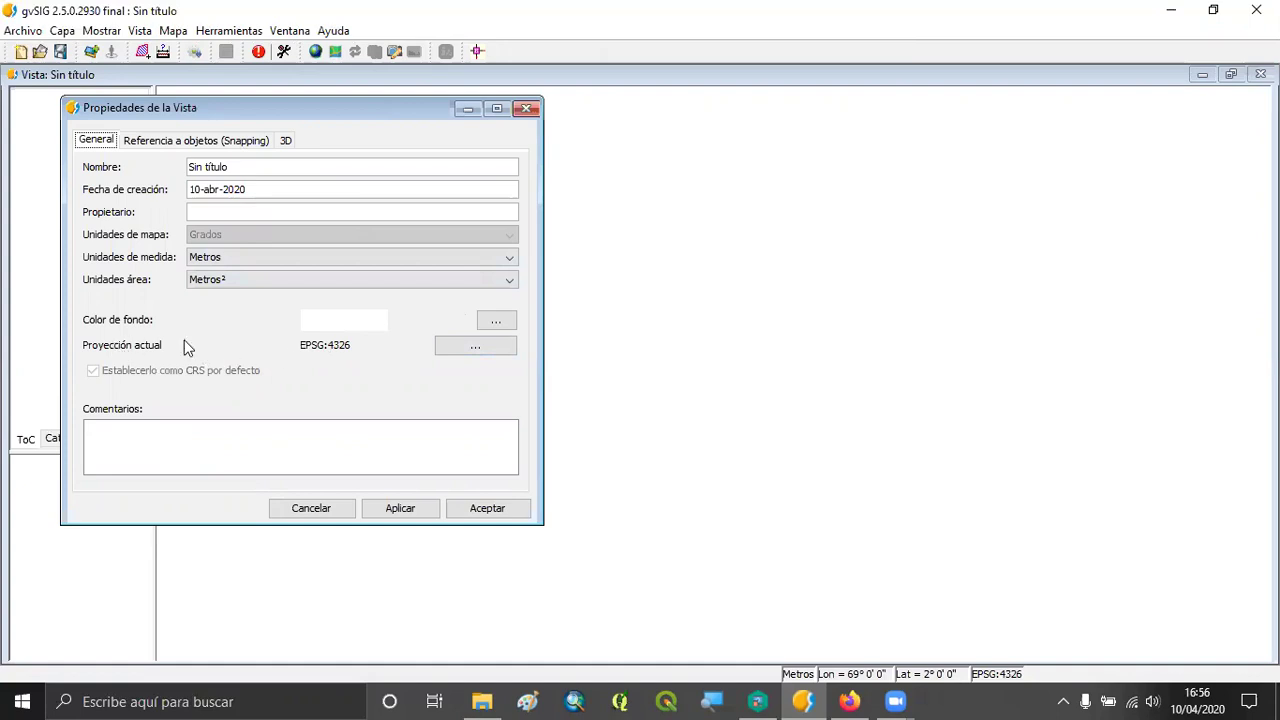
Step: Set the view's current projection to EPSG 25829 (ETRS89 / UTM zone 29N), finding it by code among the EPSG reference systems
{"action": "left_click", "coordinate": [476, 349]}
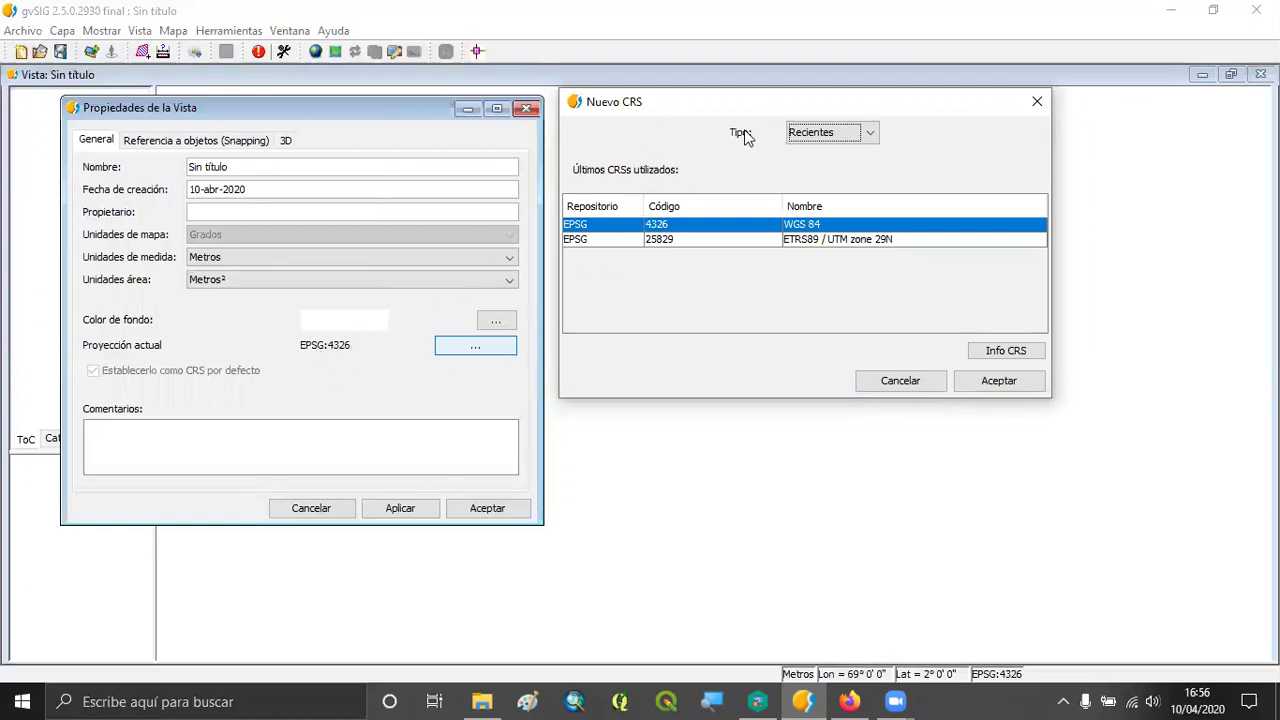
{"action": "left_click", "coordinate": [830, 134]}
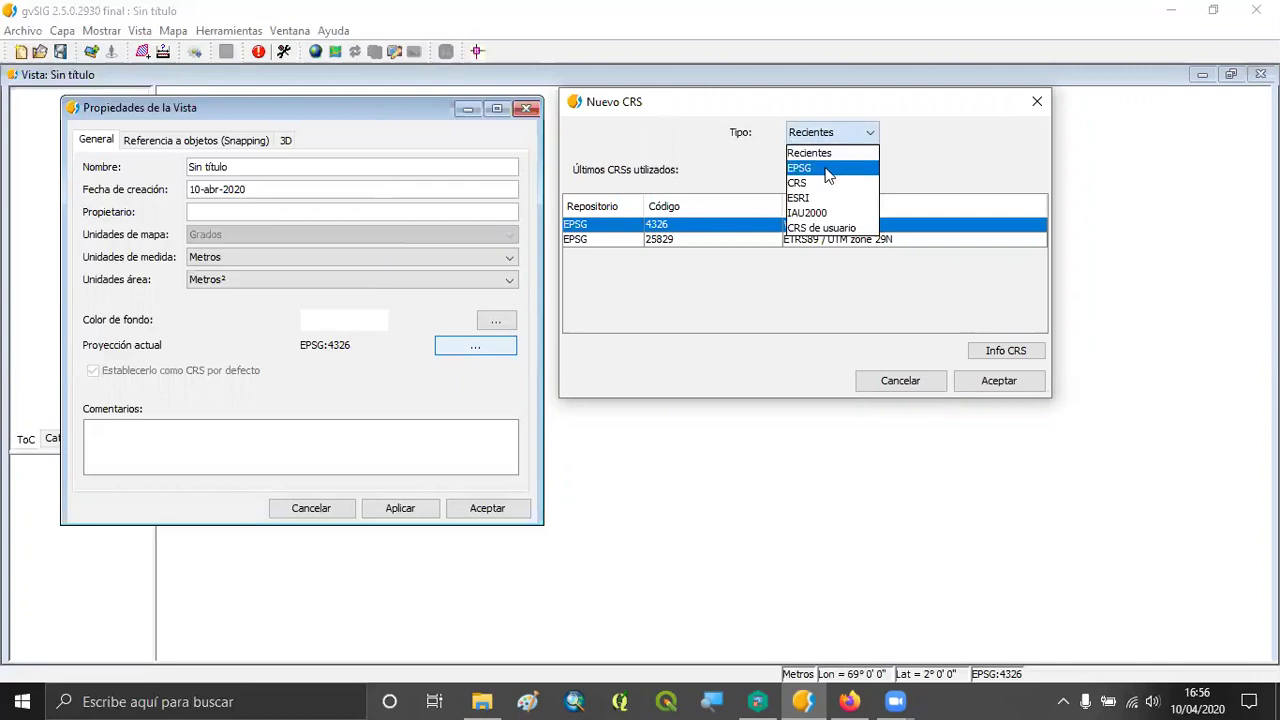
{"action": "left_click", "coordinate": [828, 172]}
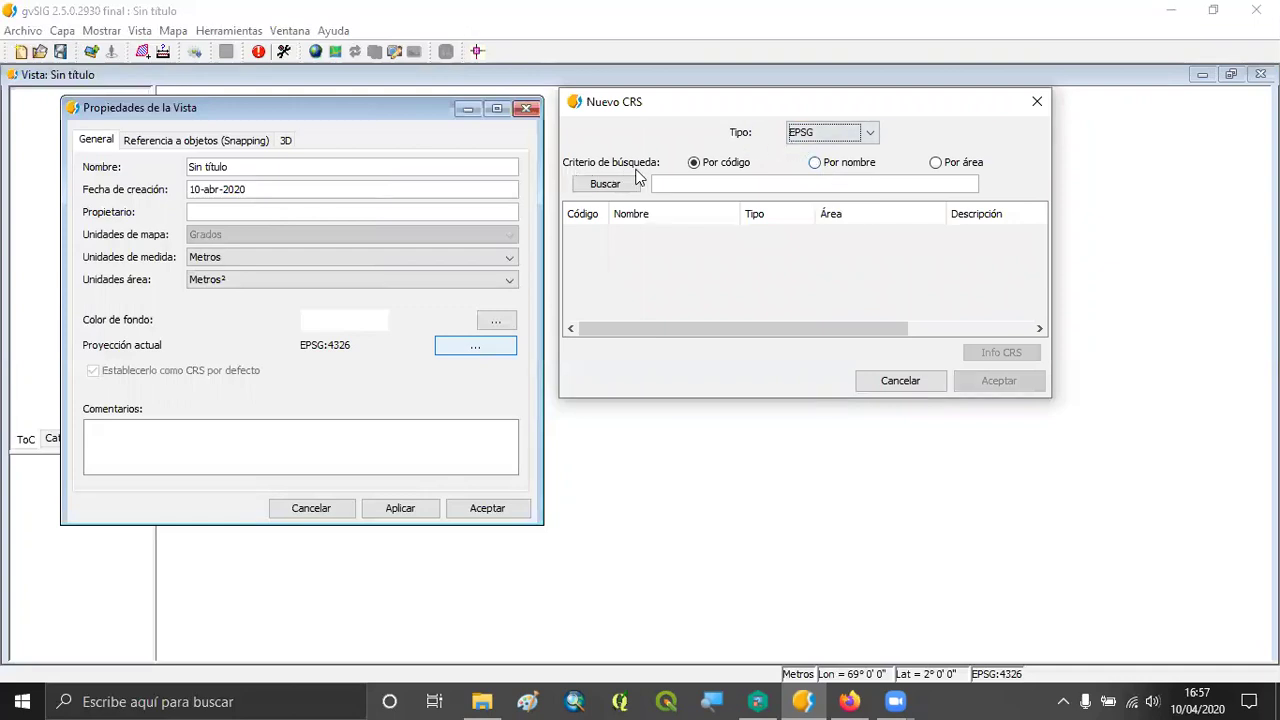
{"action": "left_click", "coordinate": [688, 186]}
{"action": "type", "text": "25829"}
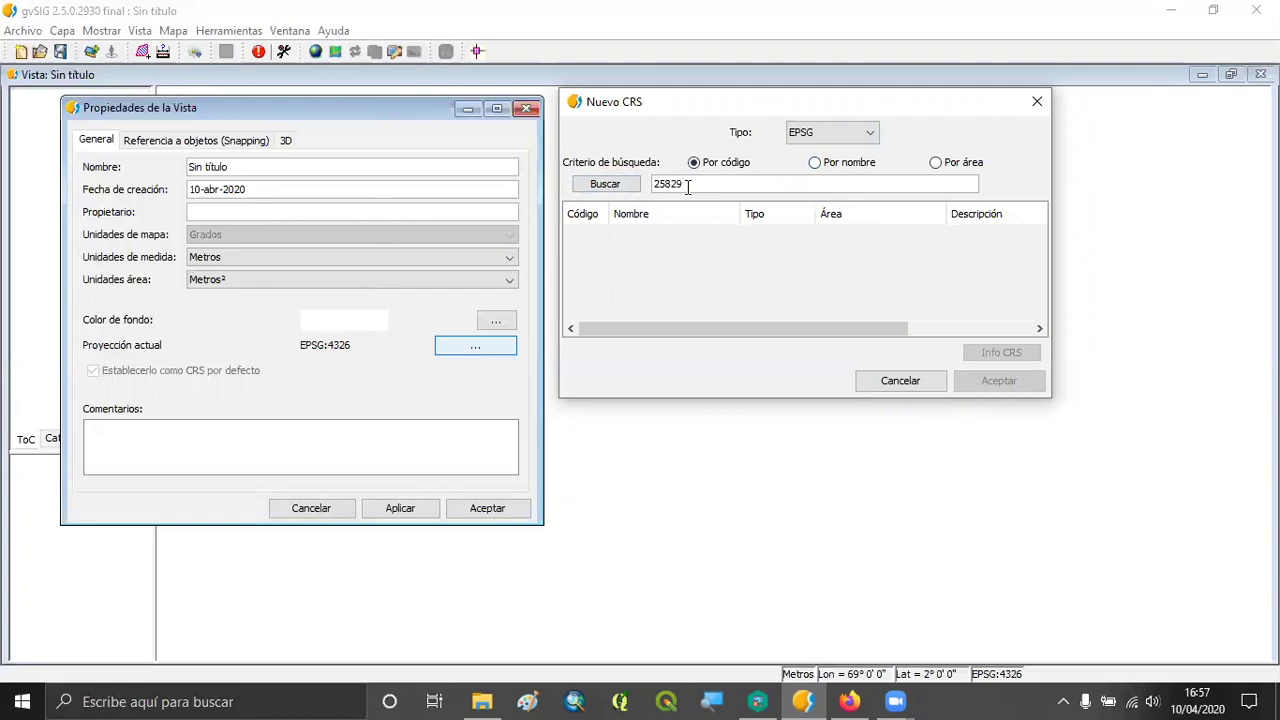
{"action": "left_click", "coordinate": [603, 185]}
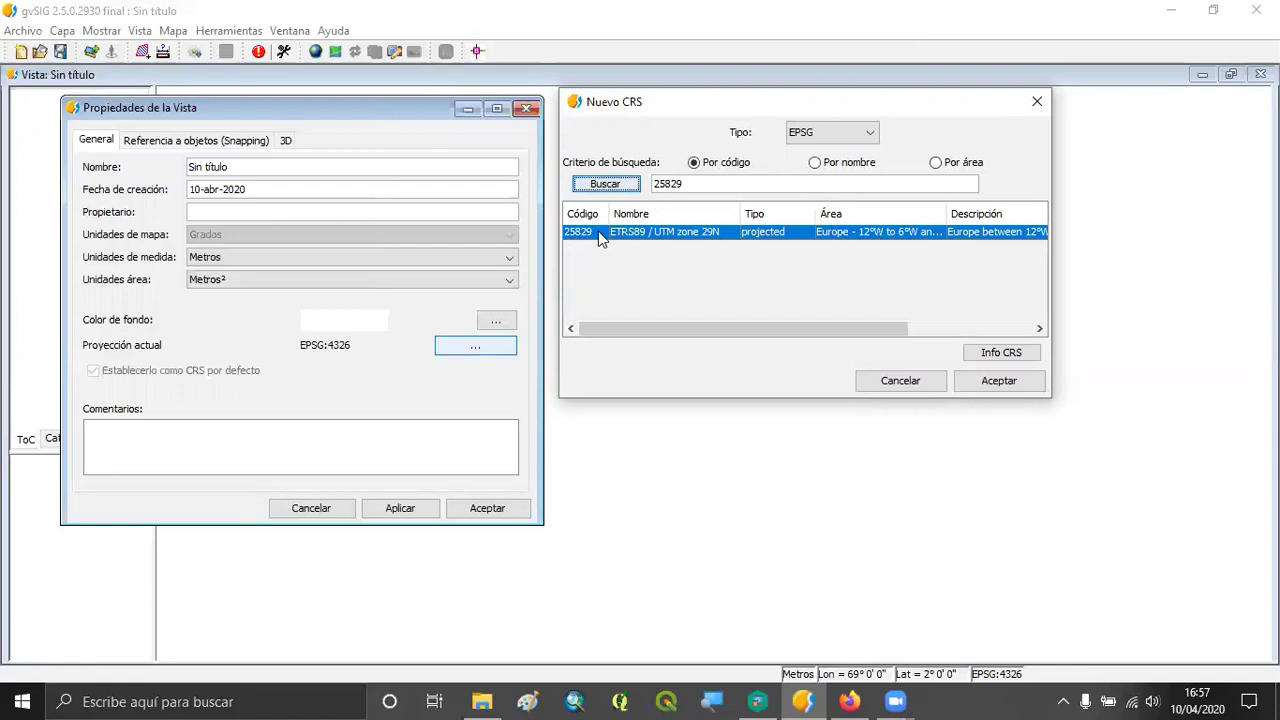
{"action": "left_click", "coordinate": [1000, 381]}
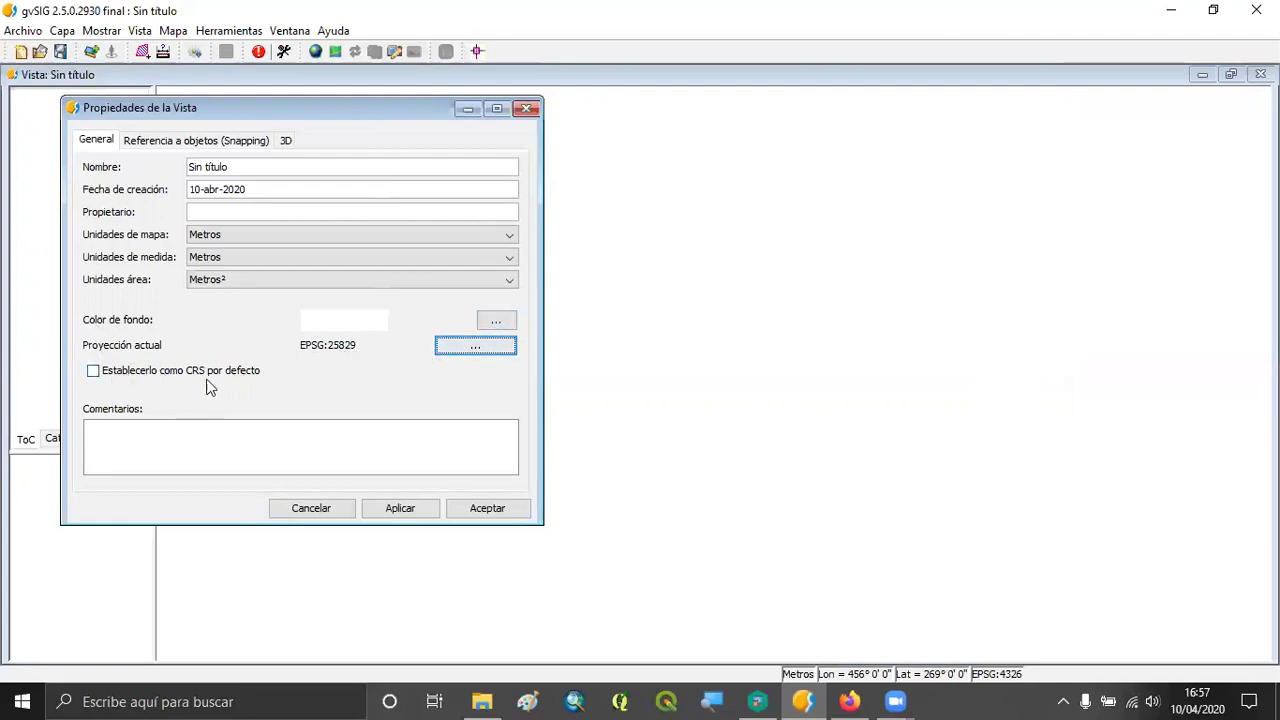
Step: Make the selected projection the default CRS, then apply and accept the view properties
{"action": "left_click", "coordinate": [93, 372]}
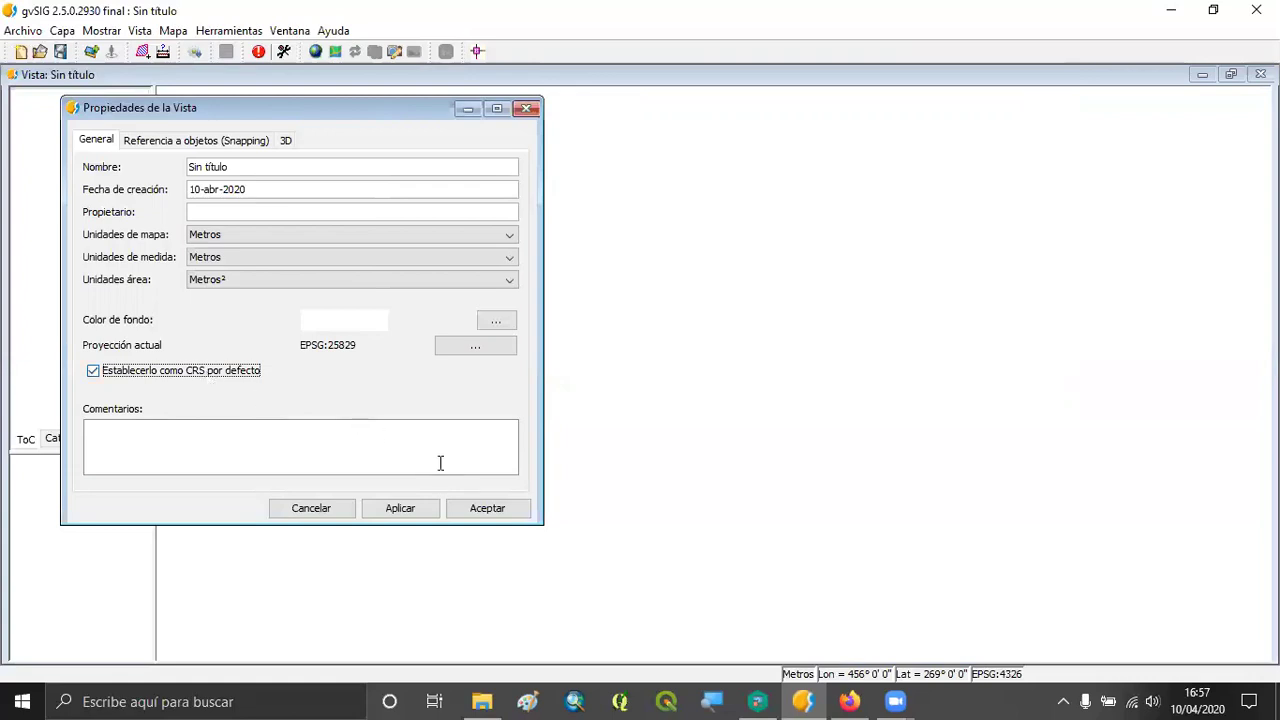
{"action": "left_click", "coordinate": [425, 513]}
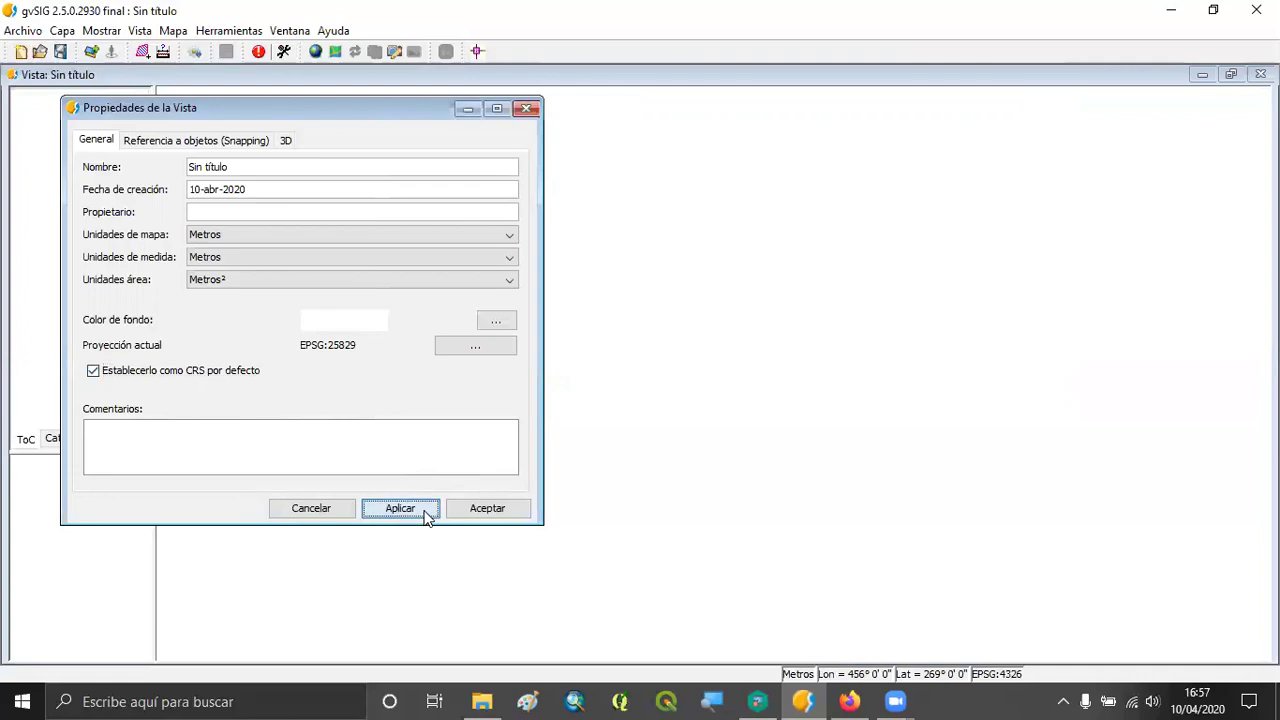
{"action": "left_click", "coordinate": [503, 511]}
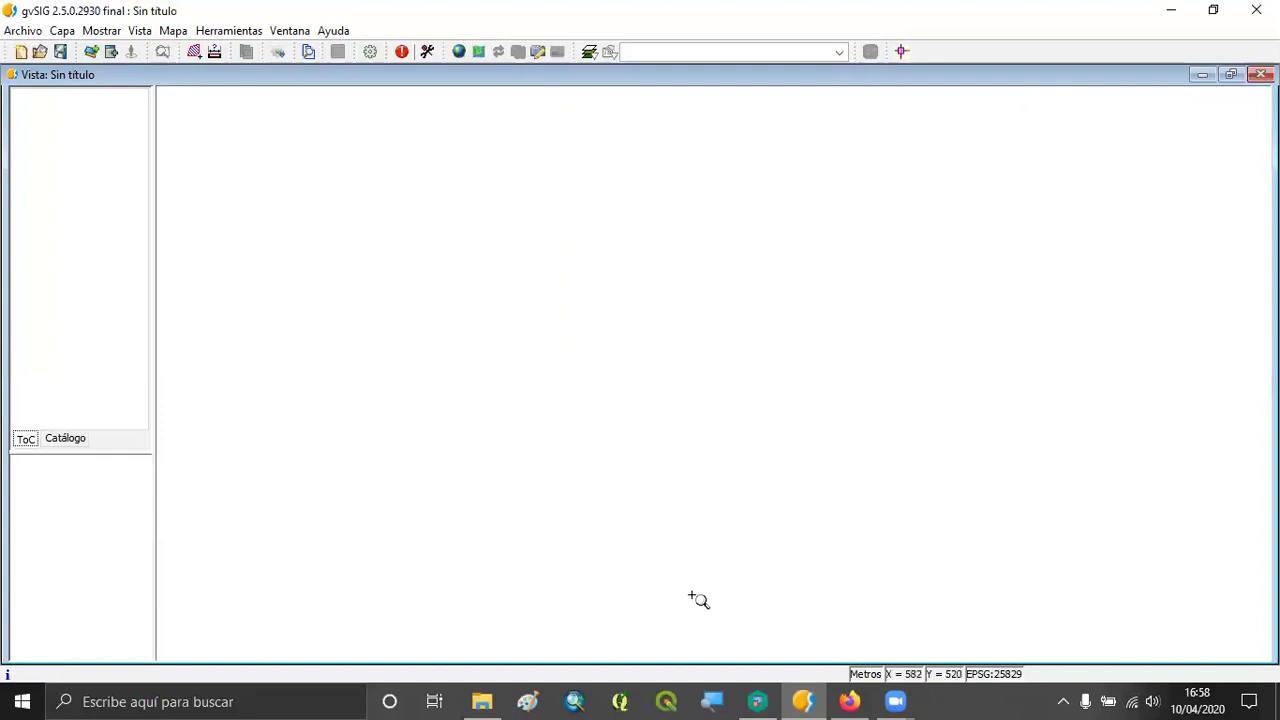
Step: Open the LABORATORIO_1_CARTOGRAFIA_2019 PDF from File Explorer in Adobe Reader and find the table of views and their layers on page 4
{"action": "left_click", "coordinate": [483, 700]}
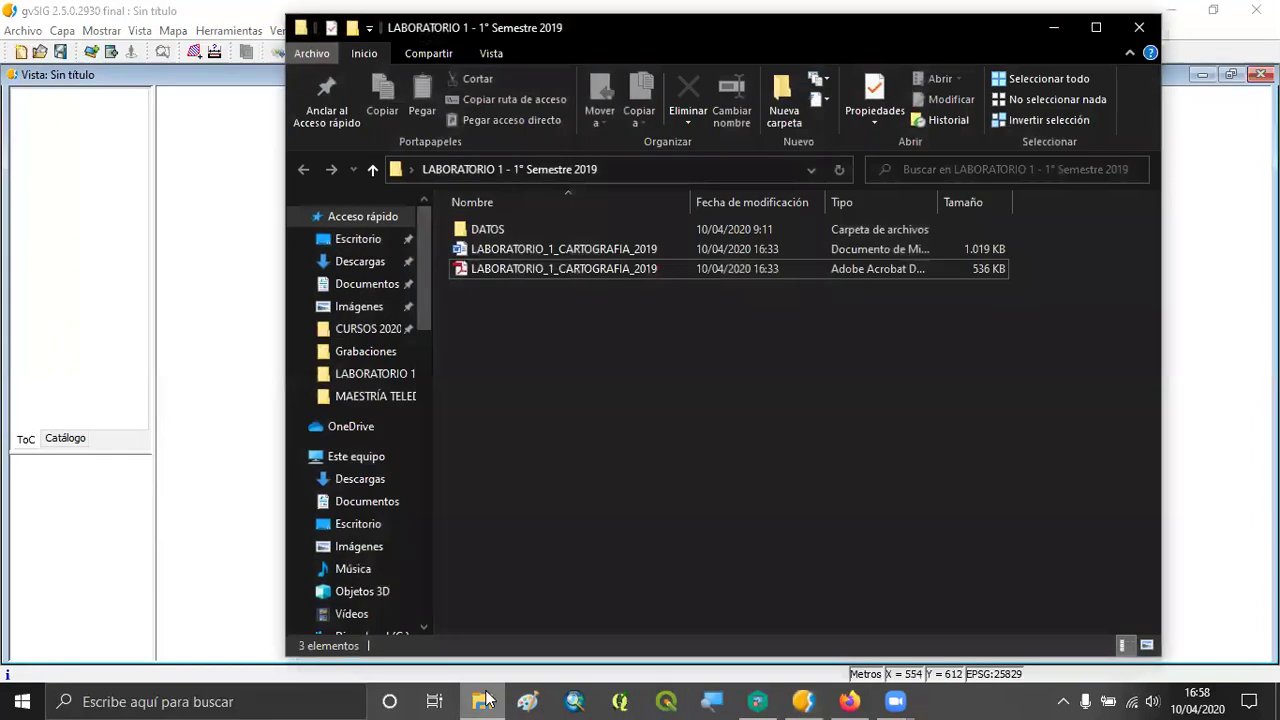
{"action": "double_click", "coordinate": [570, 267]}
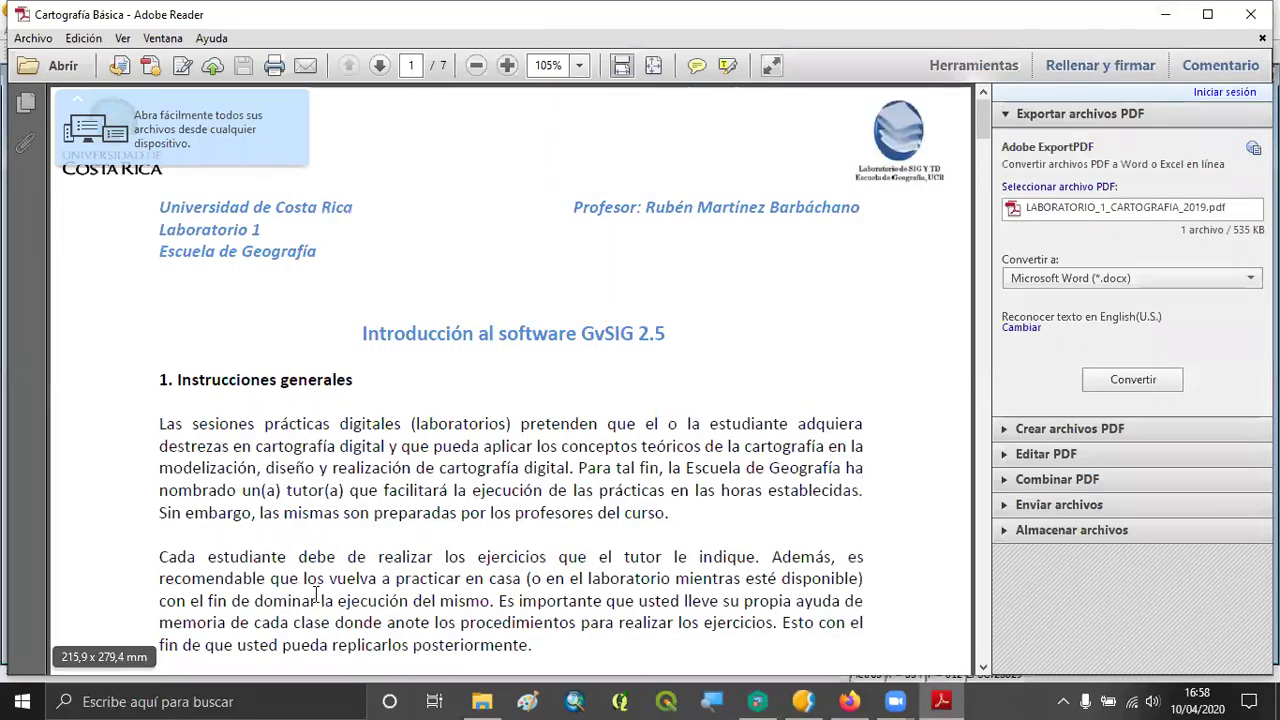
{"action": "scroll", "coordinate": [325, 590], "scroll_direction": "down", "scroll_amount": 5}
{"action": "scroll", "coordinate": [325, 590], "scroll_direction": "down", "scroll_amount": 20}
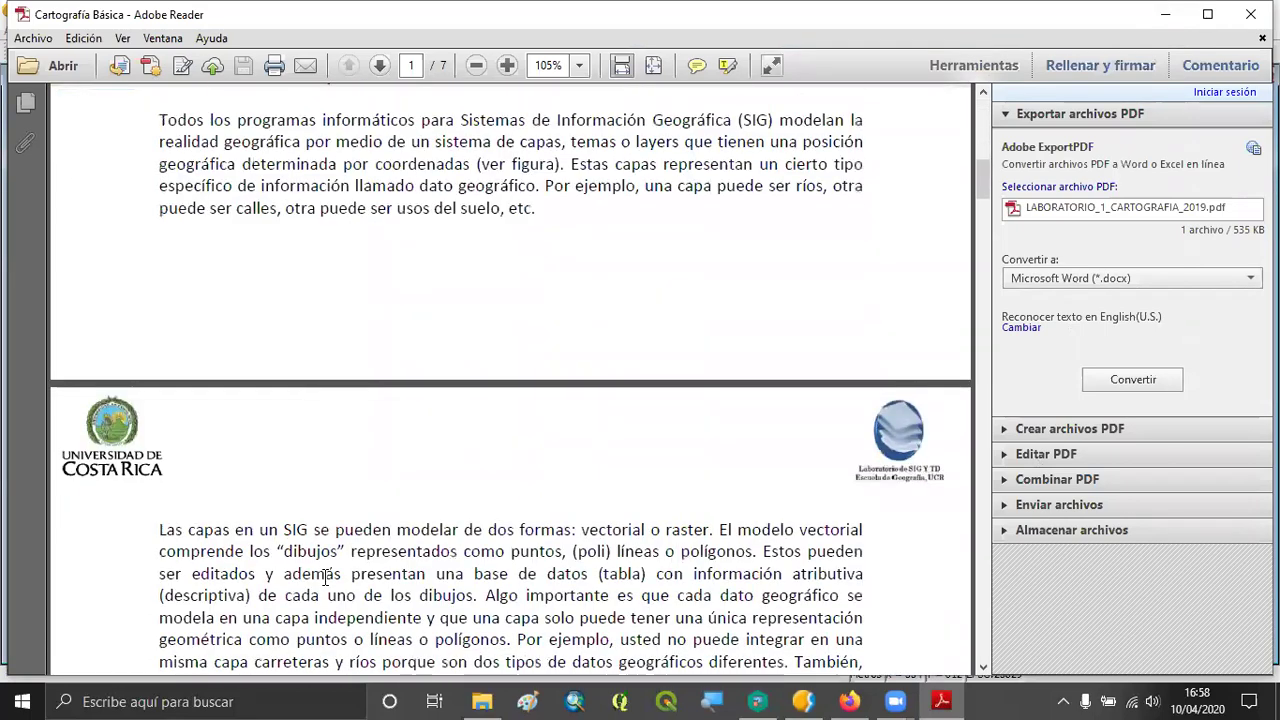
{"action": "scroll", "coordinate": [326, 578], "scroll_direction": "down", "scroll_amount": 20}
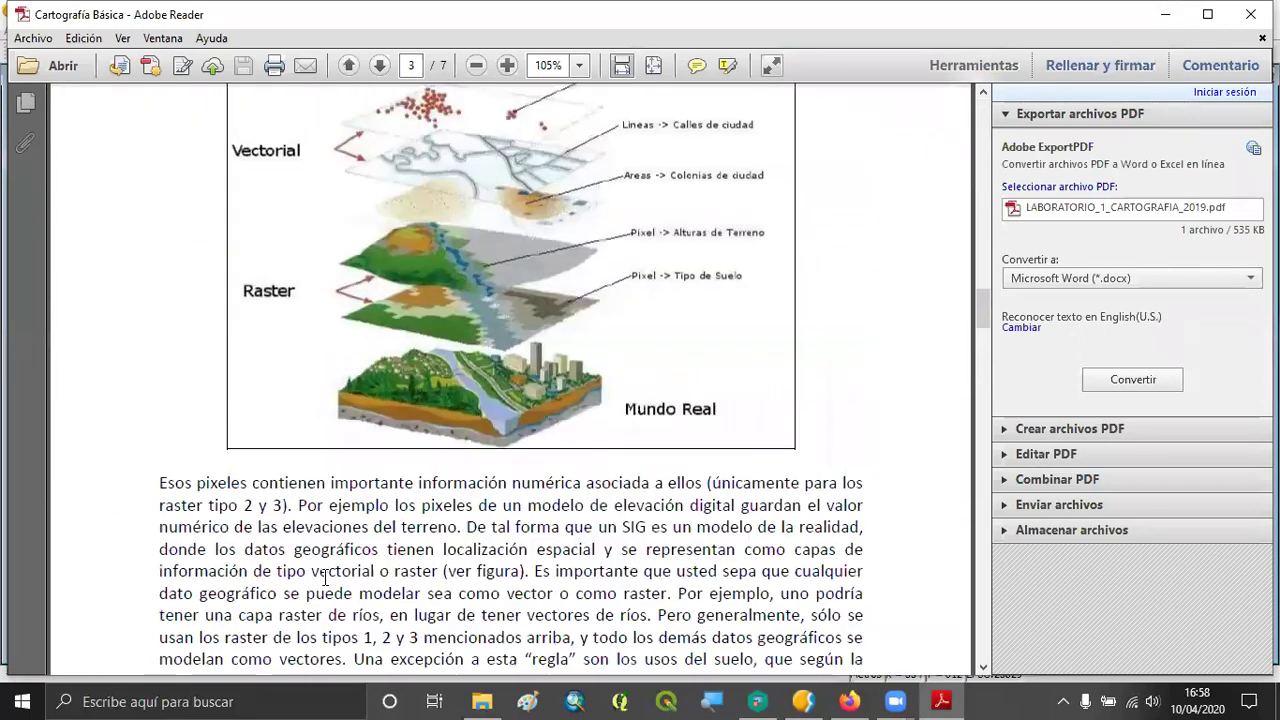
{"action": "scroll", "coordinate": [326, 584], "scroll_direction": "down", "scroll_amount": 4}
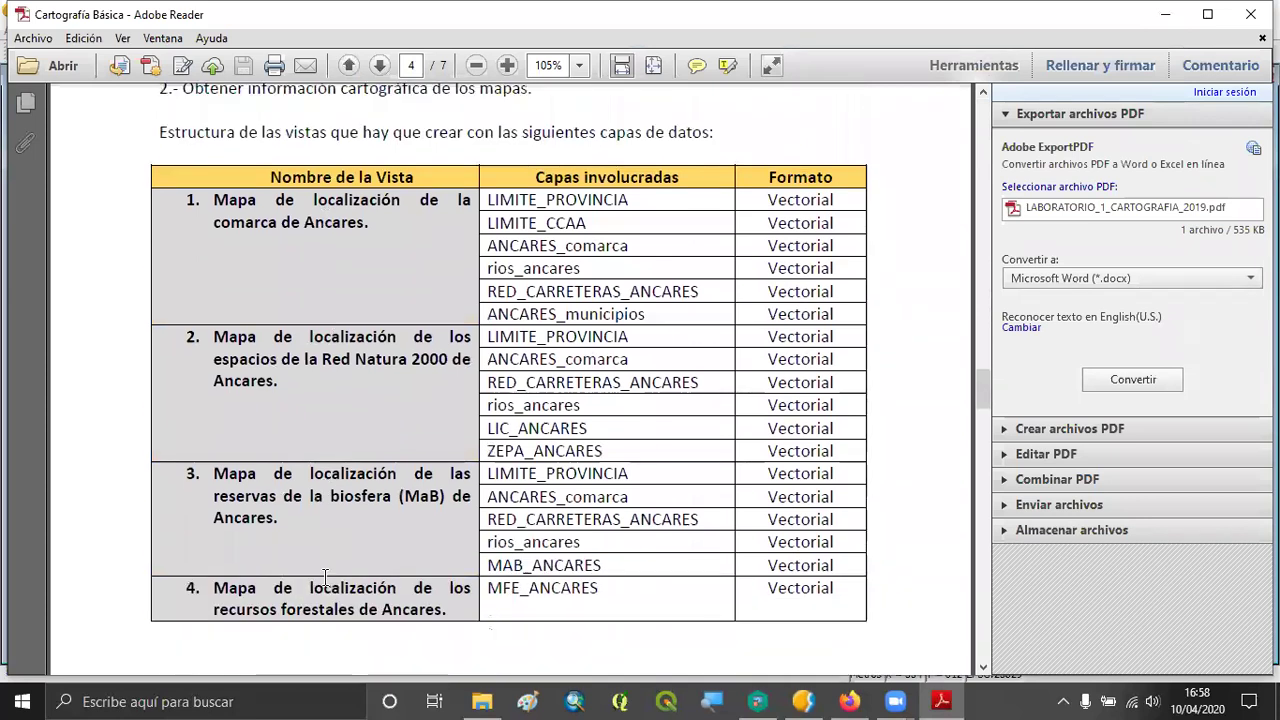
{"action": "scroll", "coordinate": [326, 584], "scroll_direction": "up", "scroll_amount": 2}
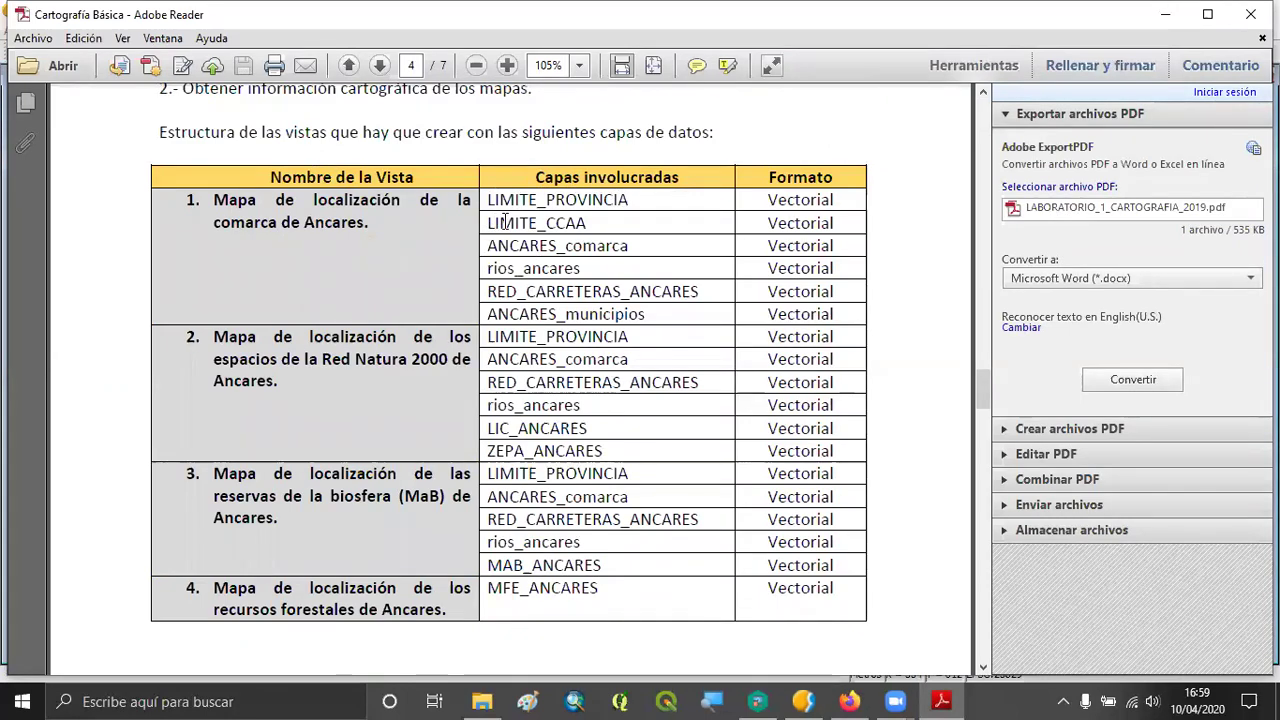
Step: Review the layers of the first view, from LIMITE_CCAA to ANCARES_municipios, by highlighting each name, then return to gvSIG
{"action": "left_click_drag", "start_coordinate": [588, 224], "coordinate": [489, 226]}
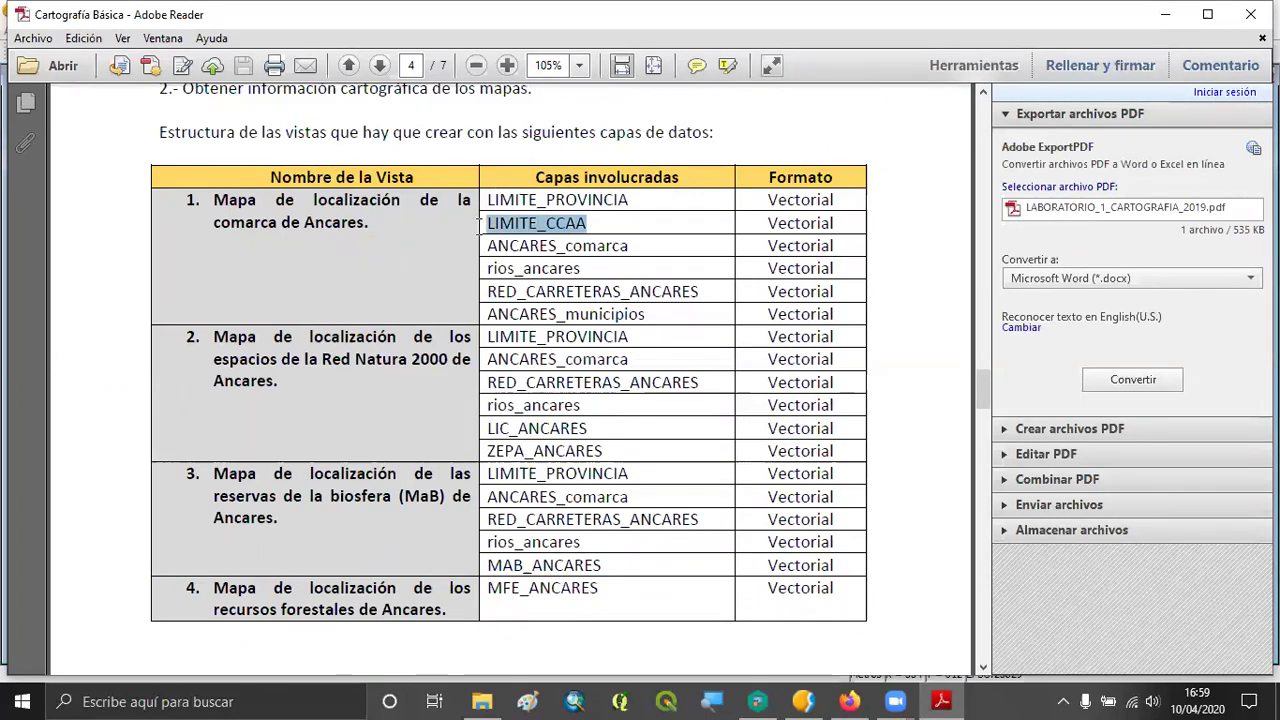
{"action": "left_click_drag", "start_coordinate": [630, 246], "coordinate": [487, 246]}
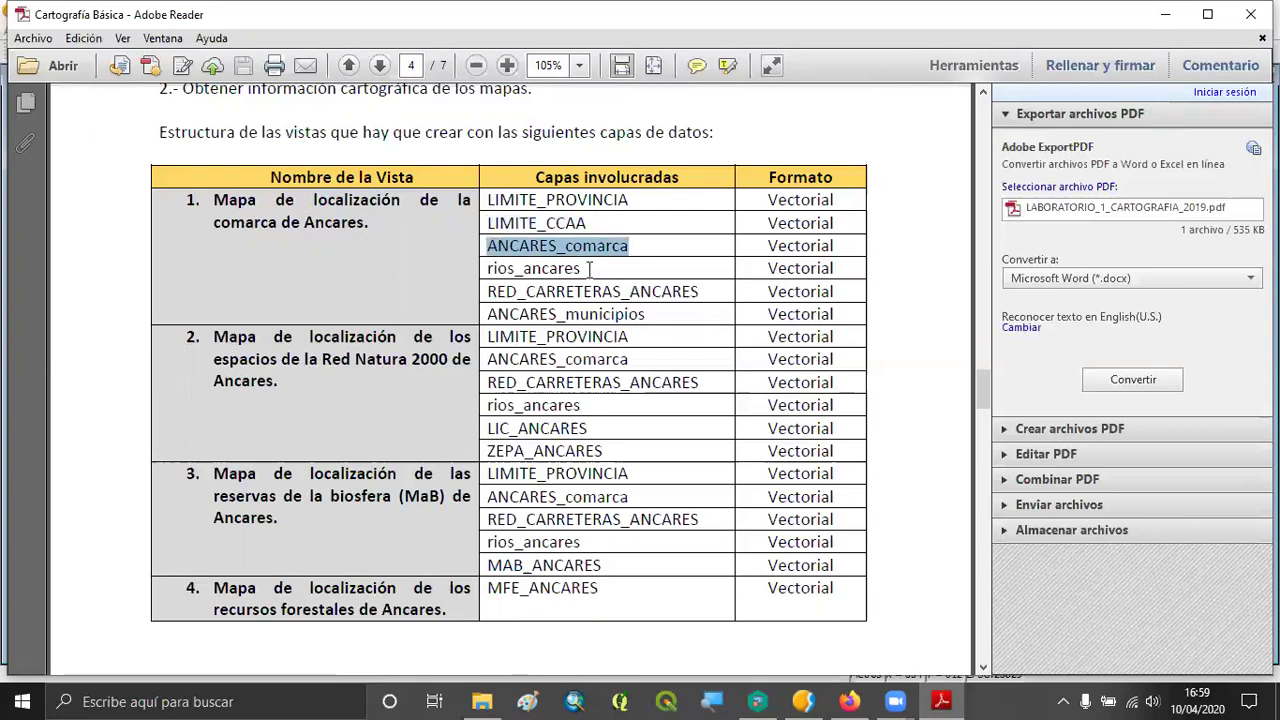
{"action": "left_click_drag", "start_coordinate": [588, 268], "coordinate": [488, 266]}
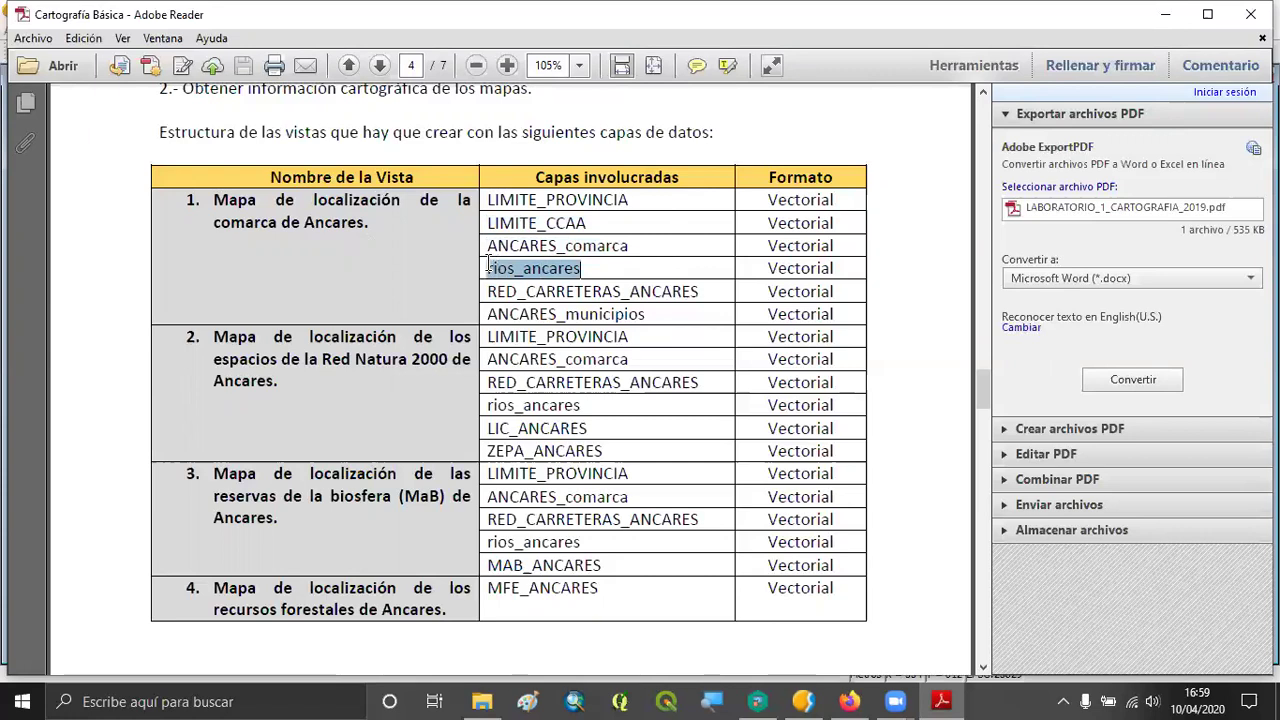
{"action": "left_click_drag", "start_coordinate": [704, 291], "coordinate": [487, 291]}
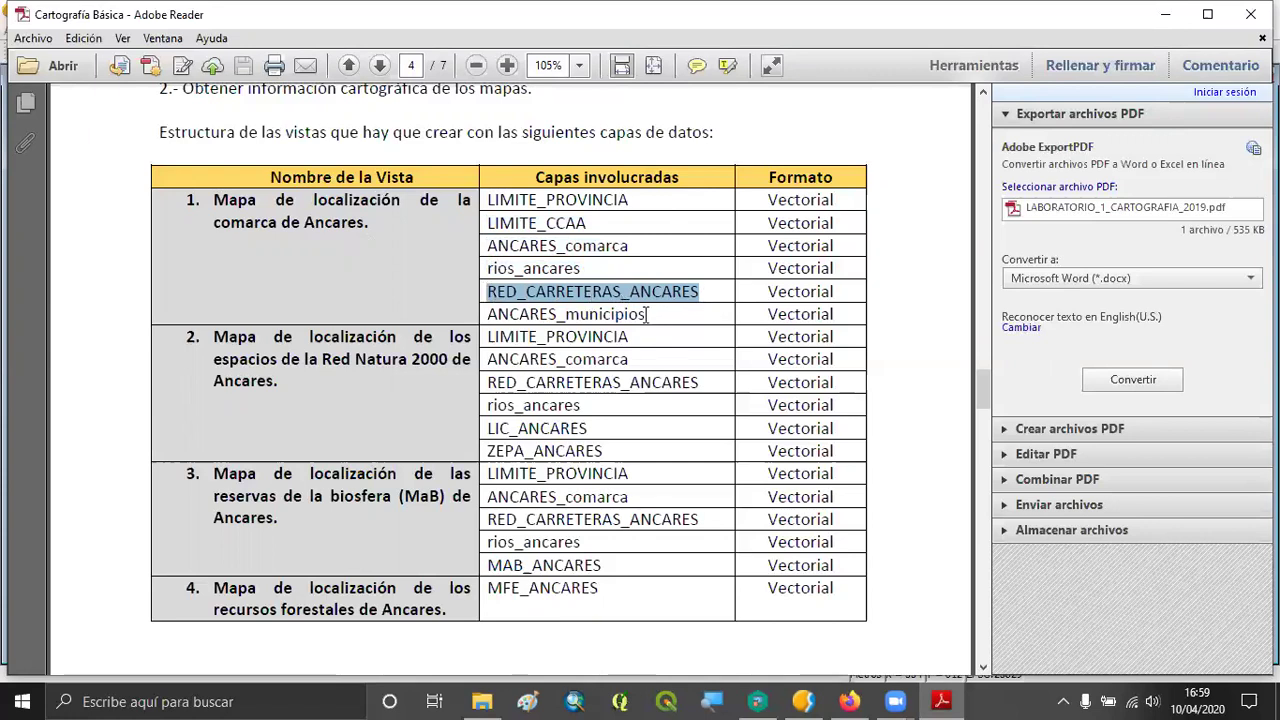
{"action": "left_click_drag", "start_coordinate": [645, 314], "coordinate": [485, 314]}
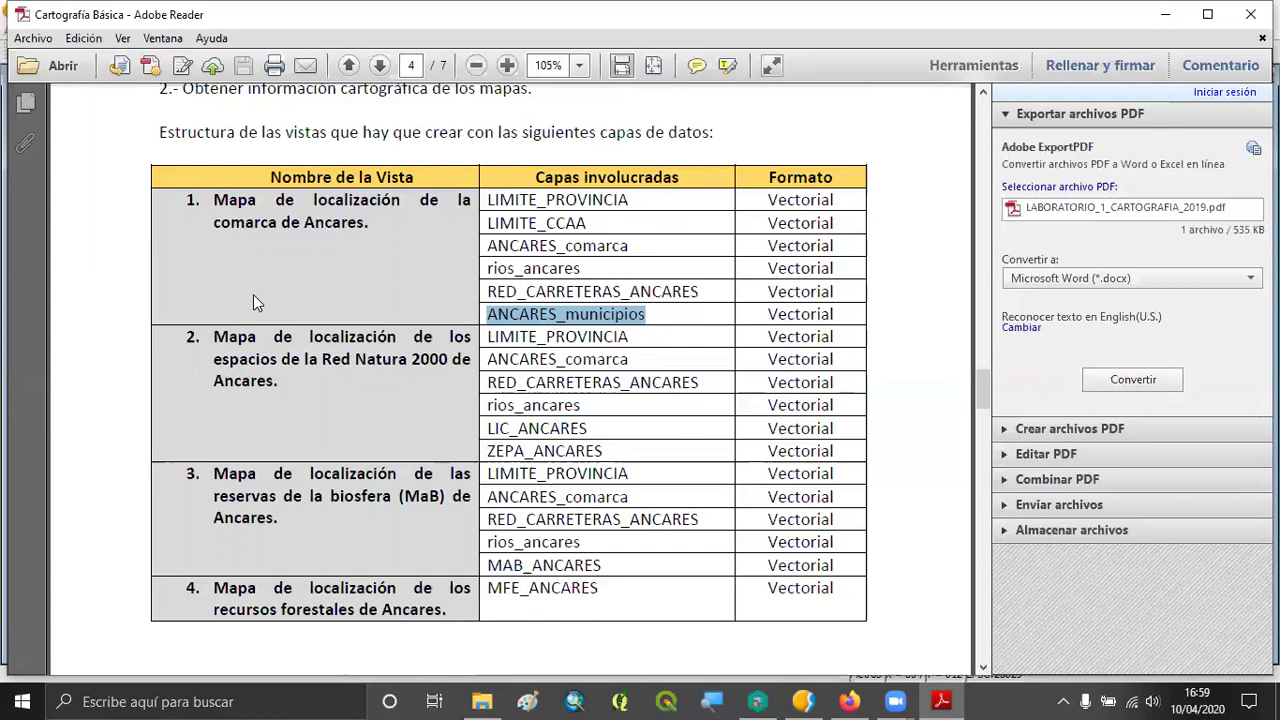
{"action": "left_click", "coordinate": [1170, 18]}
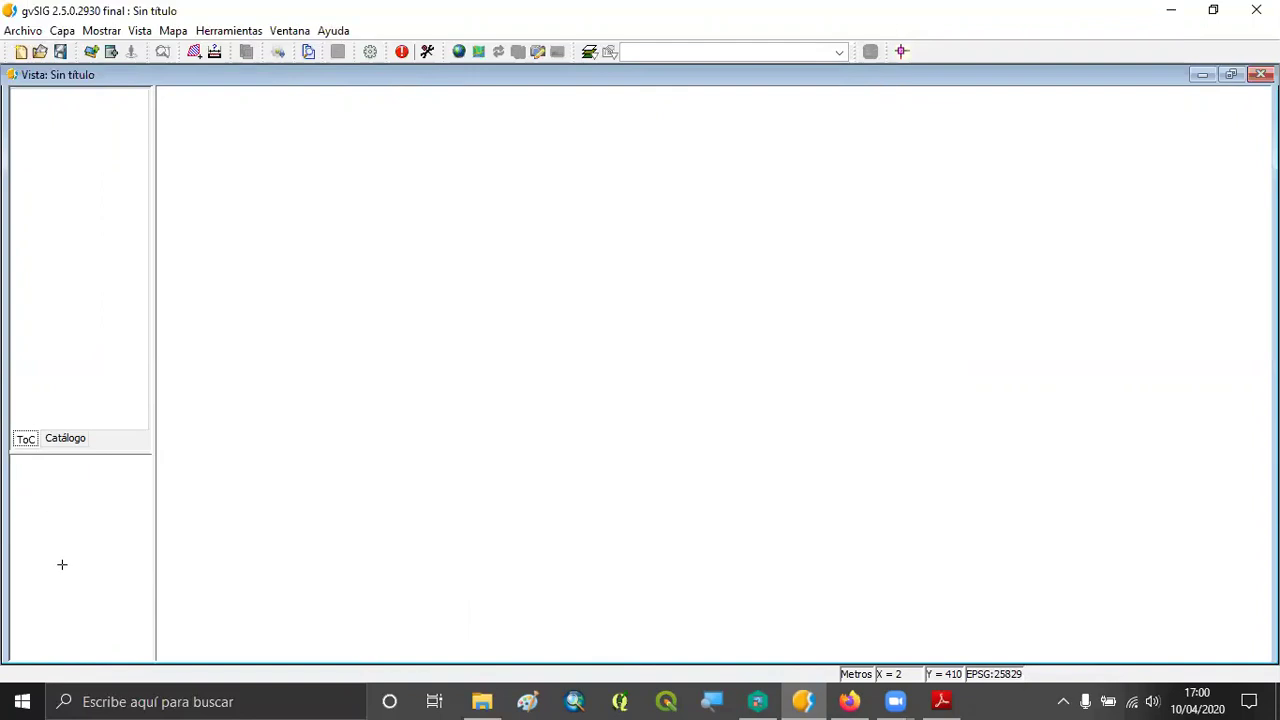
Step: Start adding a file-based layer to the view and place the file chooser beside the add-layer dialog
{"action": "left_click", "coordinate": [92, 54]}
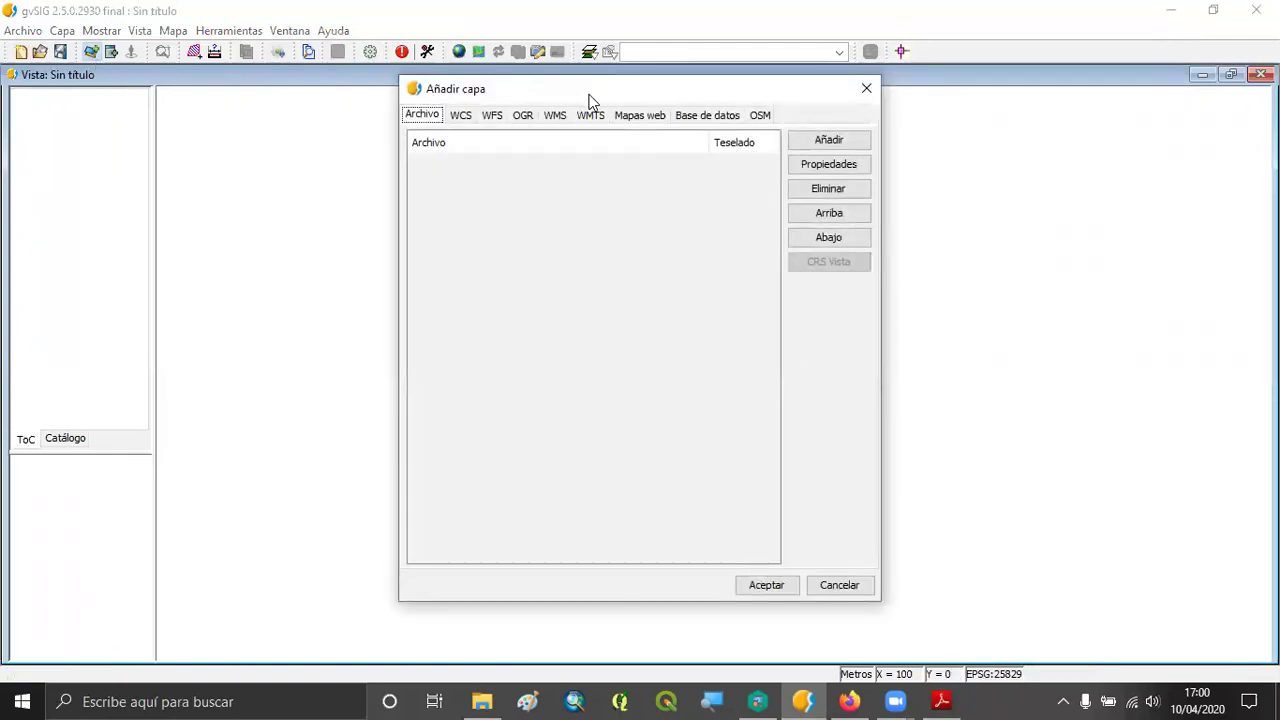
{"action": "left_click_drag", "start_coordinate": [587, 96], "coordinate": [373, 111]}
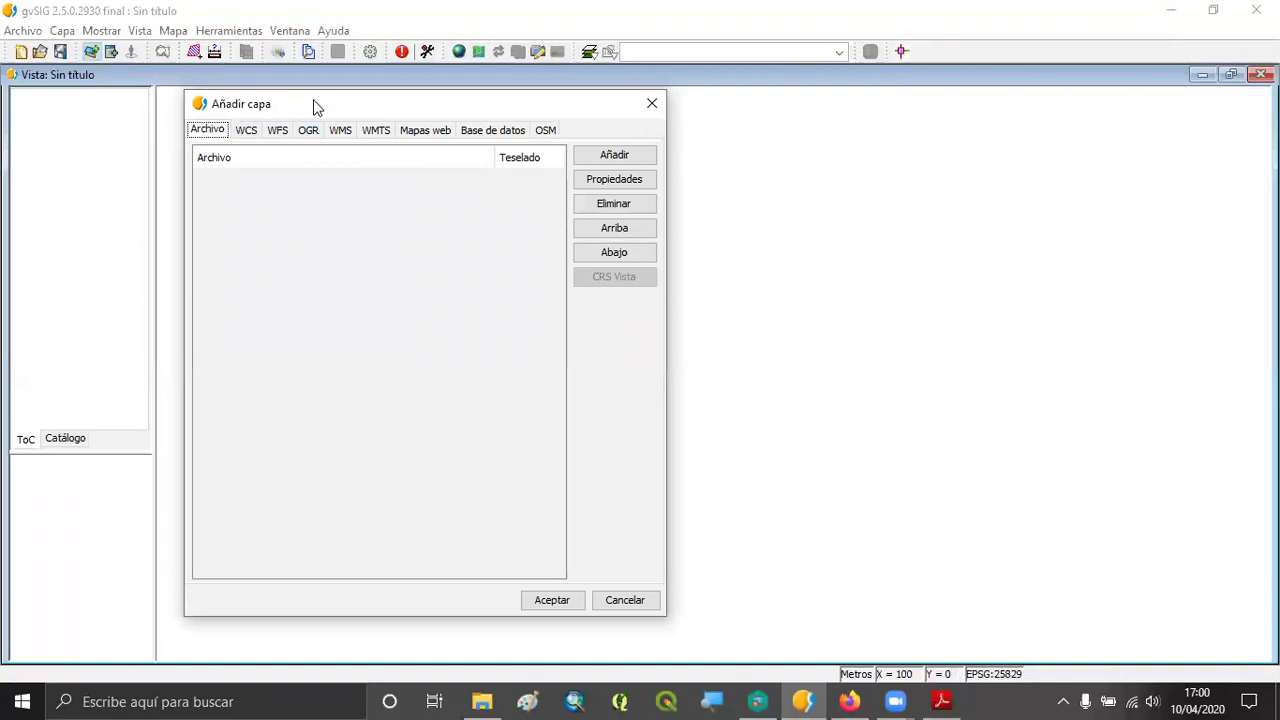
{"action": "left_click_drag", "start_coordinate": [313, 107], "coordinate": [297, 109]}
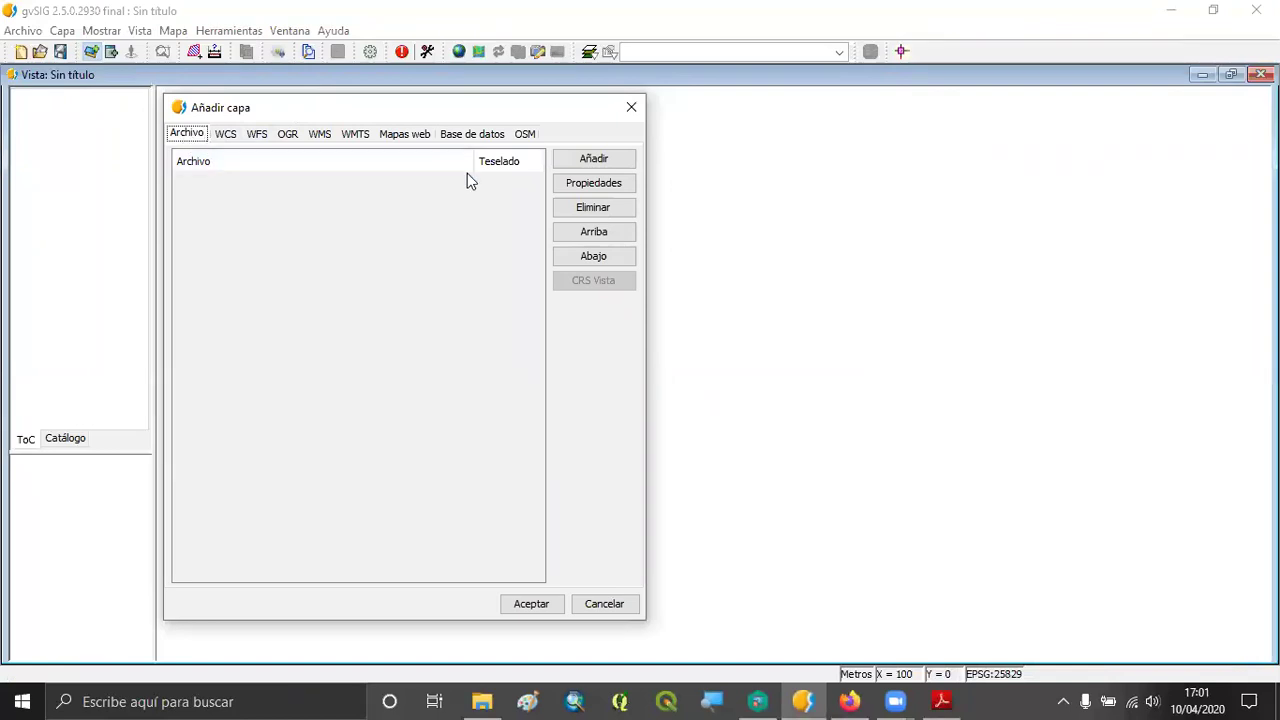
{"action": "left_click", "coordinate": [627, 166]}
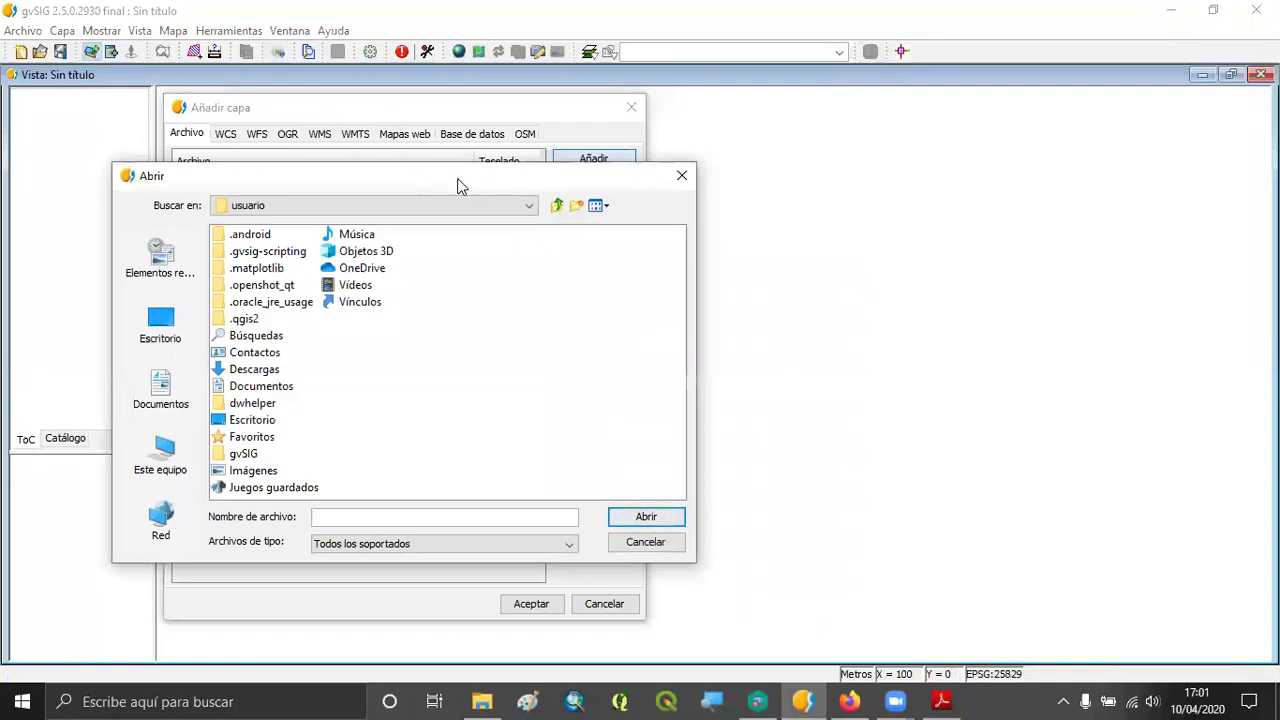
{"action": "left_click_drag", "start_coordinate": [460, 186], "coordinate": [995, 118]}
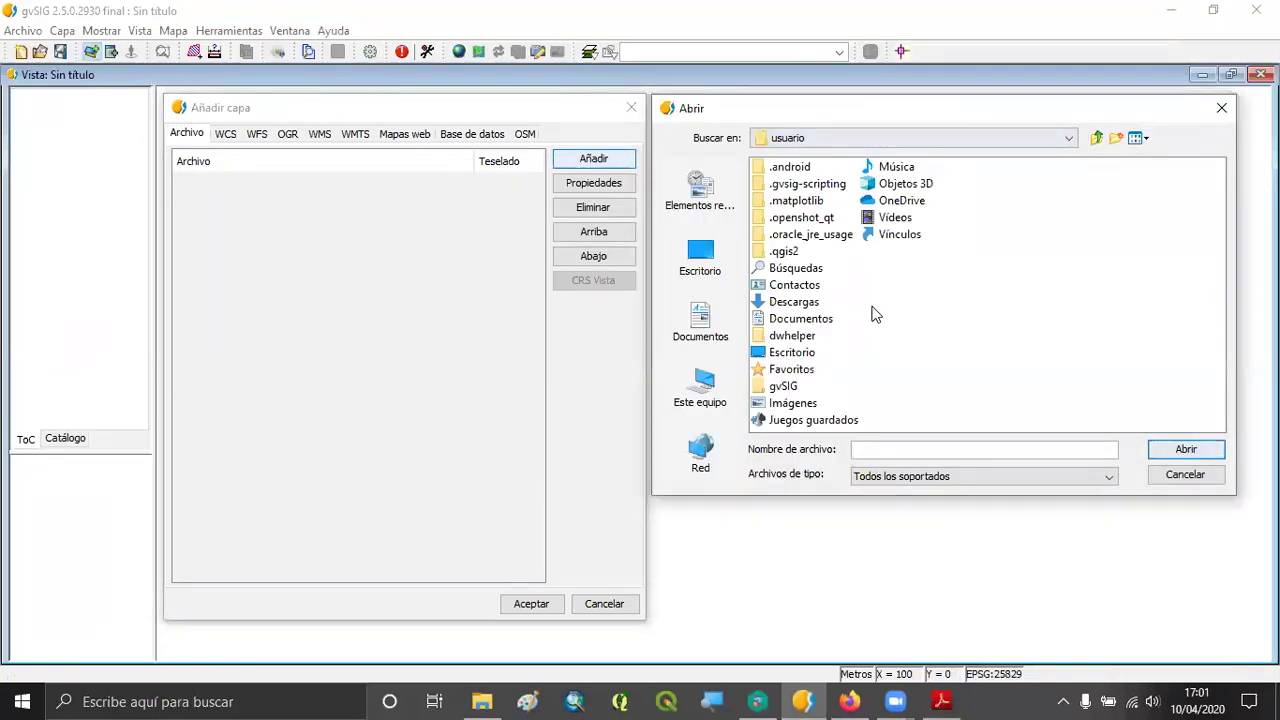
Step: Browse from the desktop to the folder LABORATORIO 1 - 1° Semestre 2019 / DATOS / VECTOR / UTM29_ETRS89
{"action": "left_click", "coordinate": [716, 271]}
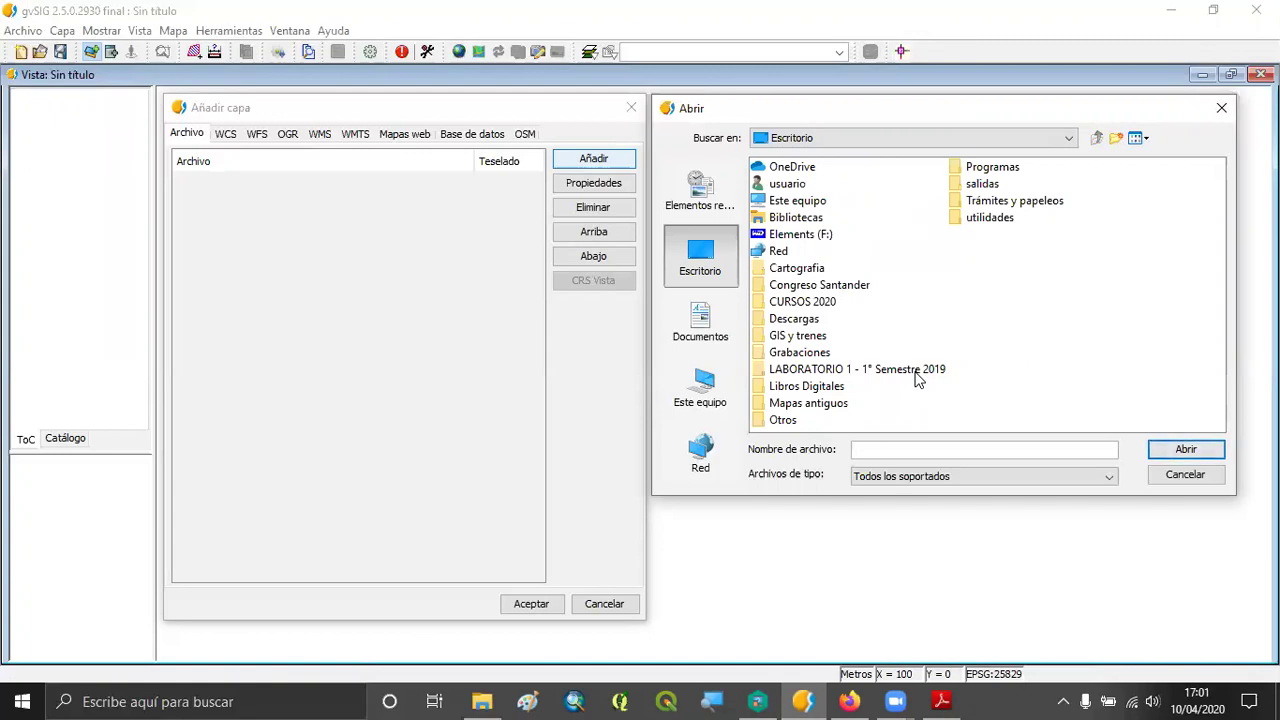
{"action": "double_click", "coordinate": [884, 370]}
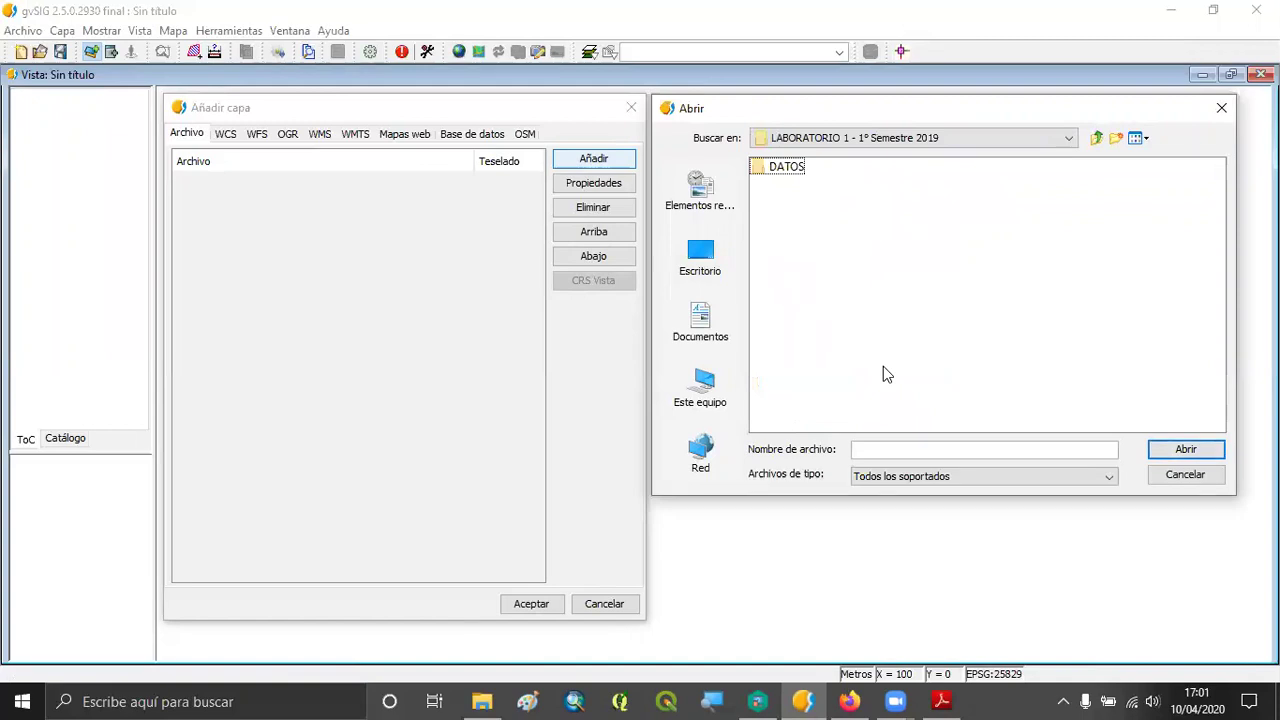
{"action": "double_click", "coordinate": [784, 170]}
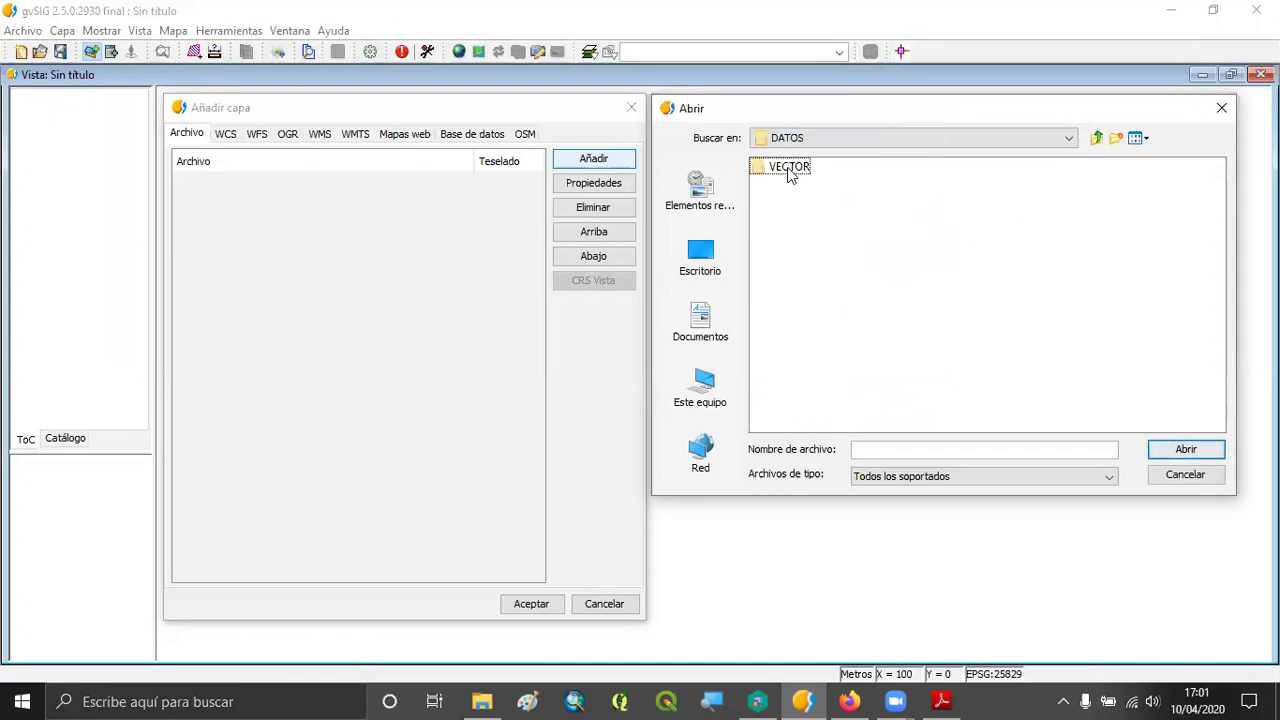
{"action": "double_click", "coordinate": [789, 170]}
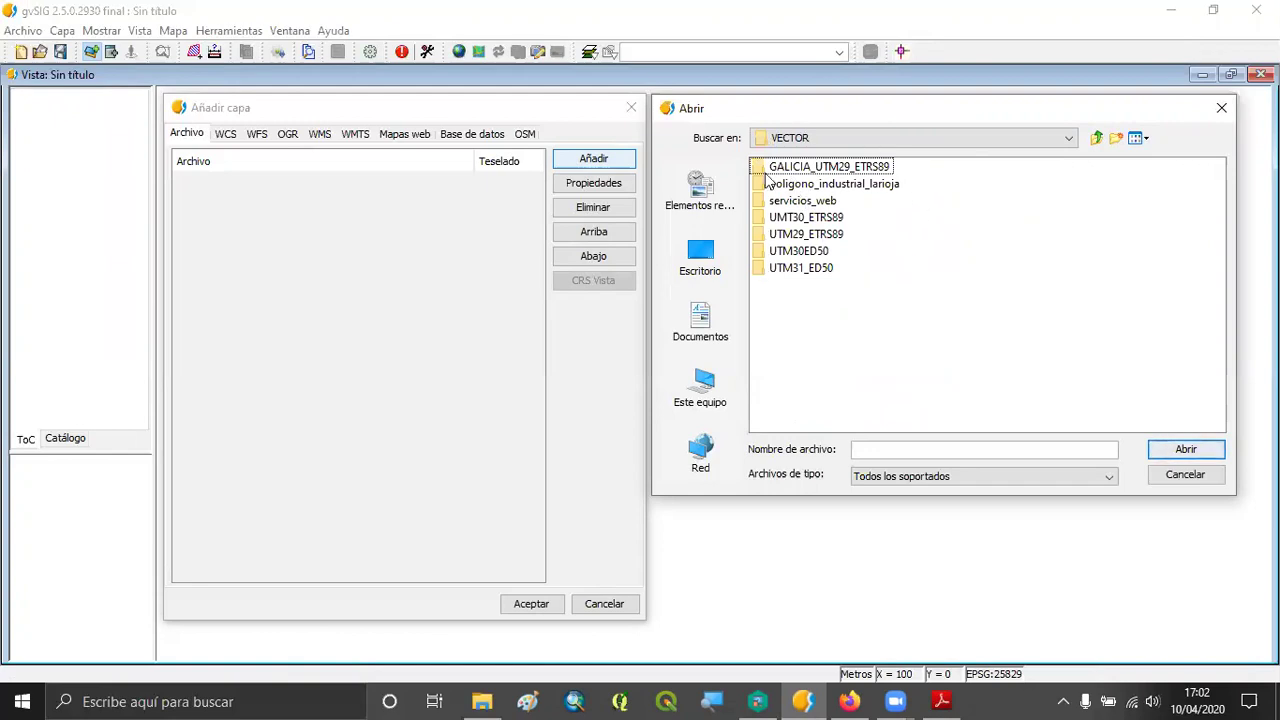
{"action": "double_click", "coordinate": [831, 236]}
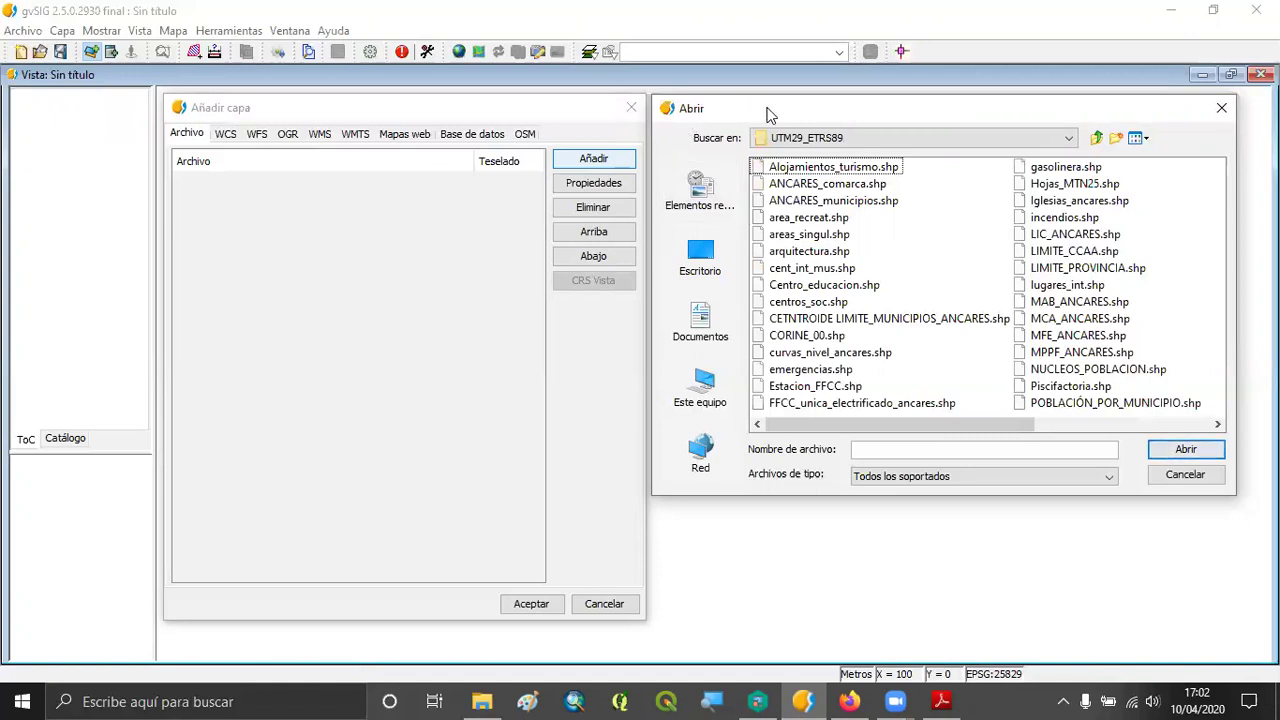
Step: Reposition and enlarge the file chooser so the full list of shapefiles in UTM29_ETRS89 fits
{"action": "left_click_drag", "start_coordinate": [768, 113], "coordinate": [479, 108]}
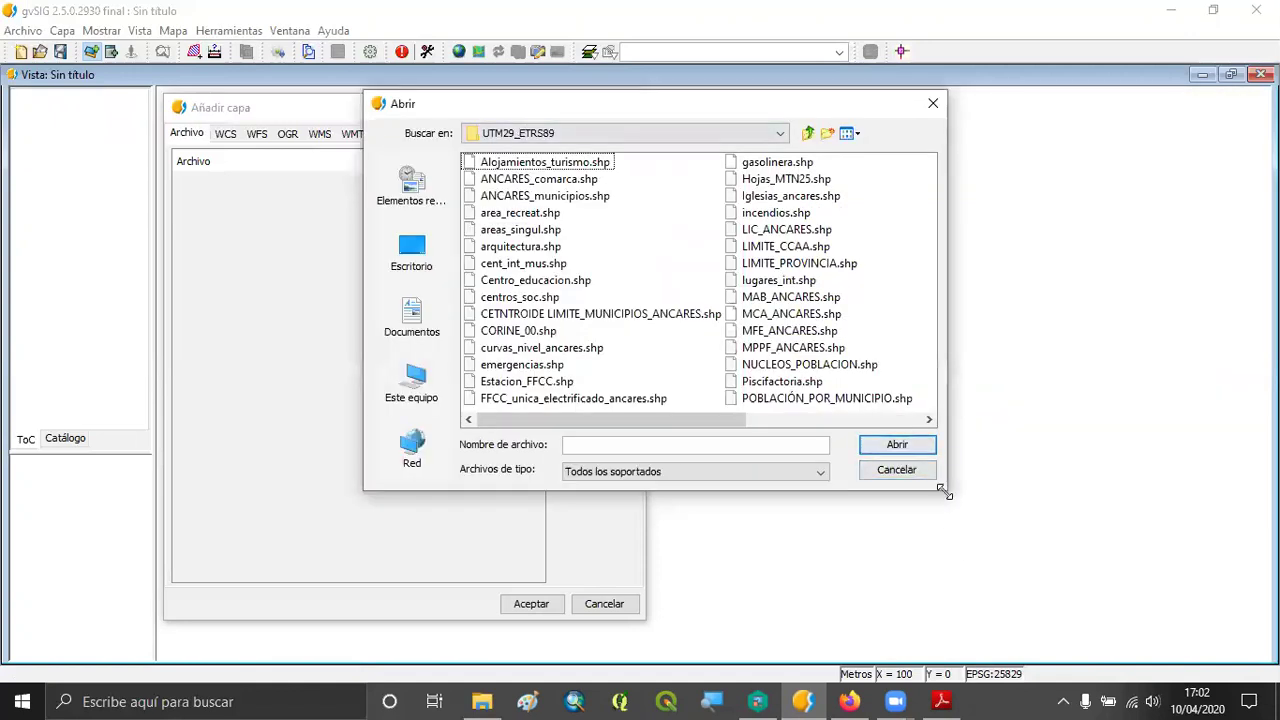
{"action": "left_click_drag", "start_coordinate": [942, 490], "coordinate": [1252, 528]}
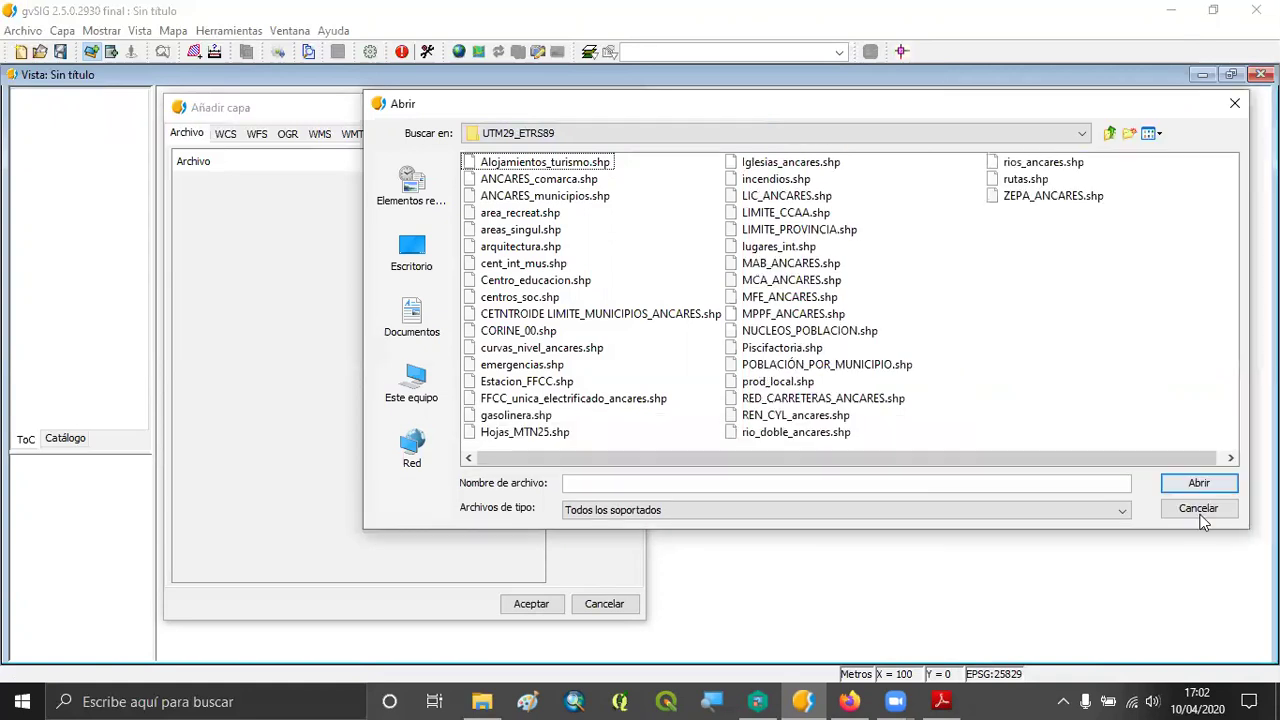
{"action": "left_click_drag", "start_coordinate": [667, 100], "coordinate": [671, 101]}
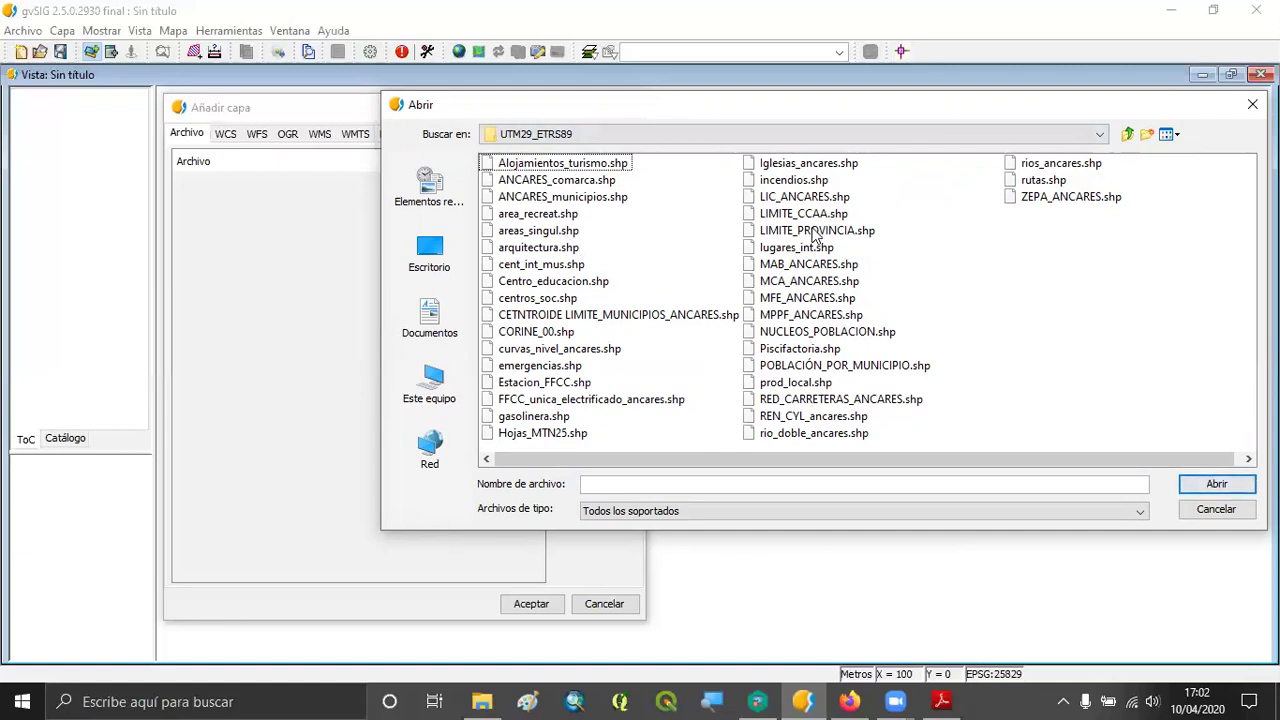
Step: Add the shapefiles LIMITE_PROVINCIA, LIMITE_CCAA, ANCARES_comarca, rios_ancares, RED_CARRETERAS_ANCARES and ANCARES_municipios to the view
{"action": "left_click", "coordinate": [815, 231]}
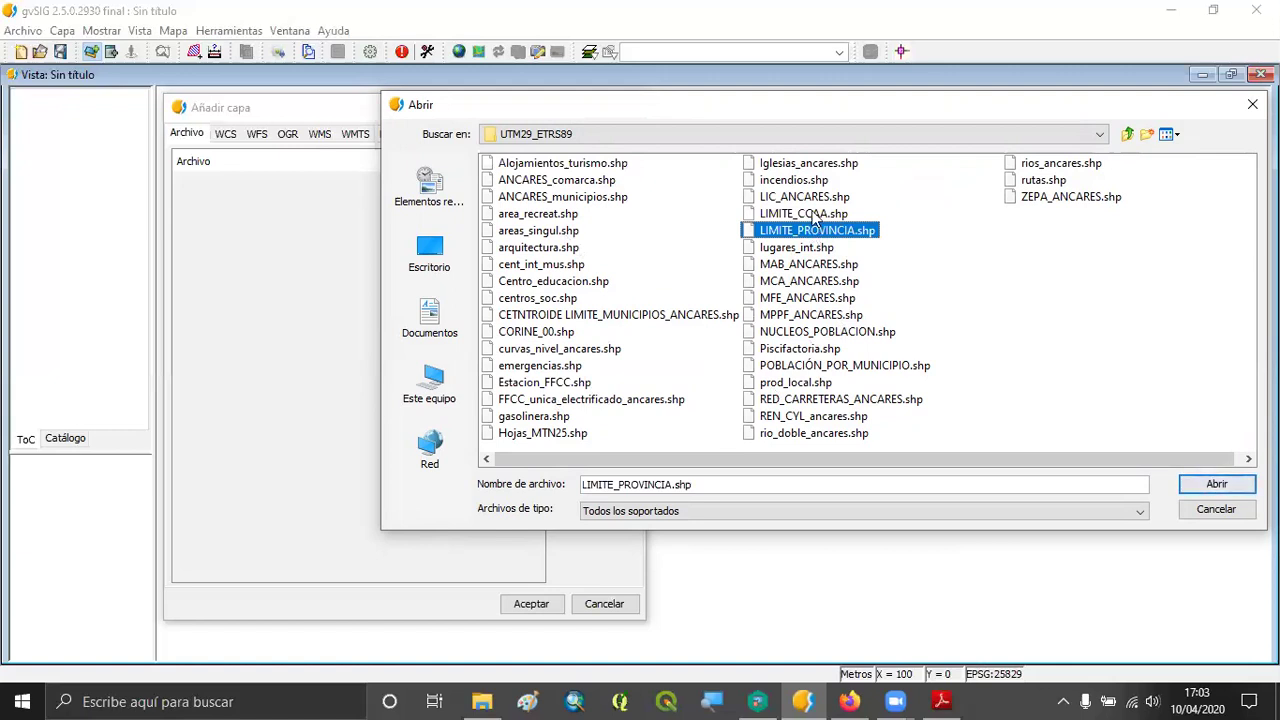
{"action": "left_click", "coordinate": [815, 214], "text": "ctrl"}
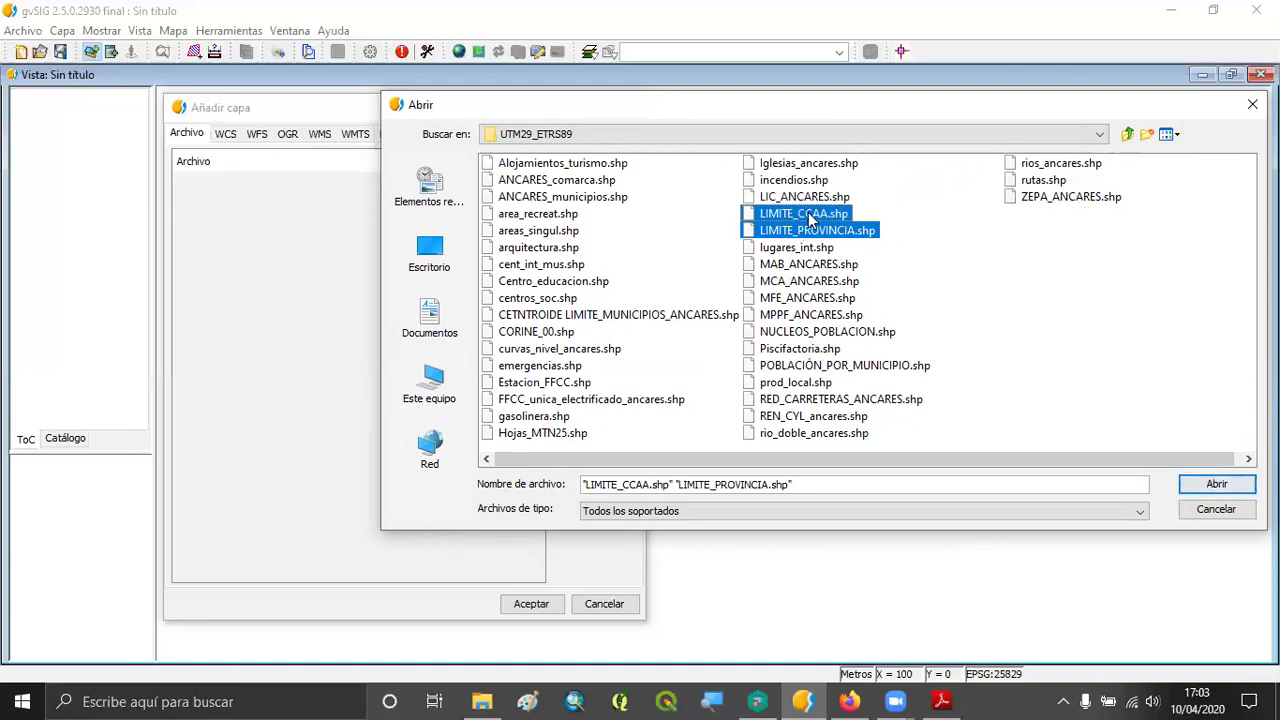
{"action": "left_click", "coordinate": [569, 181], "text": "ctrl"}
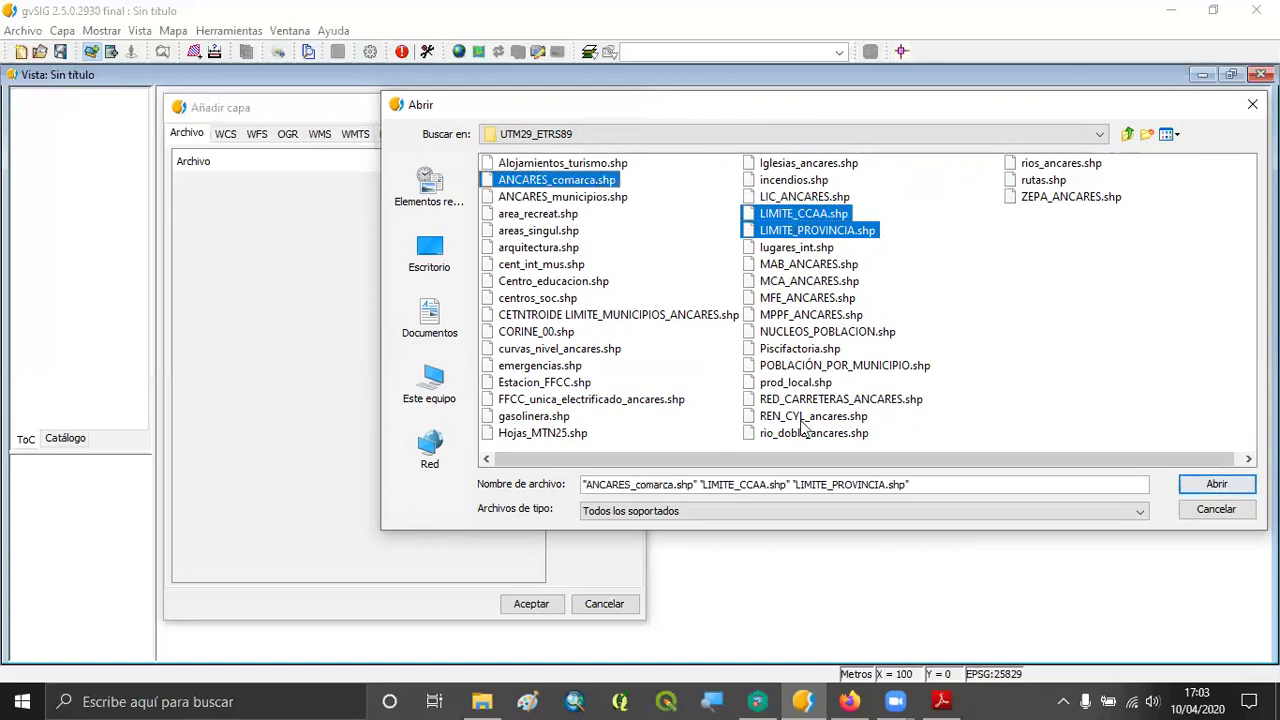
{"action": "left_click", "coordinate": [1051, 167], "text": "ctrl"}
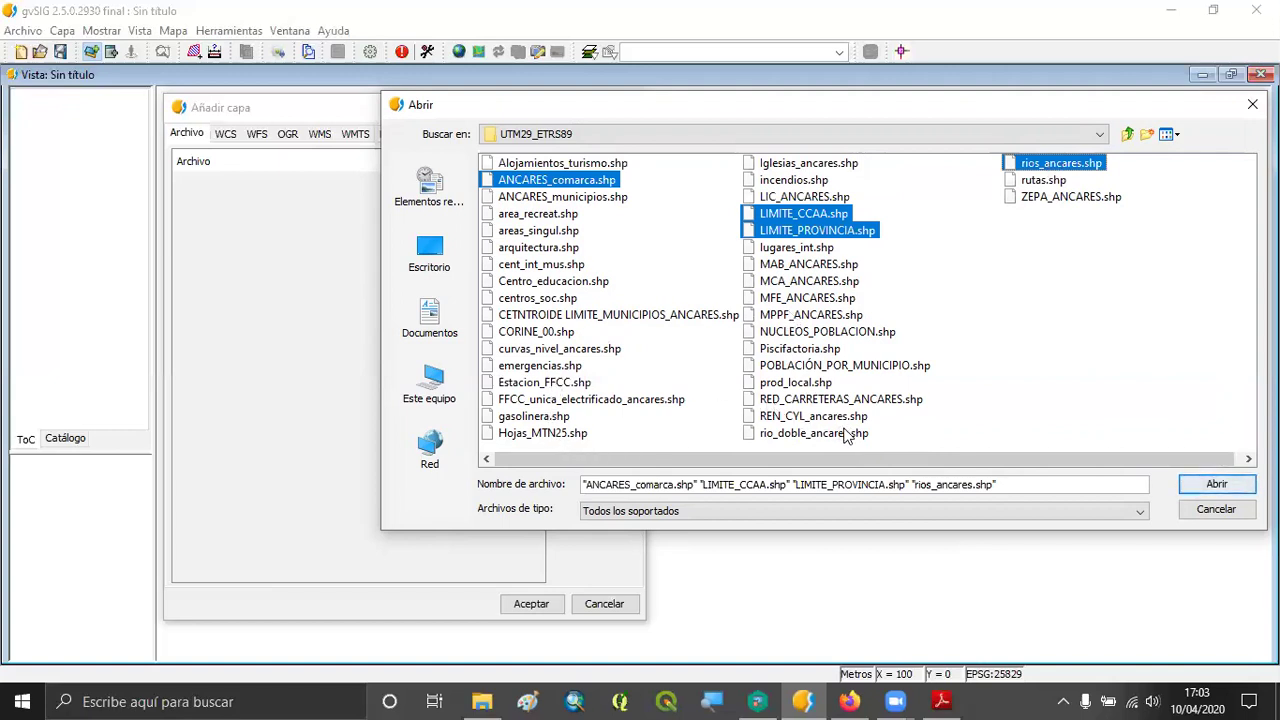
{"action": "left_click", "coordinate": [818, 400], "text": "ctrl"}
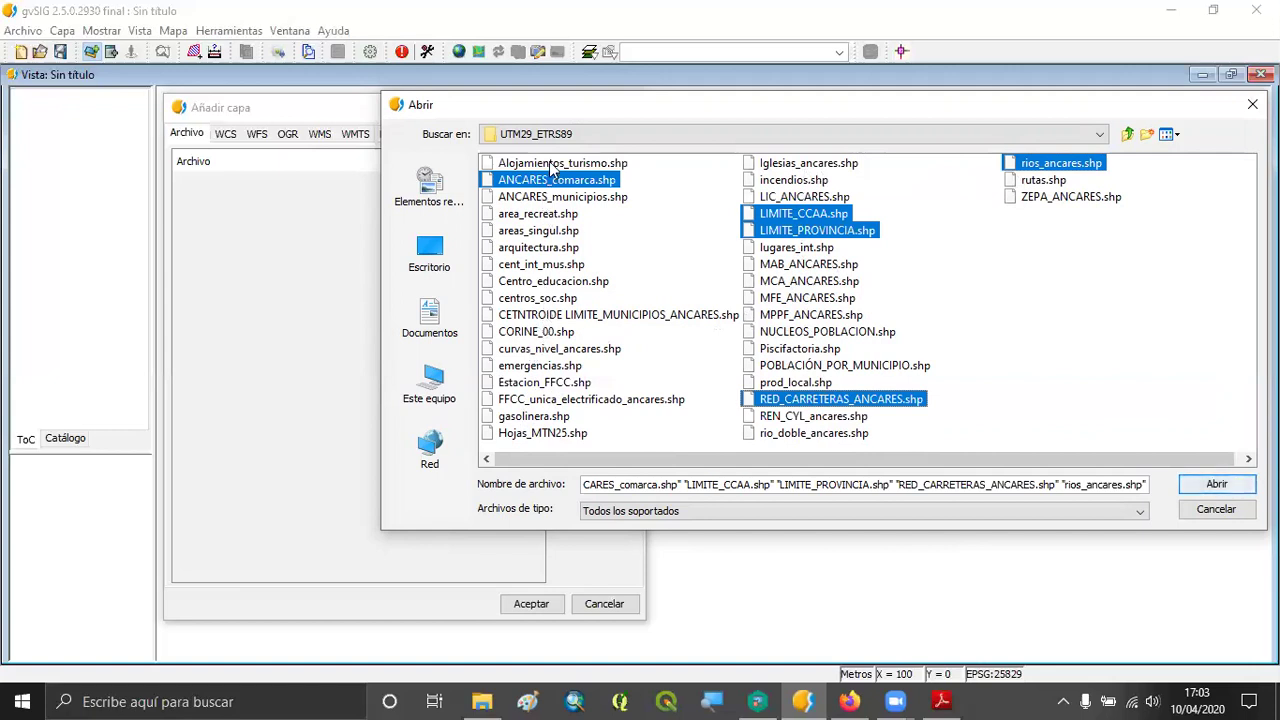
{"action": "left_click", "coordinate": [601, 200], "text": "ctrl"}
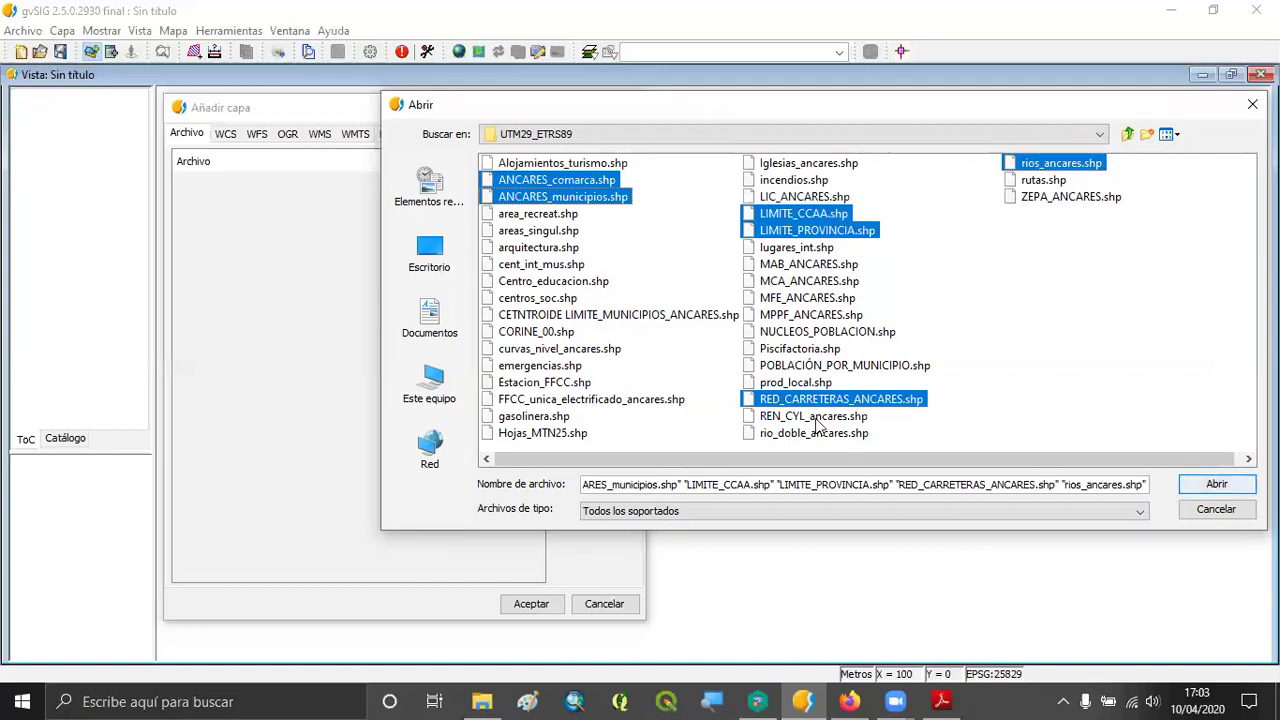
{"action": "left_click", "coordinate": [1234, 489]}
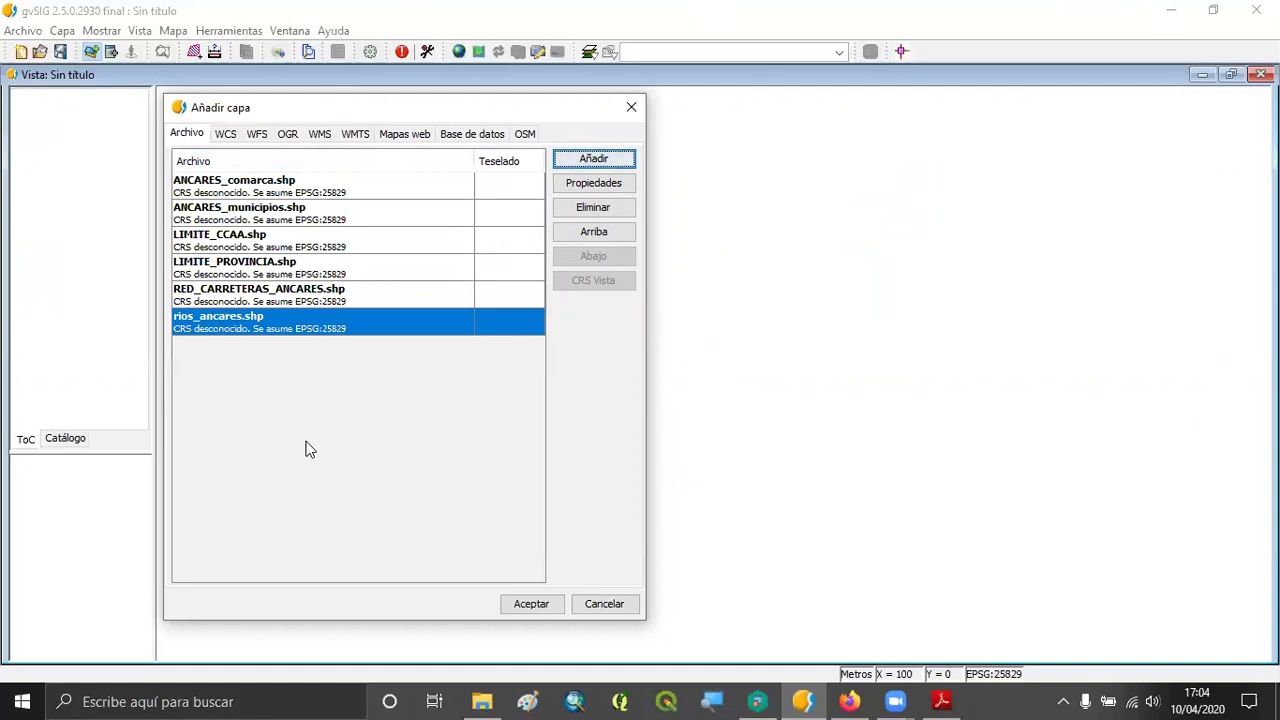
{"action": "left_click", "coordinate": [533, 608]}
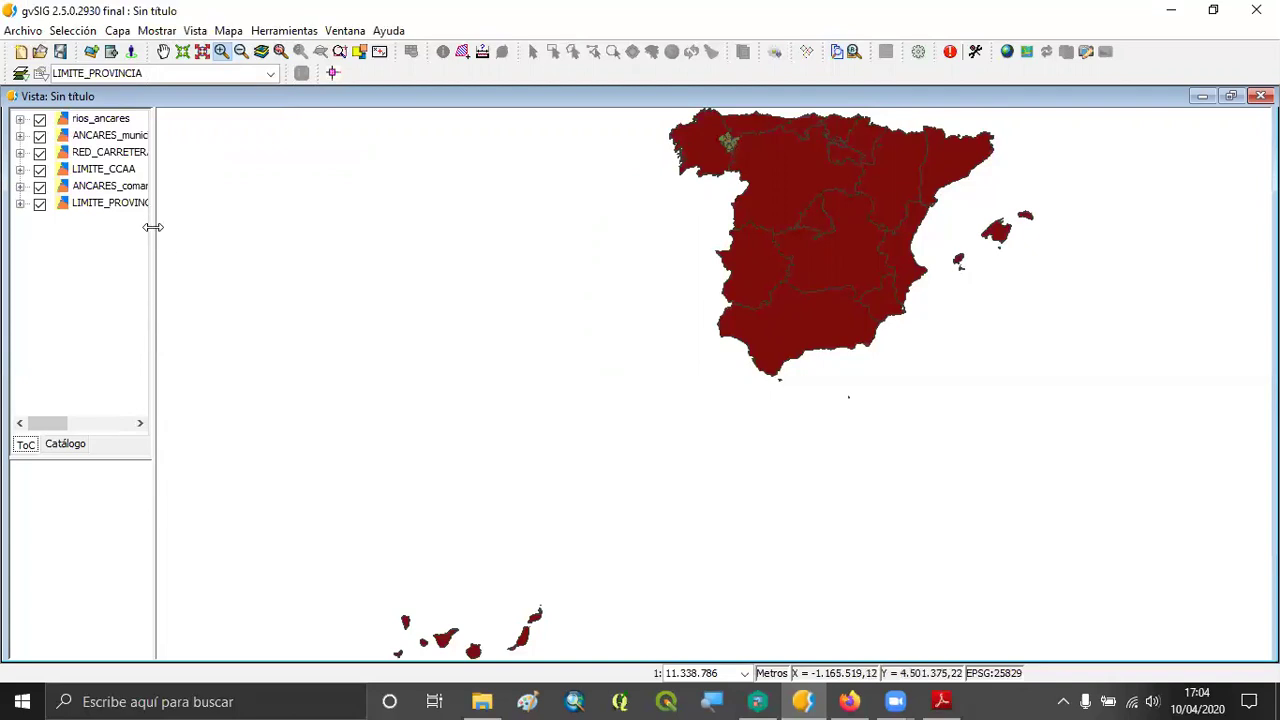
Step: Widen the layer list to fit the full names and expand the legends of all six layers
{"action": "left_click_drag", "start_coordinate": [152, 227], "coordinate": [252, 238]}
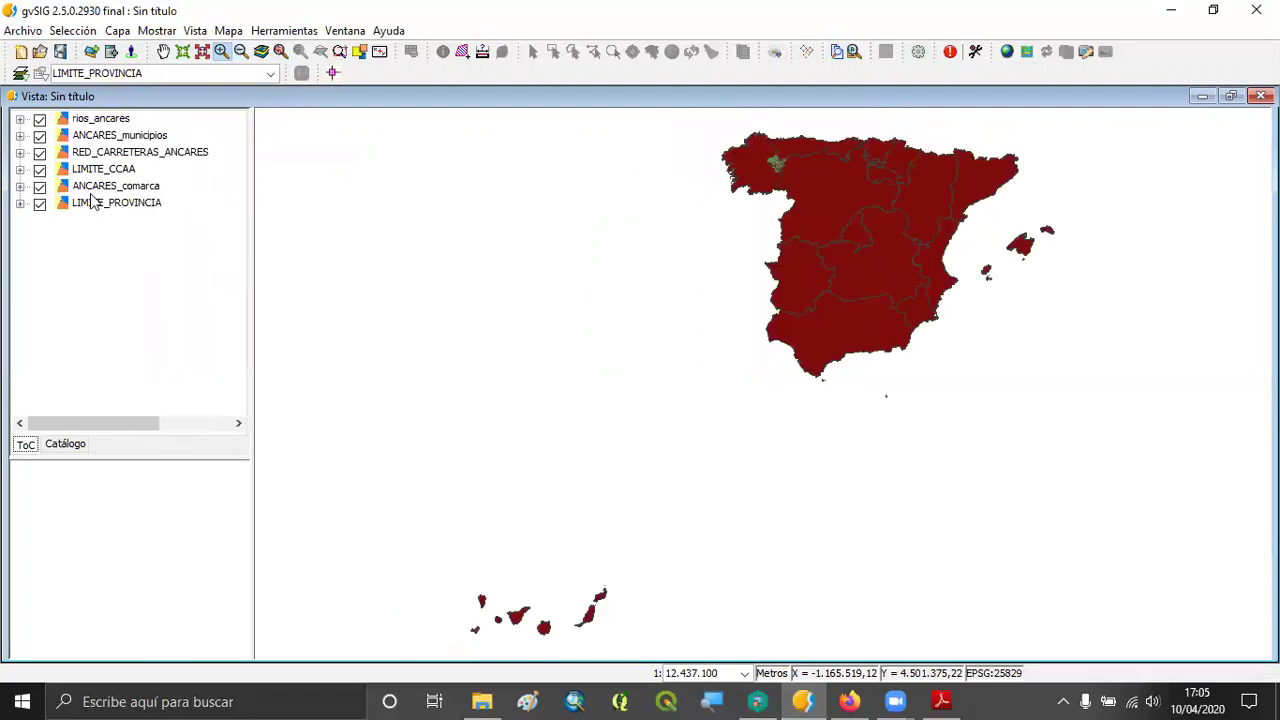
{"action": "left_click", "coordinate": [21, 120]}
{"action": "left_click", "coordinate": [21, 151]}
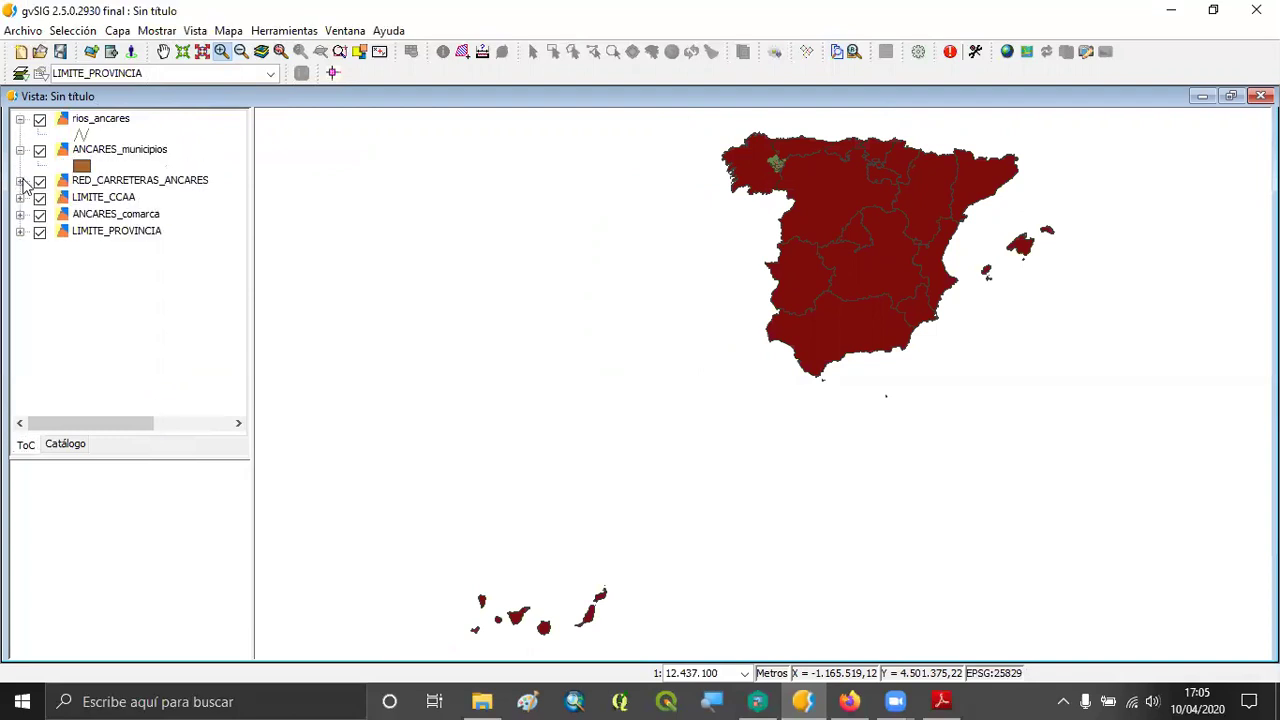
{"action": "left_click", "coordinate": [20, 182]}
{"action": "left_click", "coordinate": [20, 212]}
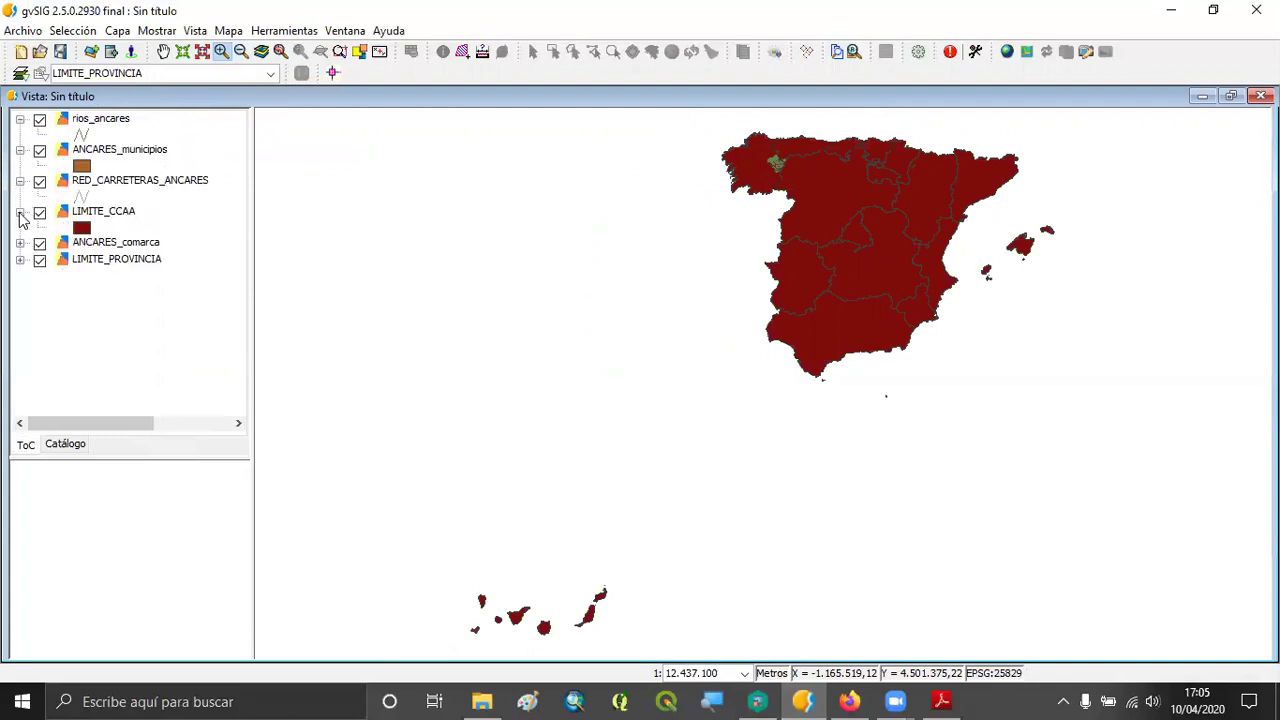
{"action": "left_click", "coordinate": [20, 243]}
{"action": "left_click", "coordinate": [20, 274]}
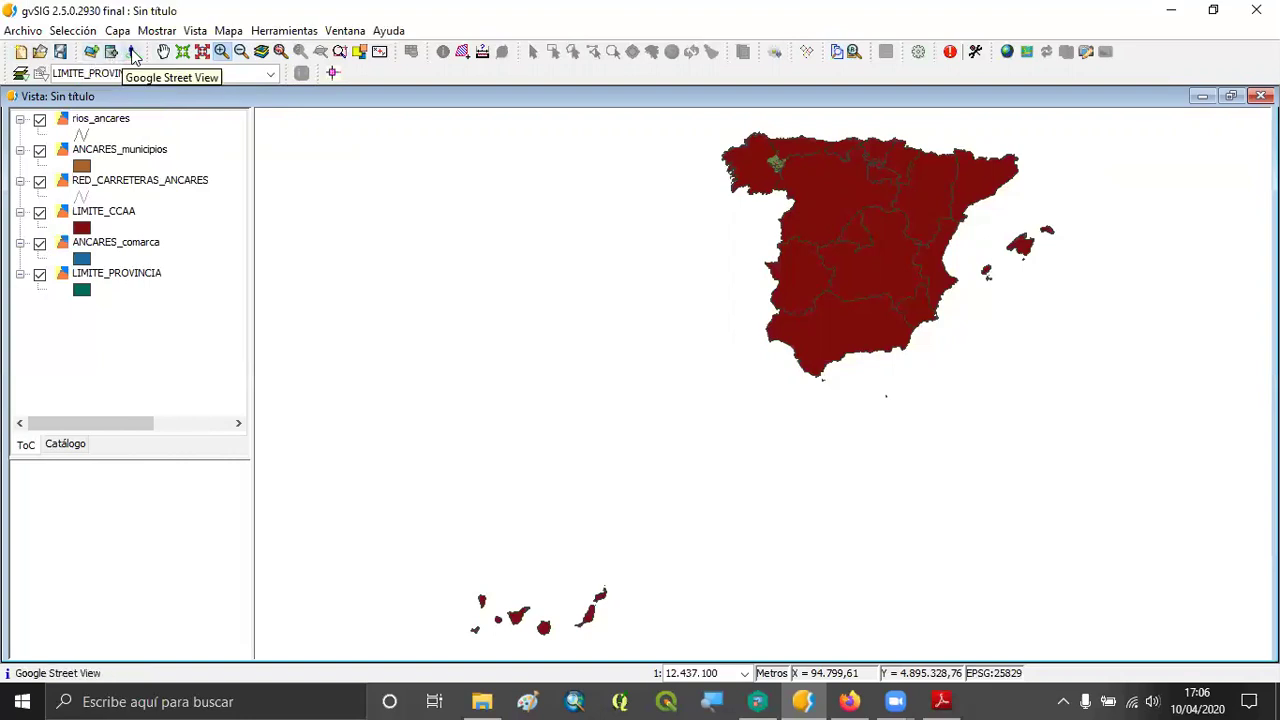
Step: Pan the map in several directions to look over mainland Spain and the islands
{"action": "left_click", "coordinate": [163, 55]}
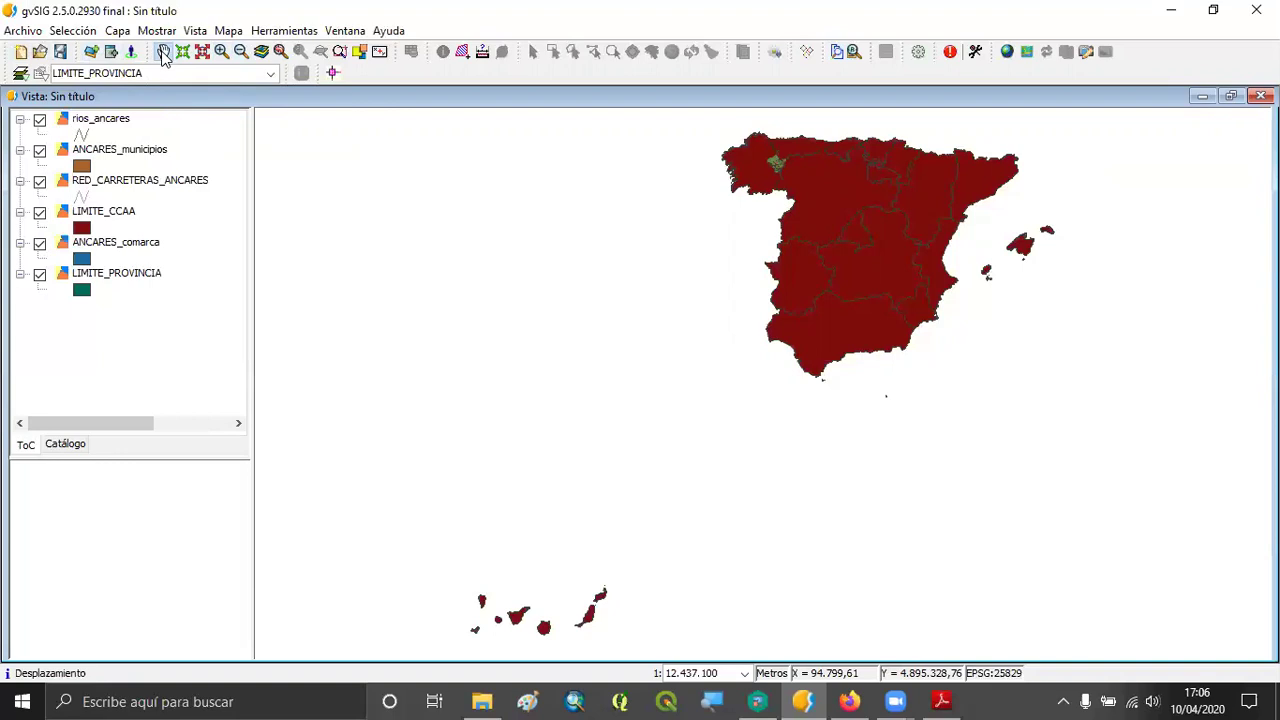
{"action": "left_click_drag", "start_coordinate": [800, 231], "coordinate": [654, 294]}
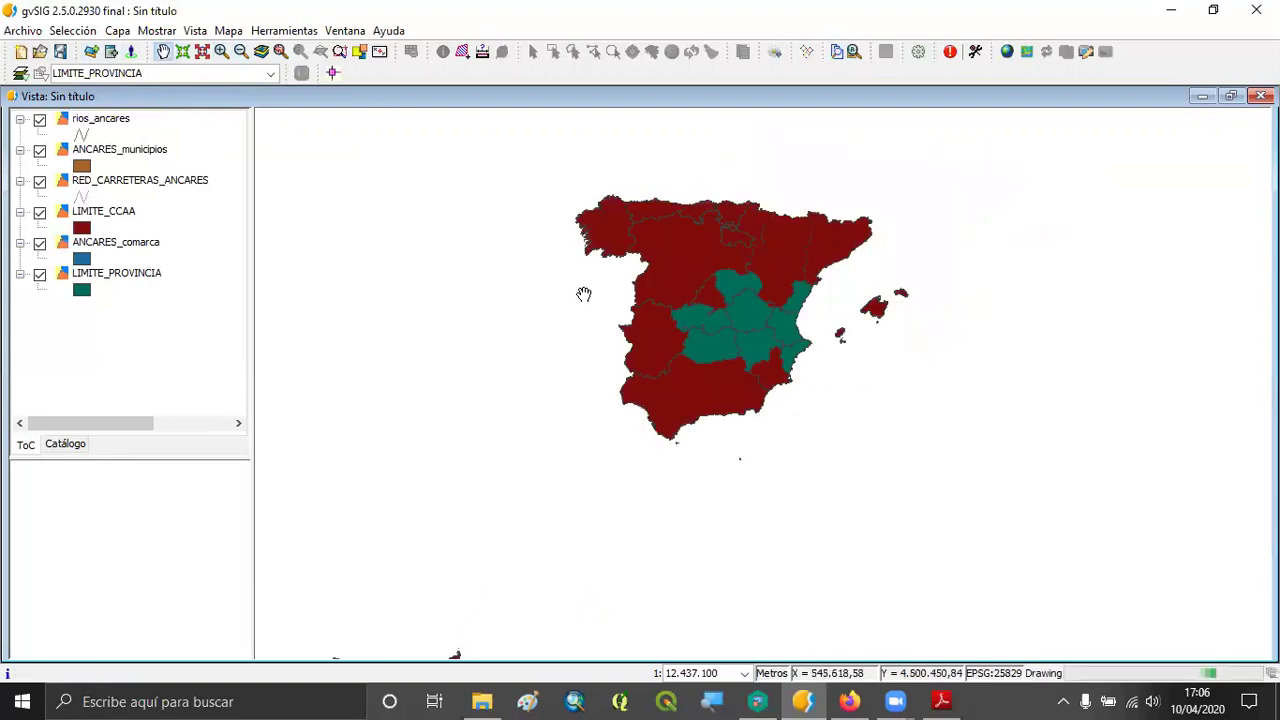
{"action": "left_click_drag", "start_coordinate": [715, 218], "coordinate": [740, 353]}
{"action": "left_click_drag", "start_coordinate": [753, 436], "coordinate": [594, 289]}
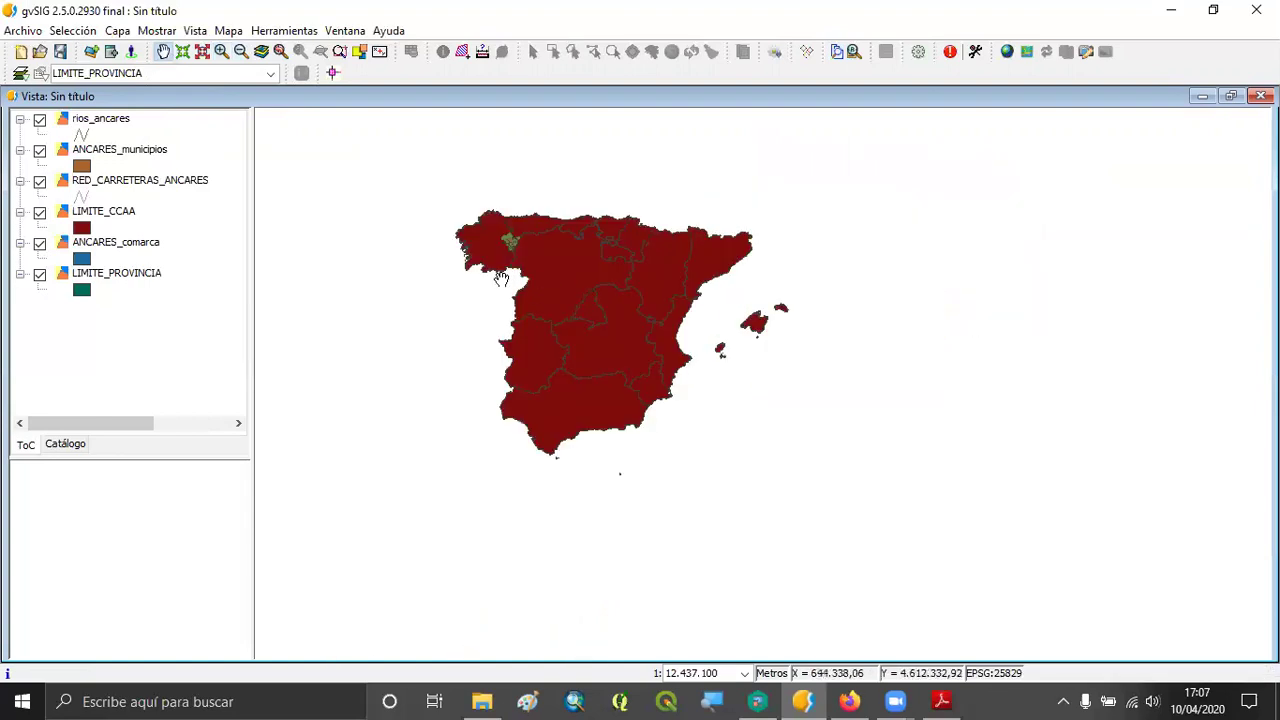
{"action": "left_click_drag", "start_coordinate": [780, 300], "coordinate": [786, 217]}
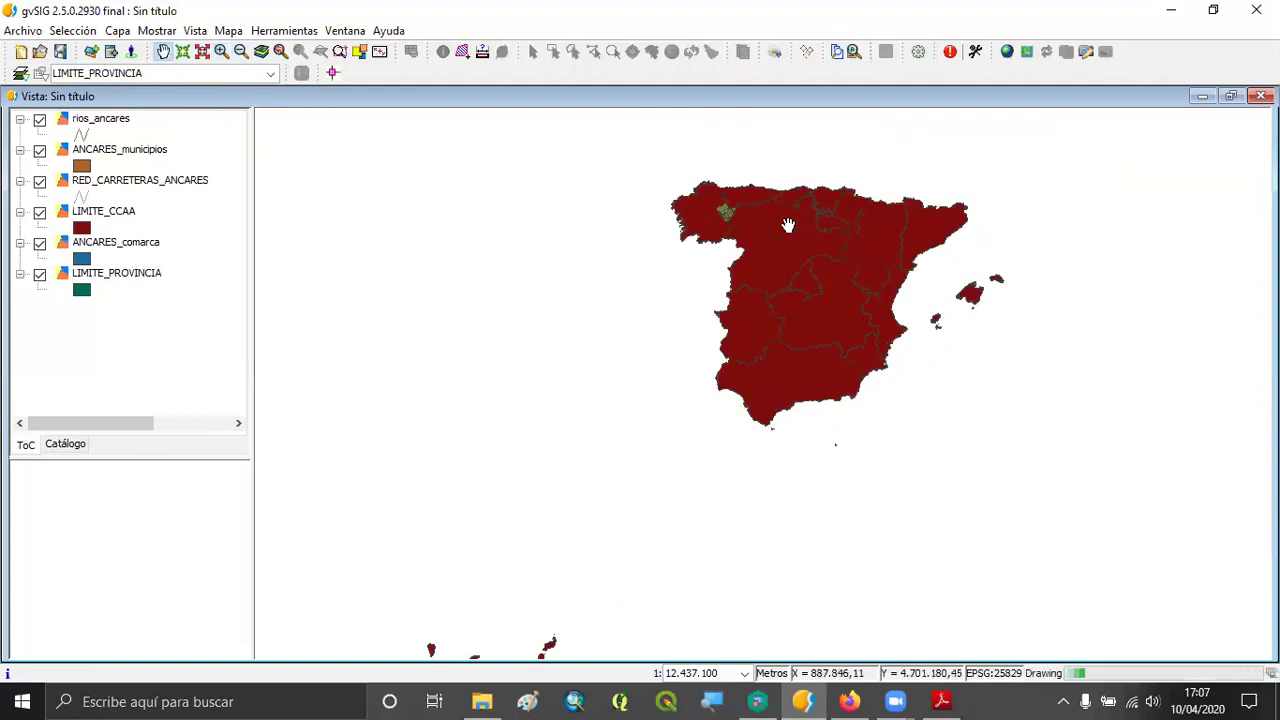
Step: Zoom in on the Ancares municipalities in northwestern Spain until they fill most of the map
{"action": "left_click", "coordinate": [222, 56]}
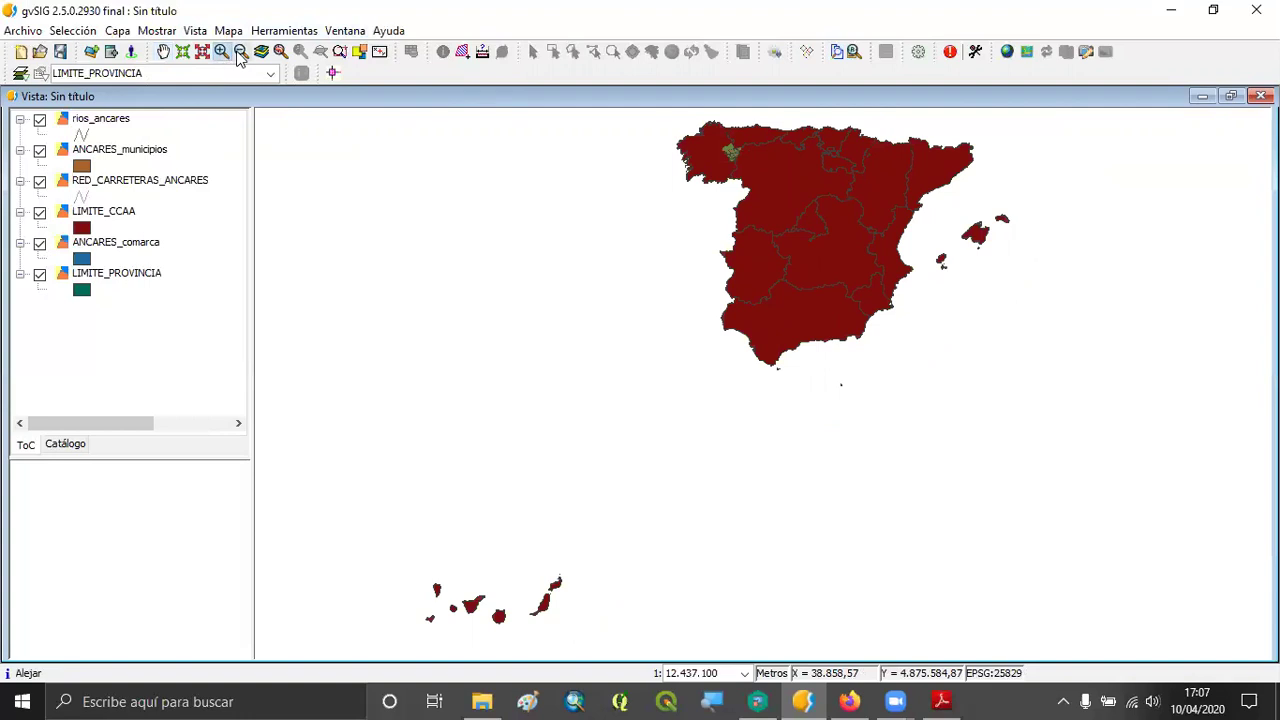
{"action": "left_click", "coordinate": [731, 149]}
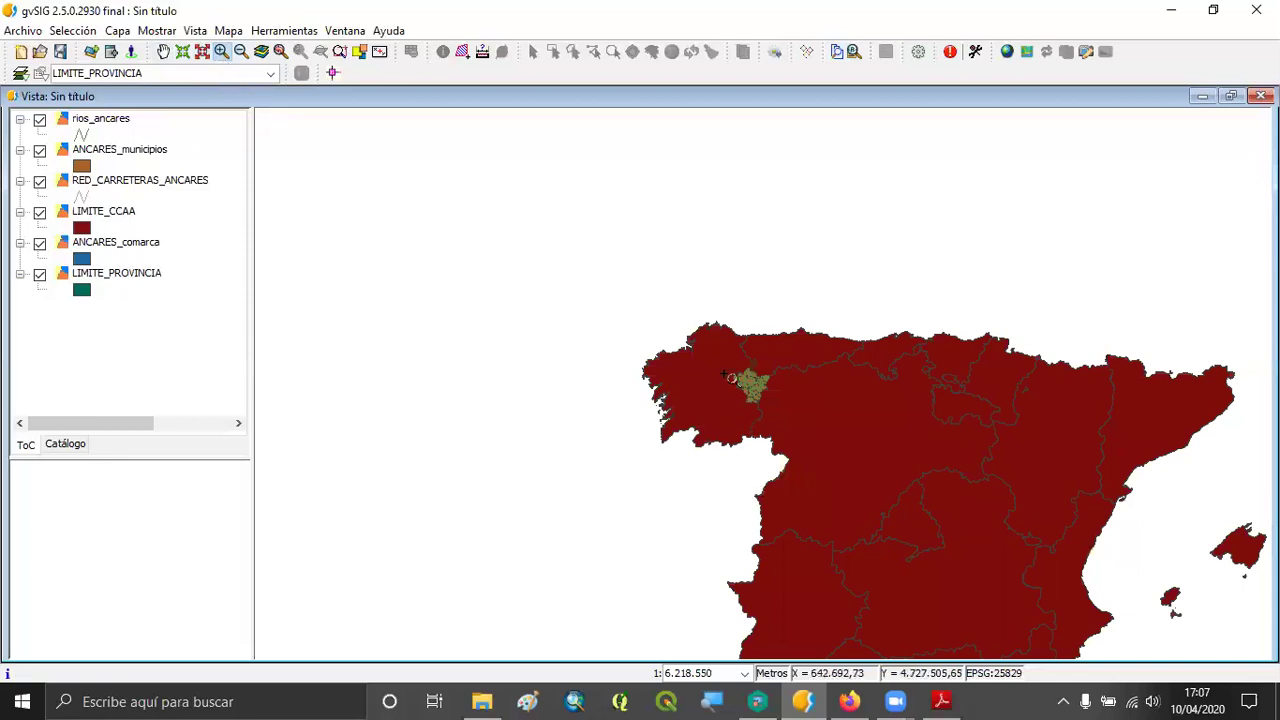
{"action": "left_click_drag", "start_coordinate": [714, 352], "coordinate": [795, 415]}
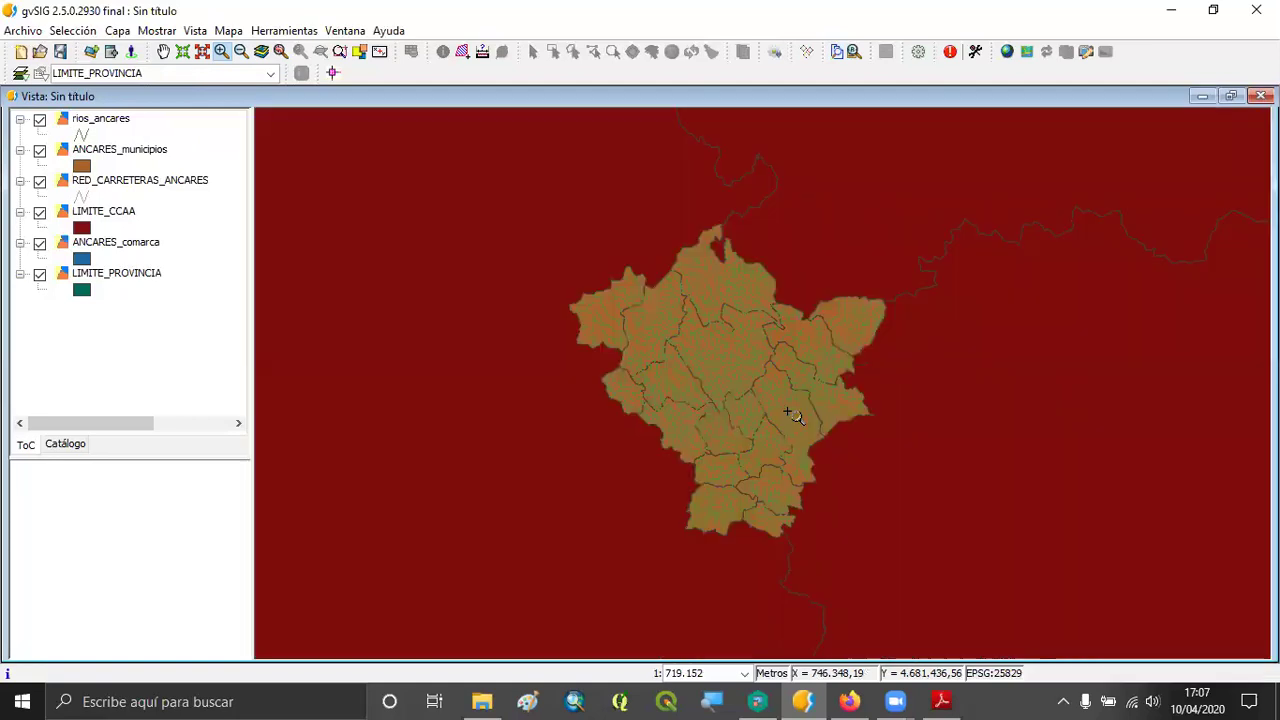
{"action": "left_click_drag", "start_coordinate": [521, 186], "coordinate": [938, 603]}
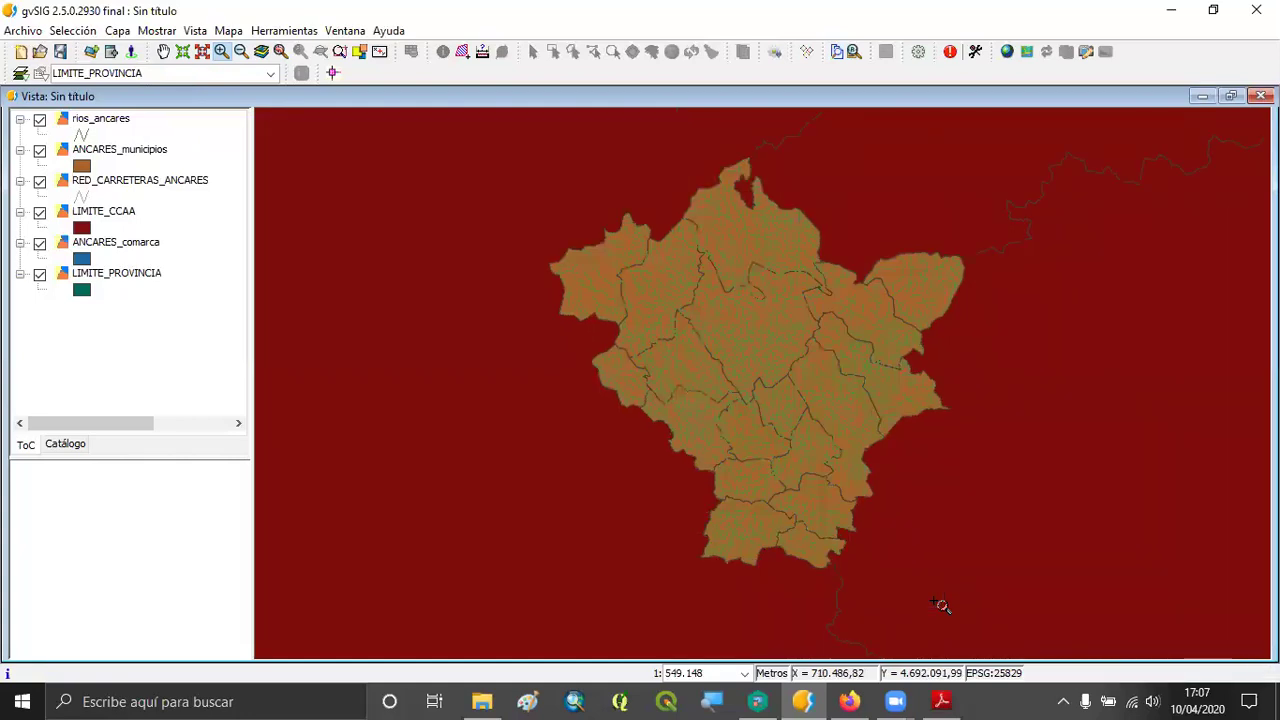
Step: Zoom back out from Ancares to view northwestern Spain, and pan and zoom around it
{"action": "scroll", "coordinate": [940, 605], "scroll_direction": "down", "scroll_amount": 3}
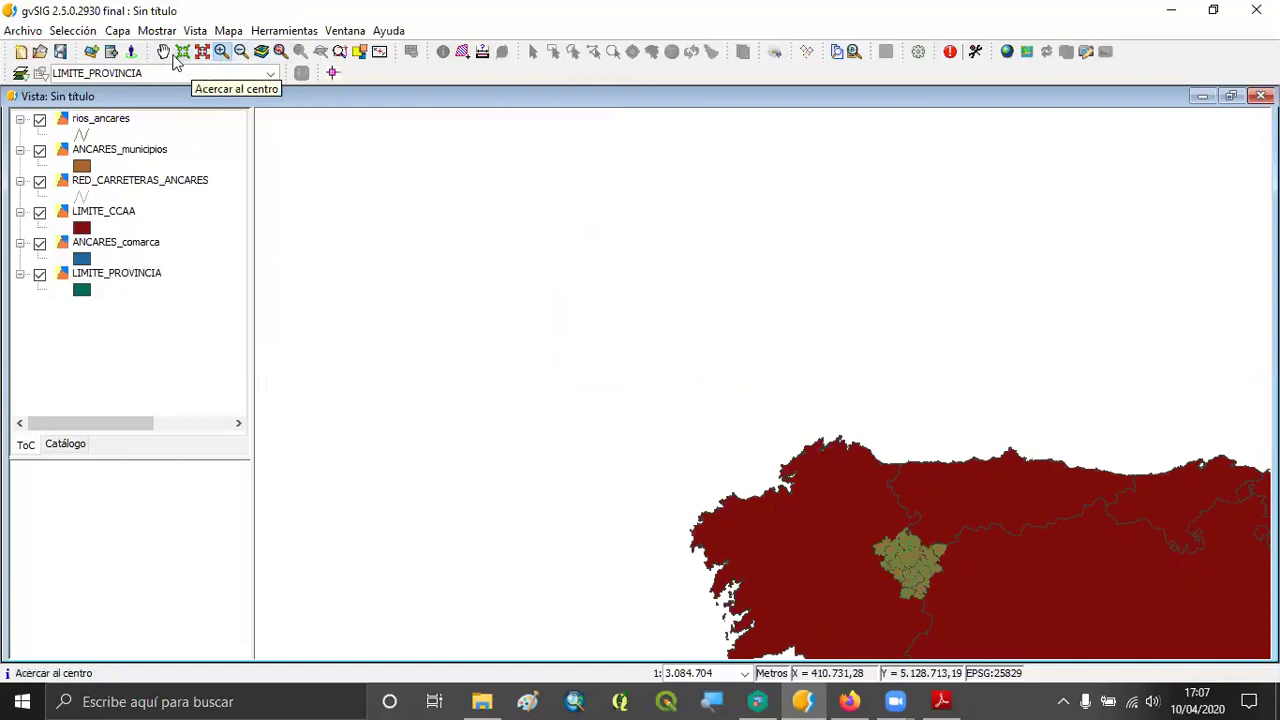
{"action": "left_click", "coordinate": [221, 51]}
{"action": "left_click", "coordinate": [163, 51]}
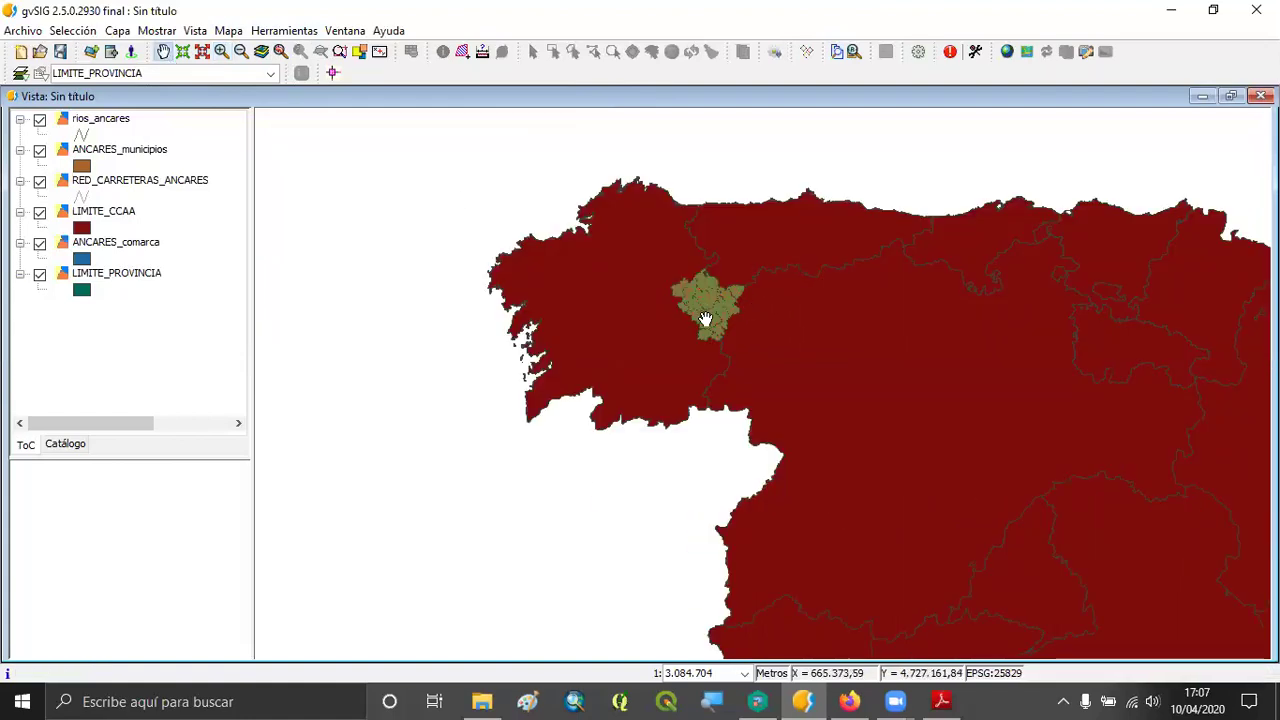
{"action": "scroll", "coordinate": [705, 318], "scroll_direction": "up", "scroll_amount": 3}
{"action": "scroll", "coordinate": [705, 318], "scroll_direction": "down", "scroll_amount": 2}
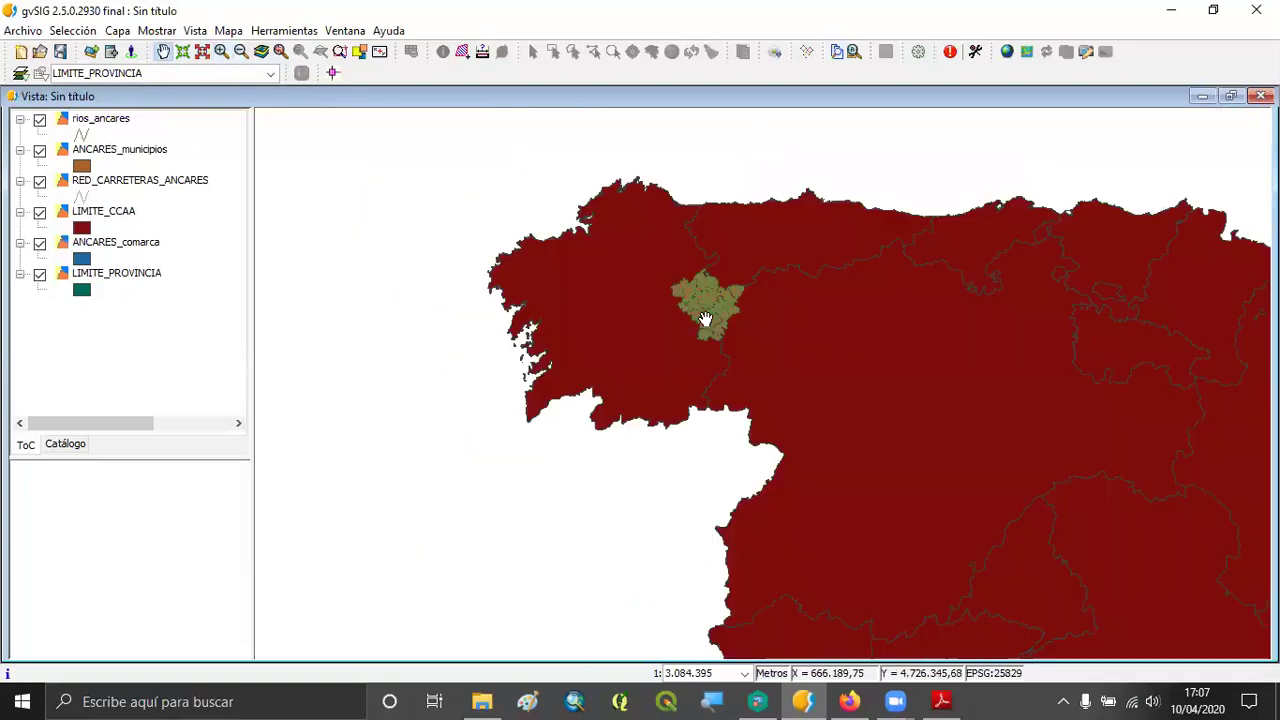
{"action": "scroll", "coordinate": [712, 314], "scroll_direction": "up", "scroll_amount": 1}
{"action": "scroll", "coordinate": [714, 314], "scroll_direction": "down", "scroll_amount": 1}
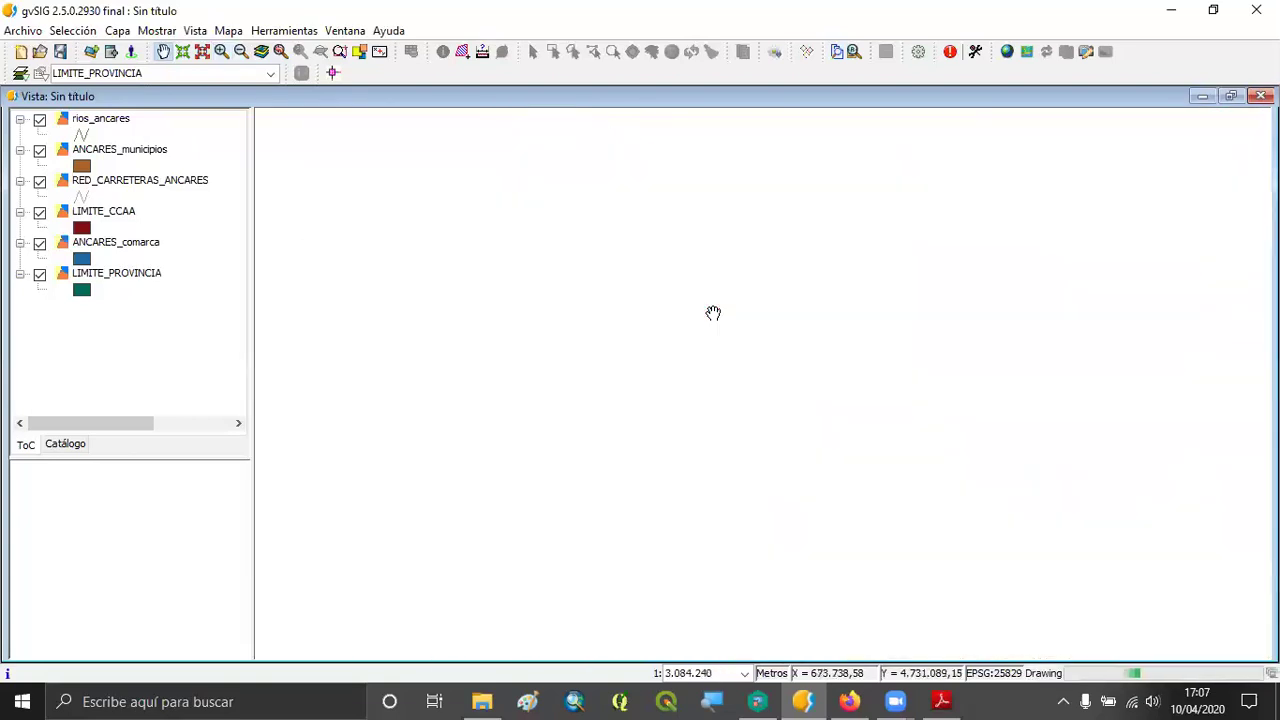
{"action": "left_click_drag", "start_coordinate": [488, 160], "coordinate": [1260, 648]}
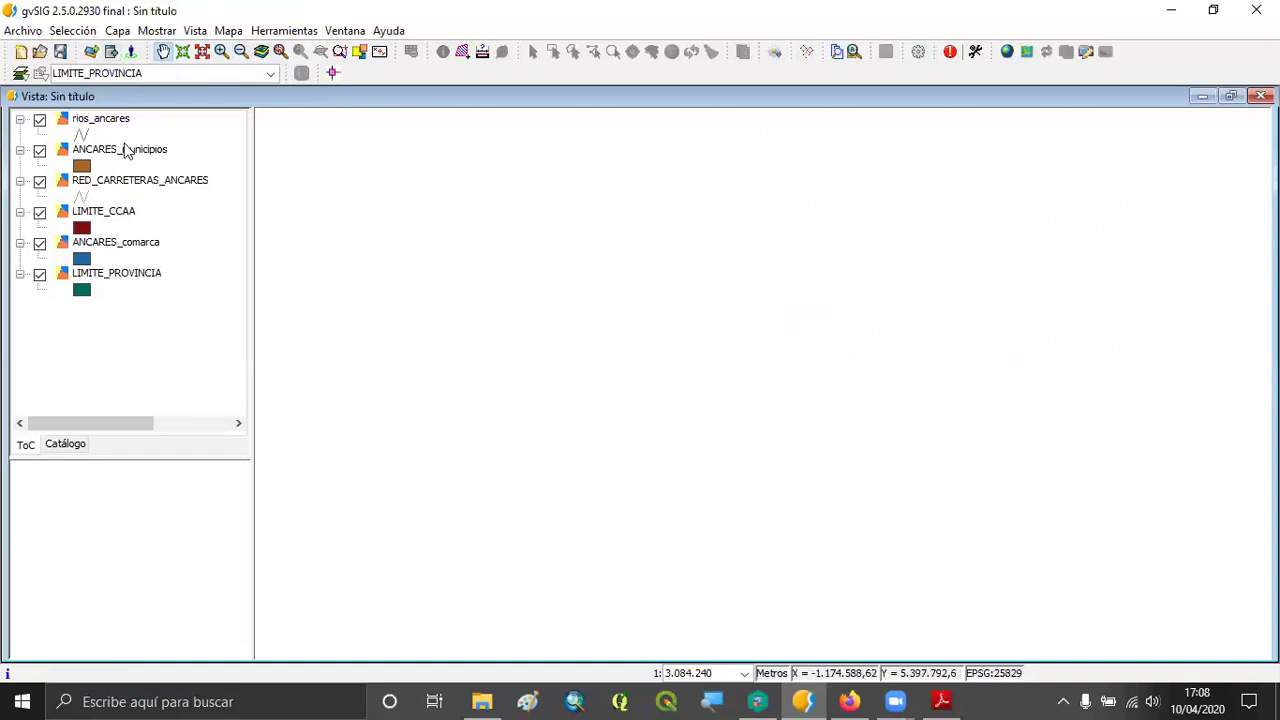
Step: Make LIMITE_CCAA the active layer and zoom the map to its full extent
{"action": "left_click", "coordinate": [115, 184]}
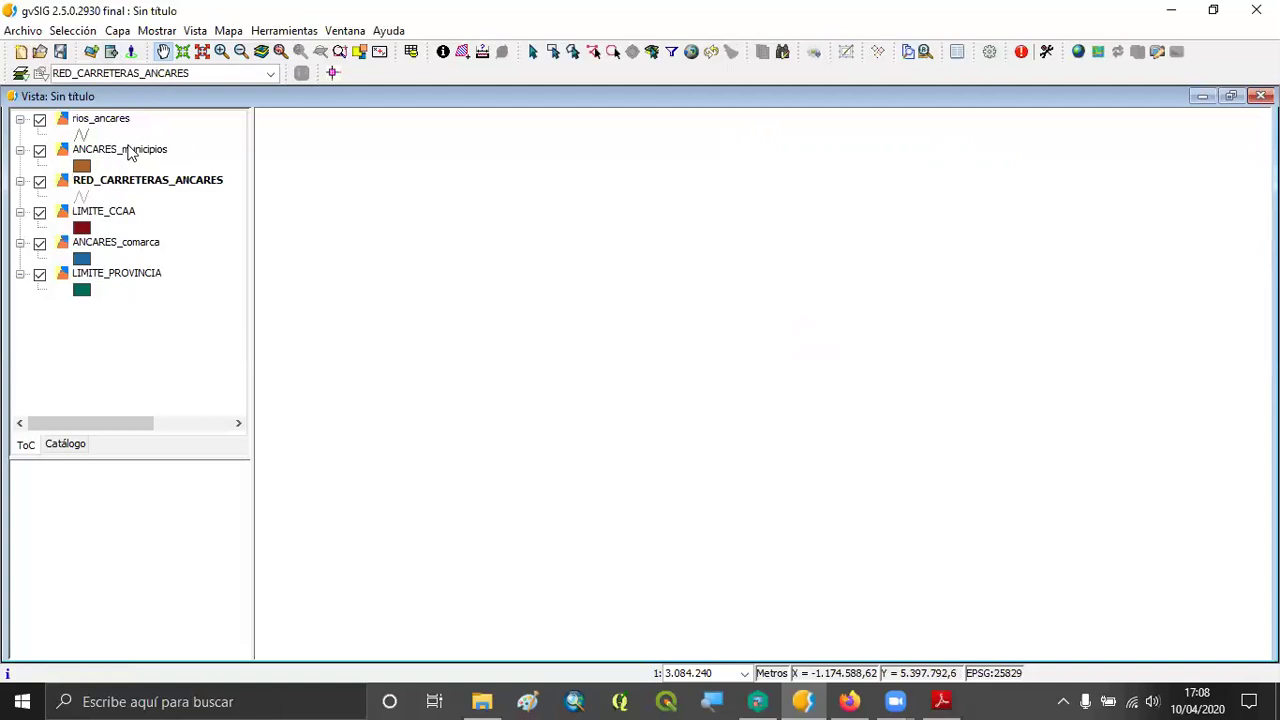
{"action": "left_click", "coordinate": [128, 152]}
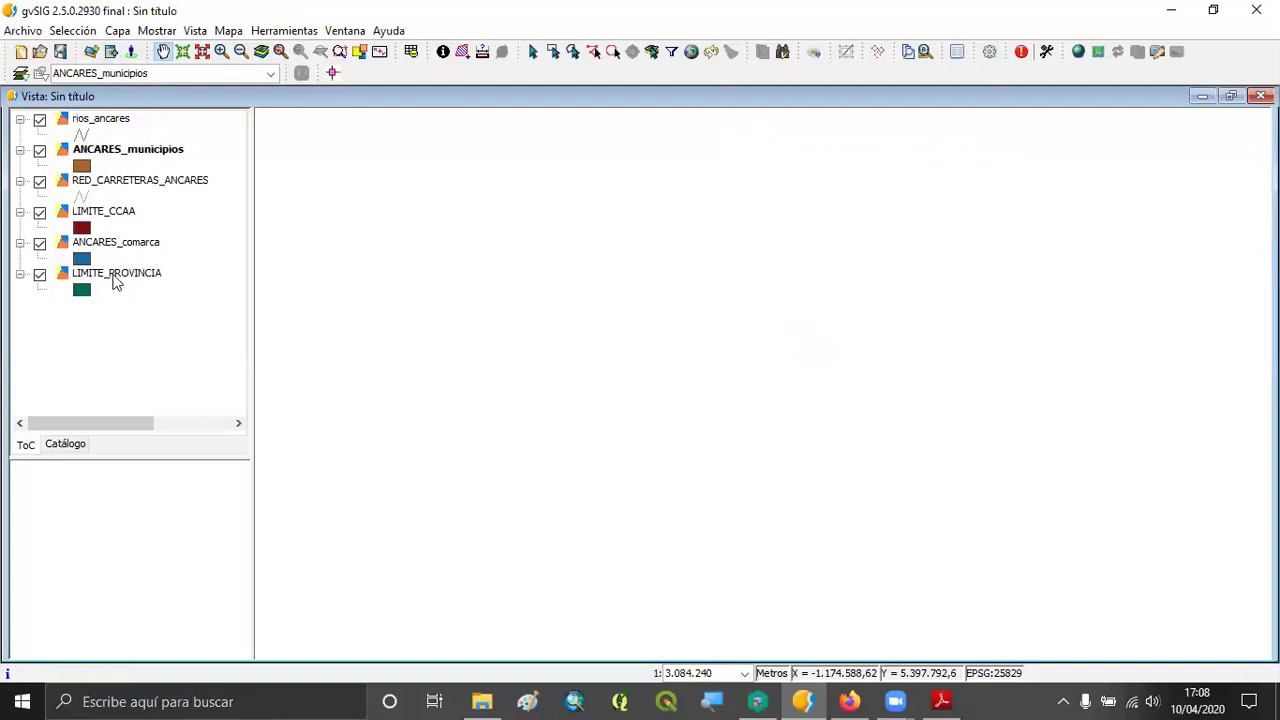
{"action": "left_click", "coordinate": [117, 213]}
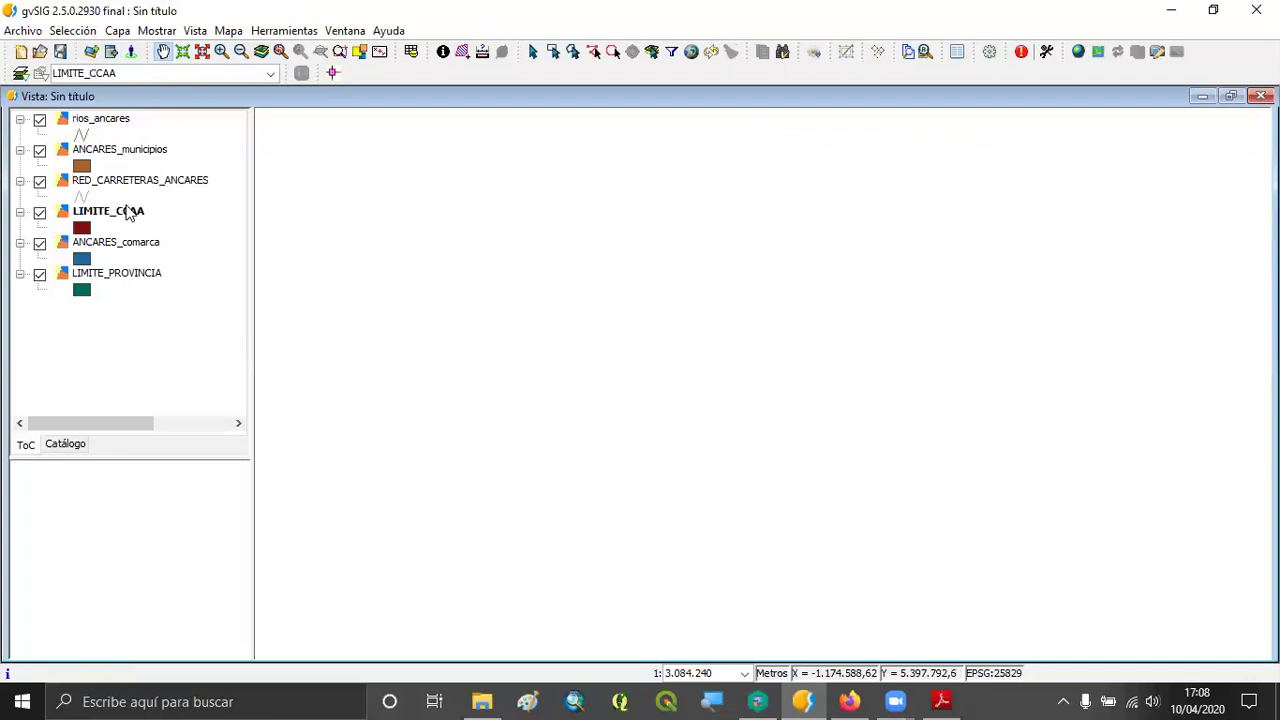
{"action": "right_click", "coordinate": [127, 212]}
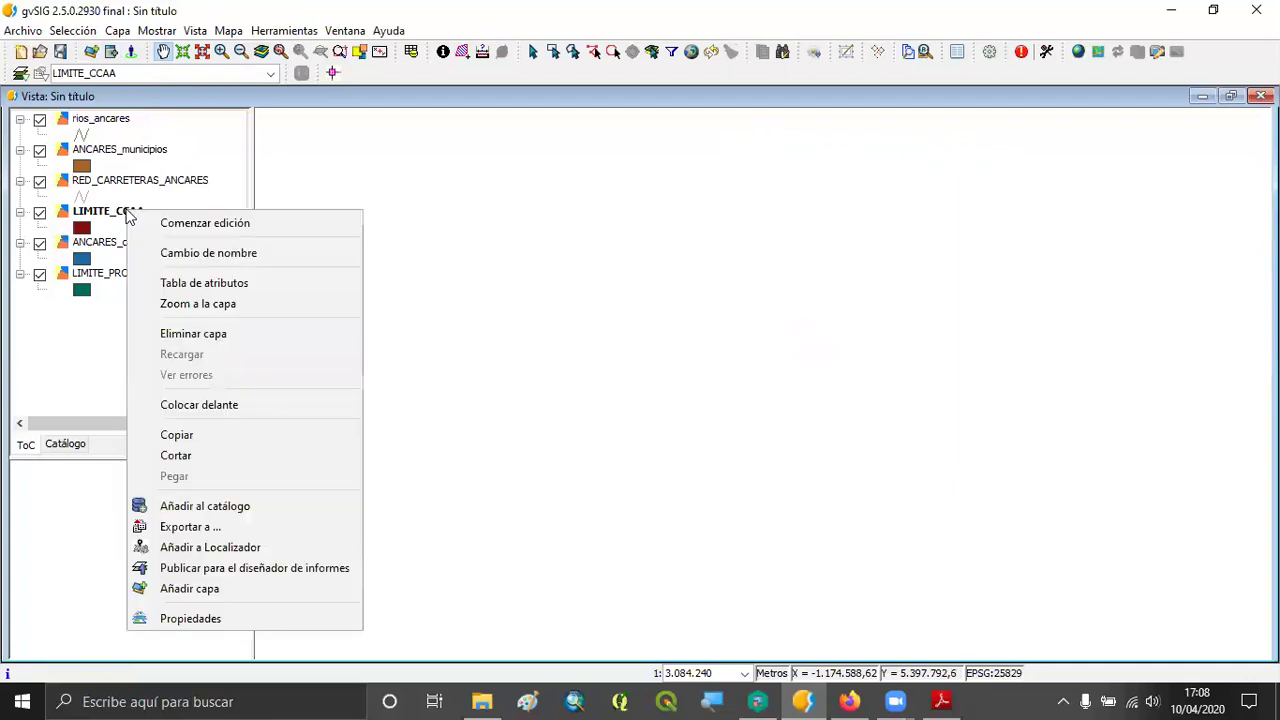
{"action": "left_click", "coordinate": [268, 306]}
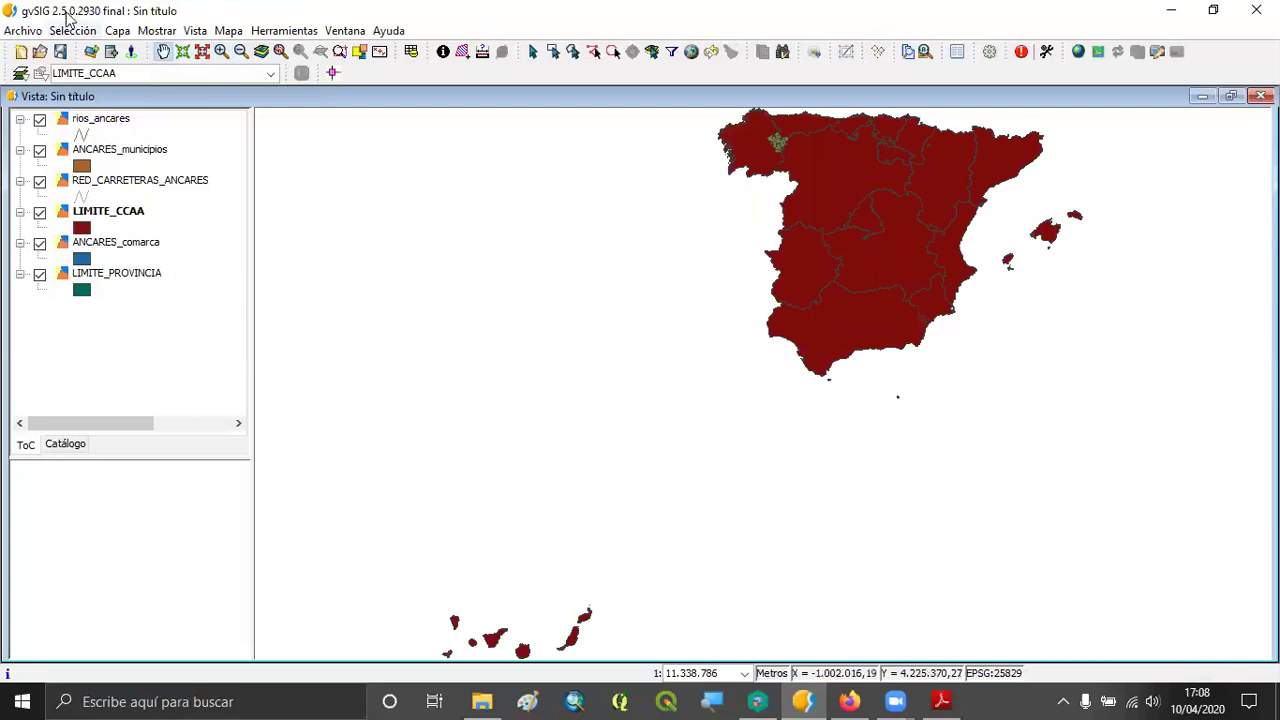
Step: Make ANCARES_comarca the active layer and zoom the map to its full extent
{"action": "left_click", "coordinate": [135, 248]}
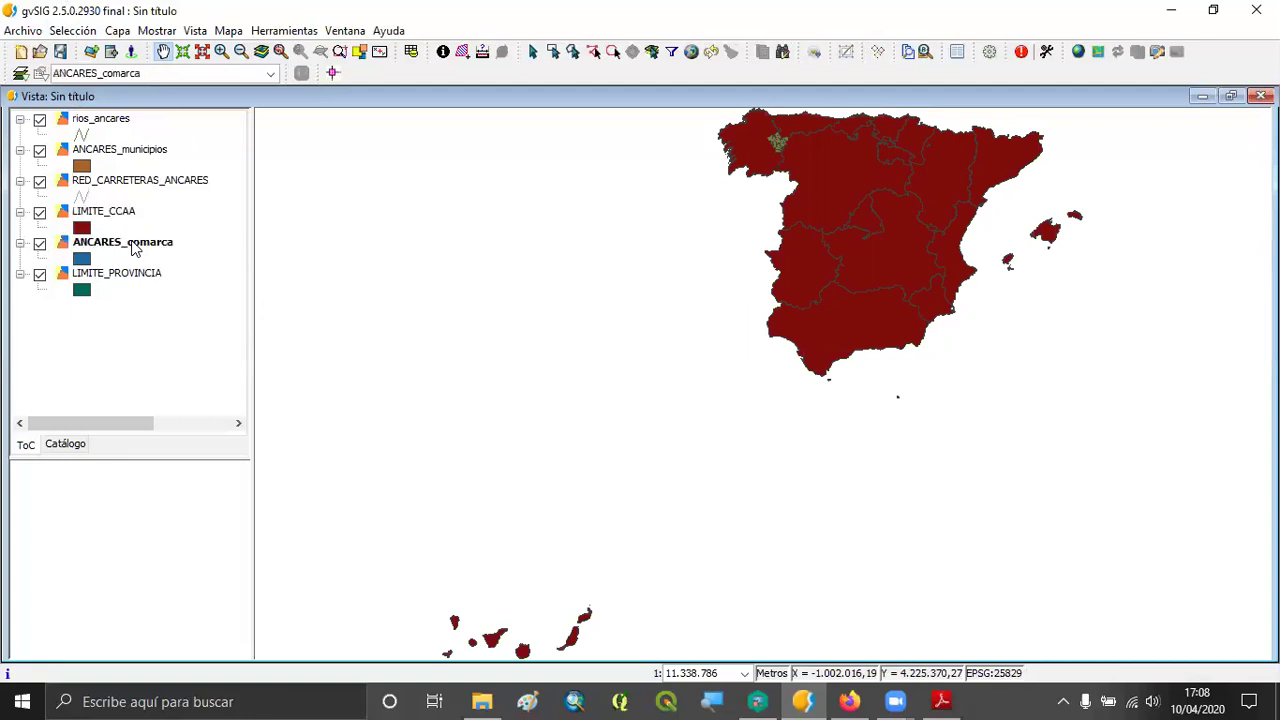
{"action": "right_click", "coordinate": [145, 242]}
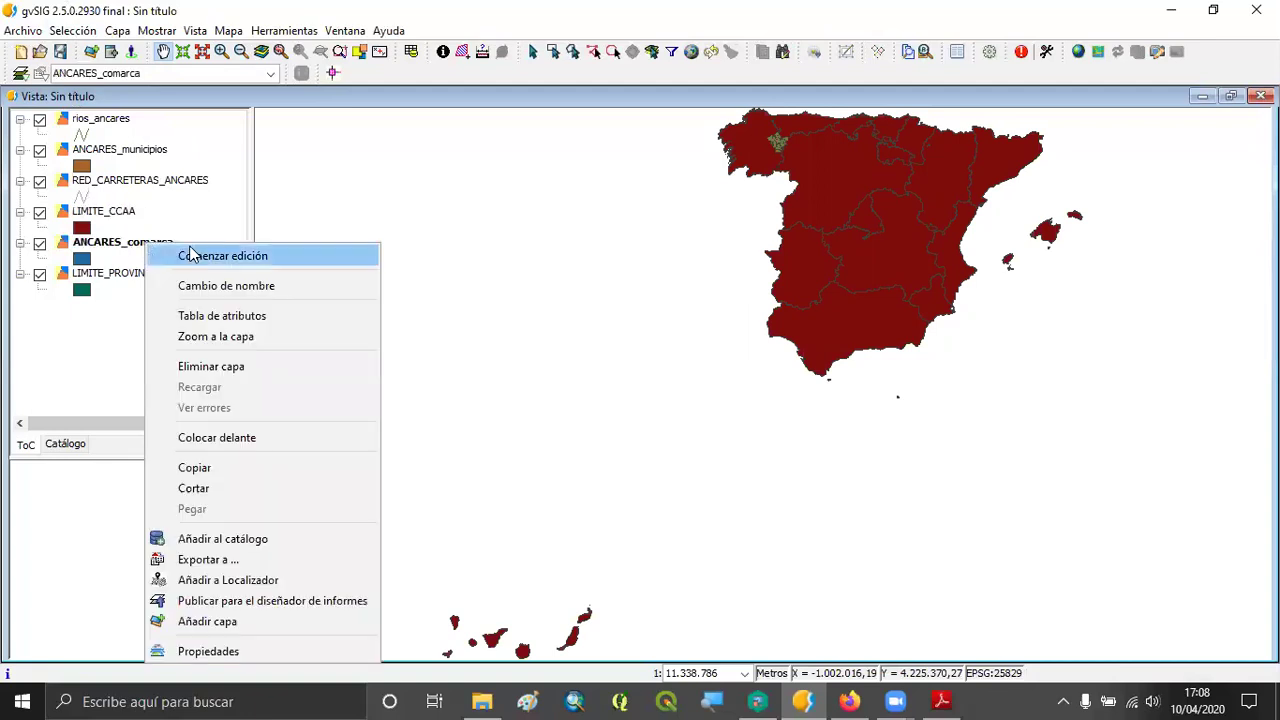
{"action": "left_click", "coordinate": [206, 337]}
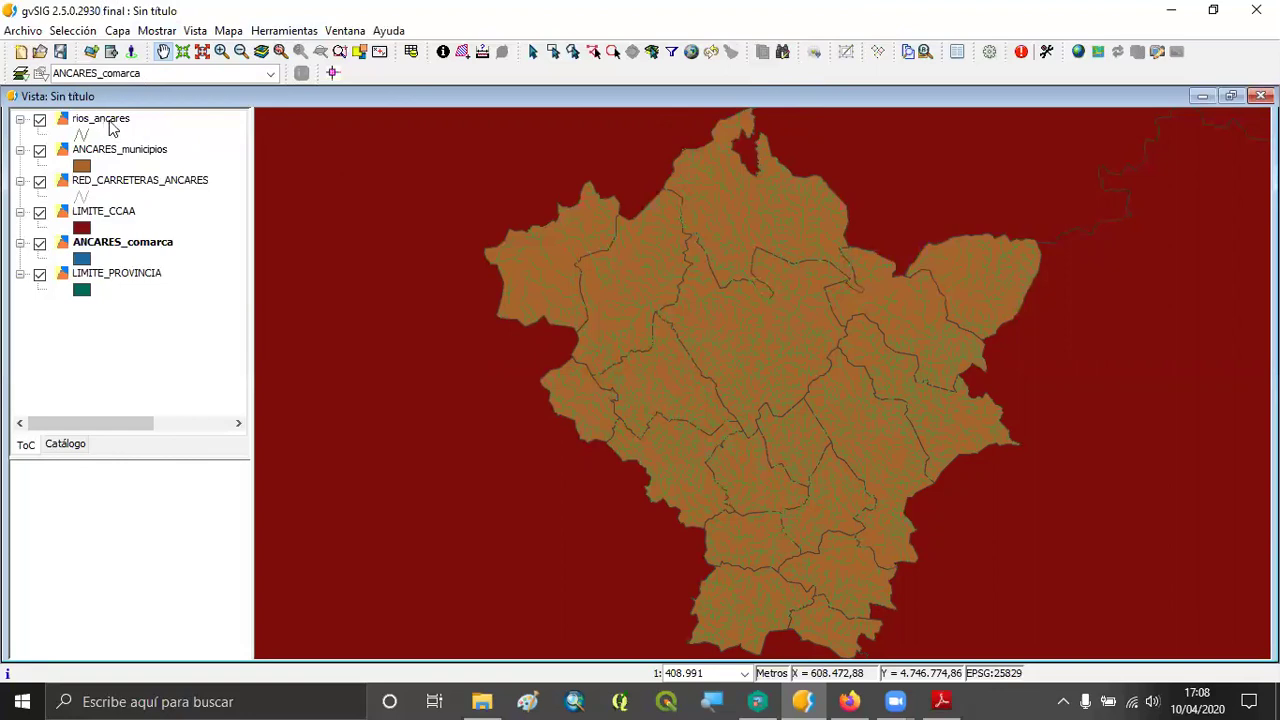
Step: Move the RED_CARRETERAS_ANCARES layer above rios_ancares so that it is first in the layer order
{"action": "left_click", "coordinate": [148, 184]}
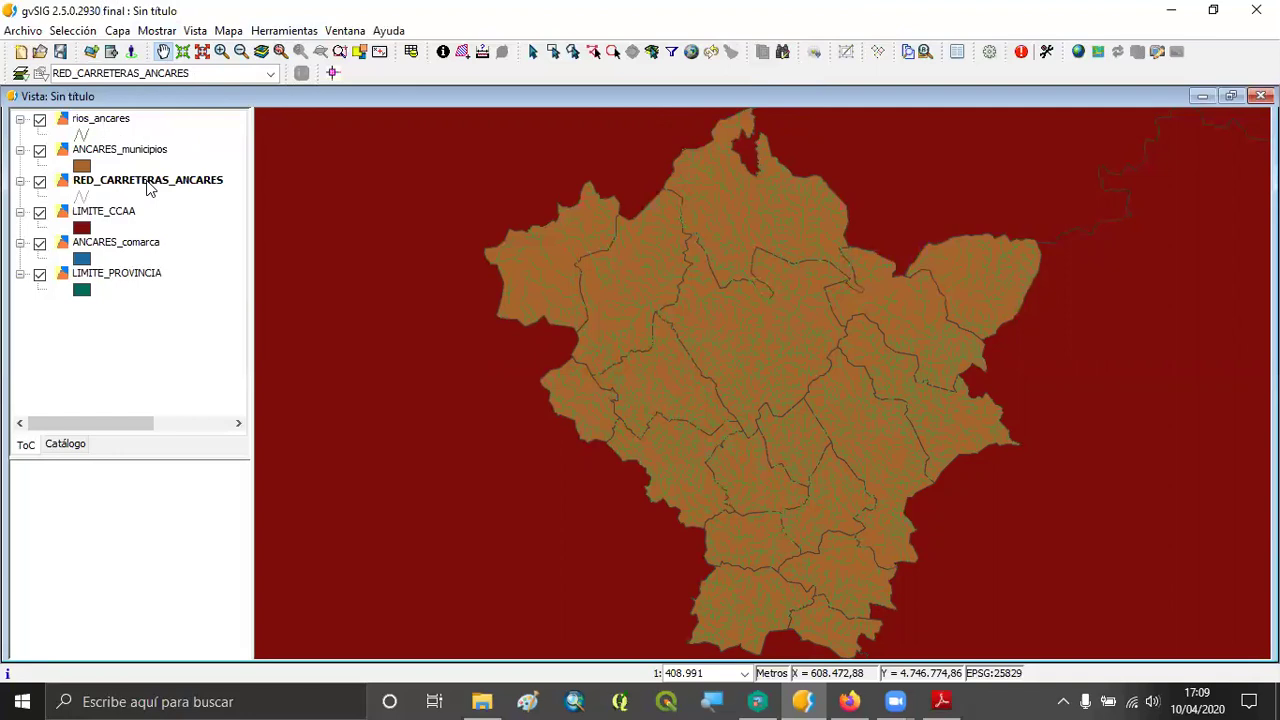
{"action": "left_click_drag", "start_coordinate": [148, 188], "coordinate": [108, 122]}
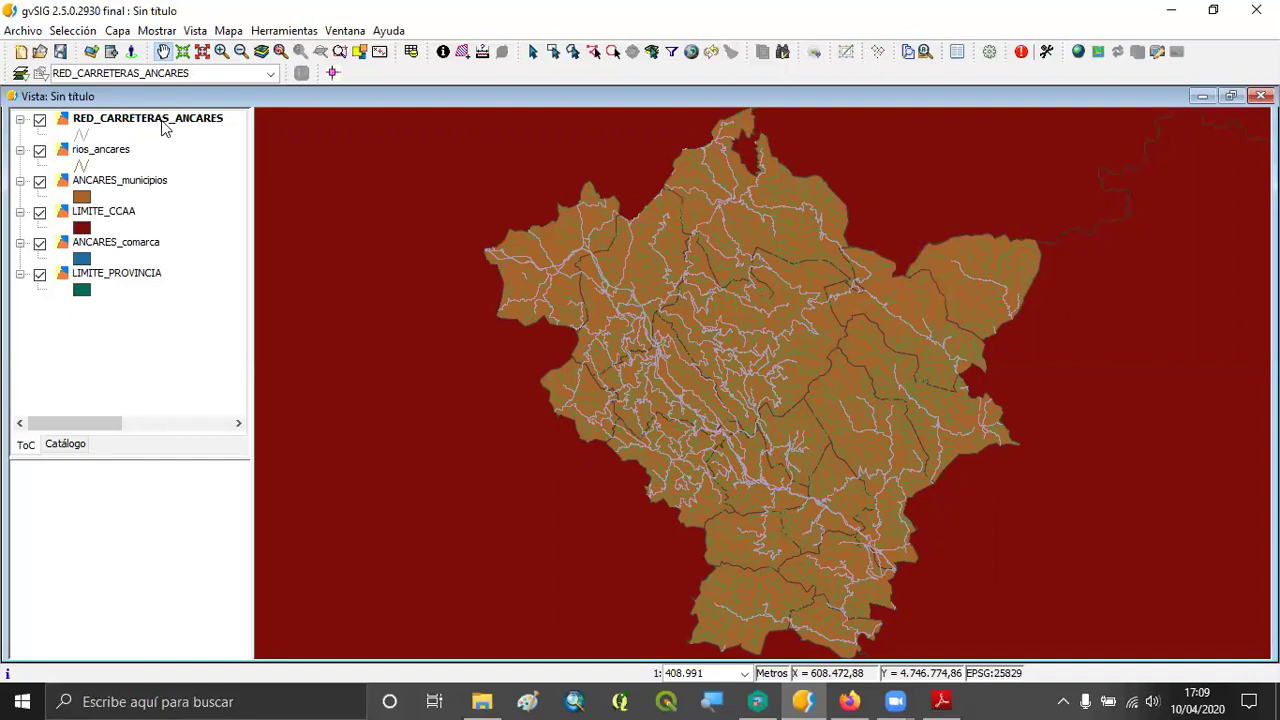
Step: Examine the fields and records in the attribute table of RED_CARRETERAS_ANCARES, resizing its window to fit, and close it
{"action": "right_click", "coordinate": [169, 122]}
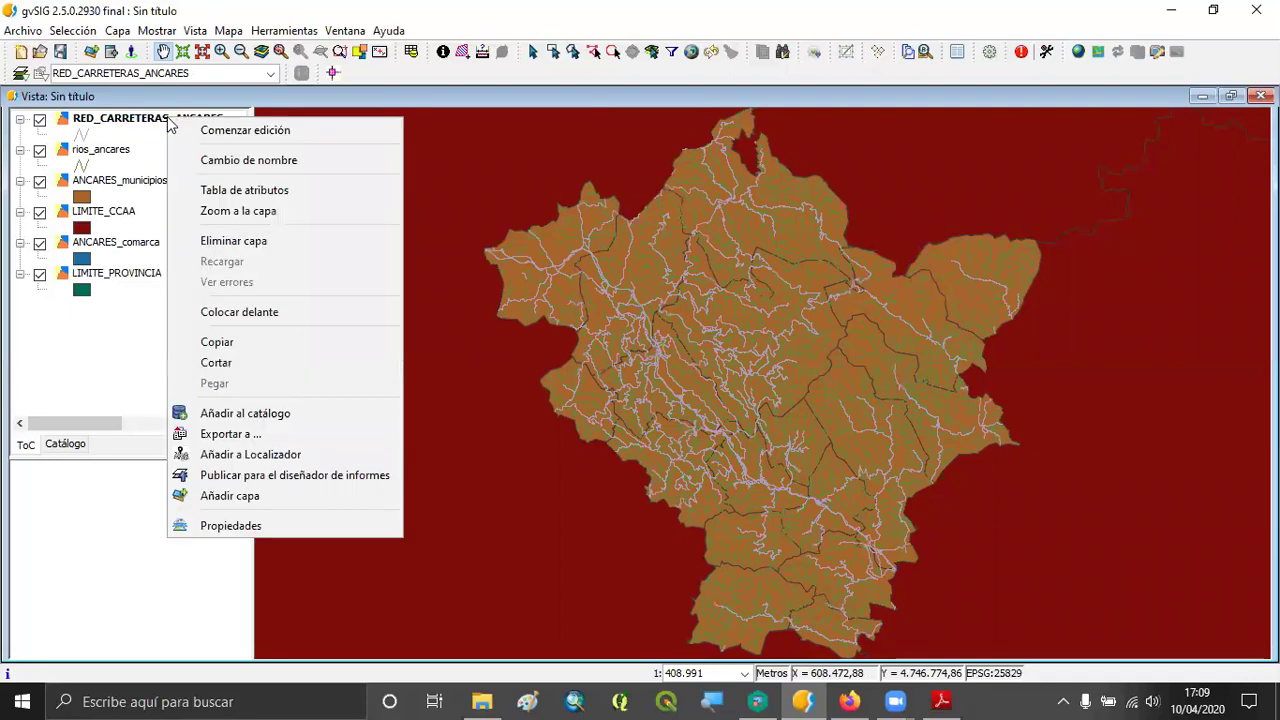
{"action": "left_click", "coordinate": [307, 199]}
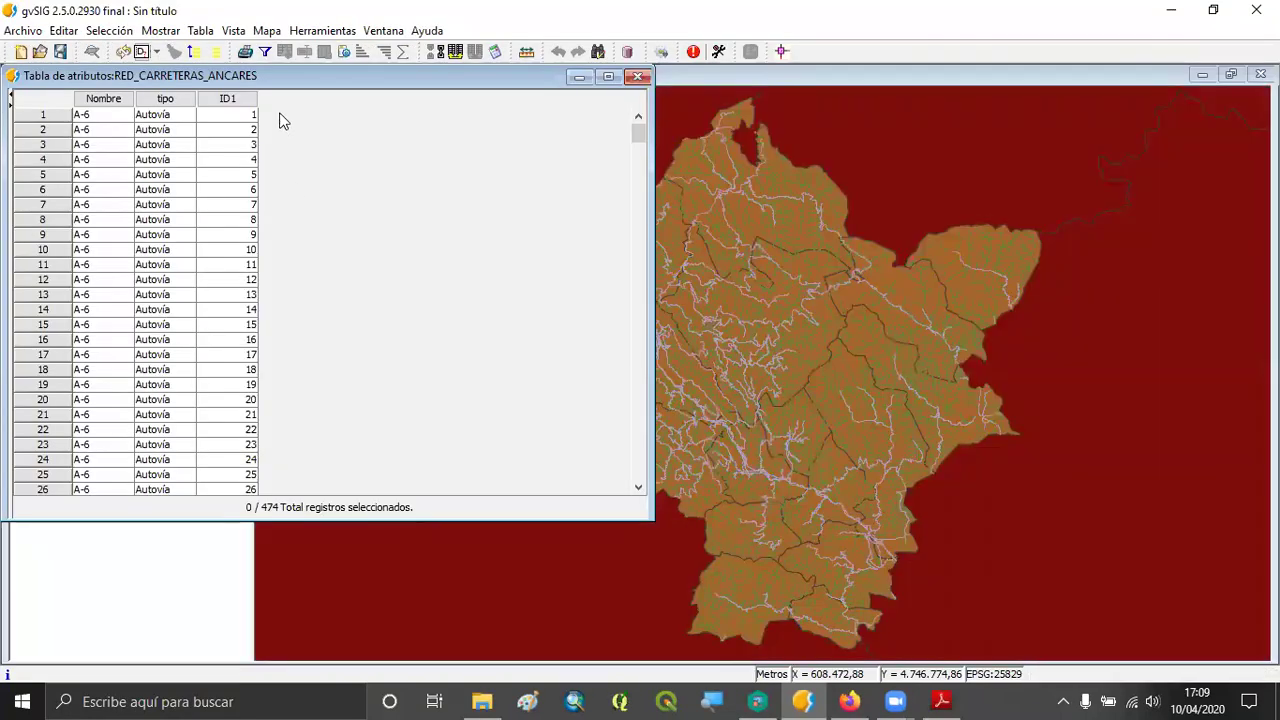
{"action": "left_click_drag", "start_coordinate": [280, 78], "coordinate": [645, 139]}
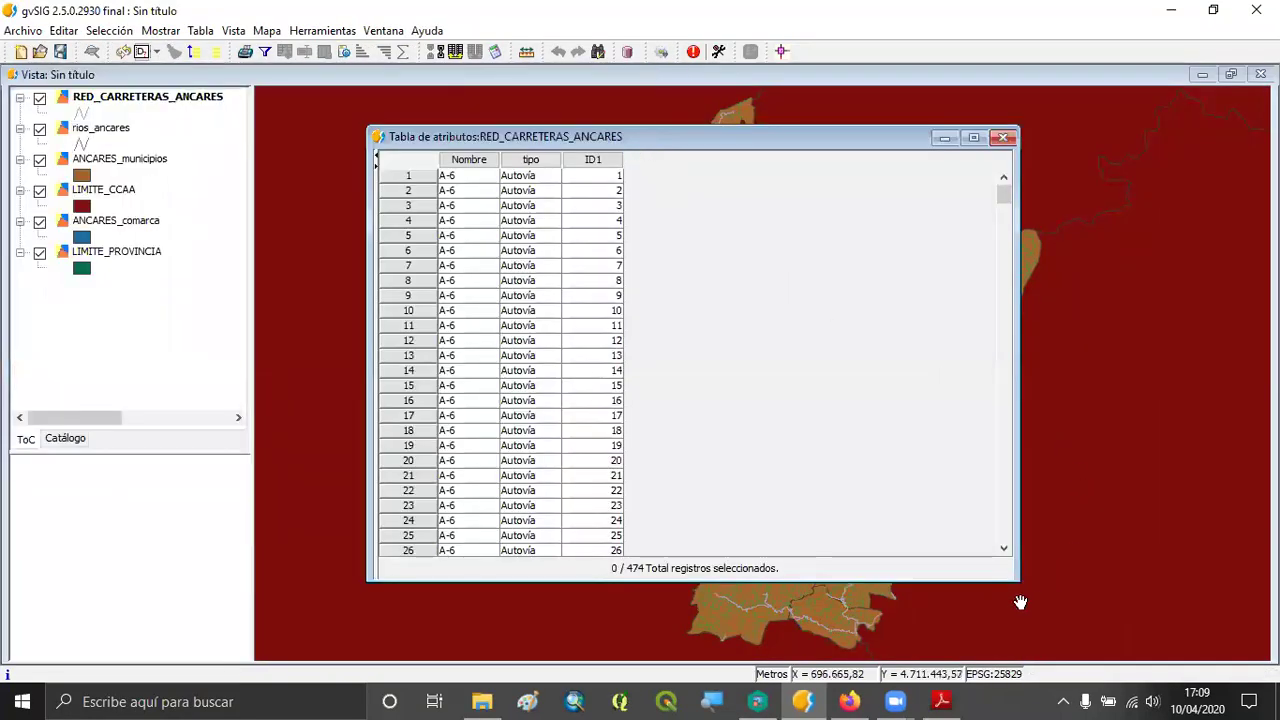
{"action": "left_click_drag", "start_coordinate": [1015, 573], "coordinate": [772, 648]}
{"action": "left_click_drag", "start_coordinate": [598, 145], "coordinate": [760, 110]}
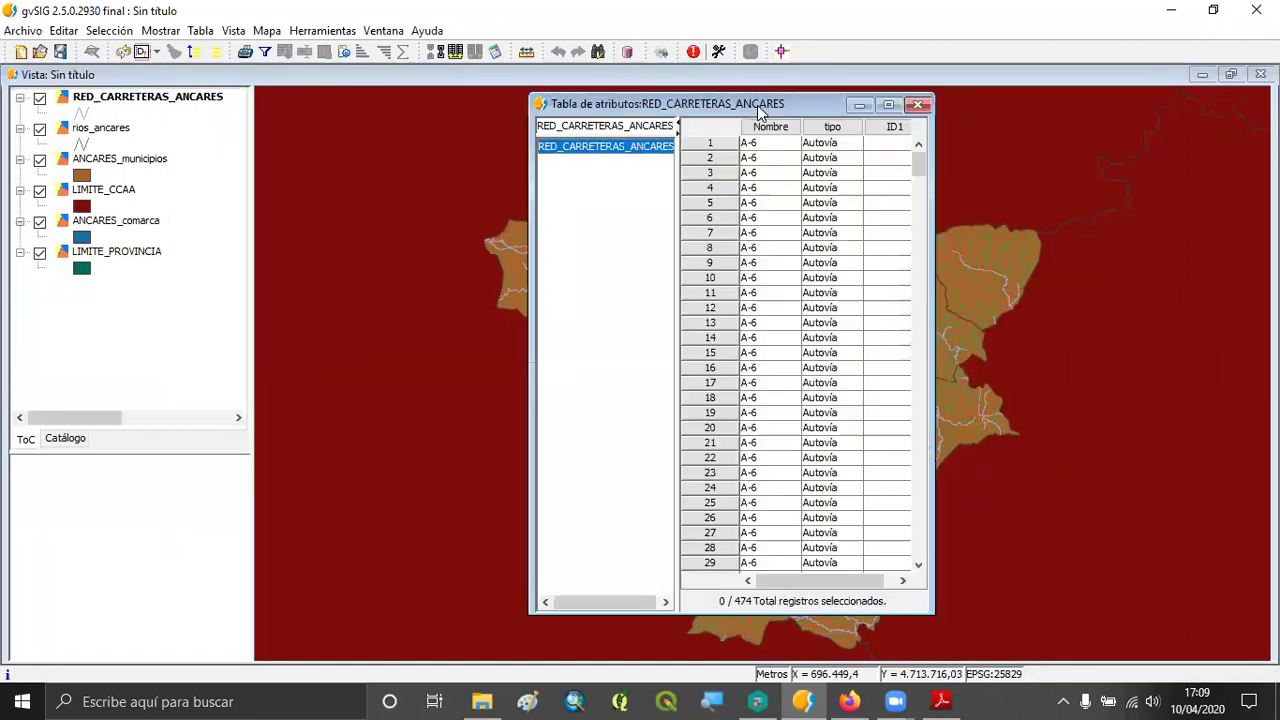
{"action": "left_click_drag", "start_coordinate": [924, 610], "coordinate": [1011, 645]}
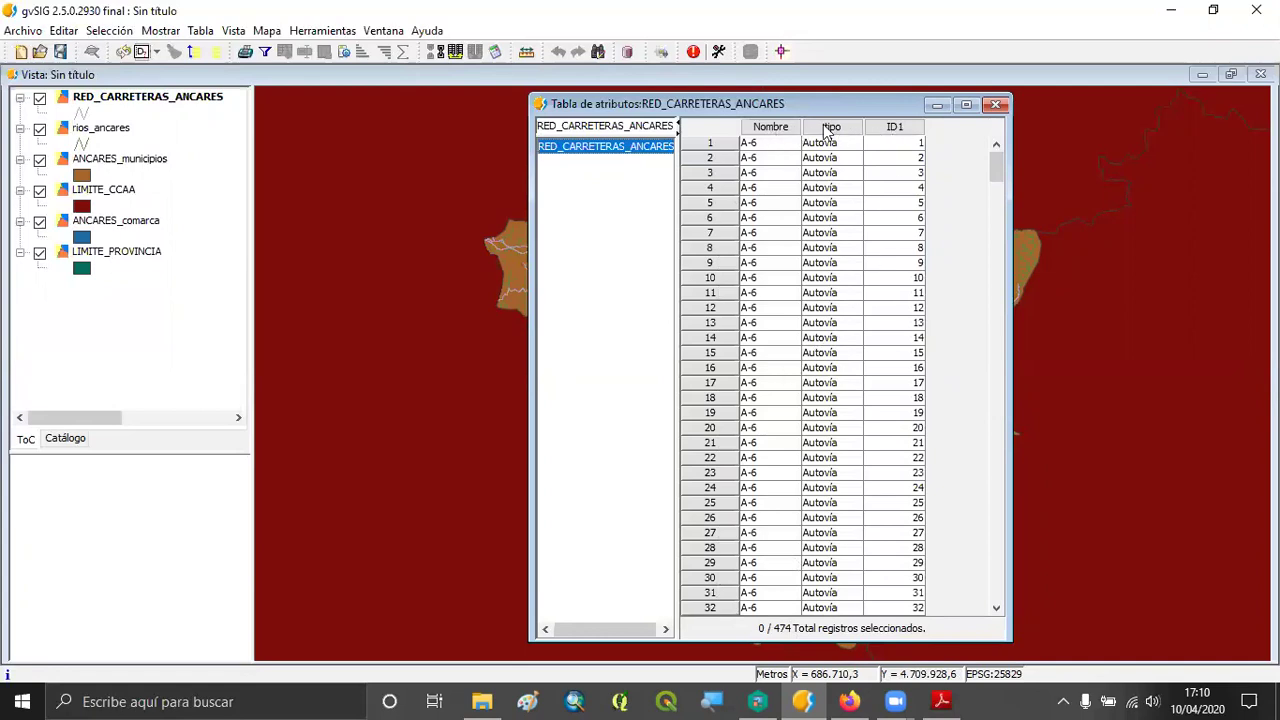
{"action": "left_click", "coordinate": [995, 105]}
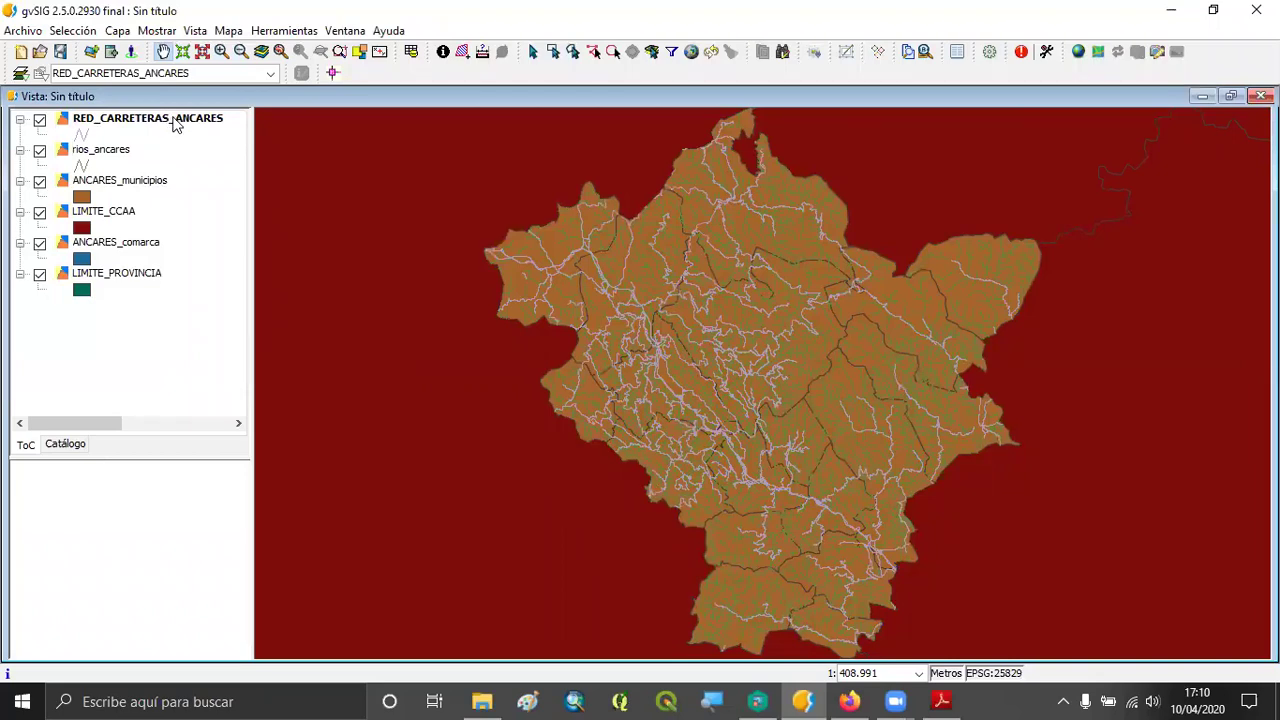
Step: Open the layer properties of RED_CARRETERAS_ANCARES and choose the Valores únicos legend type for its symbology
{"action": "right_click", "coordinate": [175, 122]}
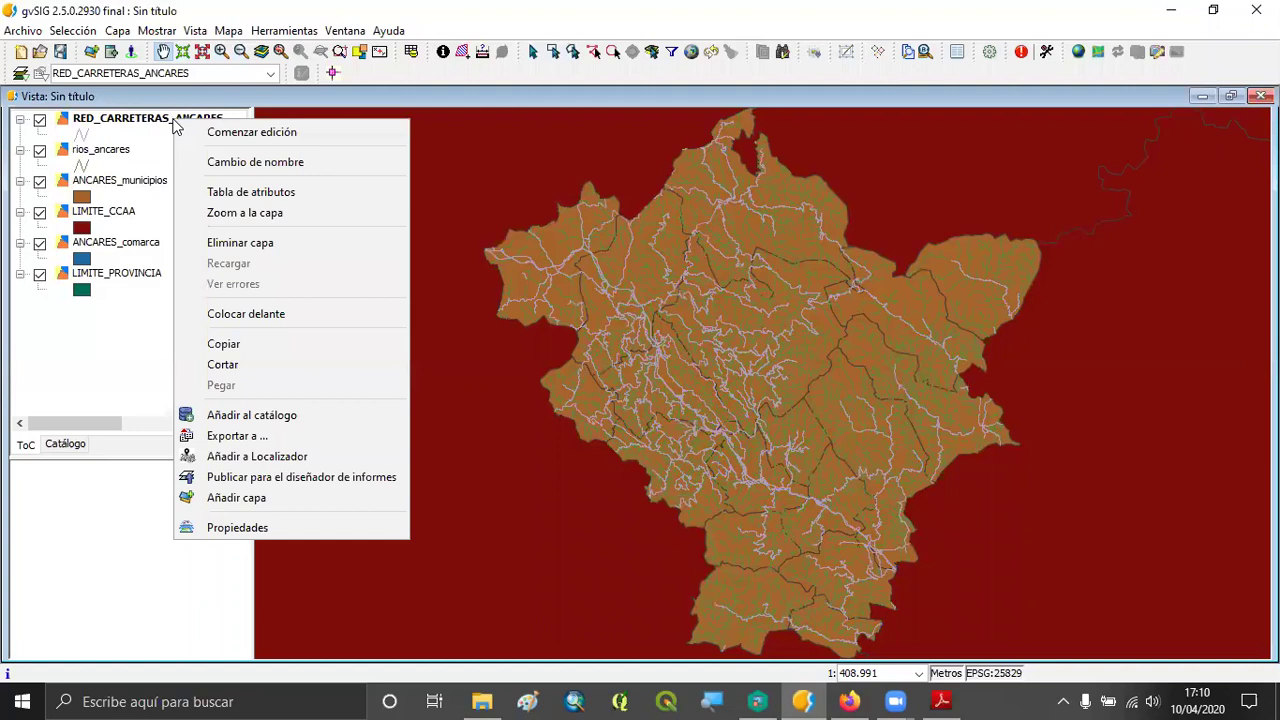
{"action": "left_click", "coordinate": [227, 527]}
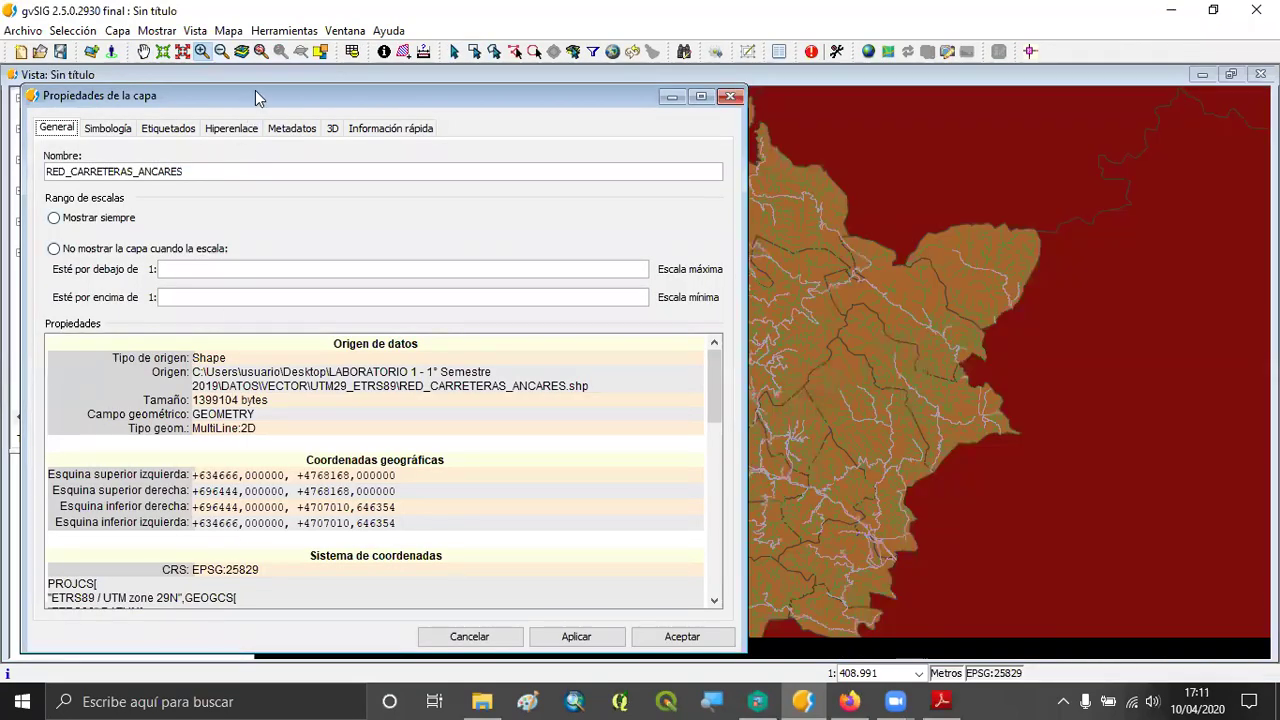
{"action": "left_click_drag", "start_coordinate": [255, 90], "coordinate": [605, 84]}
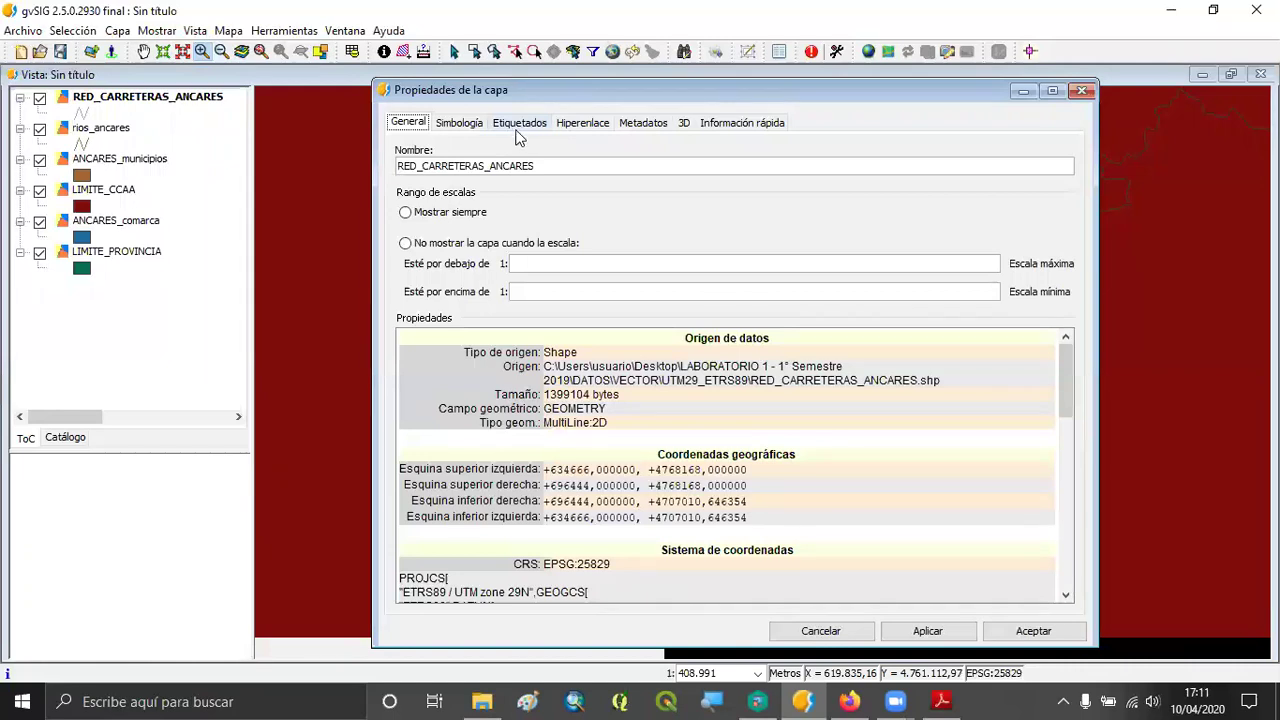
{"action": "left_click", "coordinate": [459, 122]}
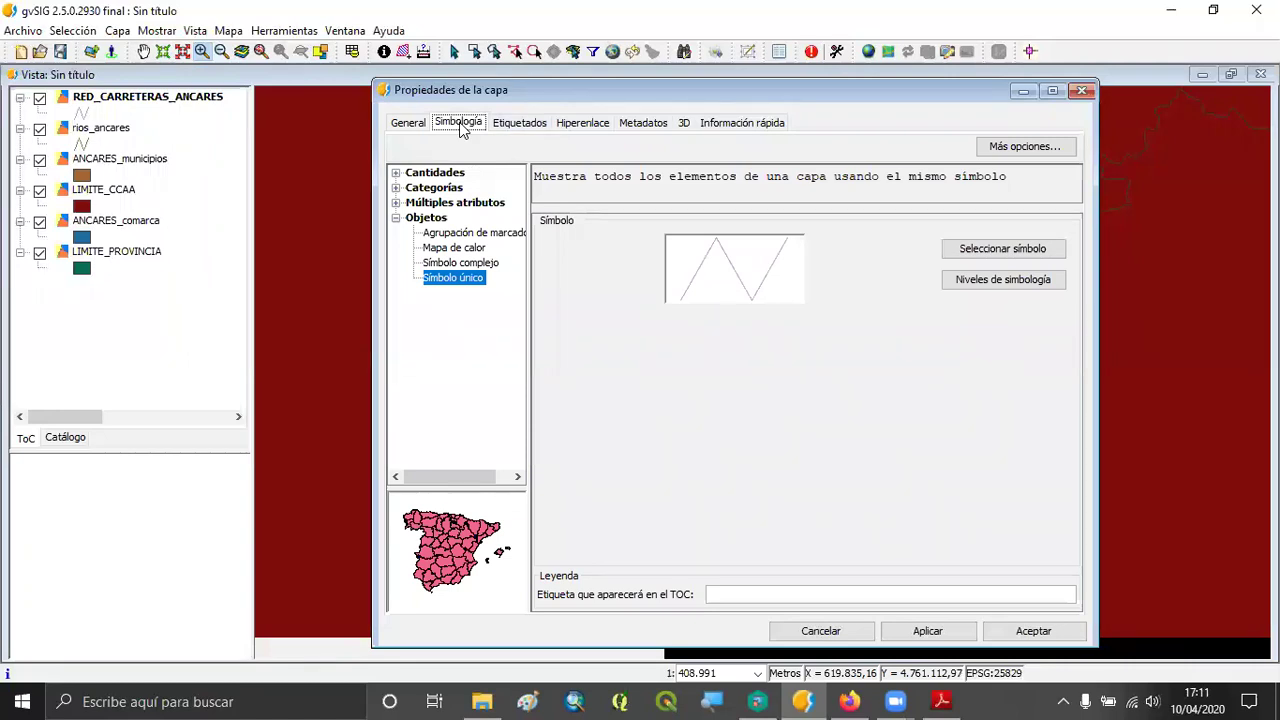
{"action": "left_click", "coordinate": [396, 174]}
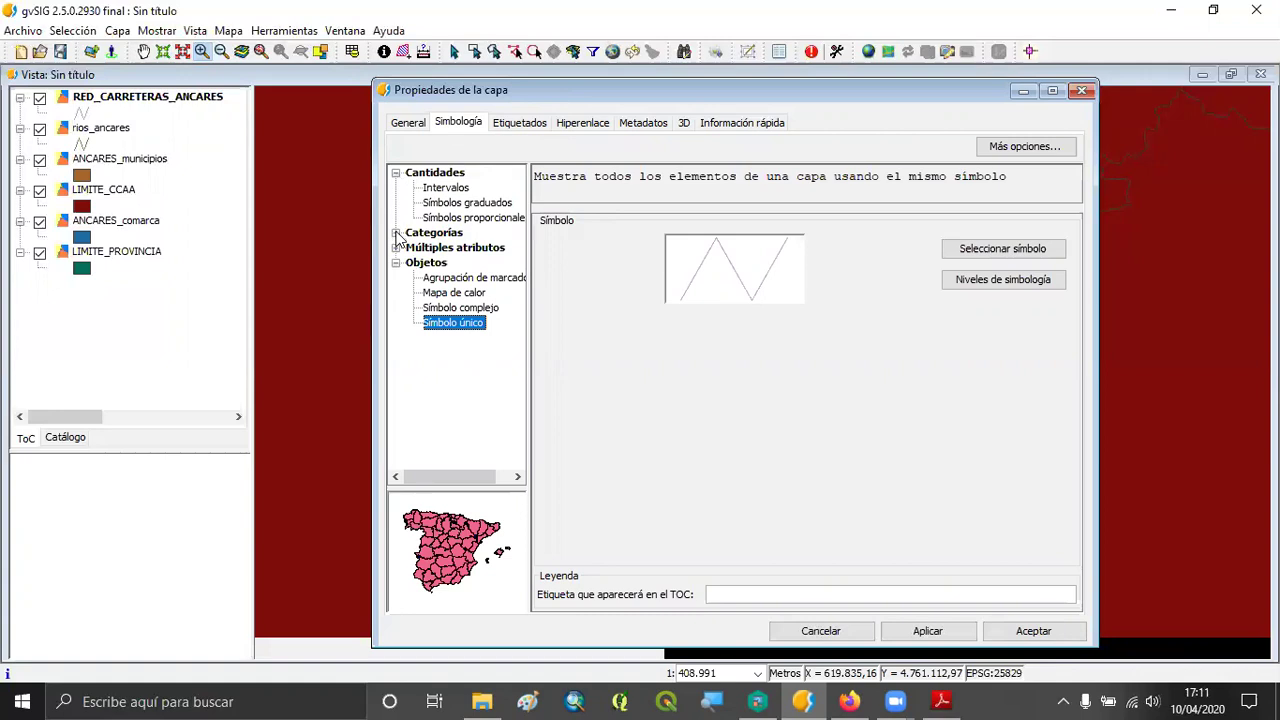
{"action": "left_click", "coordinate": [396, 233]}
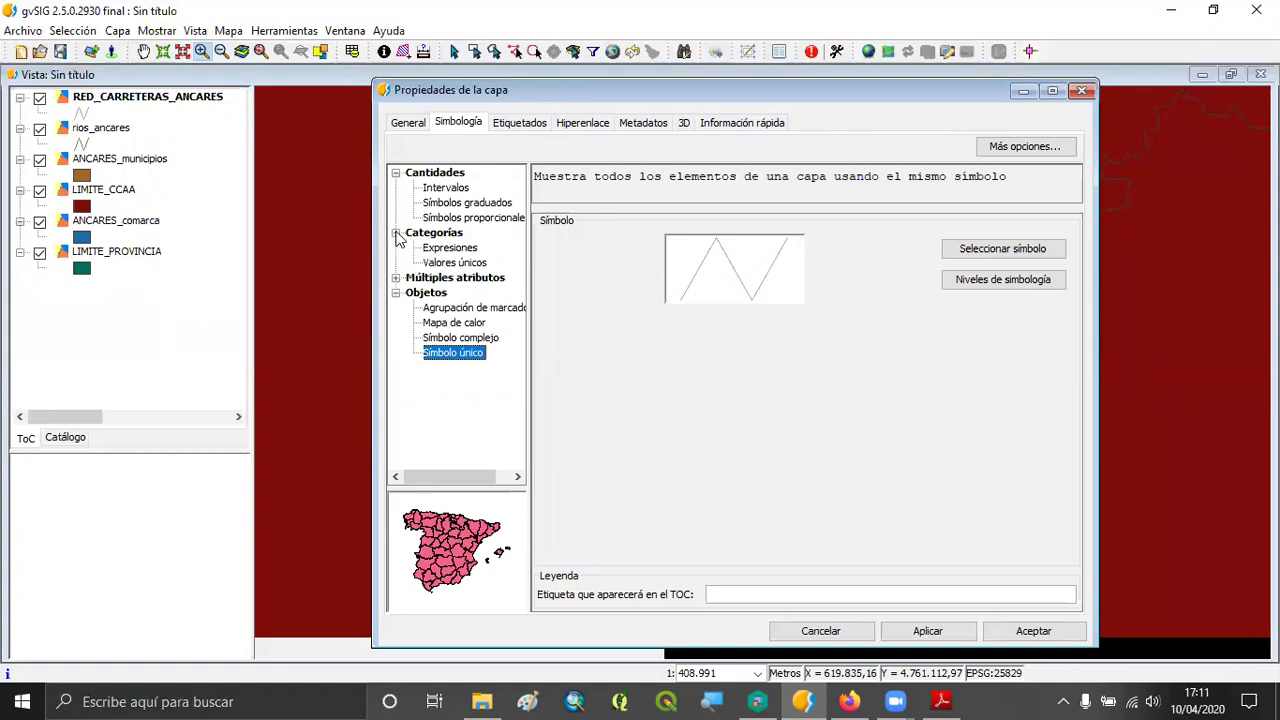
{"action": "left_click", "coordinate": [466, 264]}
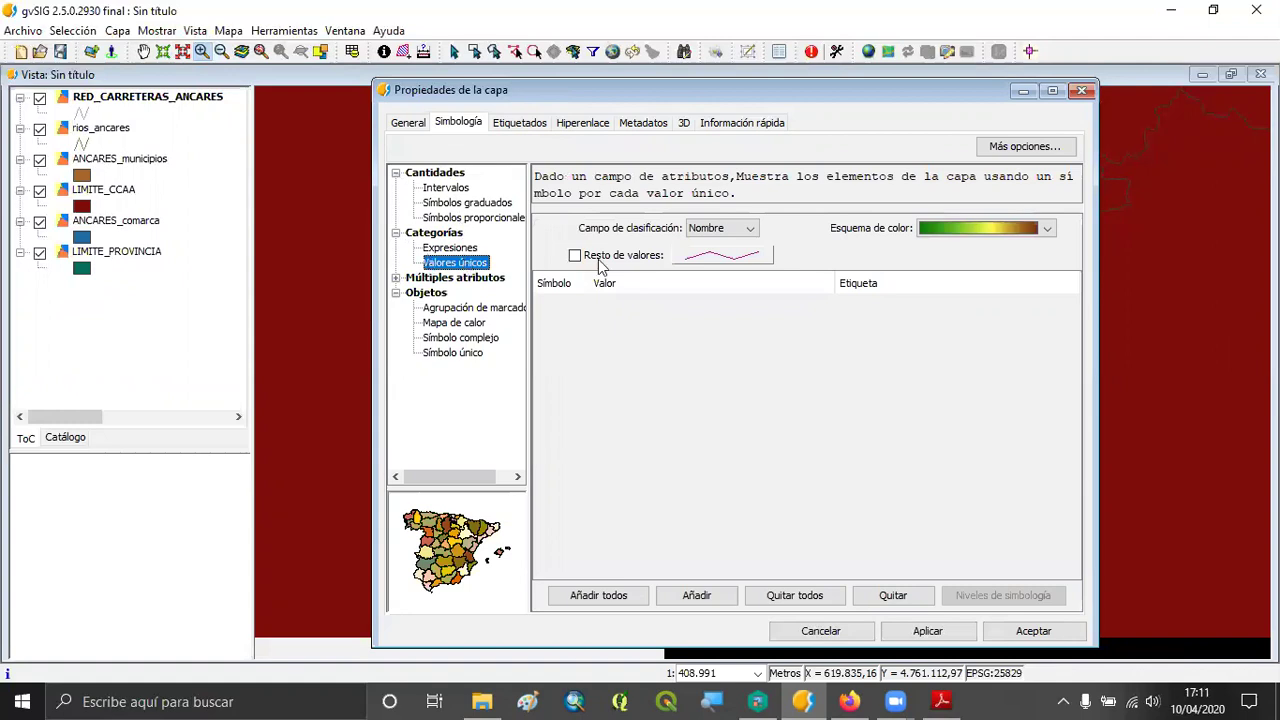
Step: Classify the roads by the tipo field, add all its values to the legend, and apply the symbology
{"action": "left_click", "coordinate": [727, 230]}
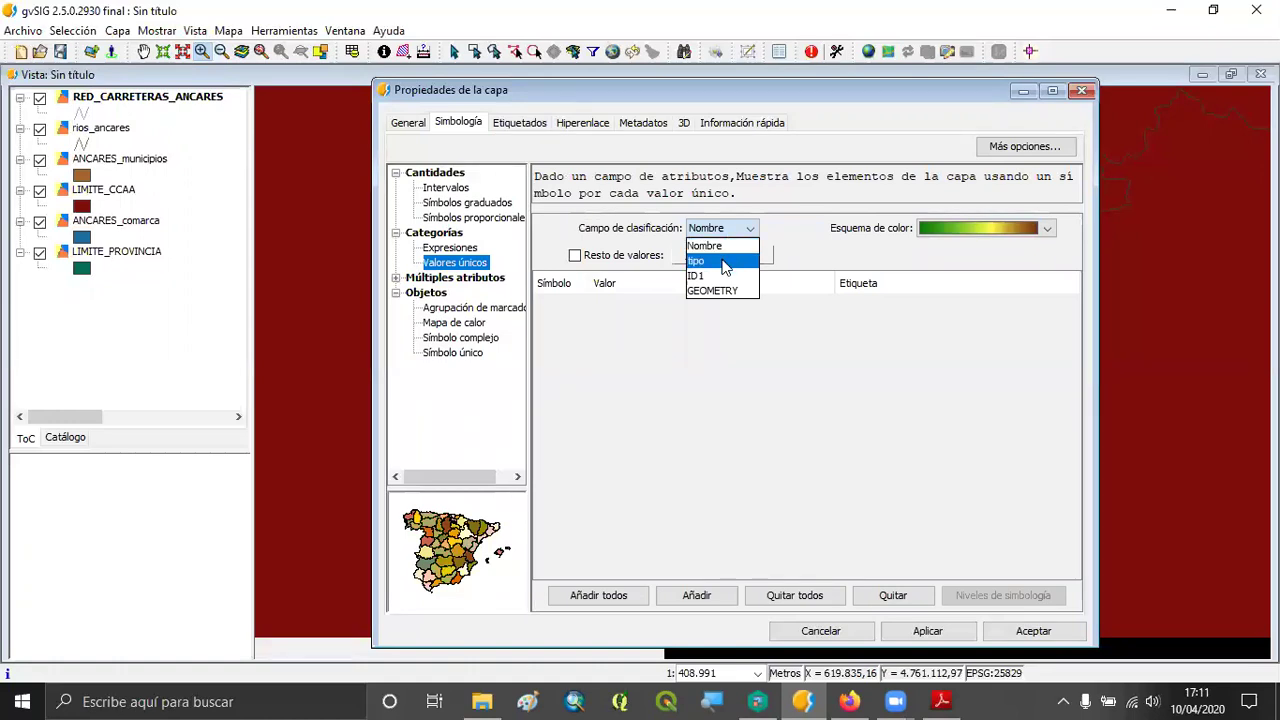
{"action": "left_click", "coordinate": [726, 262]}
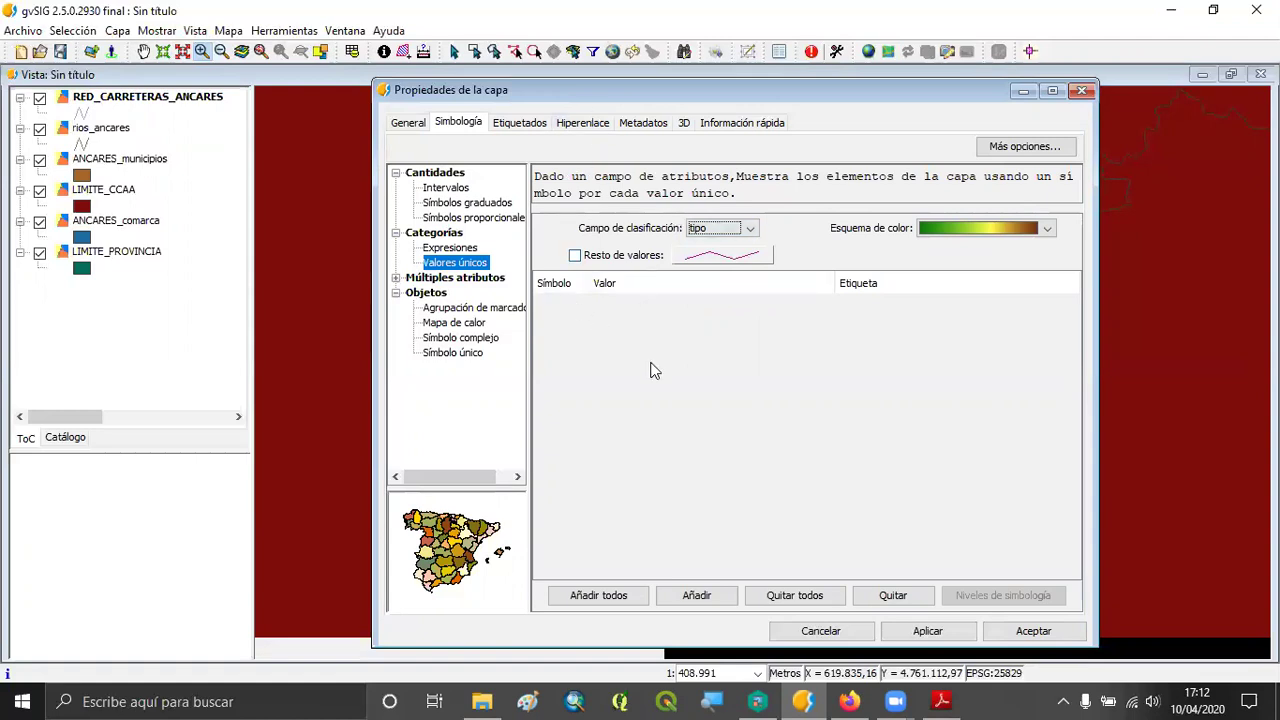
{"action": "left_click", "coordinate": [600, 597]}
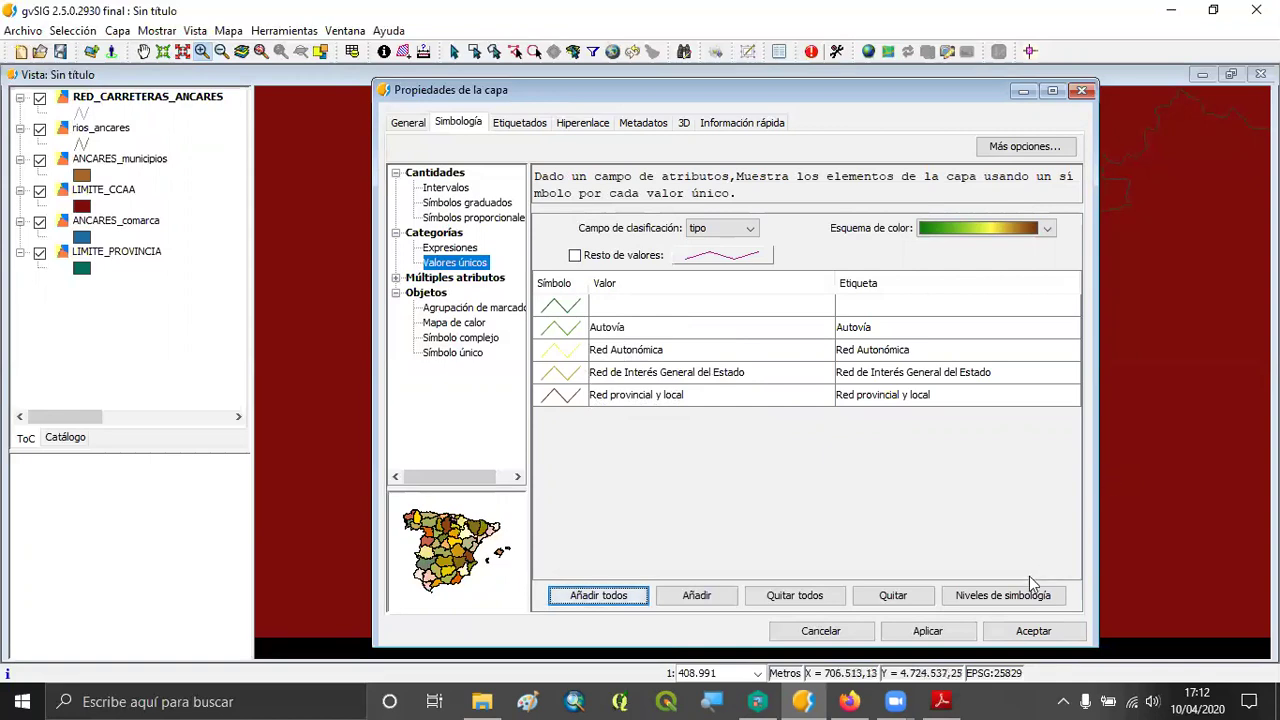
{"action": "left_click", "coordinate": [928, 632]}
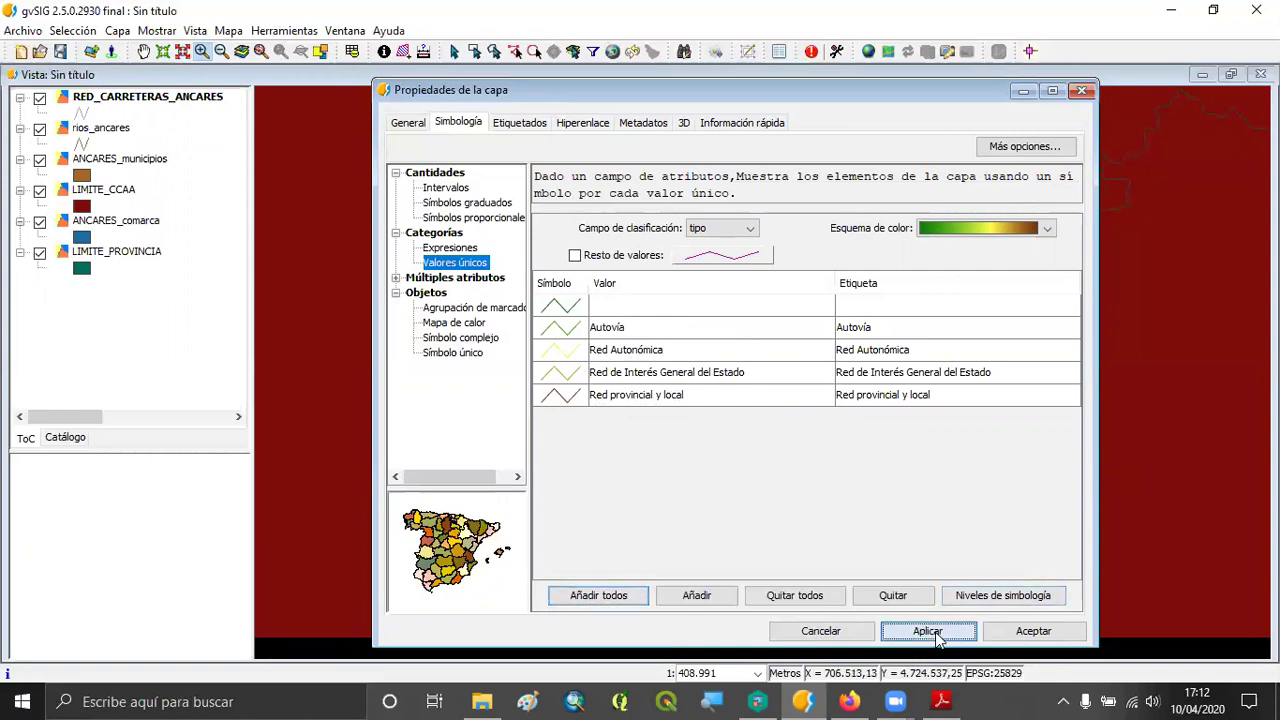
{"action": "left_click", "coordinate": [1034, 631]}
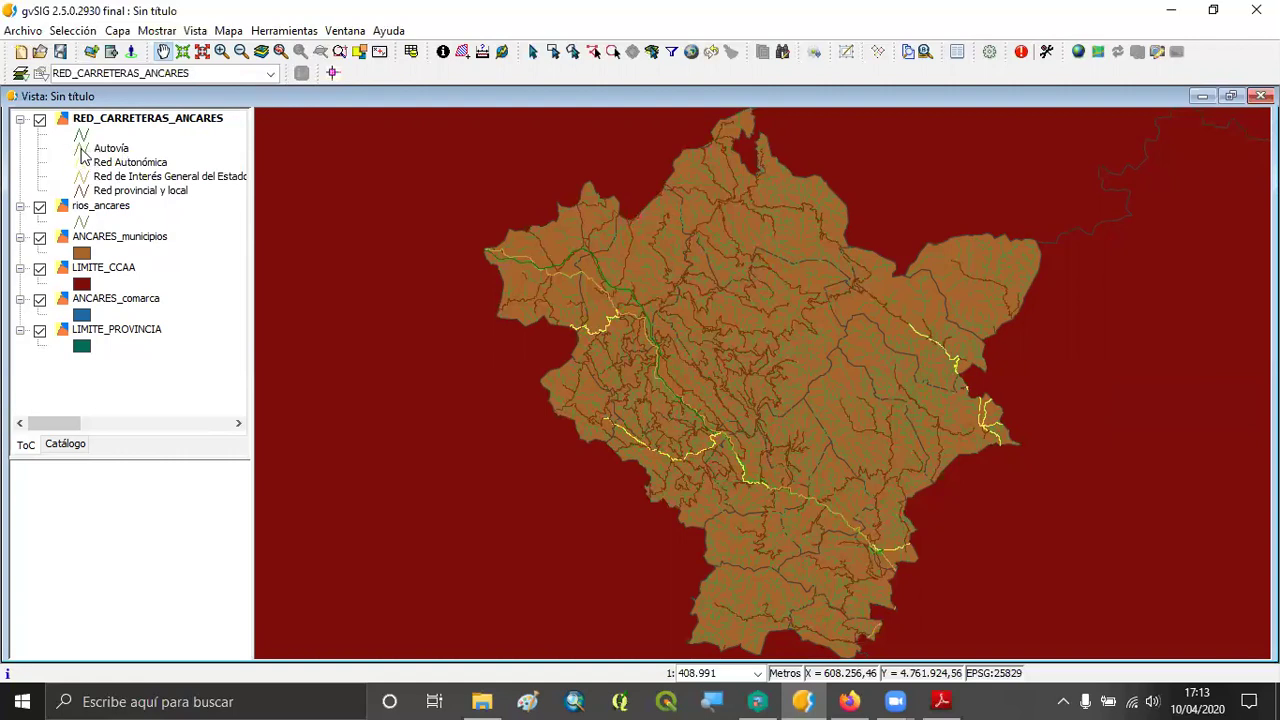
Step: Set the Autovía line symbol to red with a width of 5 pixels
{"action": "double_click", "coordinate": [84, 155]}
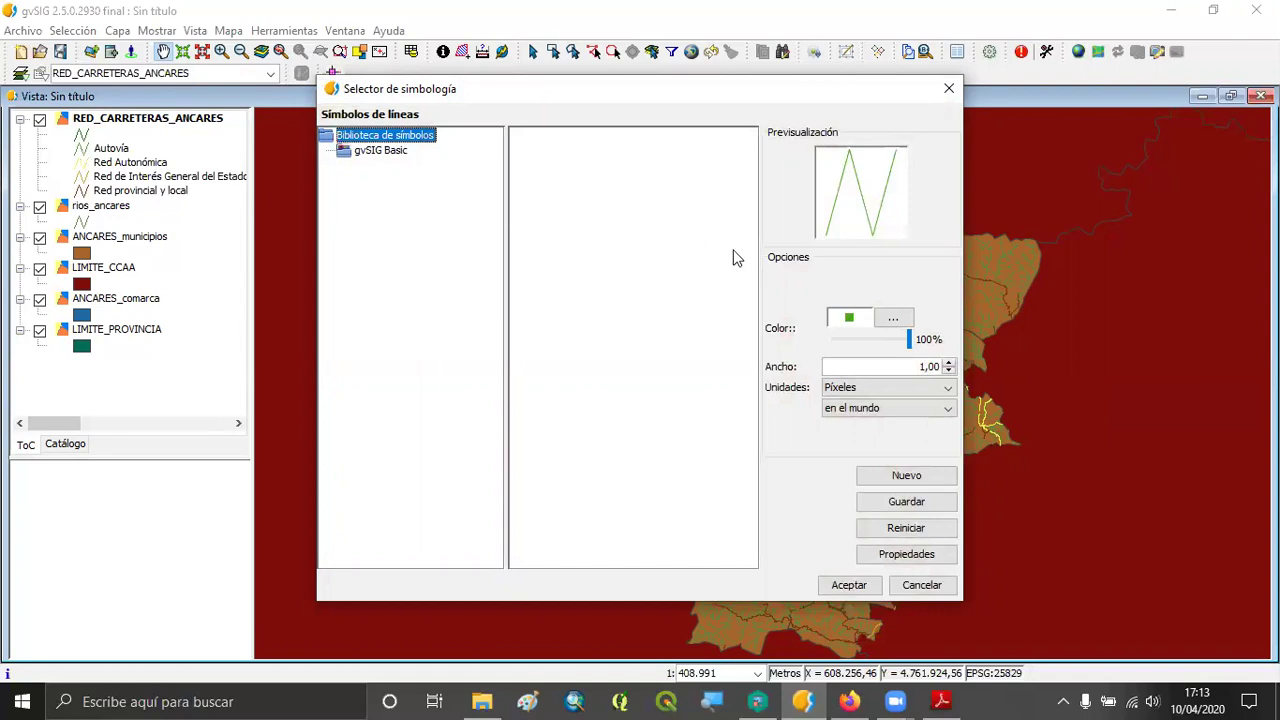
{"action": "left_click", "coordinate": [893, 319]}
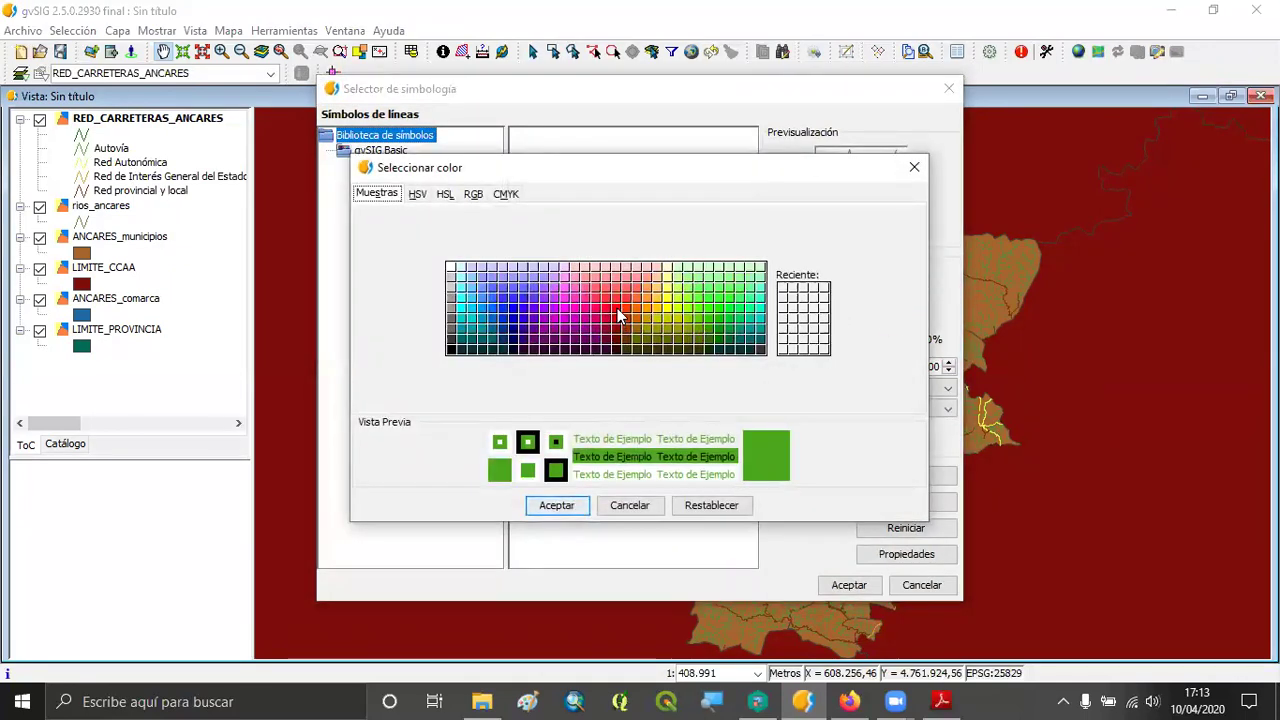
{"action": "left_click", "coordinate": [617, 311]}
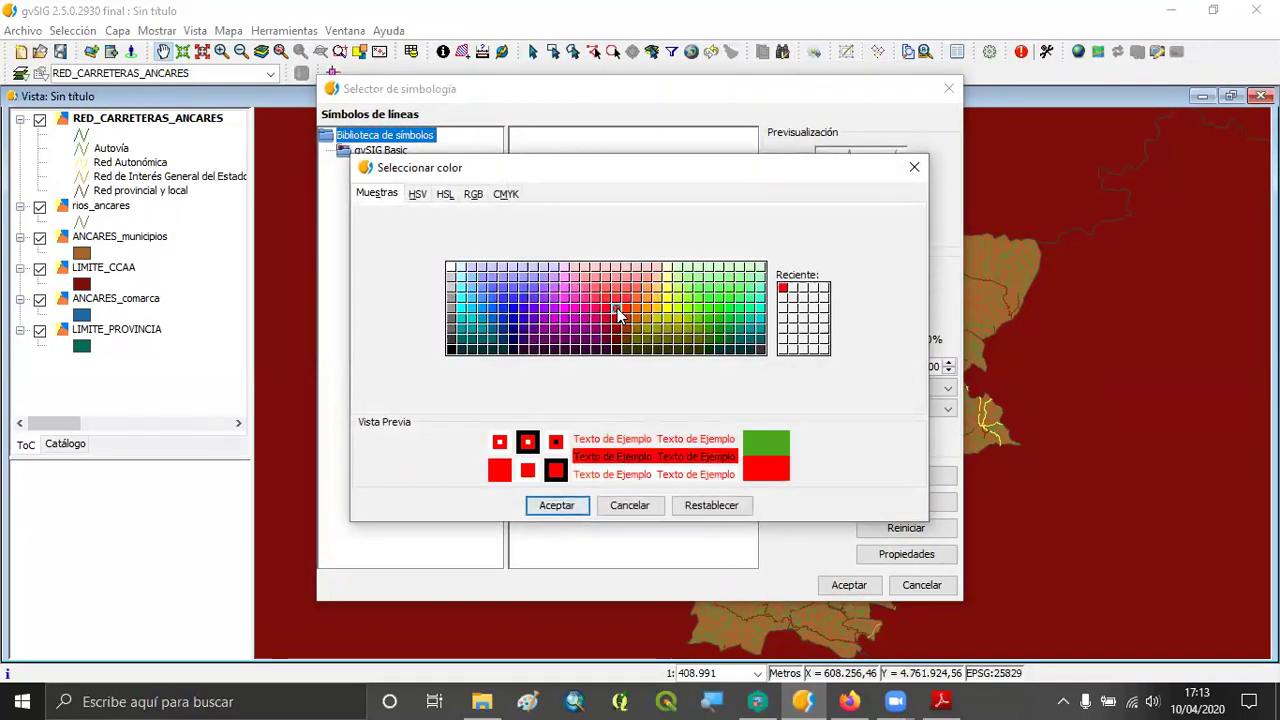
{"action": "left_click", "coordinate": [552, 507]}
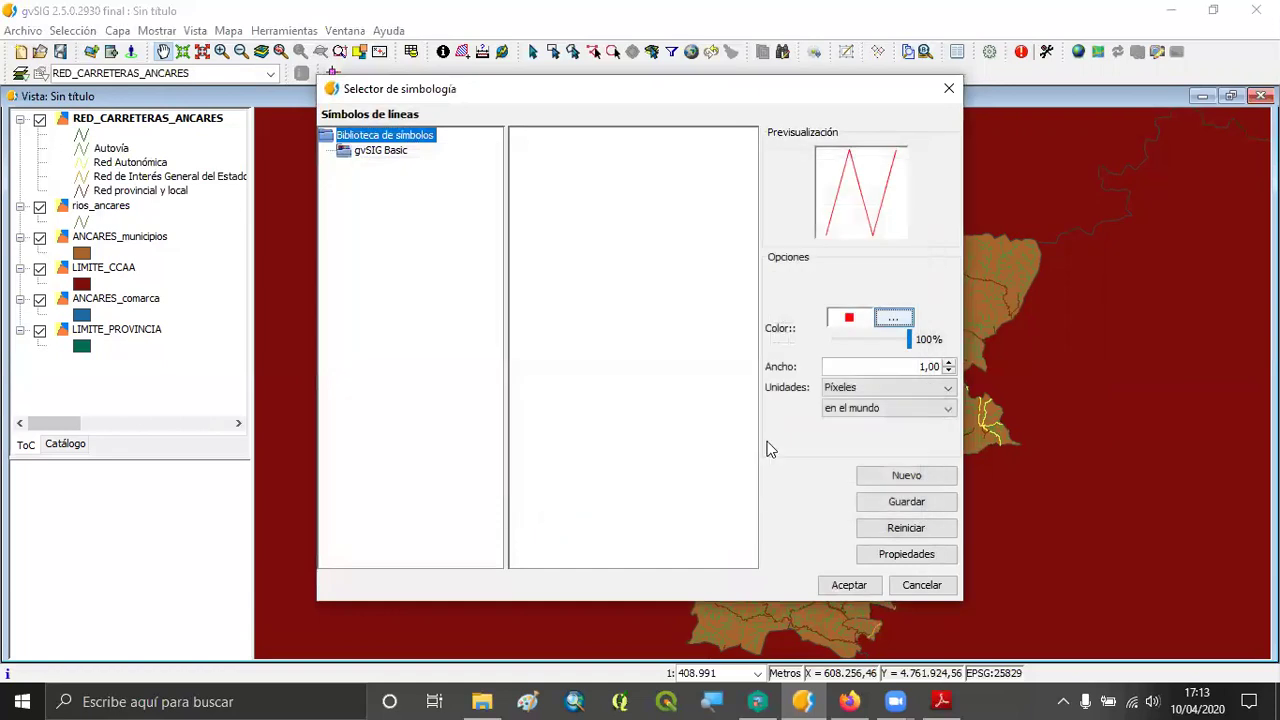
{"action": "left_click", "coordinate": [948, 363]}
{"action": "left_click", "coordinate": [948, 363]}
{"action": "left_click", "coordinate": [948, 363]}
{"action": "left_click", "coordinate": [948, 363]}
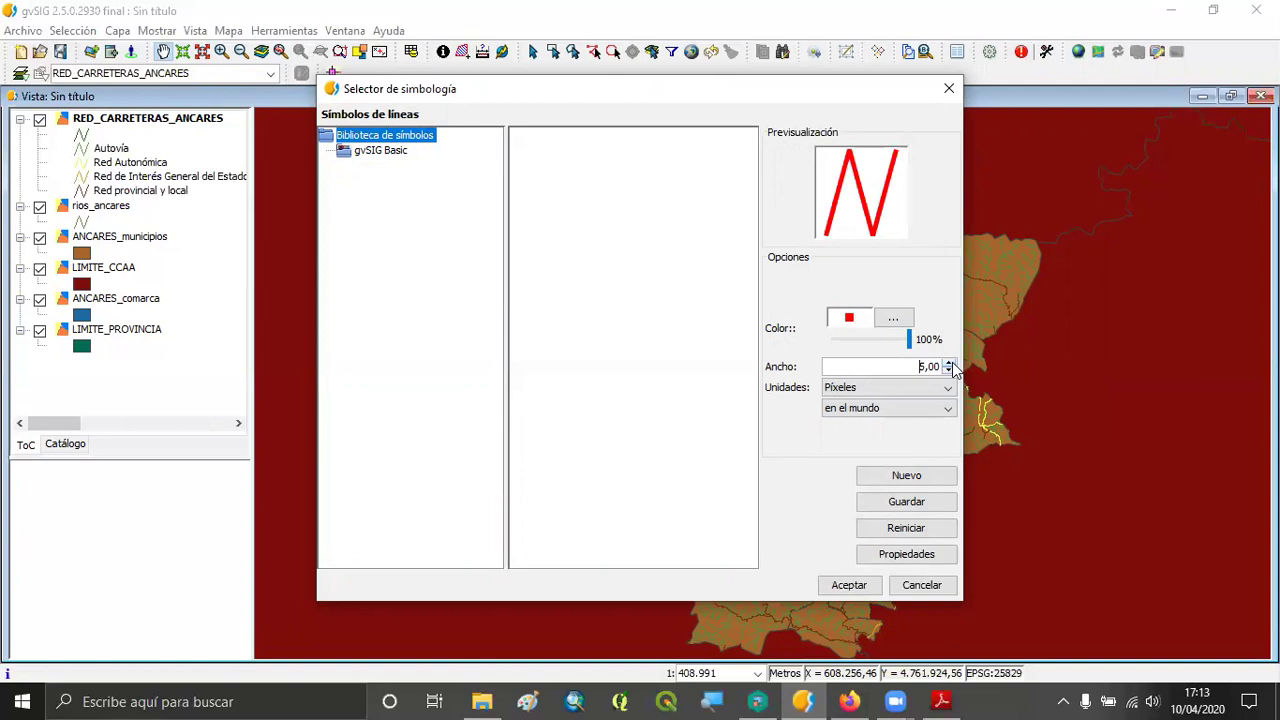
{"action": "left_click", "coordinate": [848, 586]}
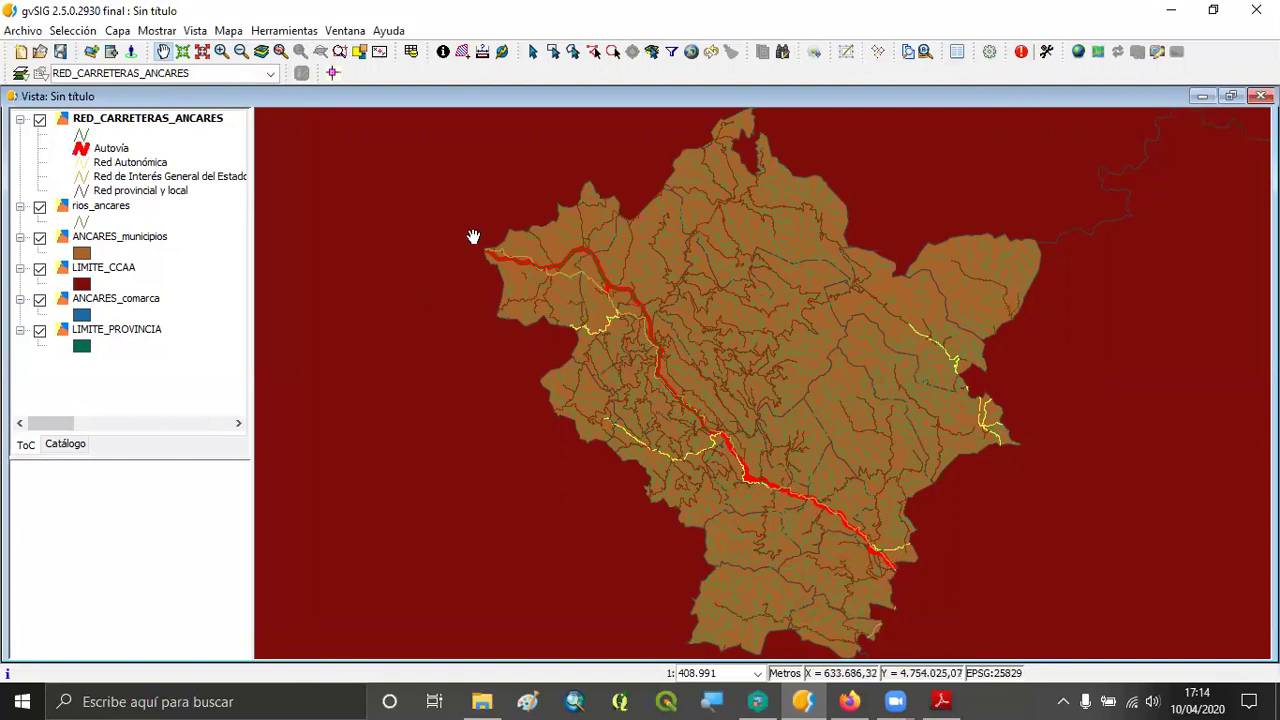
Step: Set the Red de Interés General del Estado line symbol to orange with a width of 4 pixels
{"action": "double_click", "coordinate": [85, 185]}
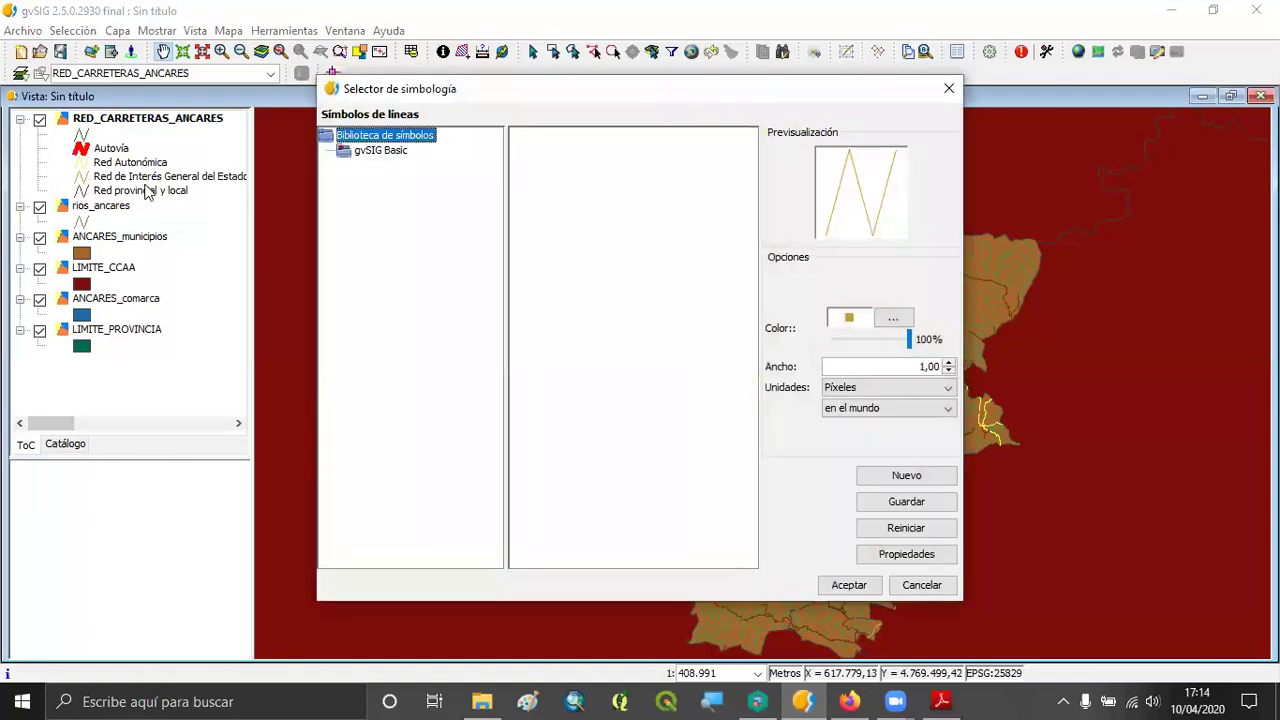
{"action": "left_click", "coordinate": [895, 322]}
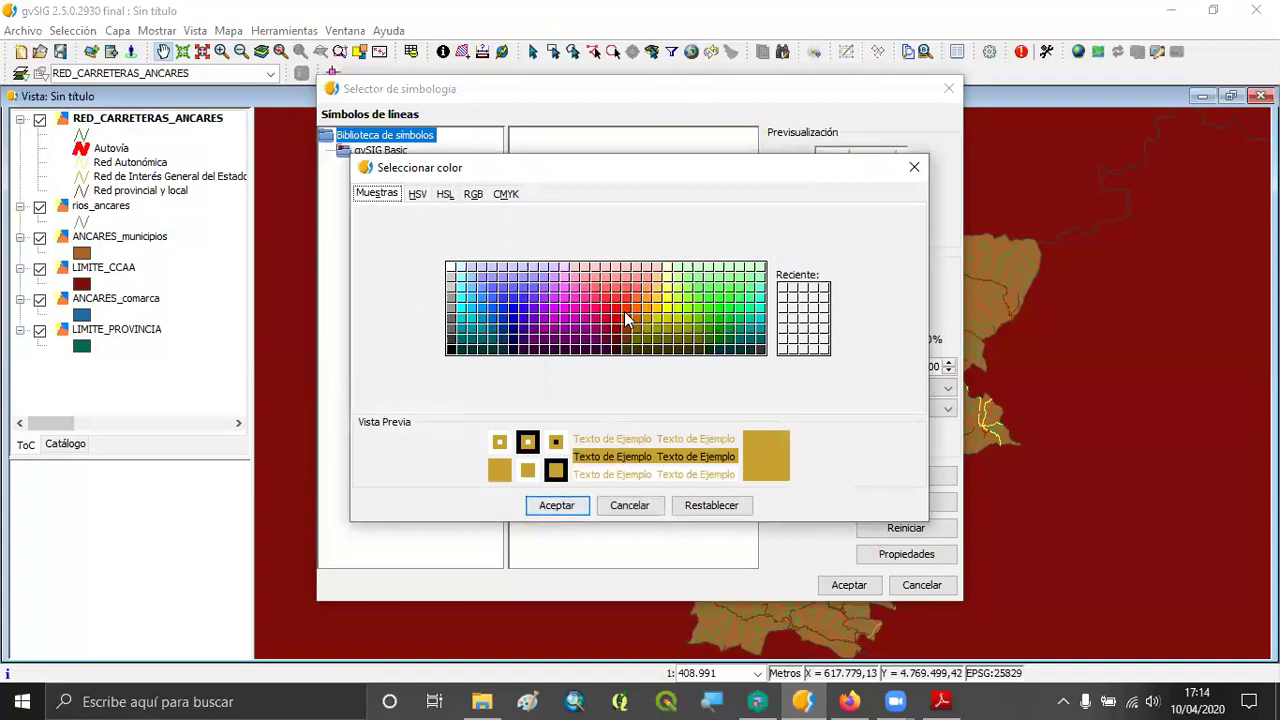
{"action": "left_click", "coordinate": [640, 313]}
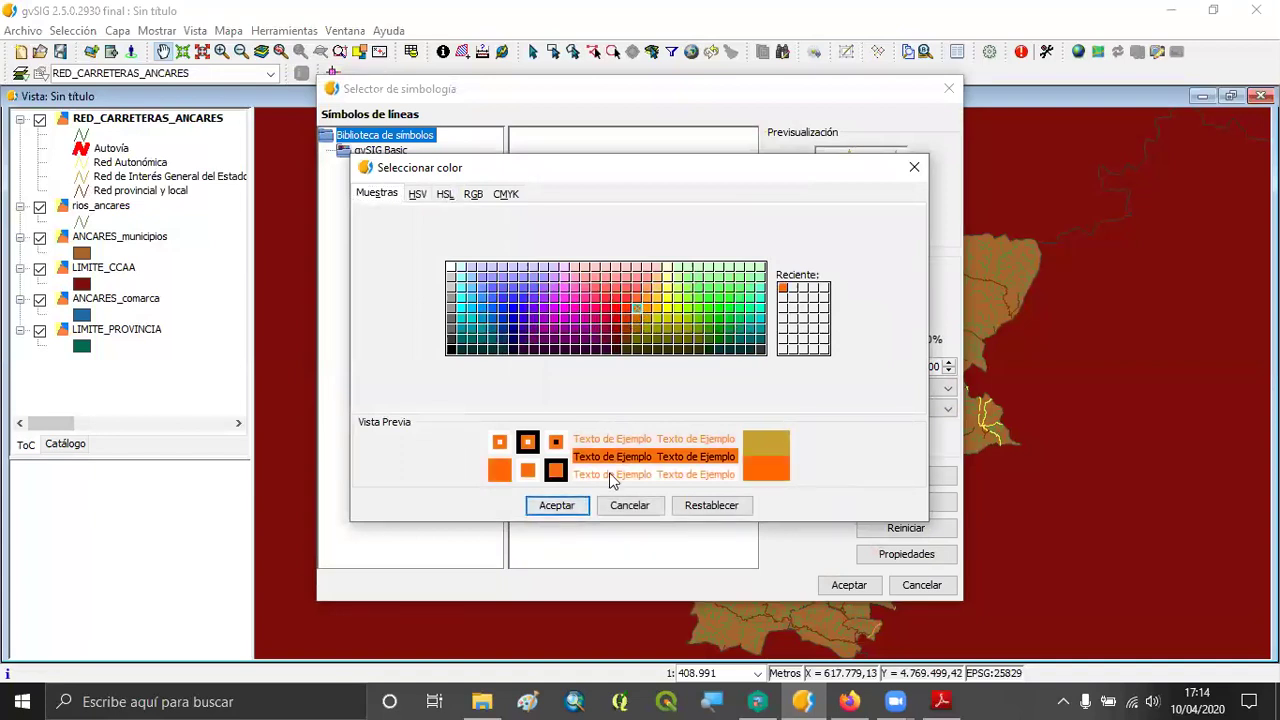
{"action": "left_click", "coordinate": [566, 507]}
{"action": "left_click", "coordinate": [949, 363]}
{"action": "left_click", "coordinate": [949, 363]}
{"action": "left_click", "coordinate": [949, 363]}
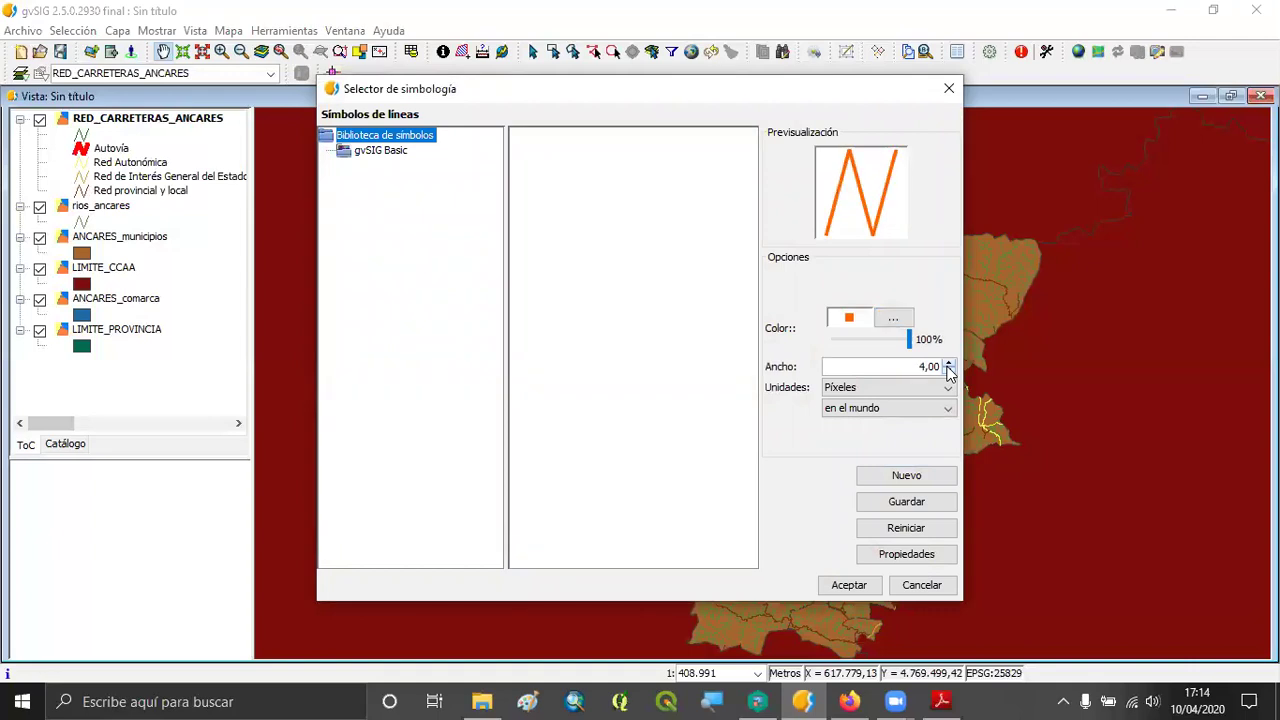
{"action": "left_click", "coordinate": [849, 585]}
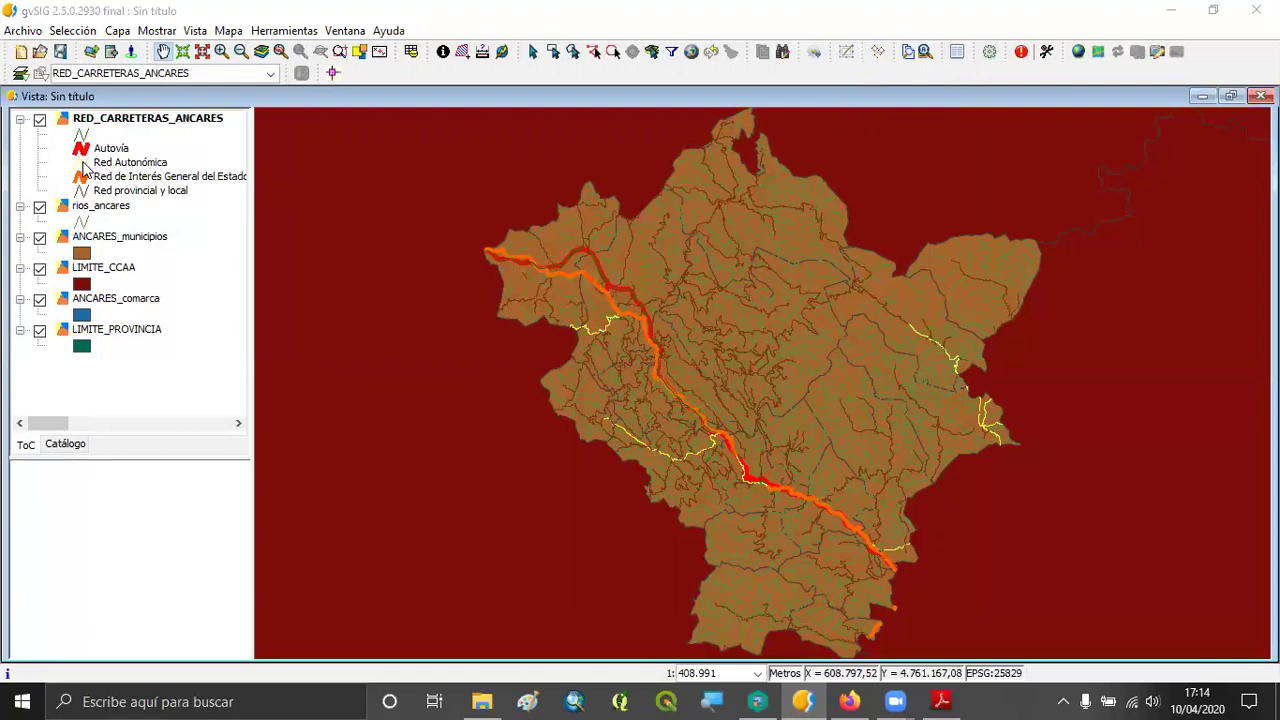
Step: Set the Red Autonómica line symbol to yellow with a width of 3 pixels
{"action": "double_click", "coordinate": [84, 164]}
{"action": "left_click", "coordinate": [890, 320]}
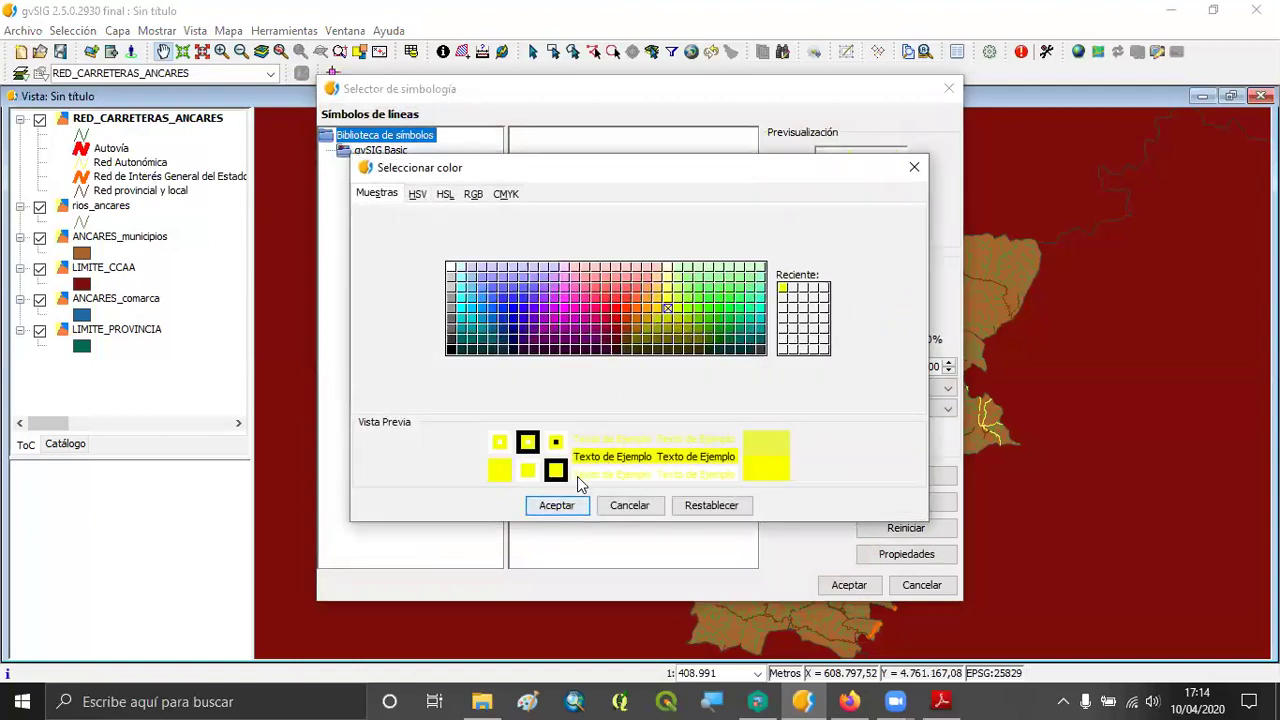
{"action": "left_click", "coordinate": [560, 505]}
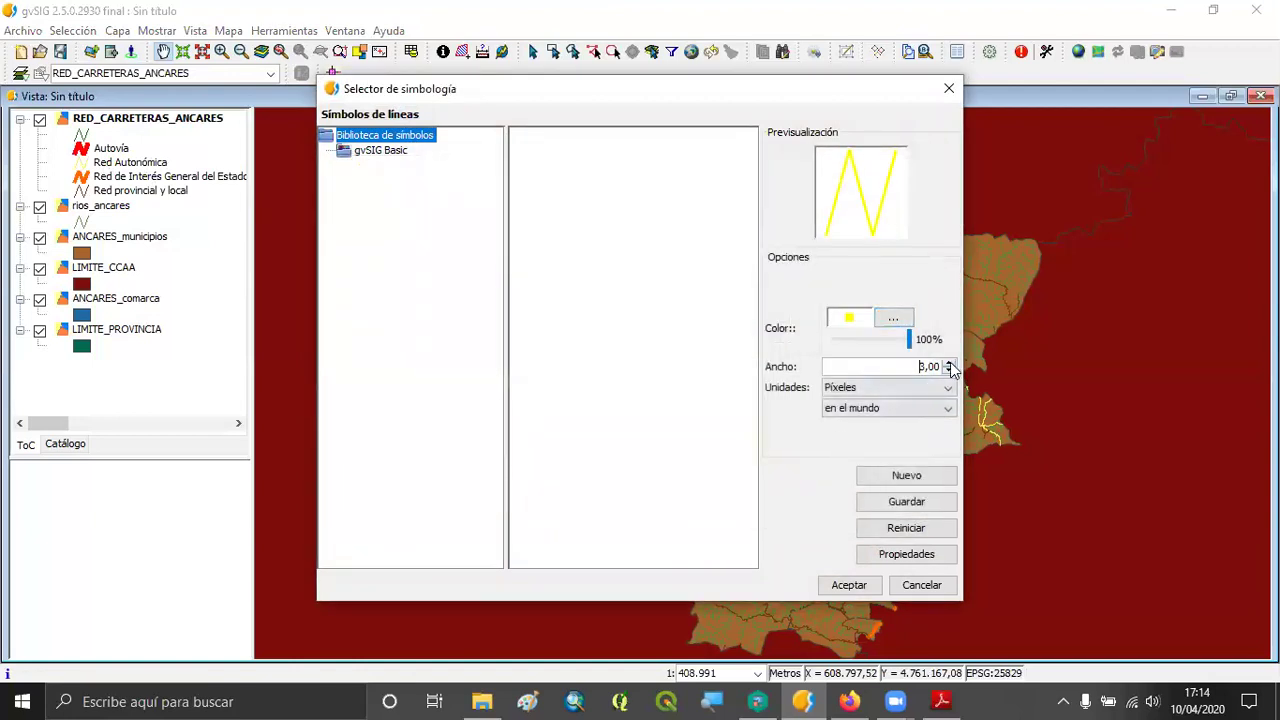
{"action": "left_click", "coordinate": [848, 585]}
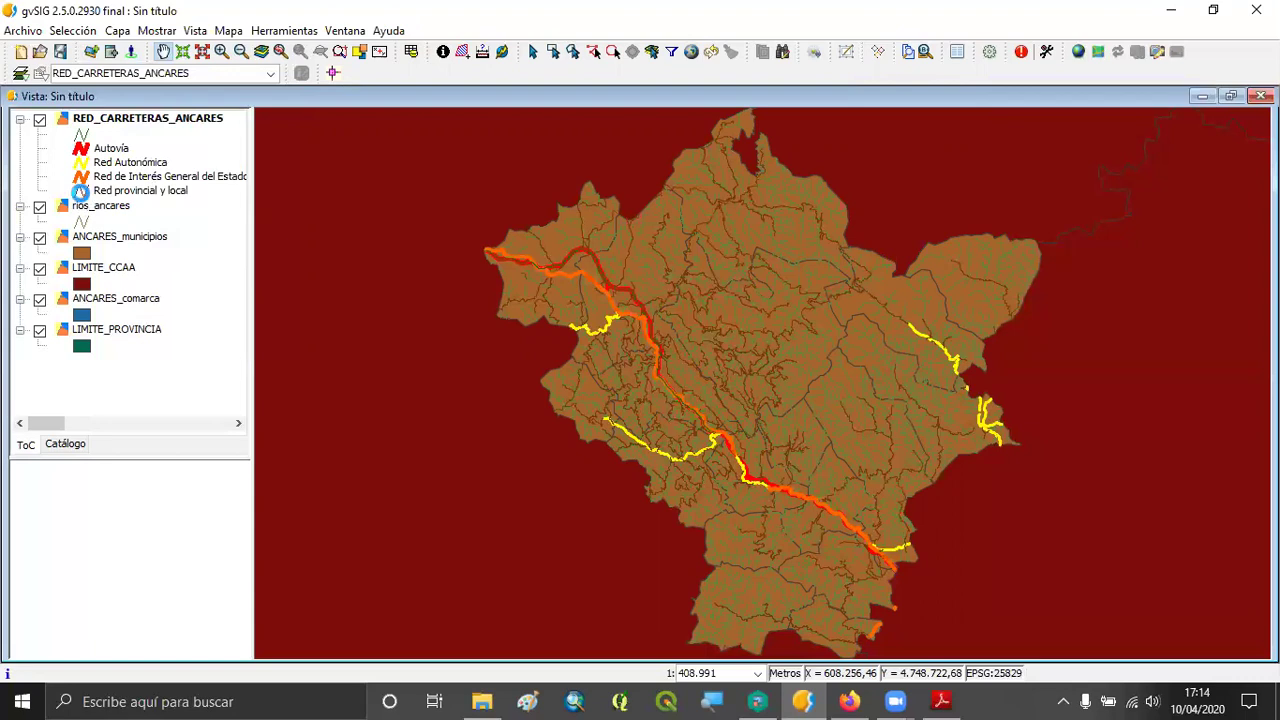
Step: Set the Red provincial y local line symbol to white with a width of 2 pixels
{"action": "double_click", "coordinate": [81, 192]}
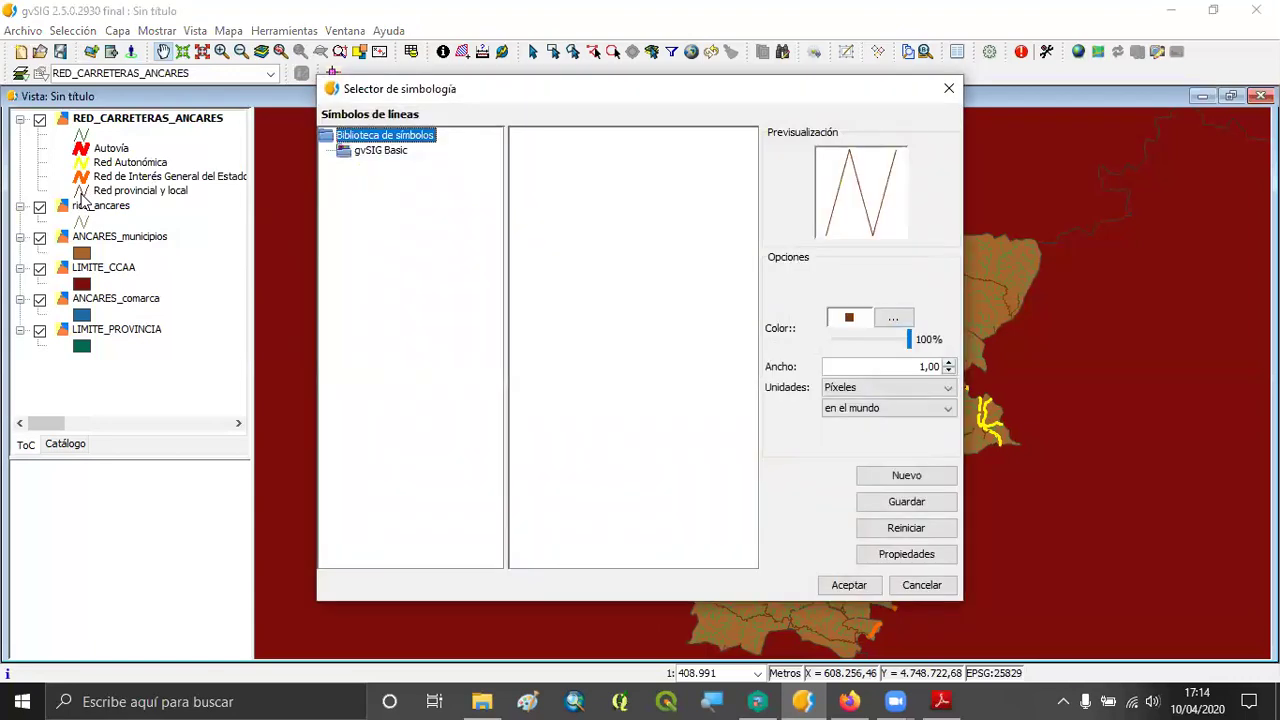
{"action": "left_click", "coordinate": [896, 322]}
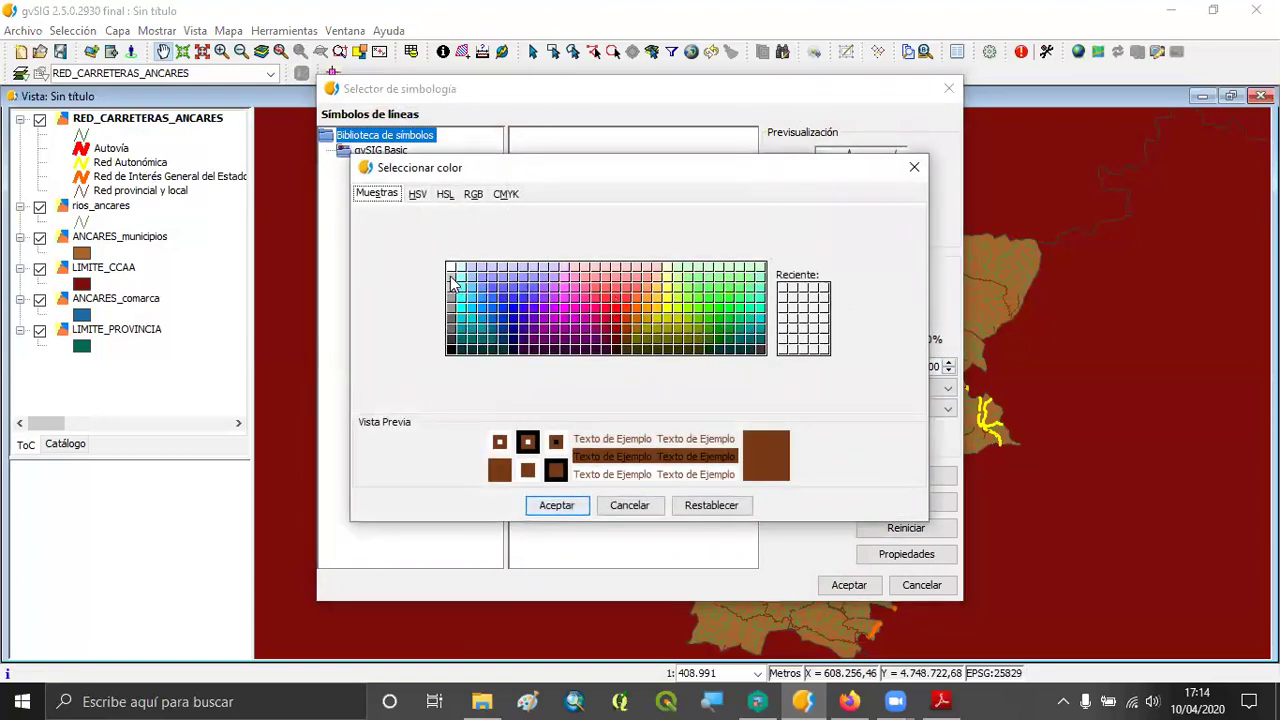
{"action": "left_click", "coordinate": [451, 268]}
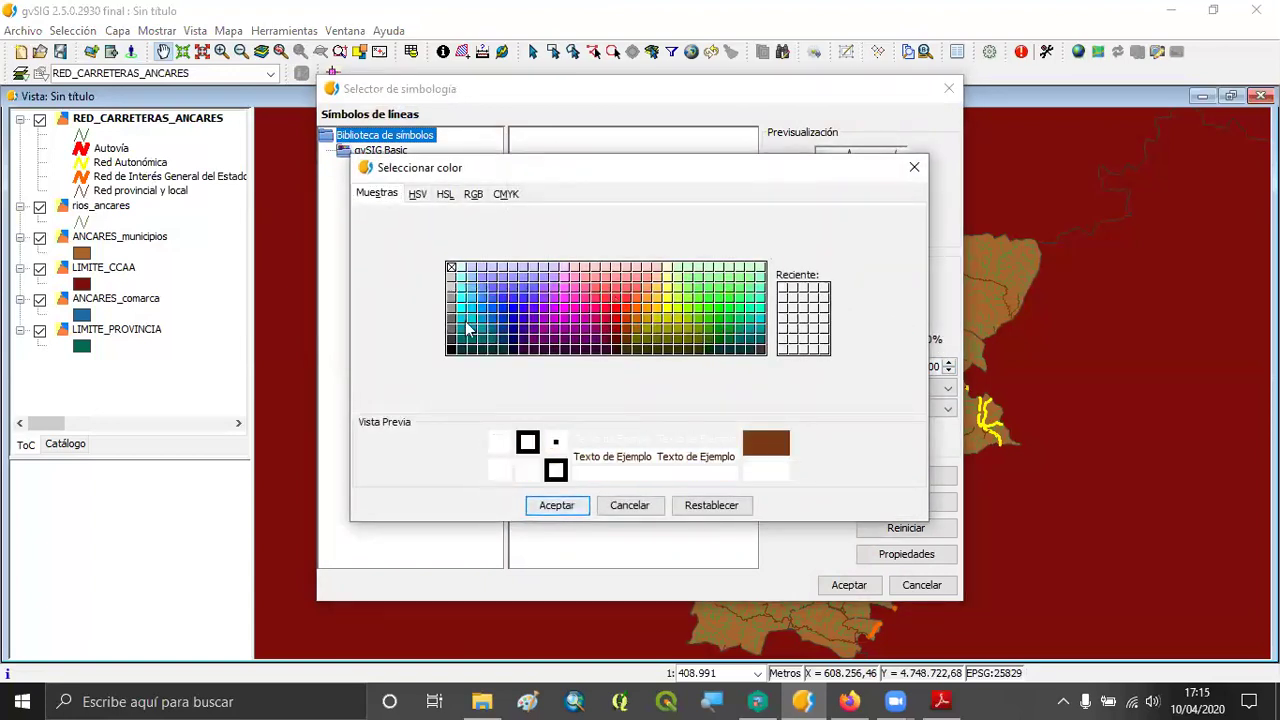
{"action": "left_click", "coordinate": [571, 511]}
{"action": "left_click", "coordinate": [948, 362]}
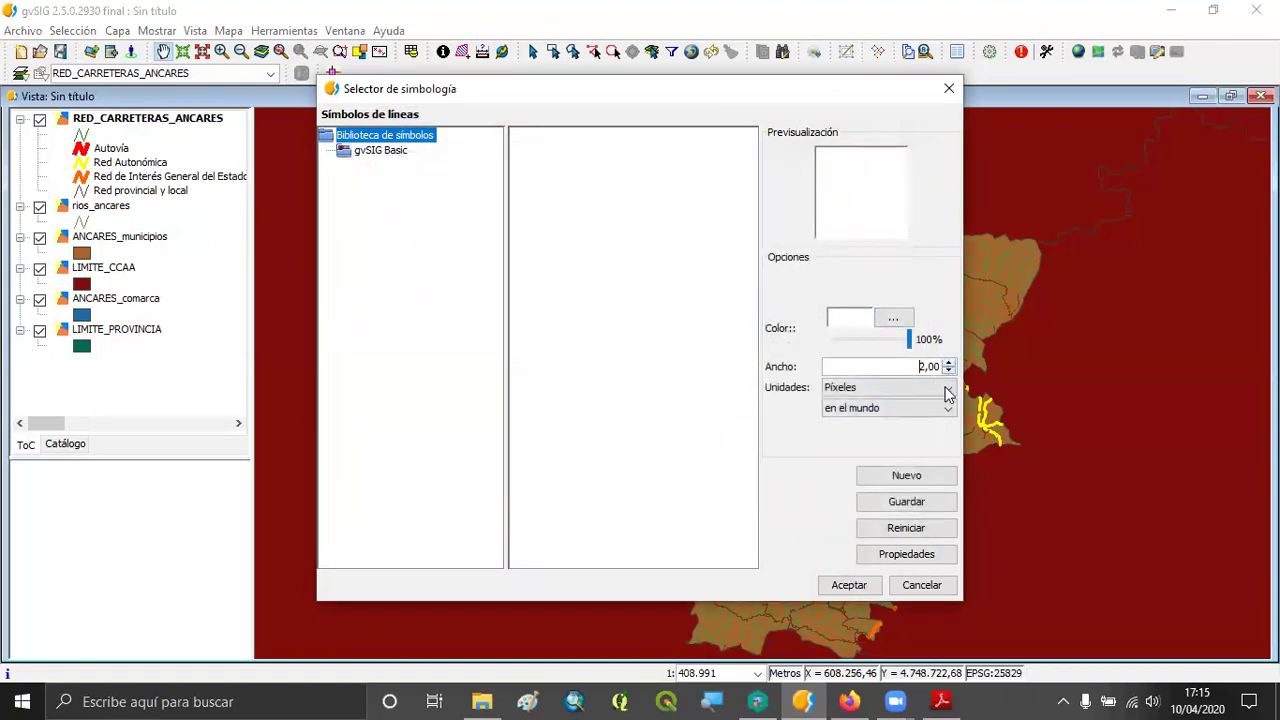
{"action": "left_click", "coordinate": [849, 585]}
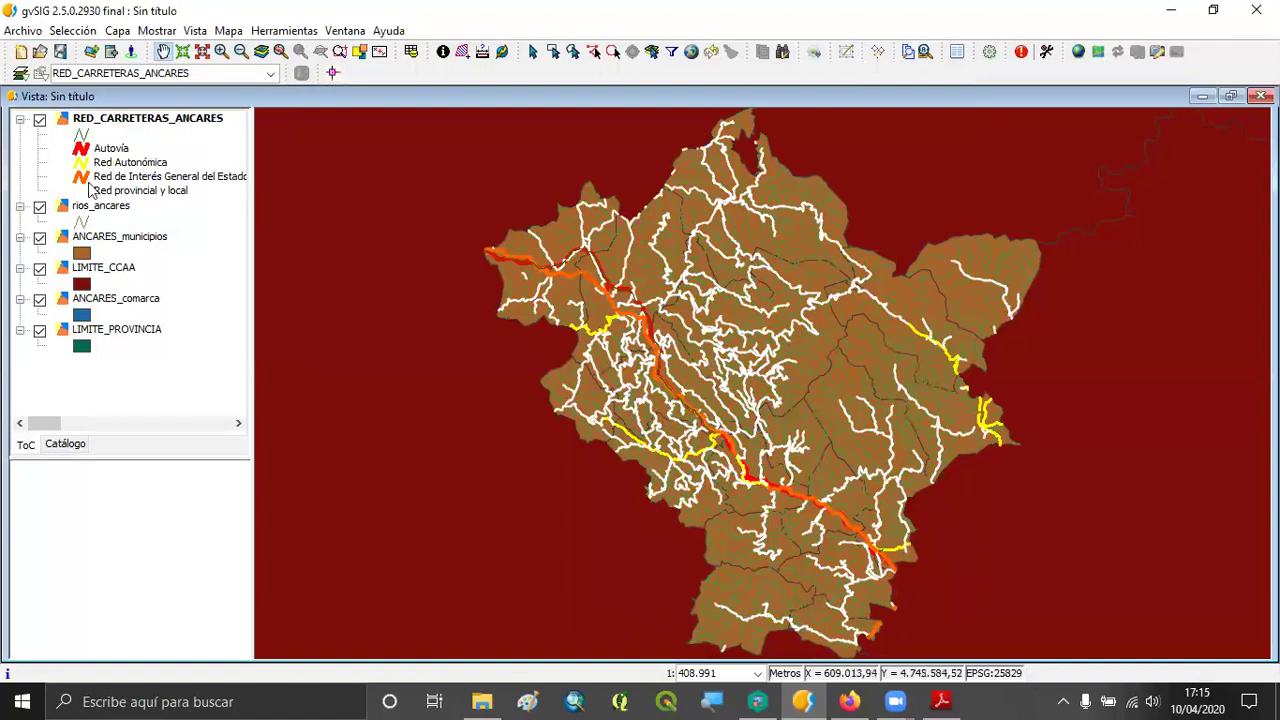
Step: Reduce the width of the Red provincial y local line symbol to 1 pixel
{"action": "double_click", "coordinate": [84, 194]}
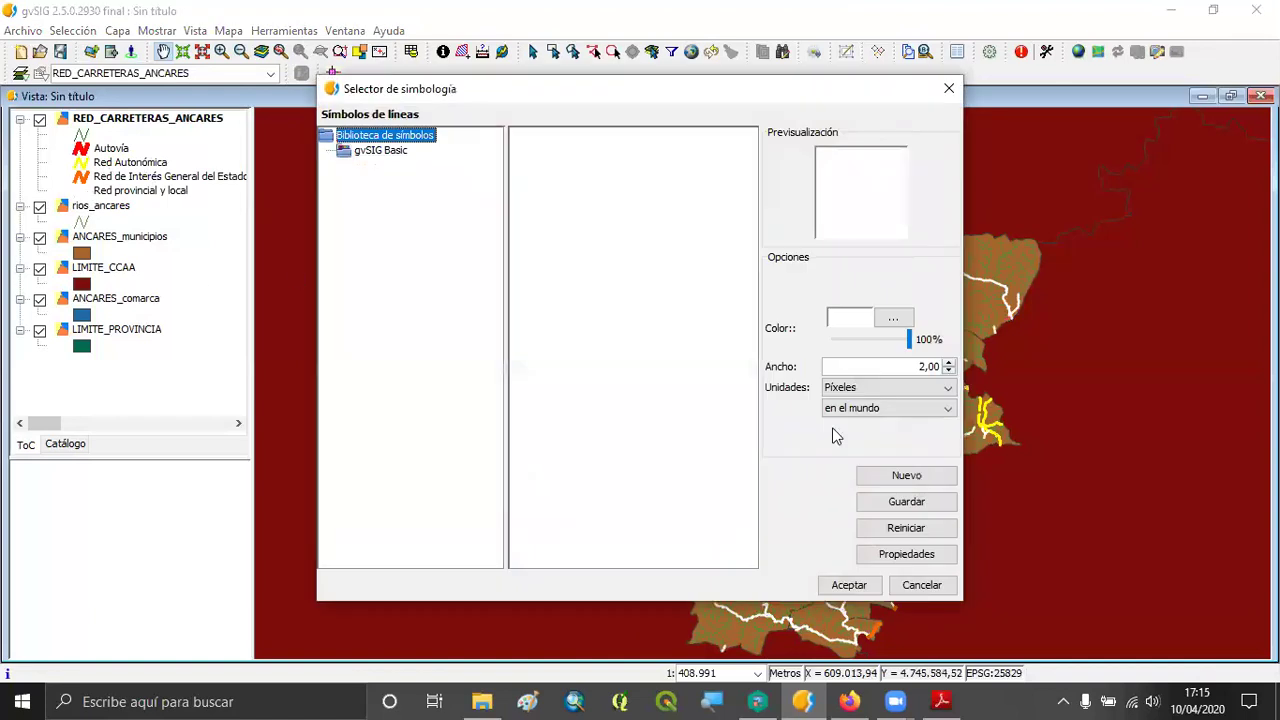
{"action": "left_click", "coordinate": [949, 371]}
{"action": "left_click", "coordinate": [849, 586]}
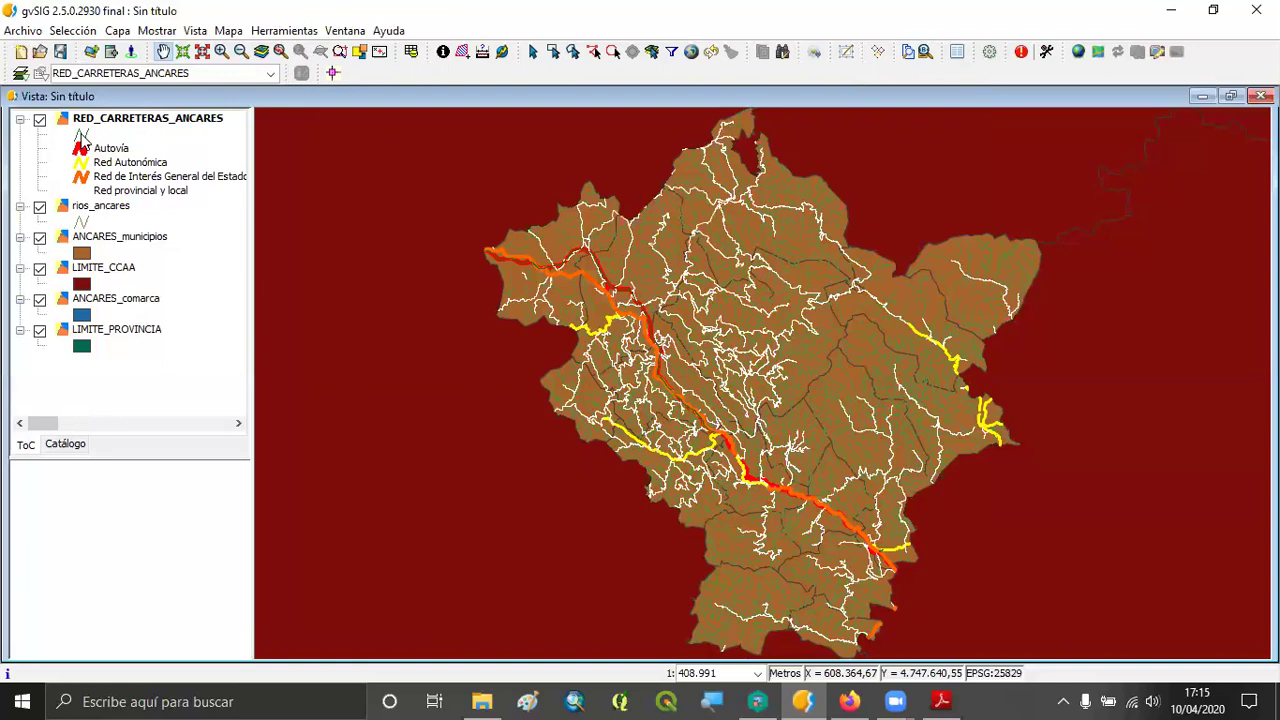
Step: Change the unlabelled first line symbol in the RED_CARRETERAS_ANCARES legend to white
{"action": "double_click", "coordinate": [82, 140]}
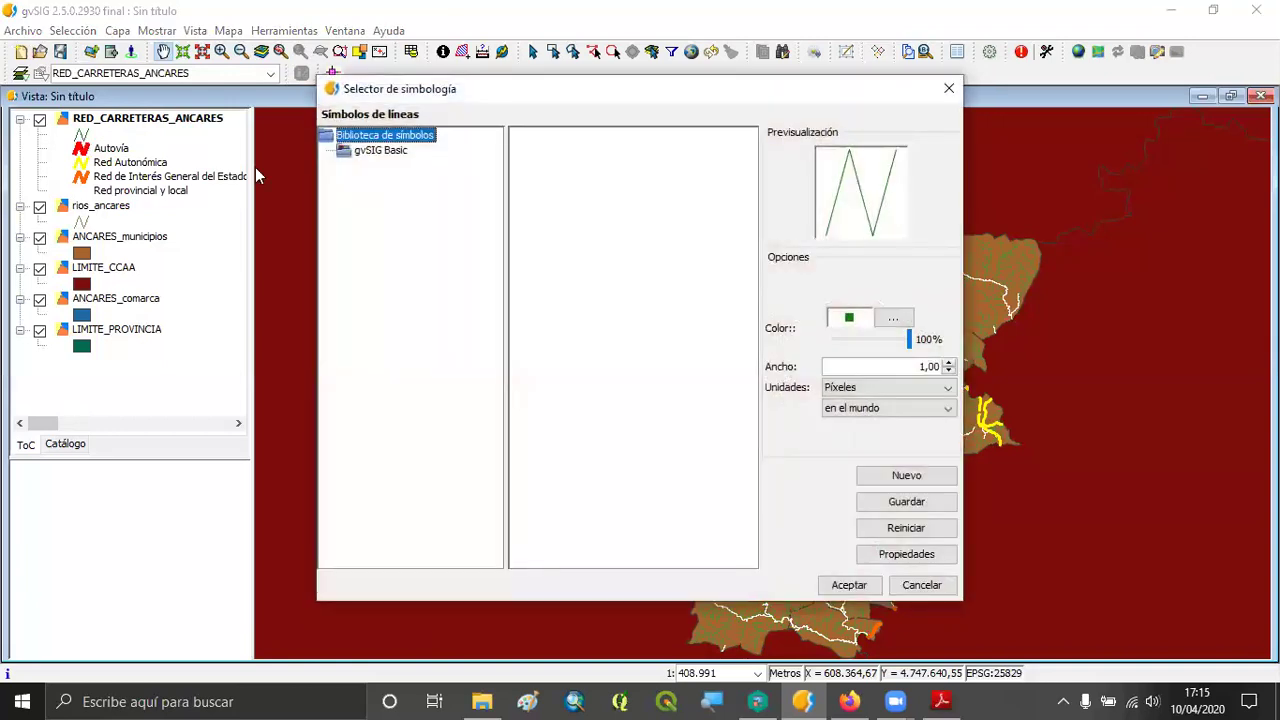
{"action": "left_click", "coordinate": [893, 322]}
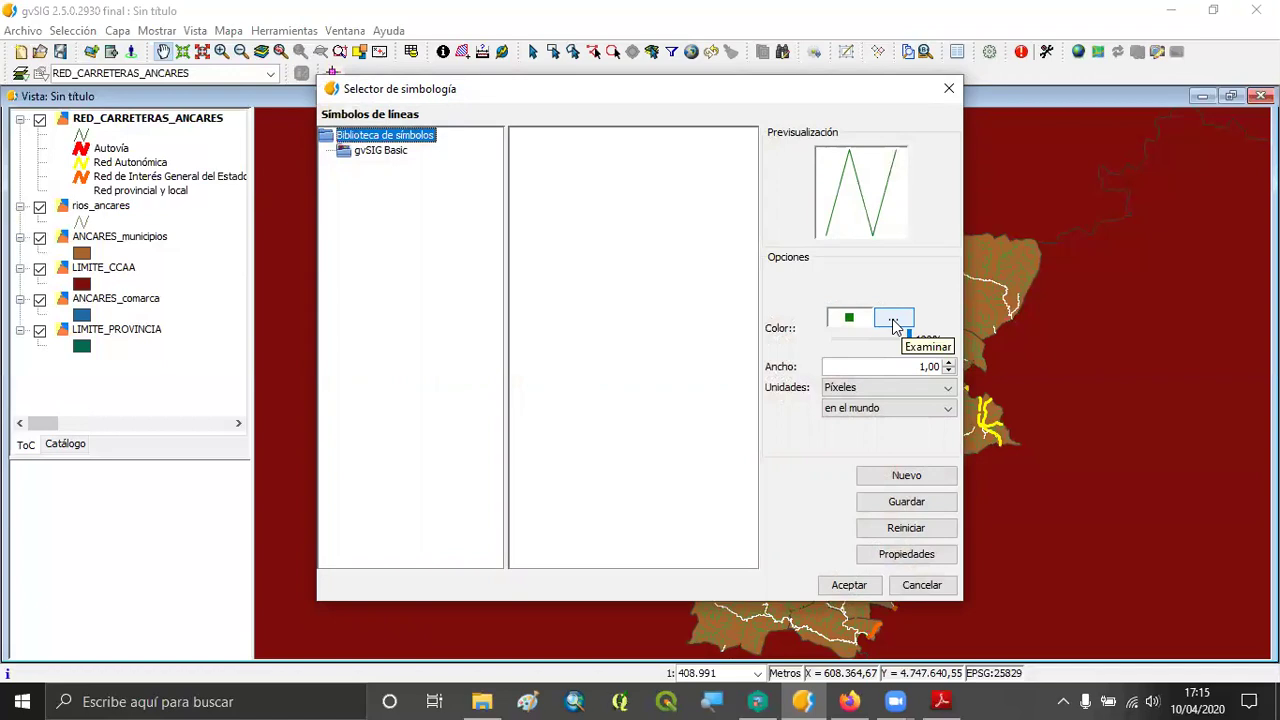
{"action": "left_click", "coordinate": [893, 322]}
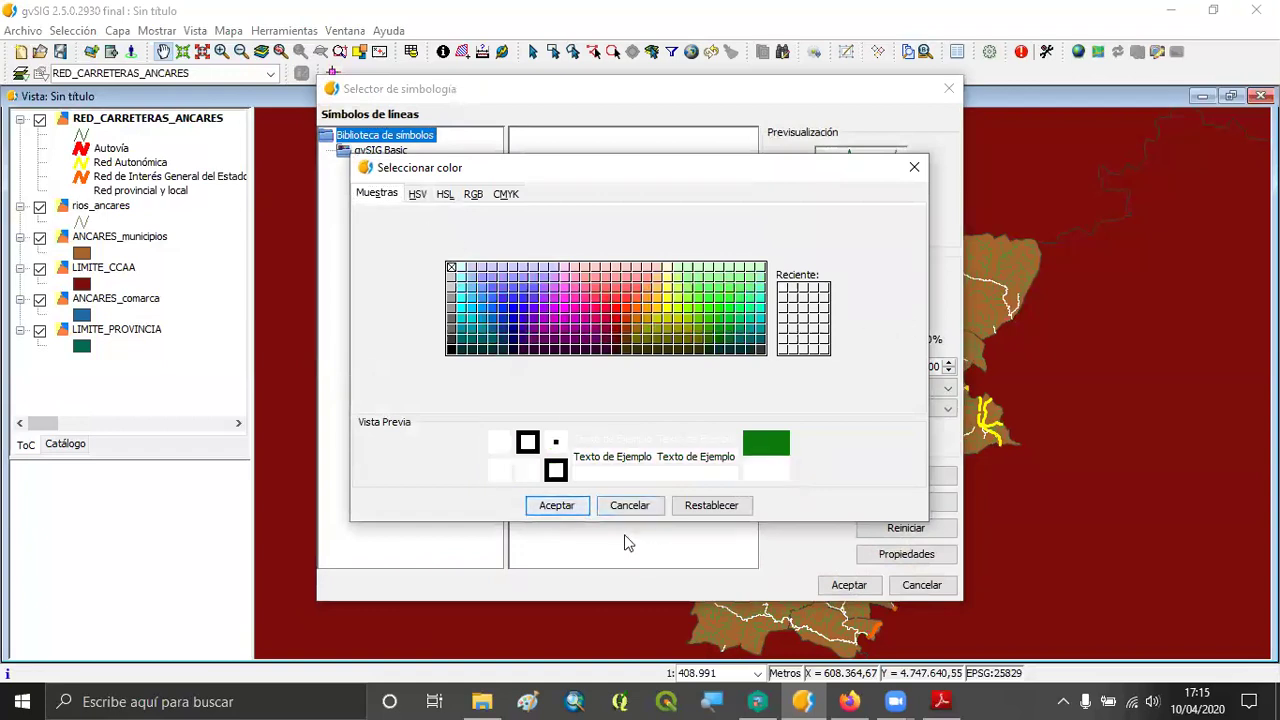
{"action": "left_click", "coordinate": [570, 508]}
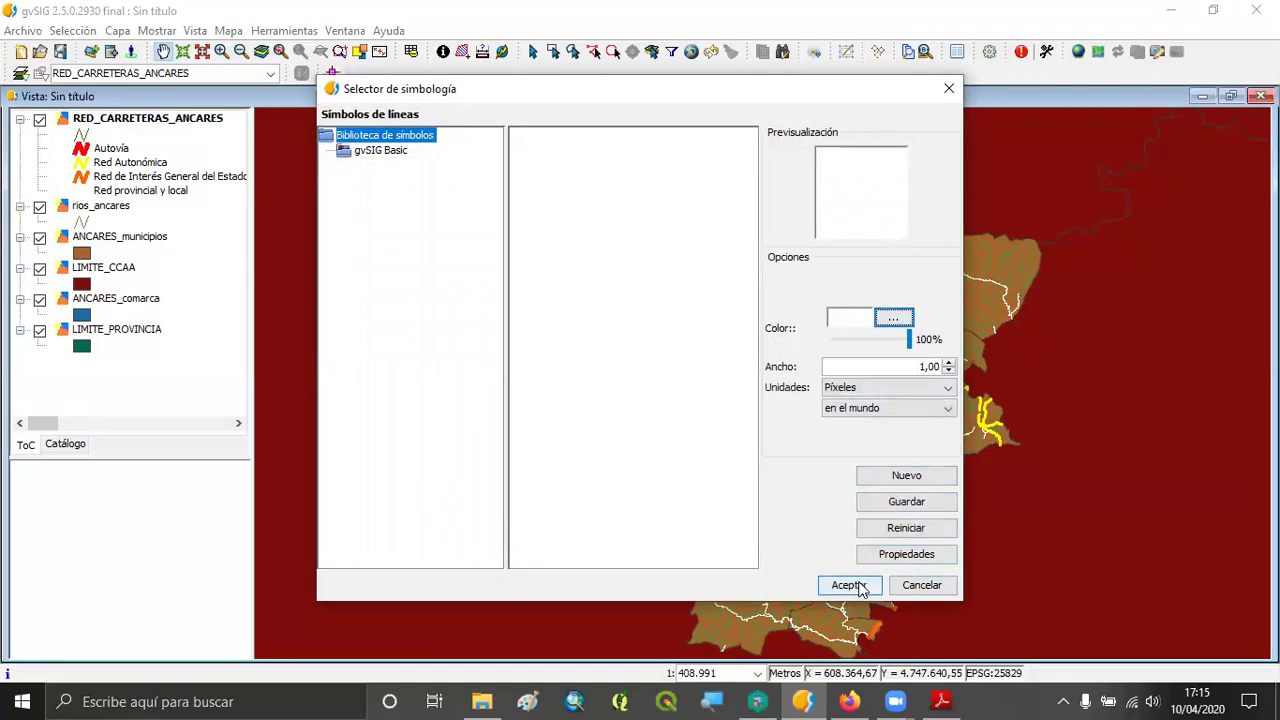
{"action": "left_click", "coordinate": [858, 594]}
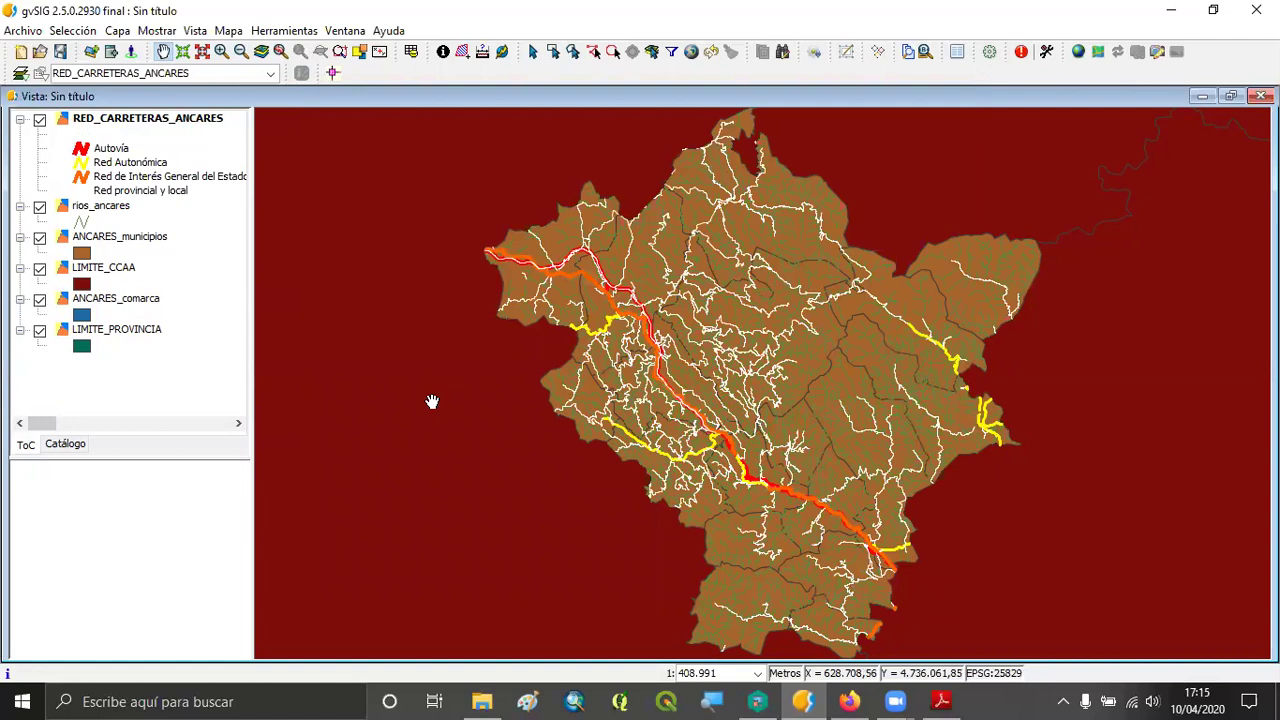
Step: Change the line colour of the rios_ancares layer to turquoise
{"action": "left_click", "coordinate": [108, 206]}
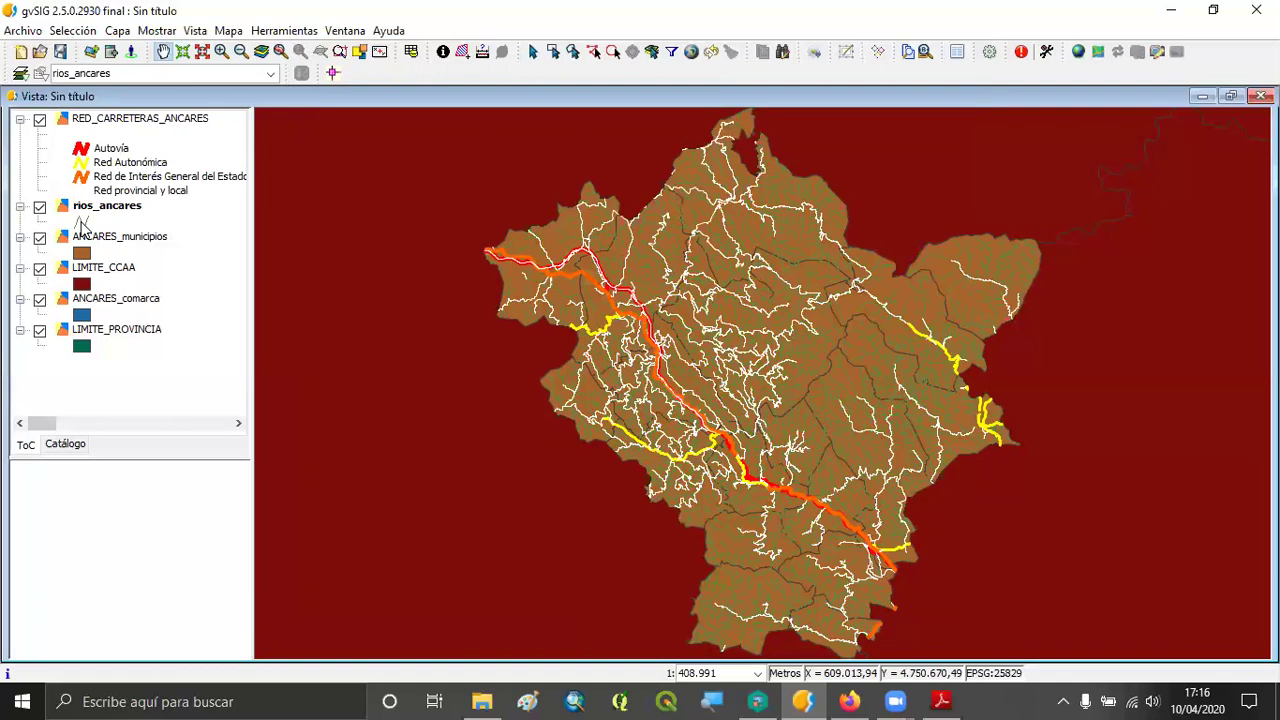
{"action": "double_click", "coordinate": [81, 222]}
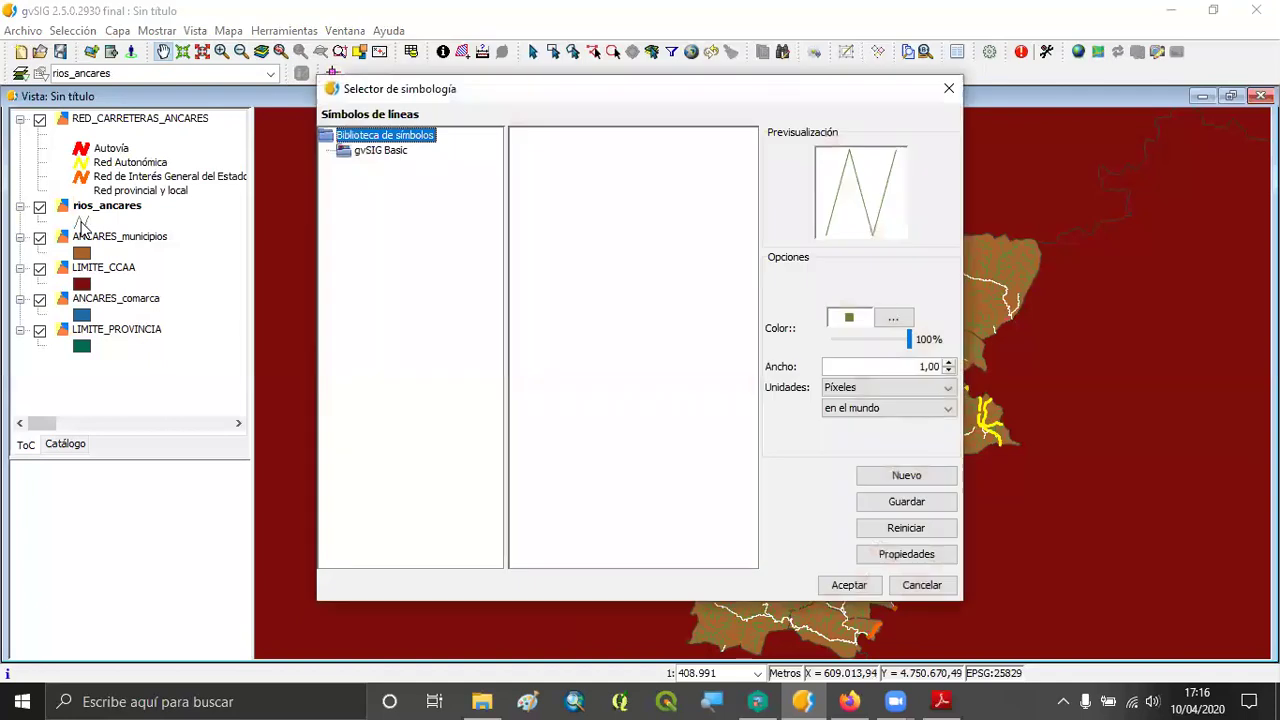
{"action": "left_click", "coordinate": [893, 318]}
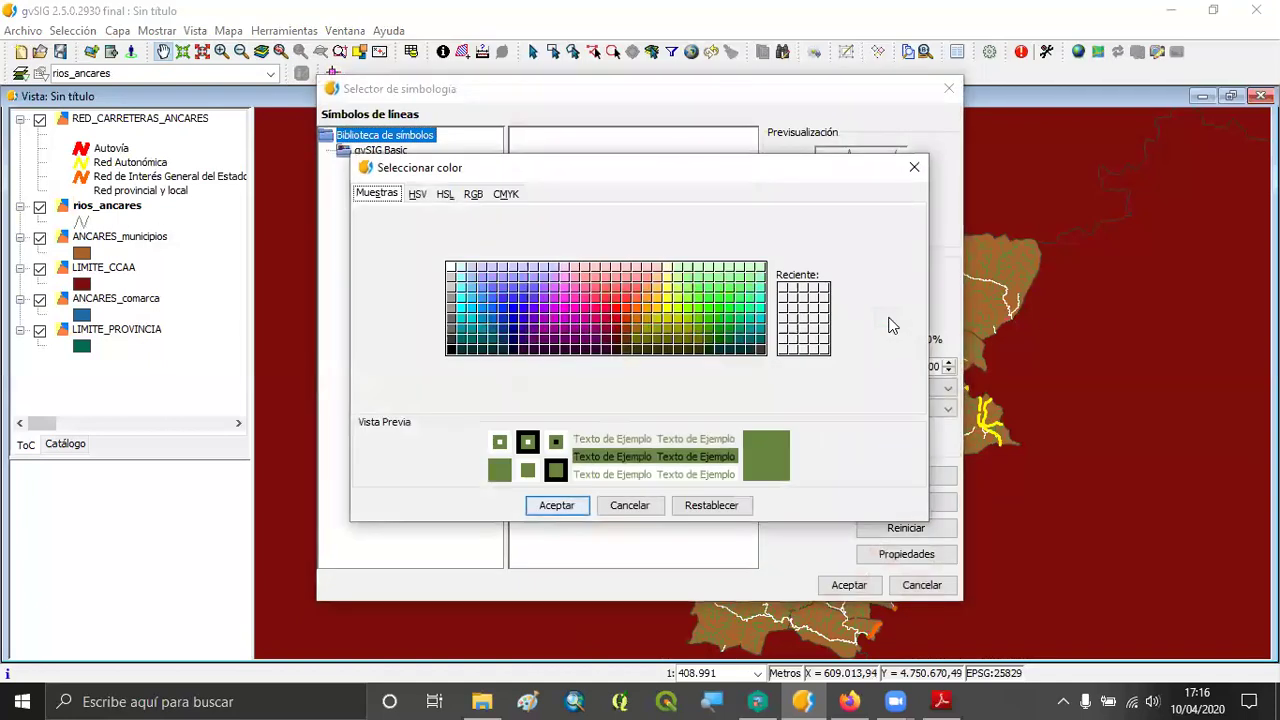
{"action": "left_click", "coordinate": [471, 319]}
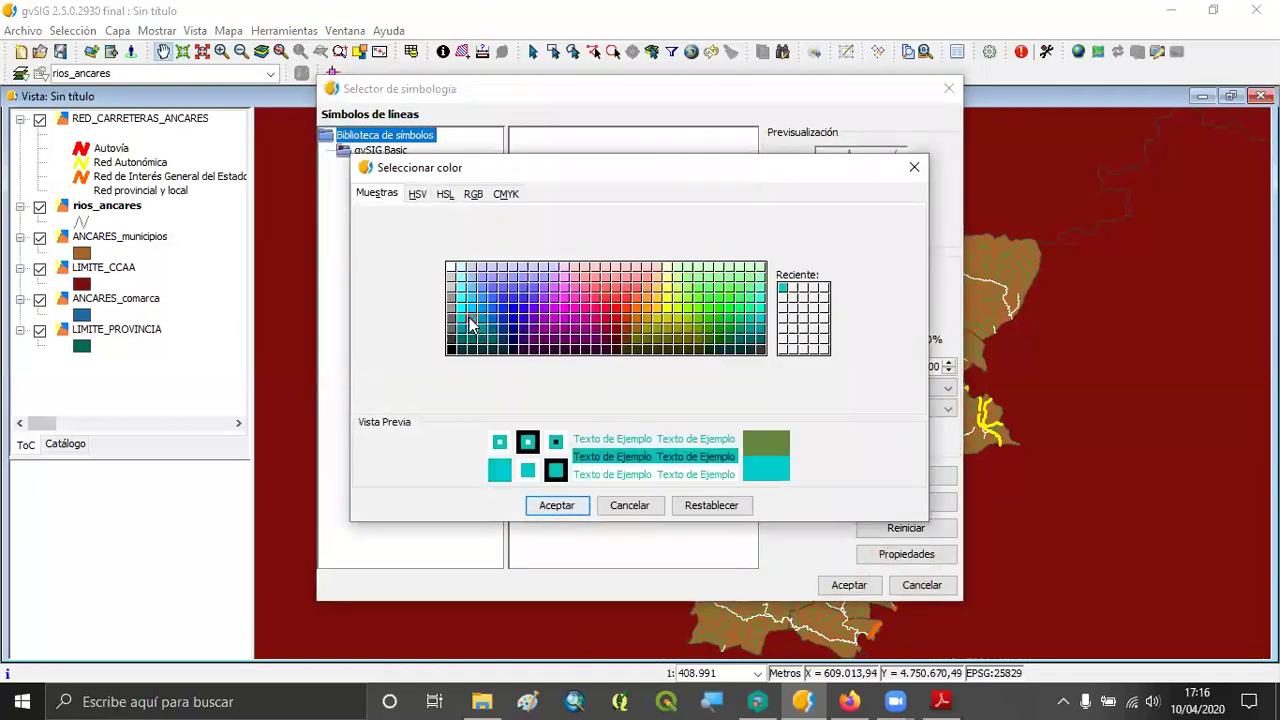
{"action": "left_click", "coordinate": [565, 506]}
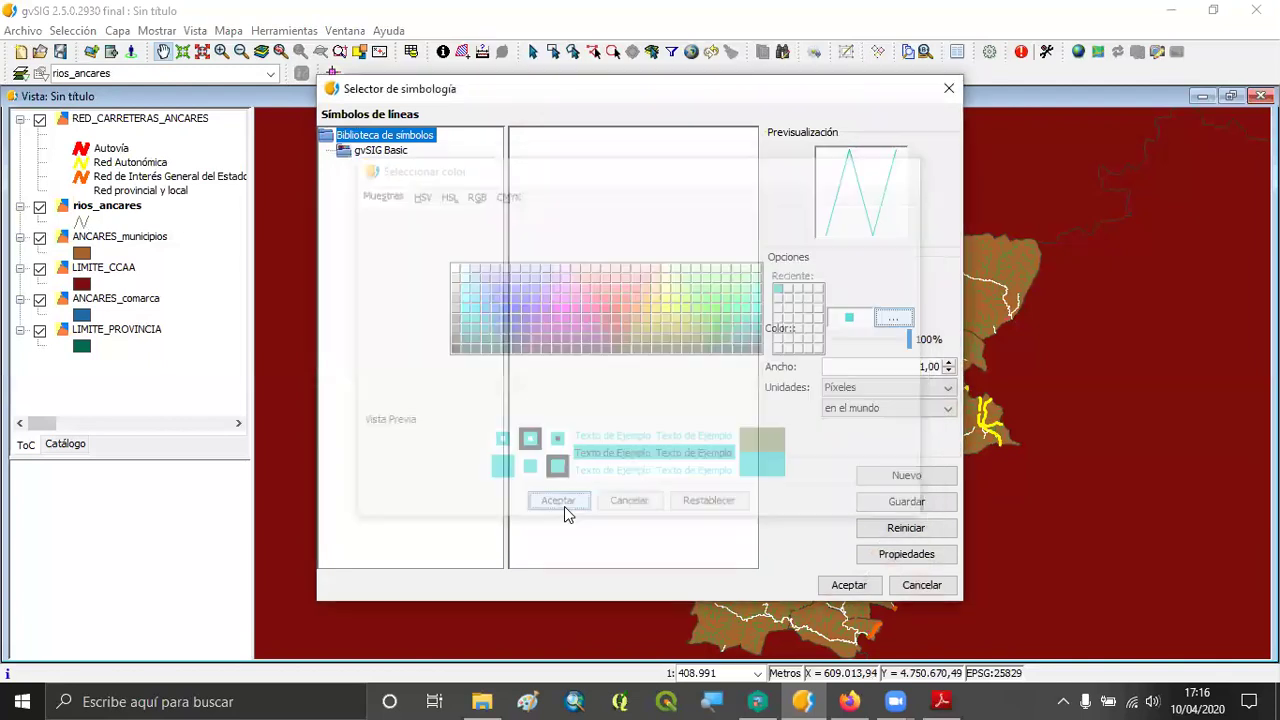
{"action": "left_click", "coordinate": [849, 585]}
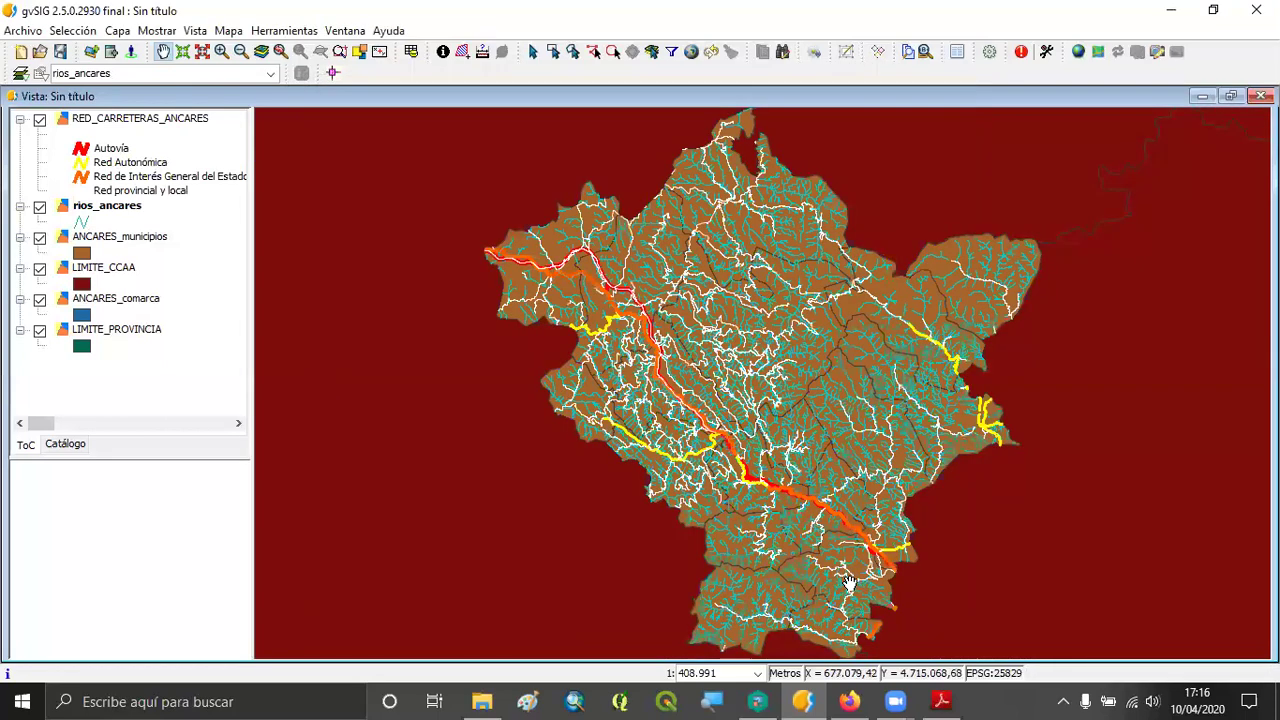
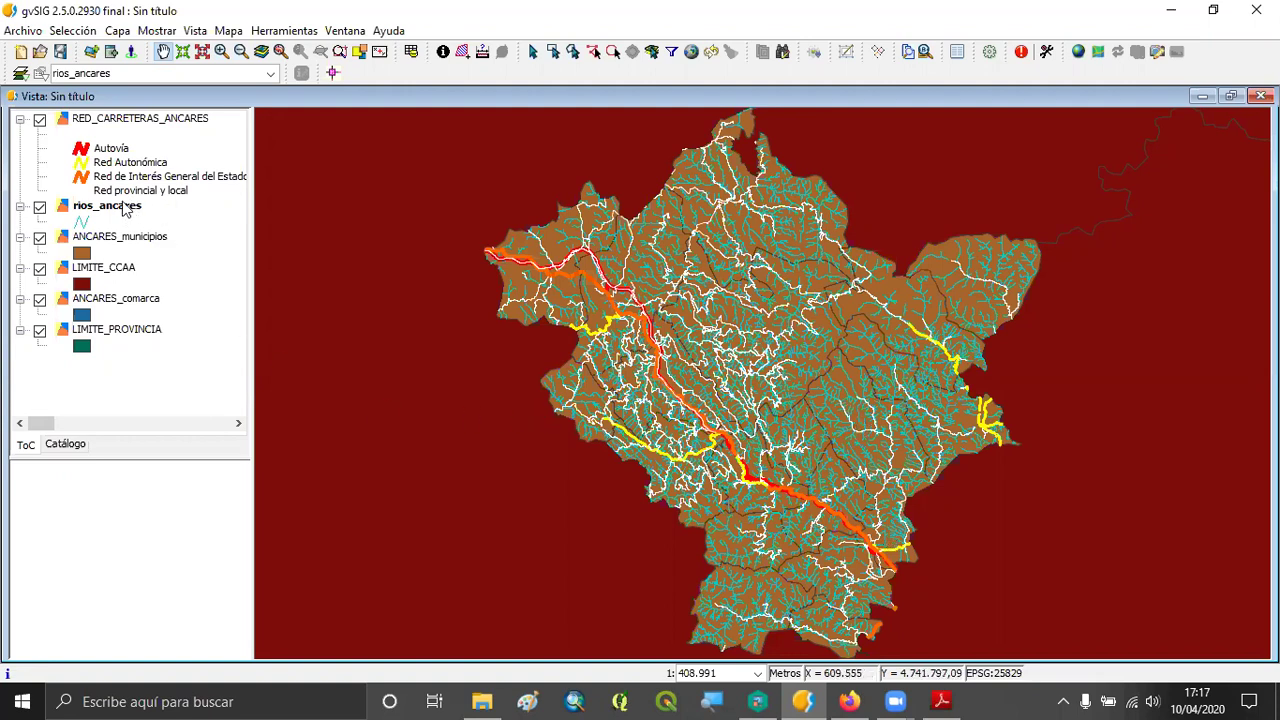
Step: Restrict the rios_ancares display by scale, entering 400000 for Esté por debajo de and 1 for Esté por encima de, and accept the properties
{"action": "right_click", "coordinate": [123, 205]}
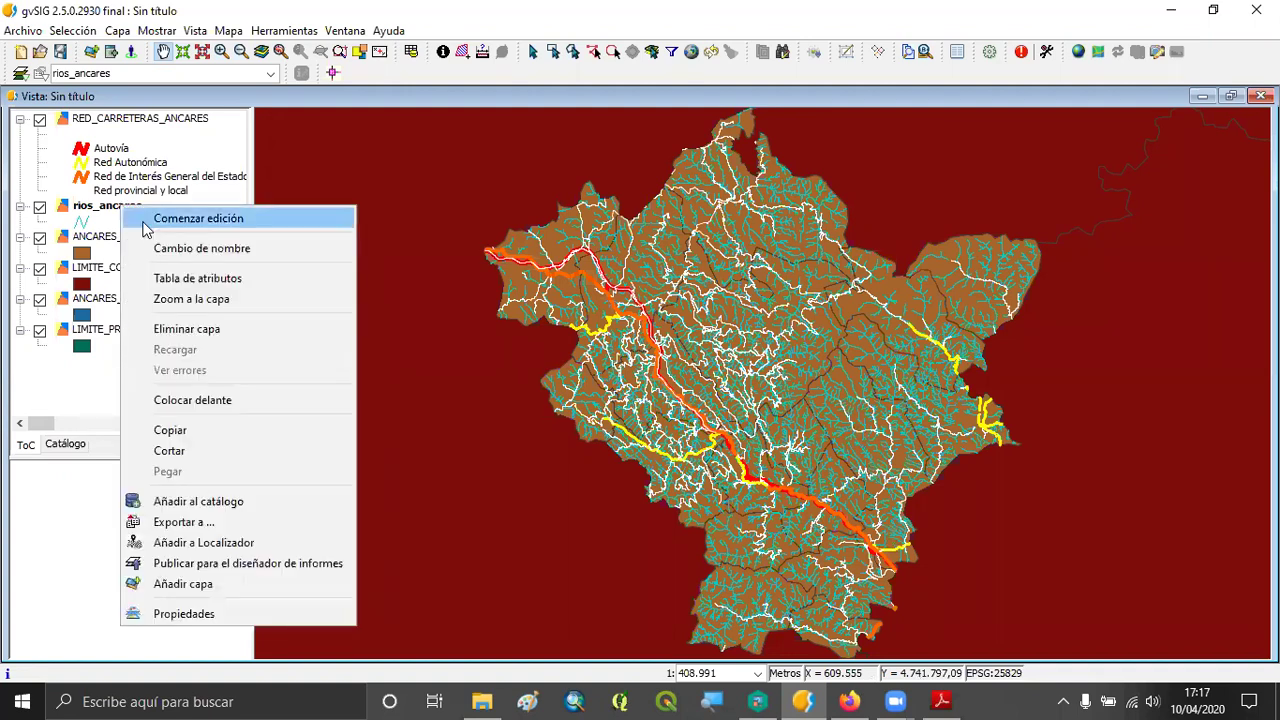
{"action": "left_click", "coordinate": [186, 613]}
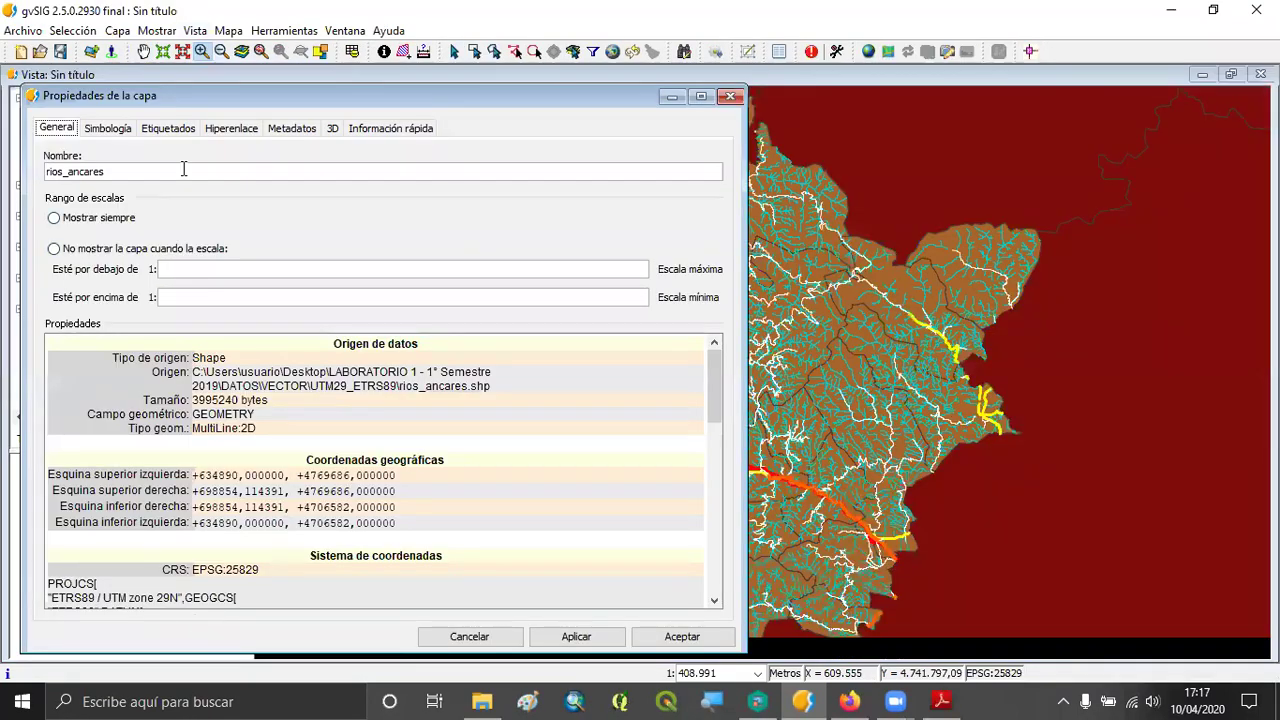
{"action": "left_click", "coordinate": [54, 249]}
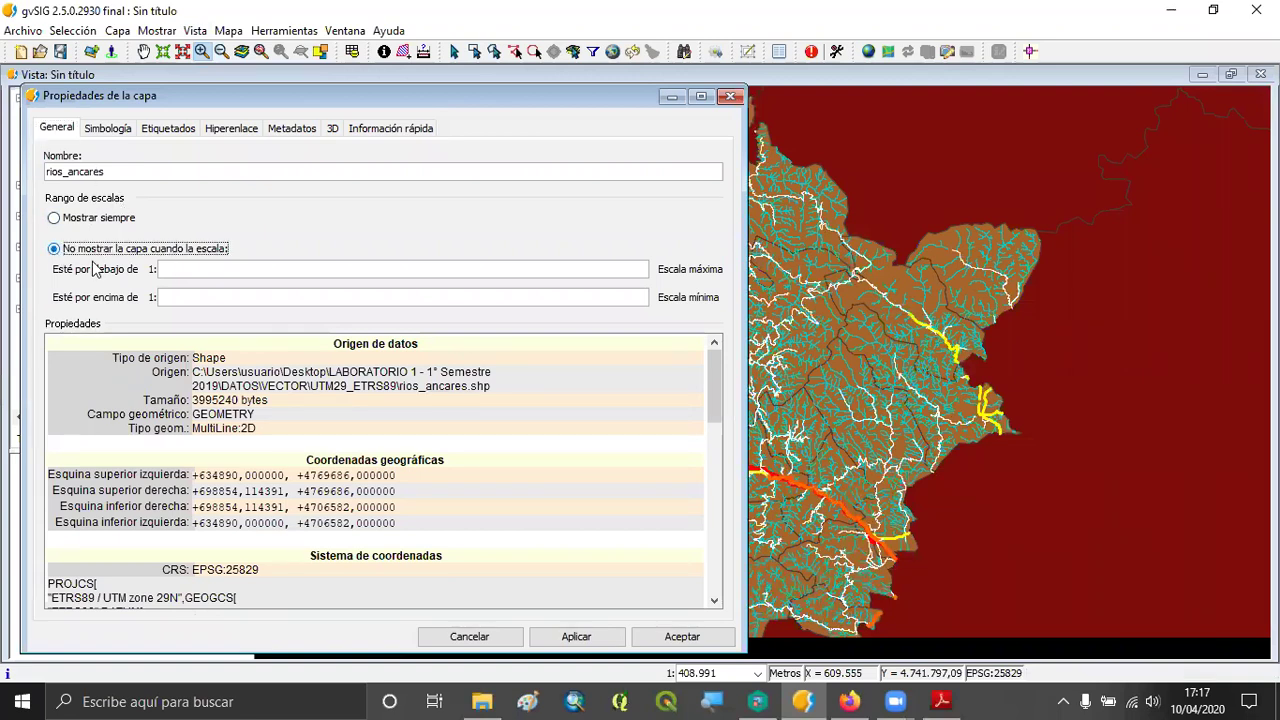
{"action": "left_click", "coordinate": [215, 270]}
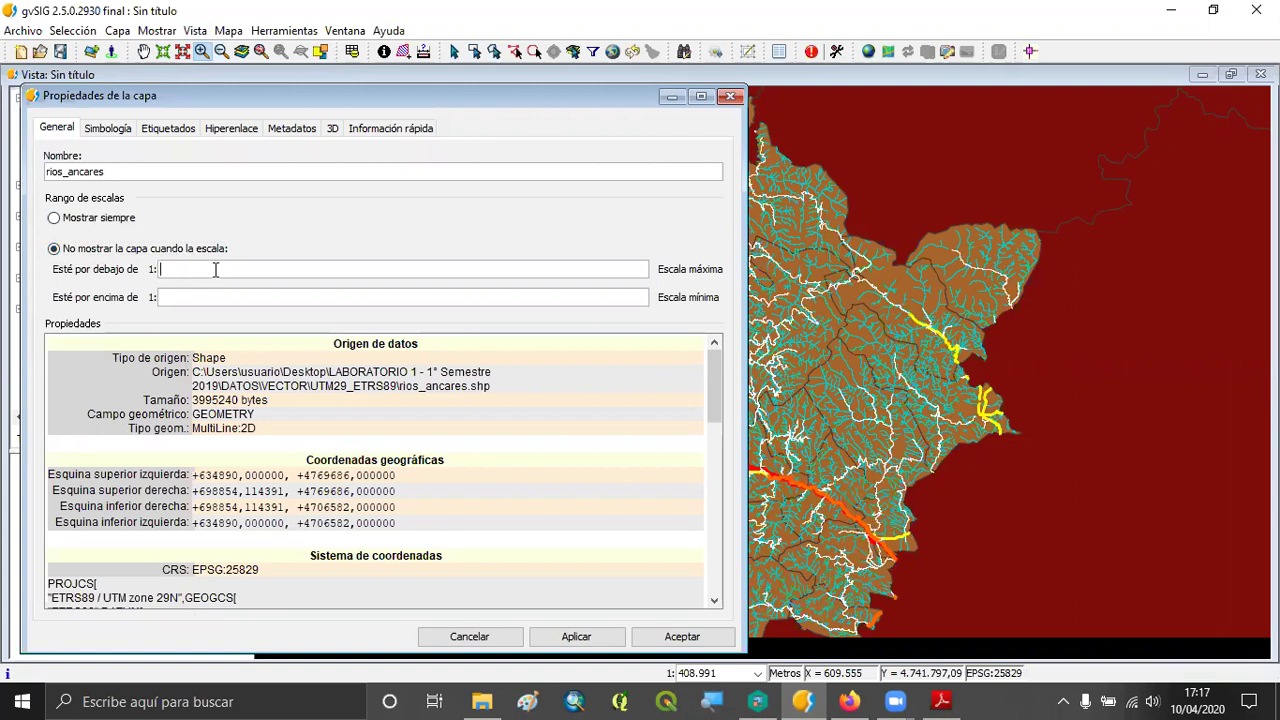
{"action": "type", "text": "400000"}
{"action": "left_click", "coordinate": [204, 298]}
{"action": "type", "text": "5"}
{"action": "key", "text": "BackSpace"}
{"action": "type", "text": "1"}
{"action": "left_click", "coordinate": [603, 646]}
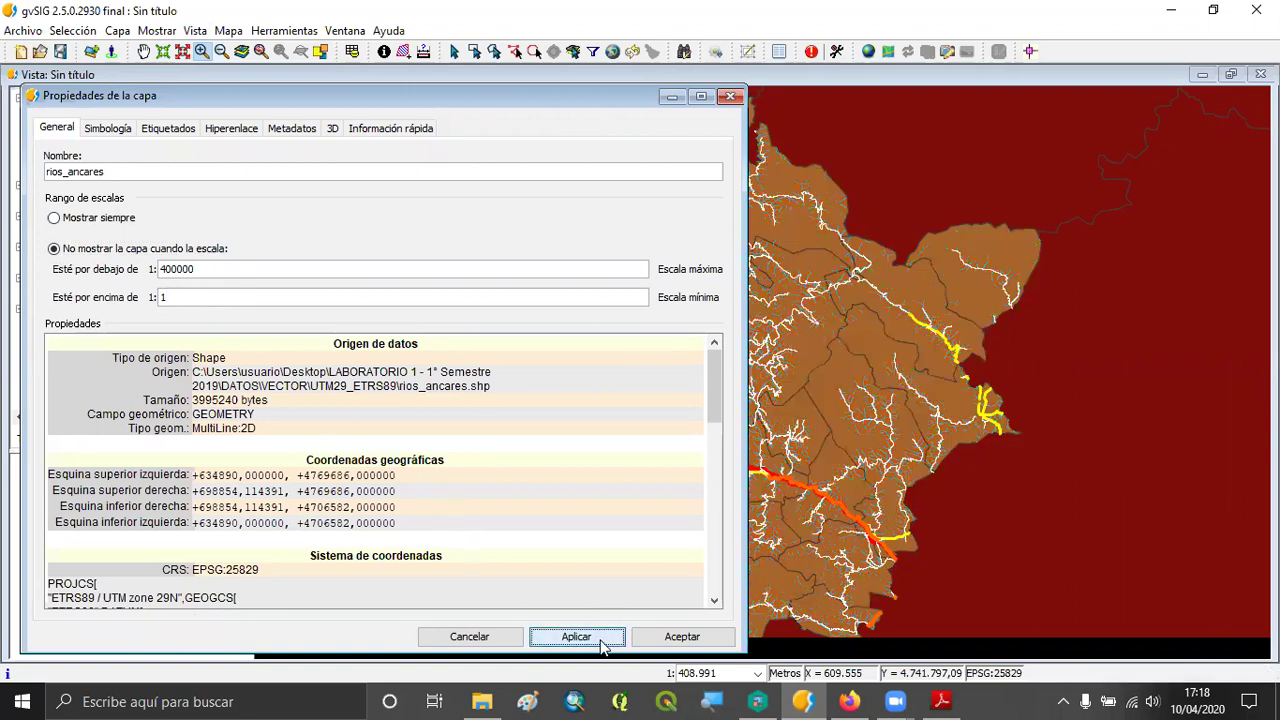
{"action": "left_click", "coordinate": [672, 638]}
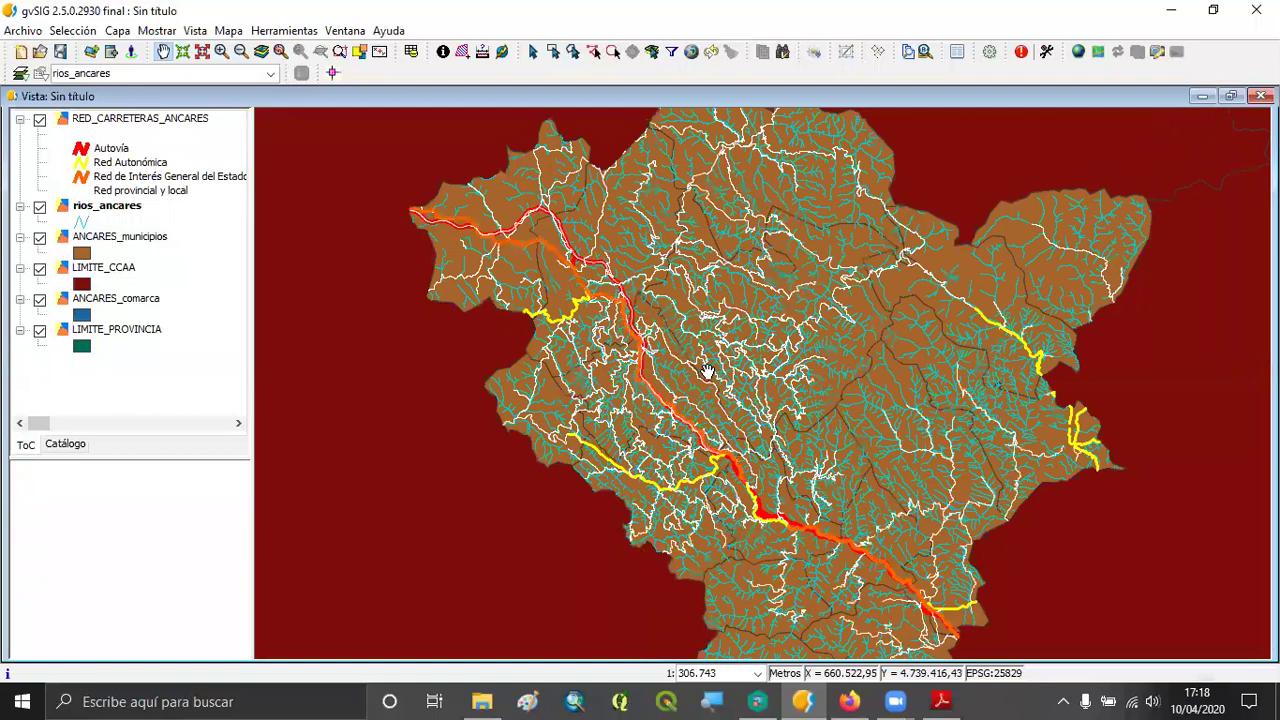
Step: Check the visibility of the rios_ancares layer at map scales on both sides of the 1:400000 limit
{"action": "scroll", "coordinate": [707, 372], "scroll_direction": "down", "scroll_amount": 1}
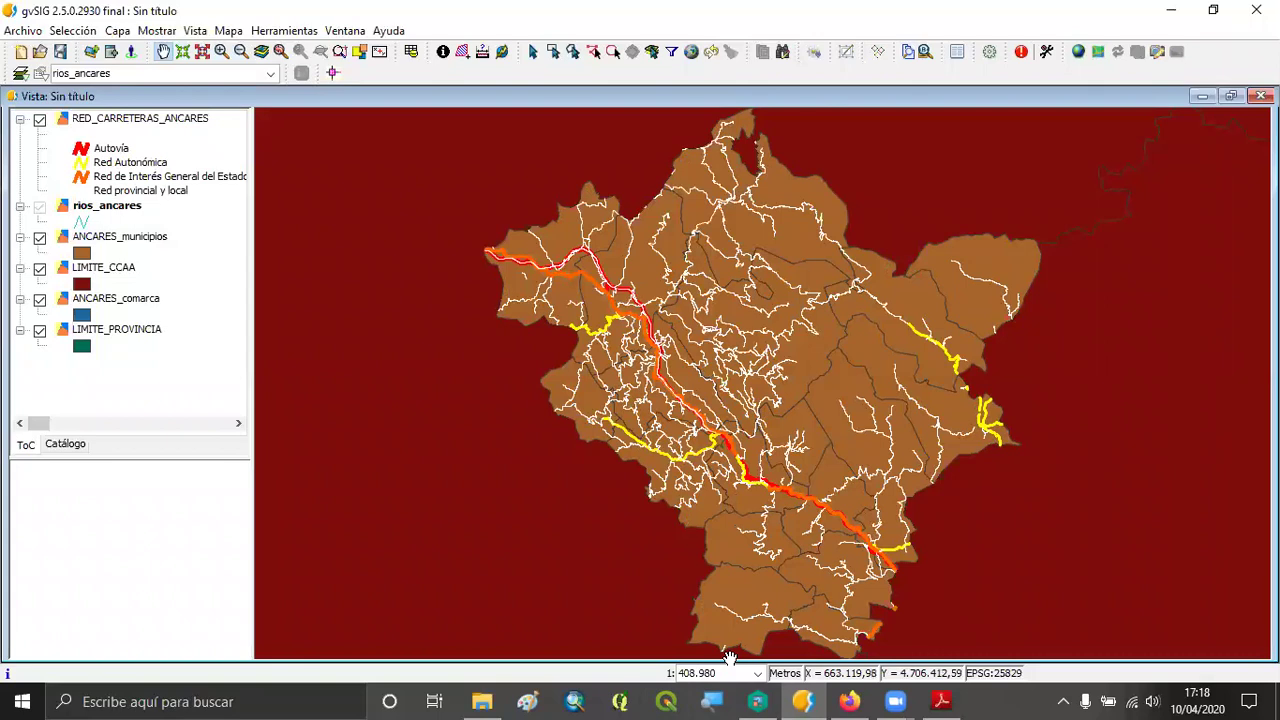
{"action": "scroll", "coordinate": [763, 380], "scroll_direction": "up", "scroll_amount": 1}
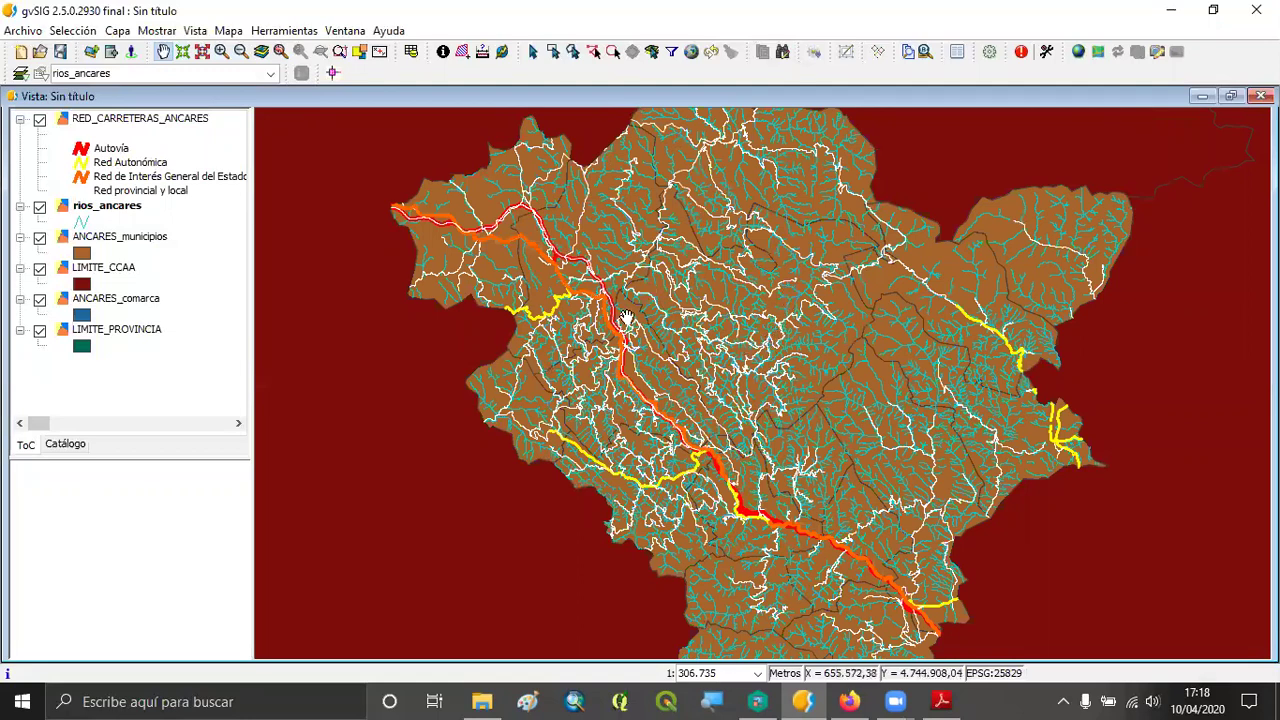
{"action": "scroll", "coordinate": [752, 385], "scroll_direction": "down", "scroll_amount": 1}
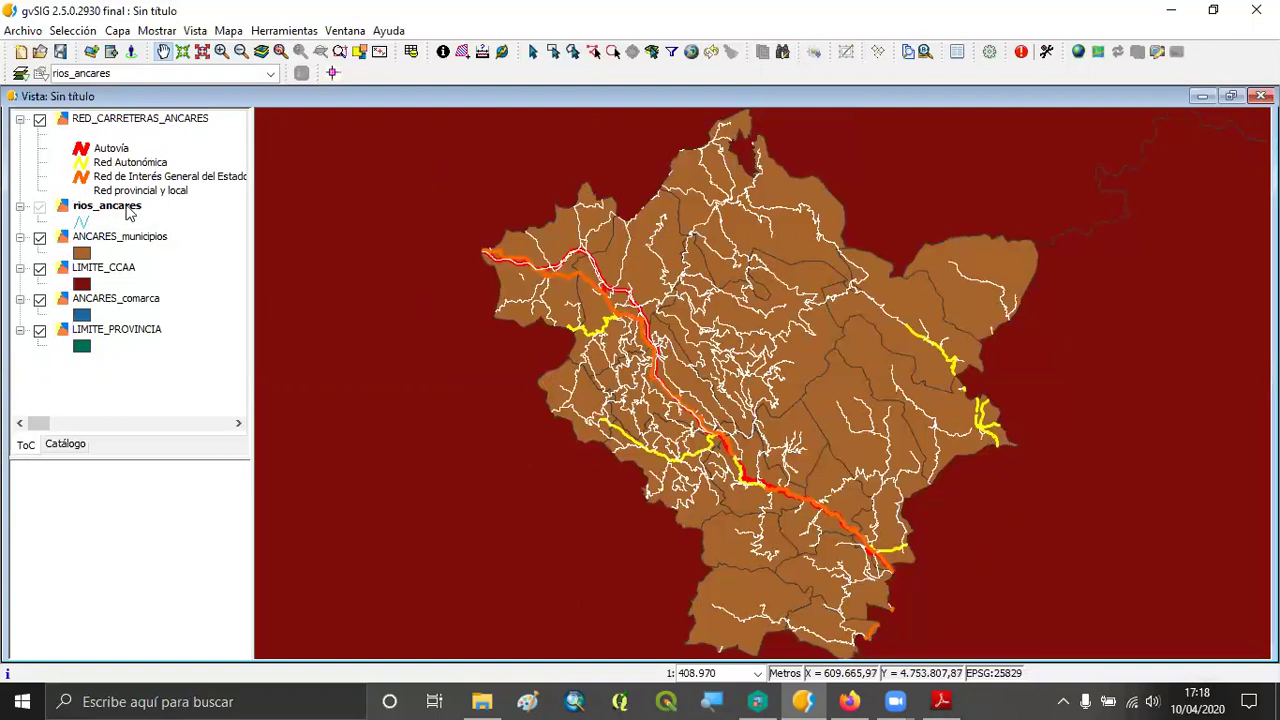
{"action": "left_click", "coordinate": [40, 206]}
{"action": "scroll", "coordinate": [735, 385], "scroll_direction": "up", "scroll_amount": 1}
{"action": "scroll", "coordinate": [735, 385], "scroll_direction": "down", "scroll_amount": 1}
Step: Turn off the fill of the ANCARES_municipios polygon symbol, set its border colour to black and apply the symbol
{"action": "left_click", "coordinate": [143, 240]}
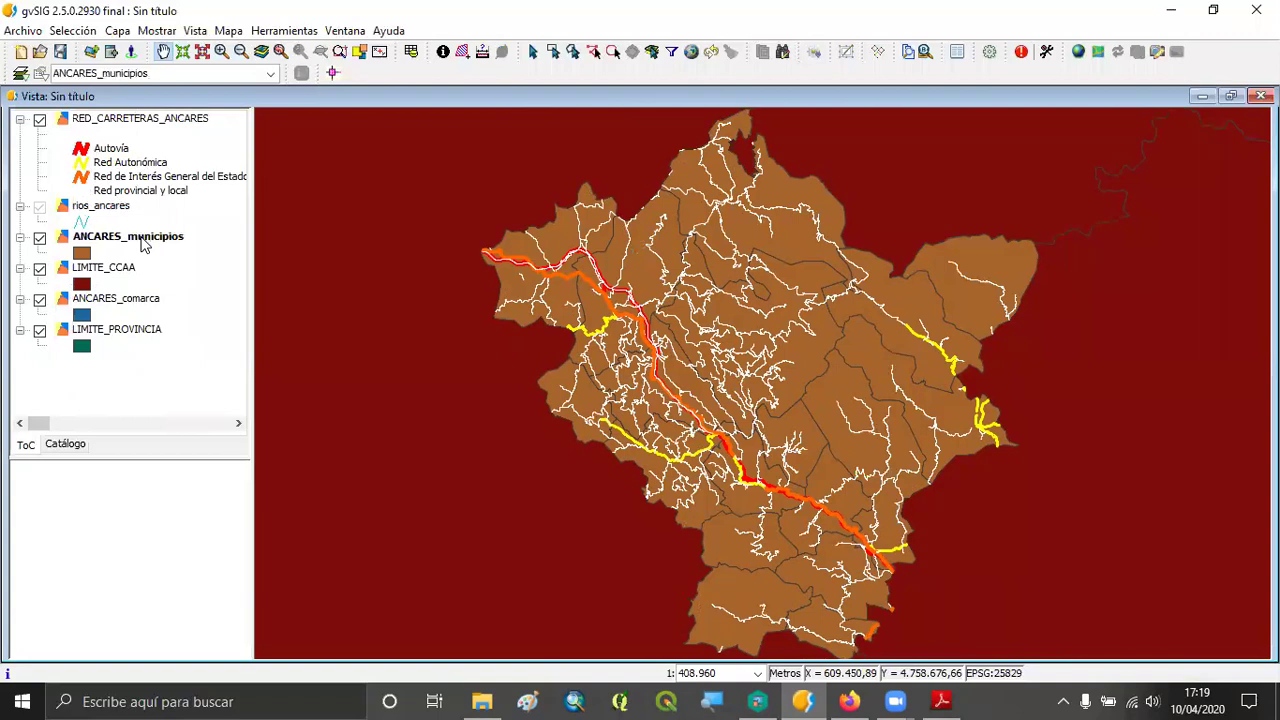
{"action": "double_click", "coordinate": [82, 254]}
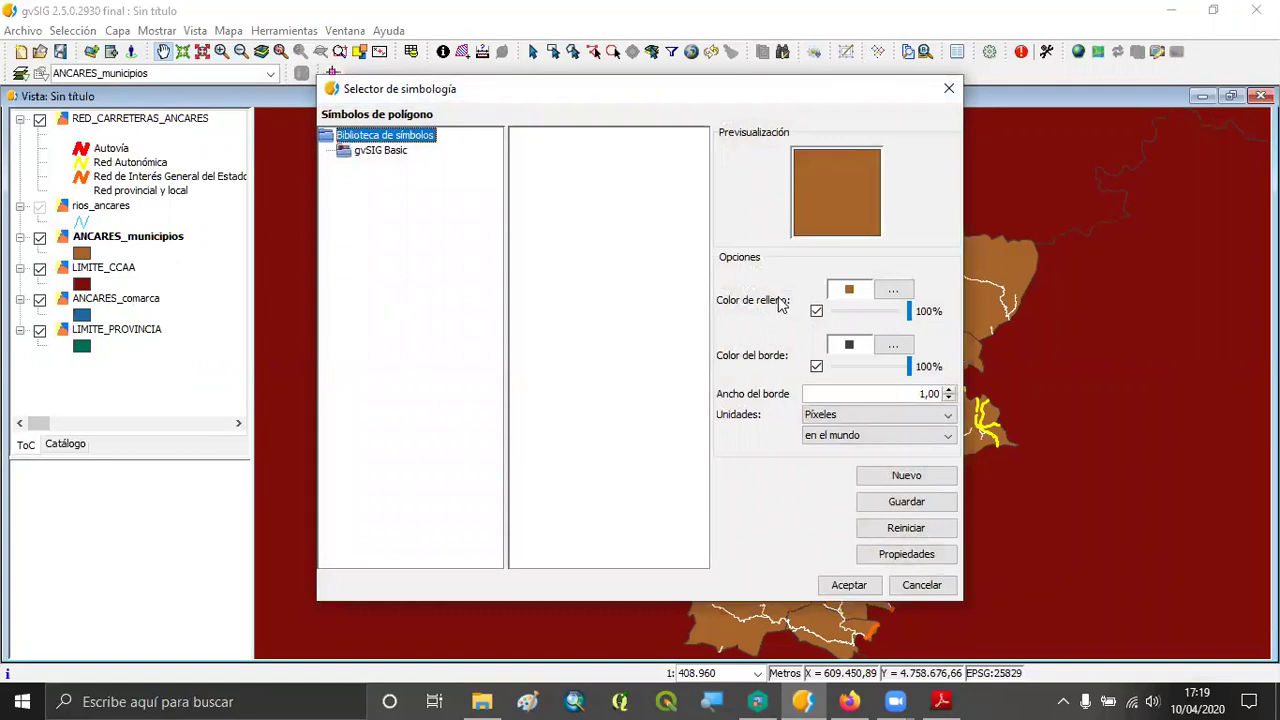
{"action": "left_click", "coordinate": [817, 312]}
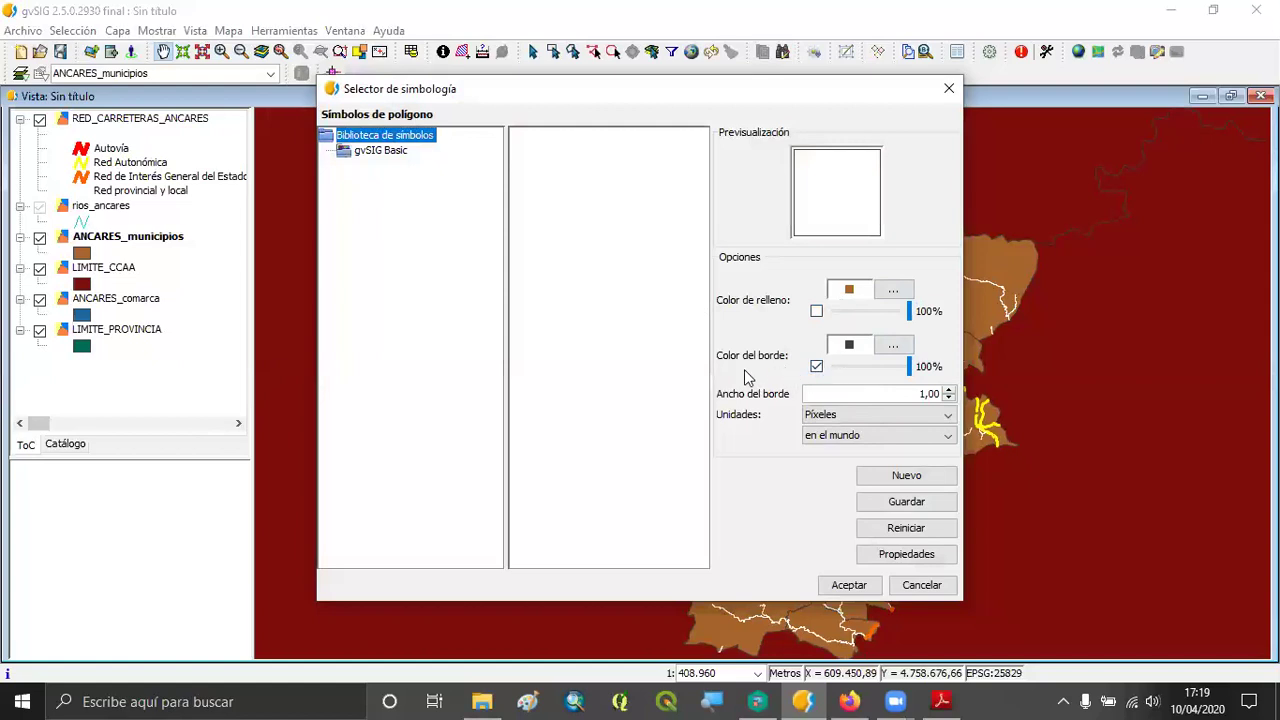
{"action": "left_click", "coordinate": [894, 346]}
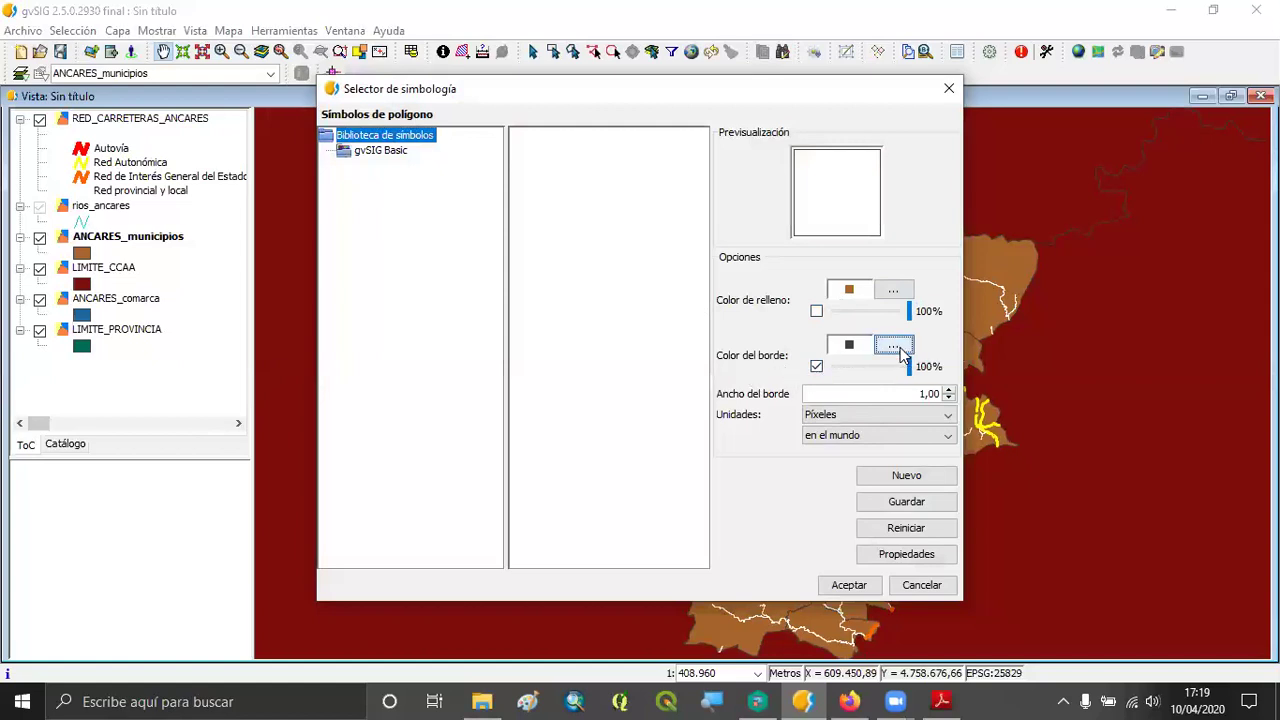
{"action": "left_click", "coordinate": [452, 350]}
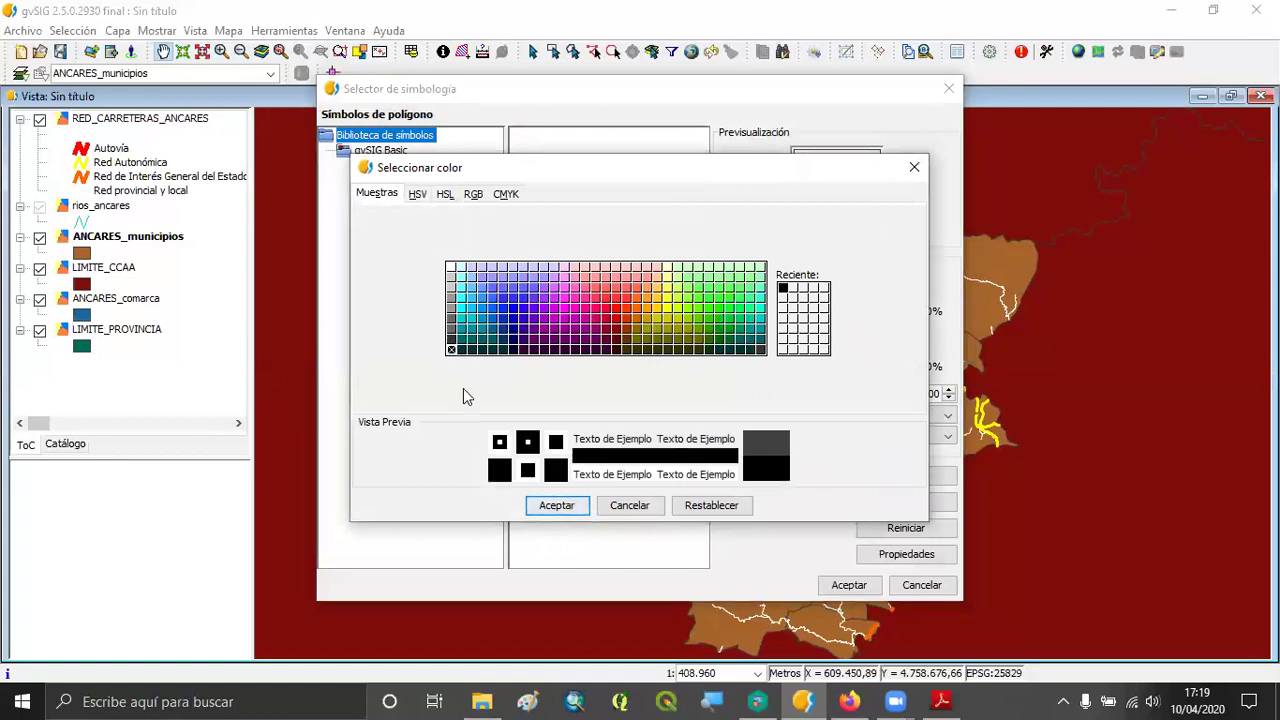
{"action": "left_click", "coordinate": [555, 505]}
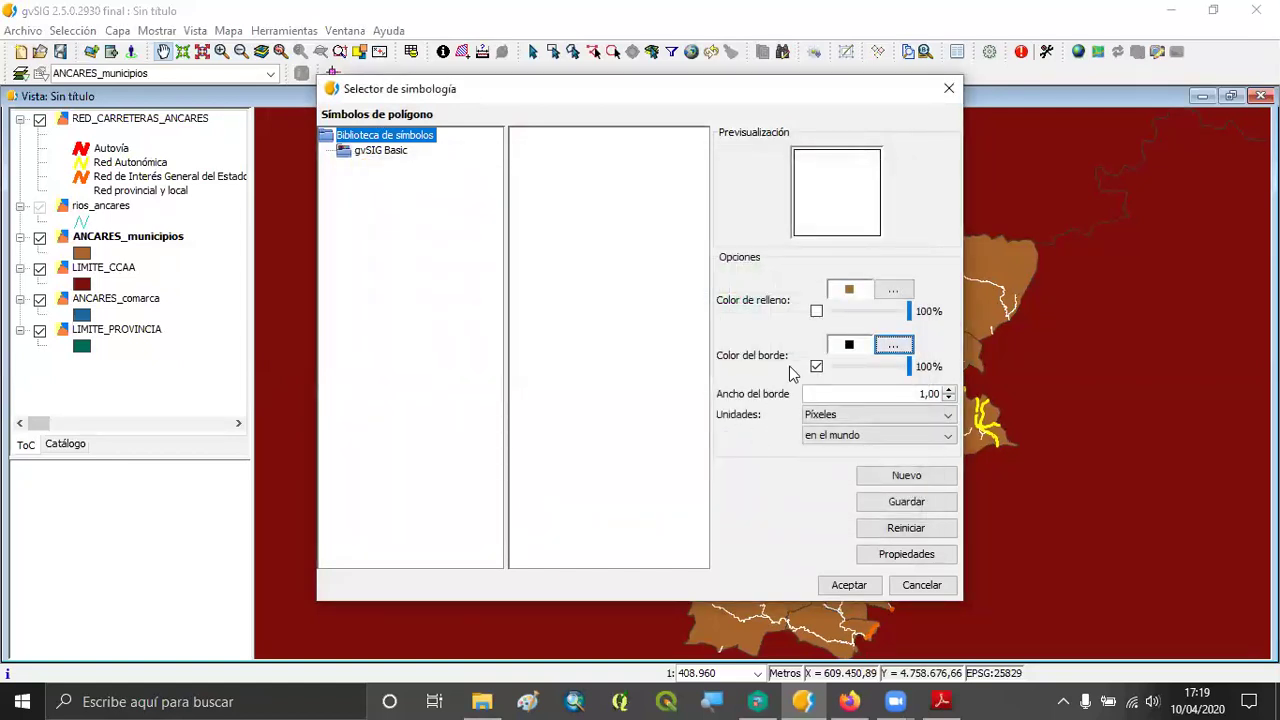
{"action": "left_click", "coordinate": [850, 586]}
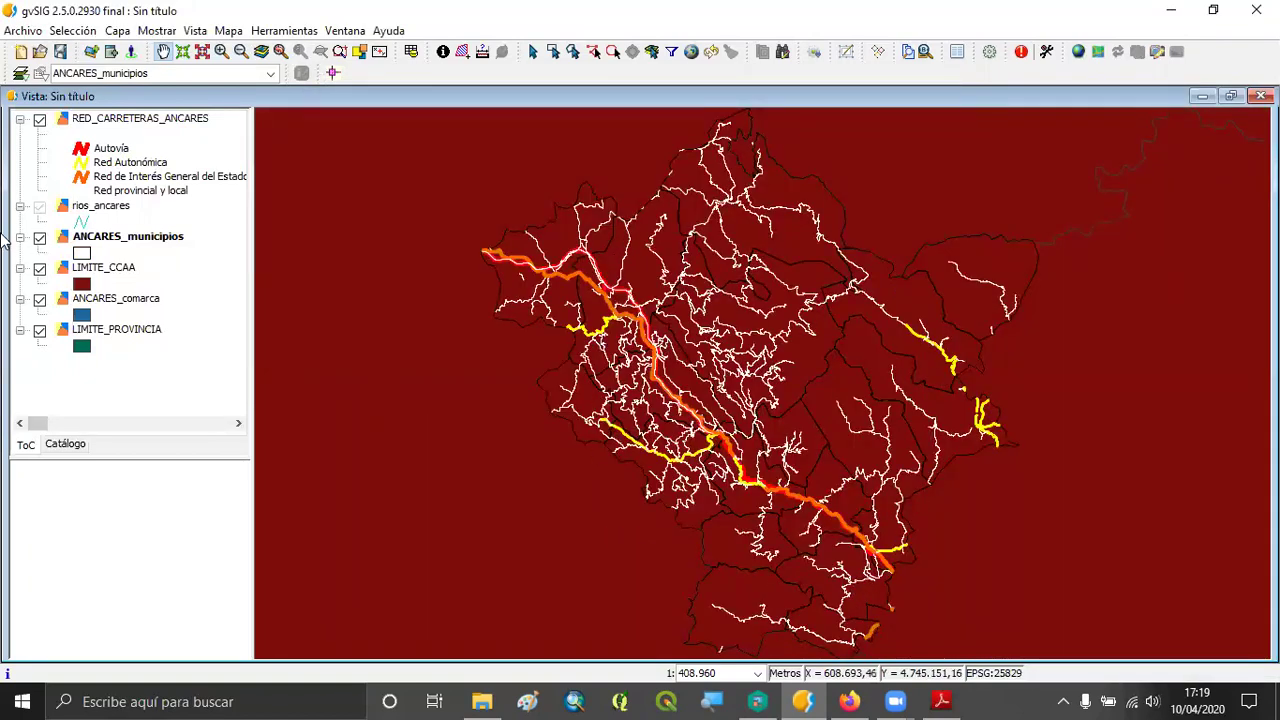
Step: Move the ANCARES_comarca layer below LIMITE_PROVINCIA so it sits last in the layer order
{"action": "left_click", "coordinate": [125, 300]}
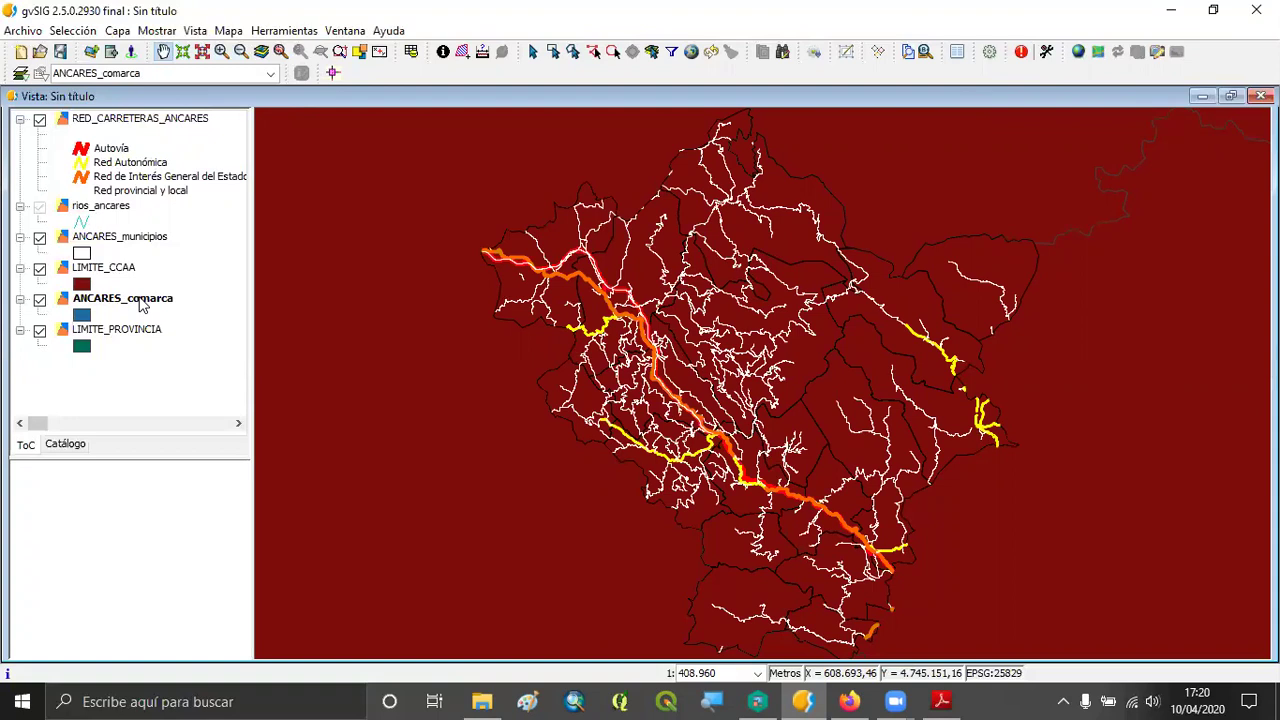
{"action": "left_click_drag", "start_coordinate": [128, 305], "coordinate": [127, 355]}
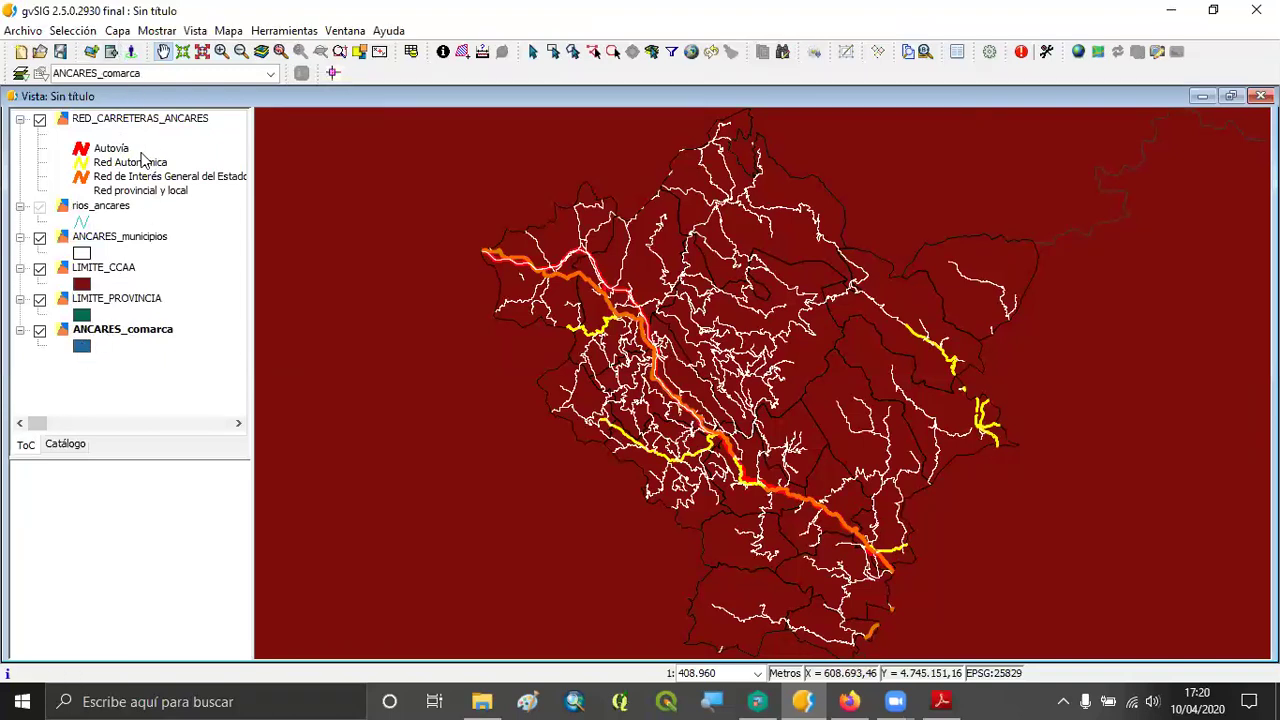
{"action": "left_click", "coordinate": [104, 300]}
{"action": "left_click", "coordinate": [116, 269]}
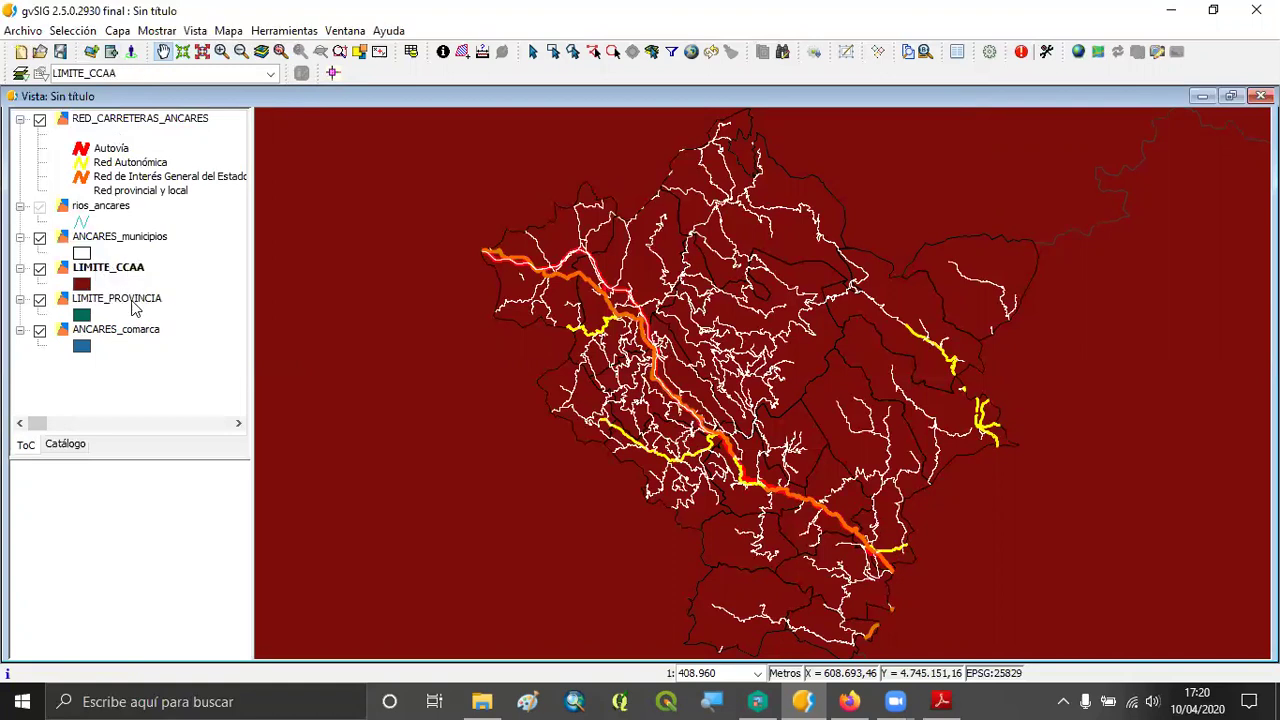
{"action": "left_click", "coordinate": [133, 307]}
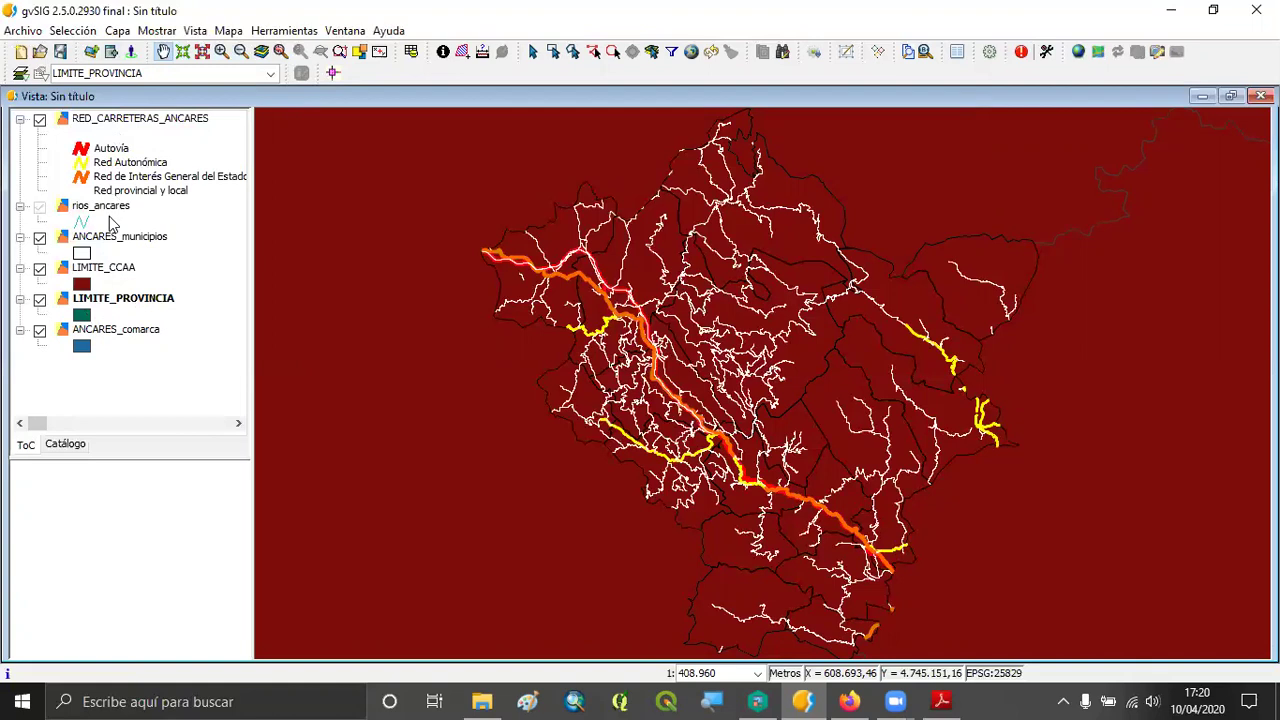
Step: Turn off the fill of the LIMITE_CCAA polygon symbol and set its border colour to bright pink
{"action": "left_click", "coordinate": [106, 268]}
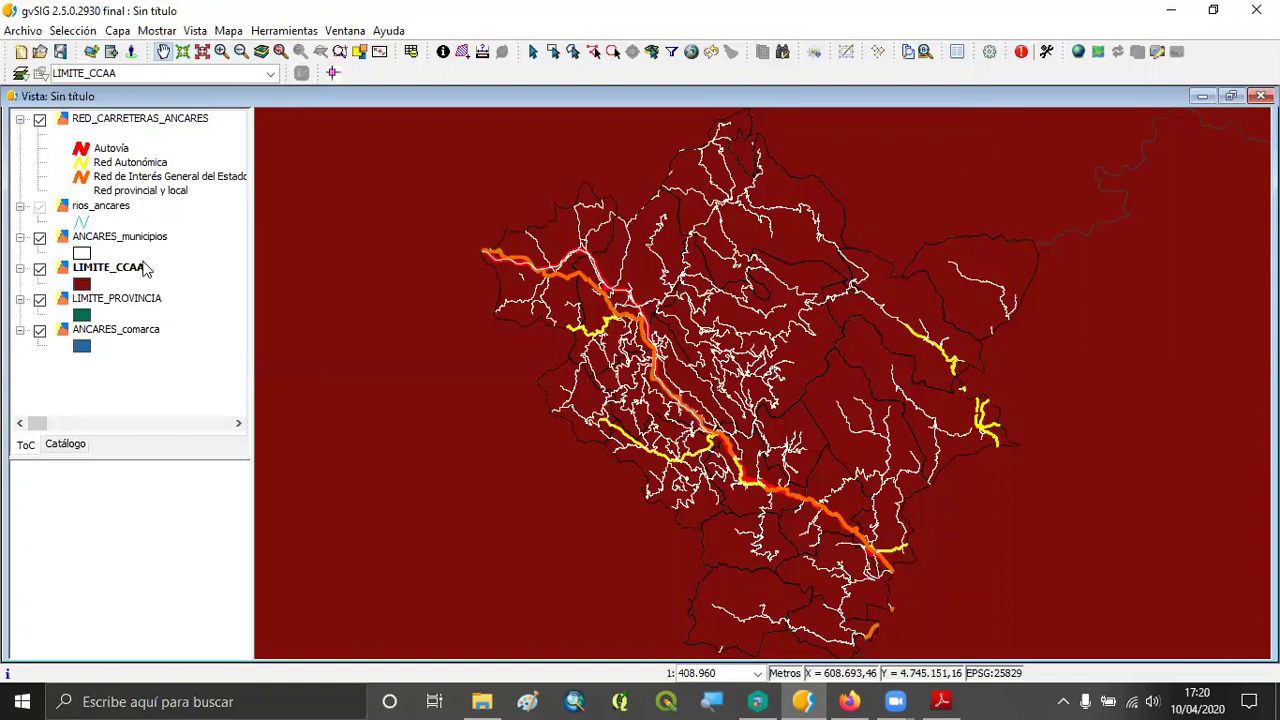
{"action": "double_click", "coordinate": [83, 287]}
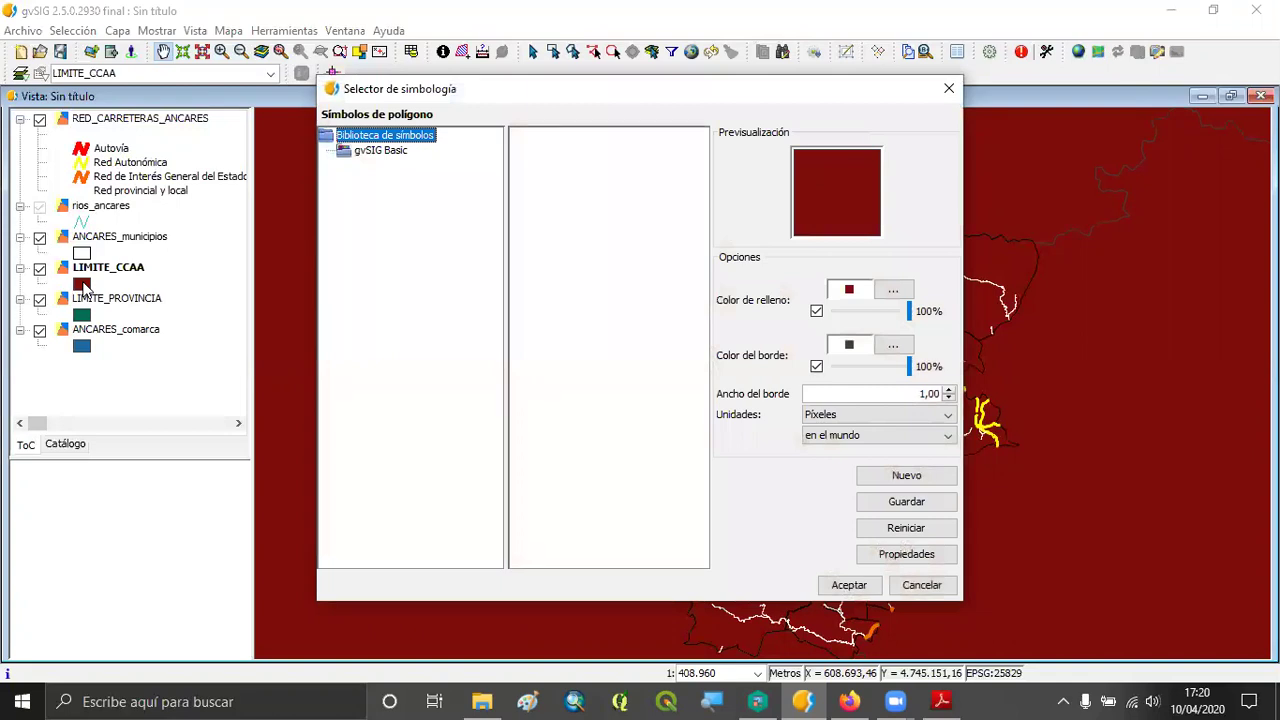
{"action": "left_click", "coordinate": [817, 312]}
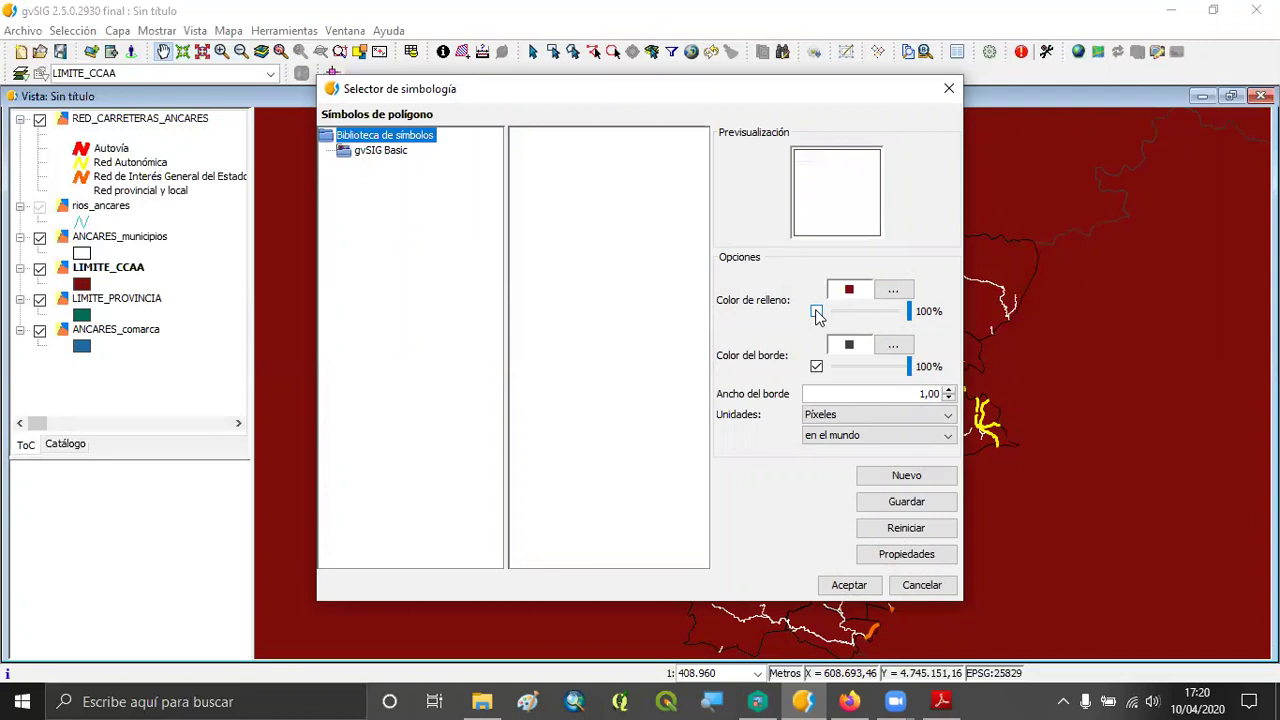
{"action": "left_click", "coordinate": [893, 347]}
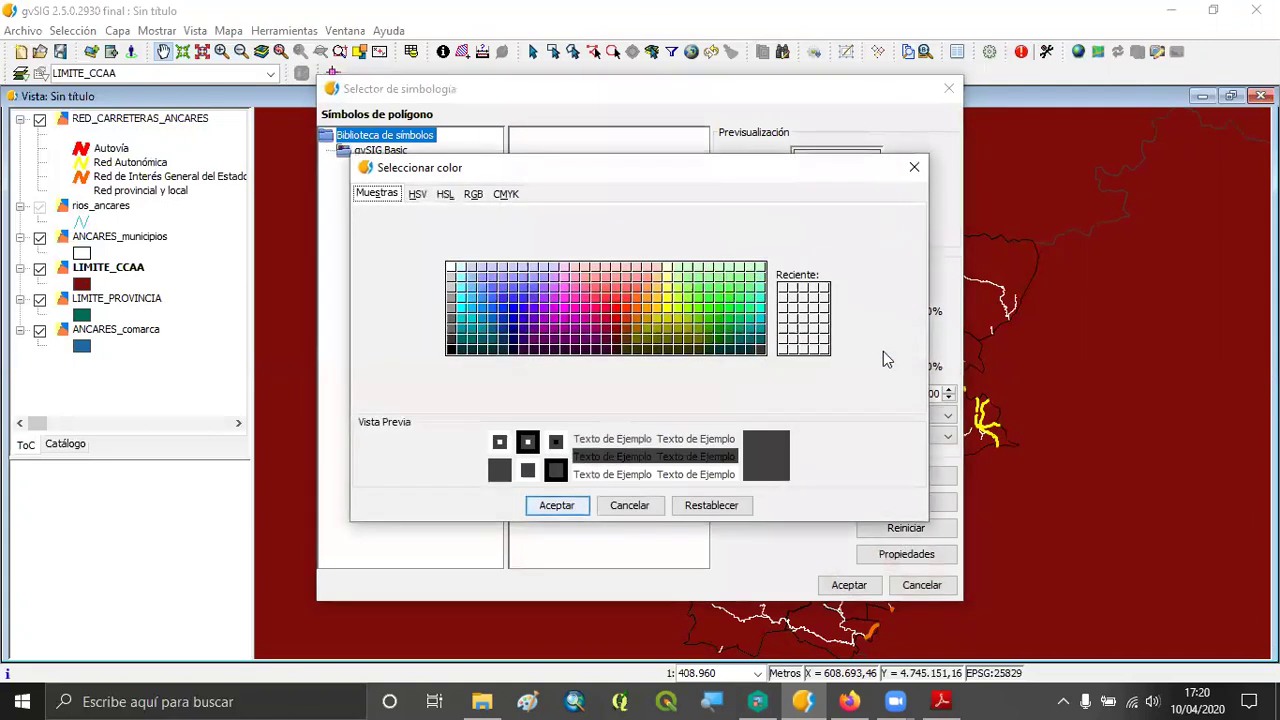
{"action": "left_click", "coordinate": [590, 314]}
{"action": "left_click", "coordinate": [557, 505]}
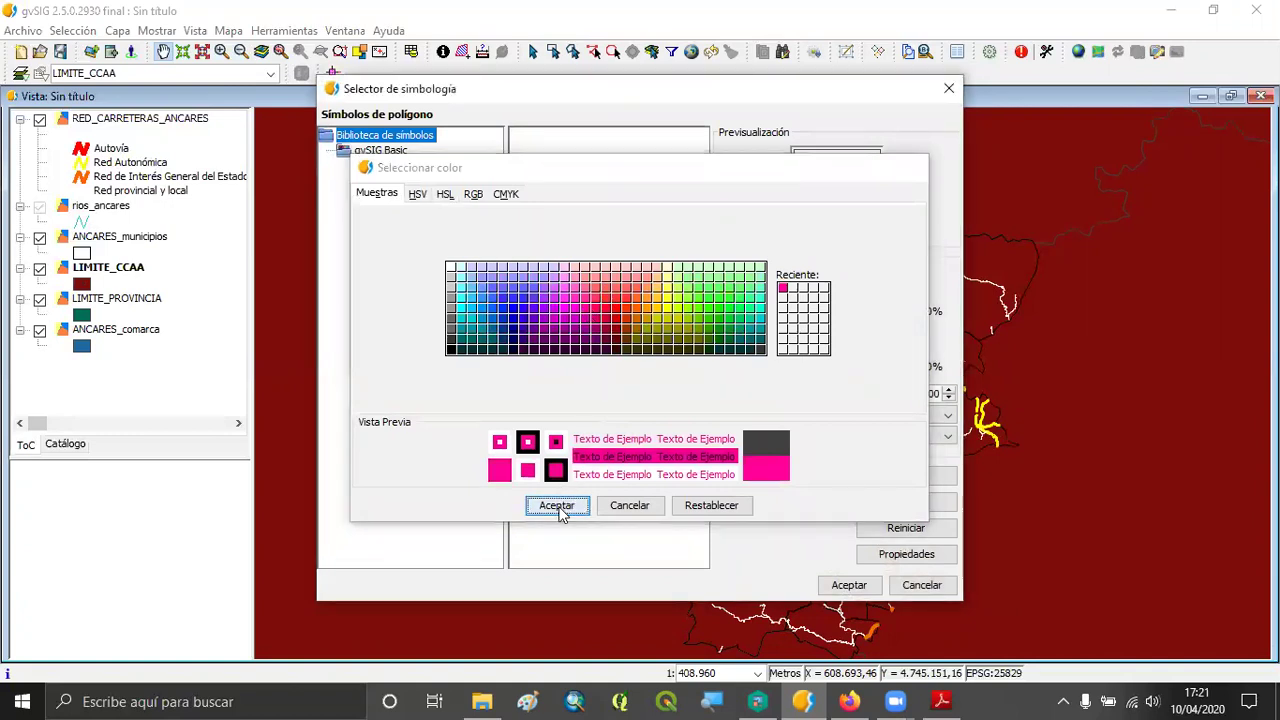
Step: Set the LIMITE_CCAA border width to 6 pixels and its border opacity to 50%, and apply the symbol
{"action": "left_click", "coordinate": [948, 390]}
{"action": "left_click", "coordinate": [948, 390]}
{"action": "left_click", "coordinate": [948, 390]}
{"action": "left_click", "coordinate": [948, 390]}
{"action": "left_click", "coordinate": [948, 390]}
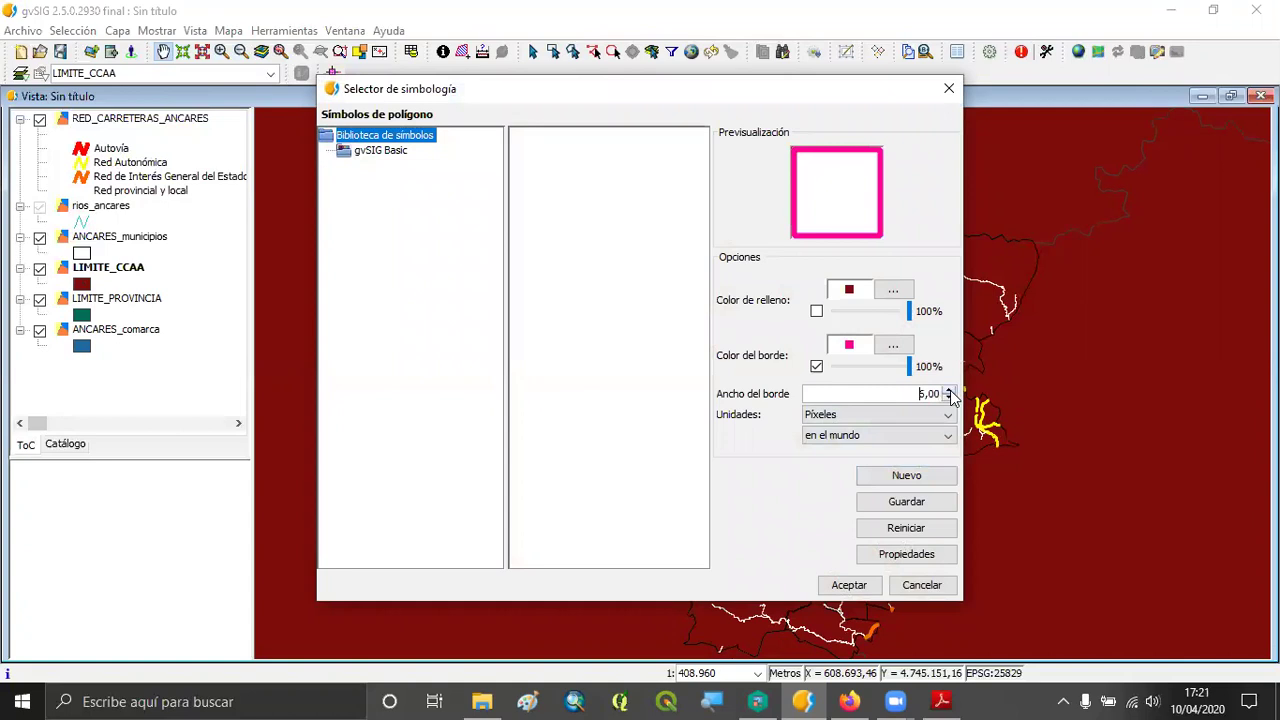
{"action": "left_click", "coordinate": [872, 375]}
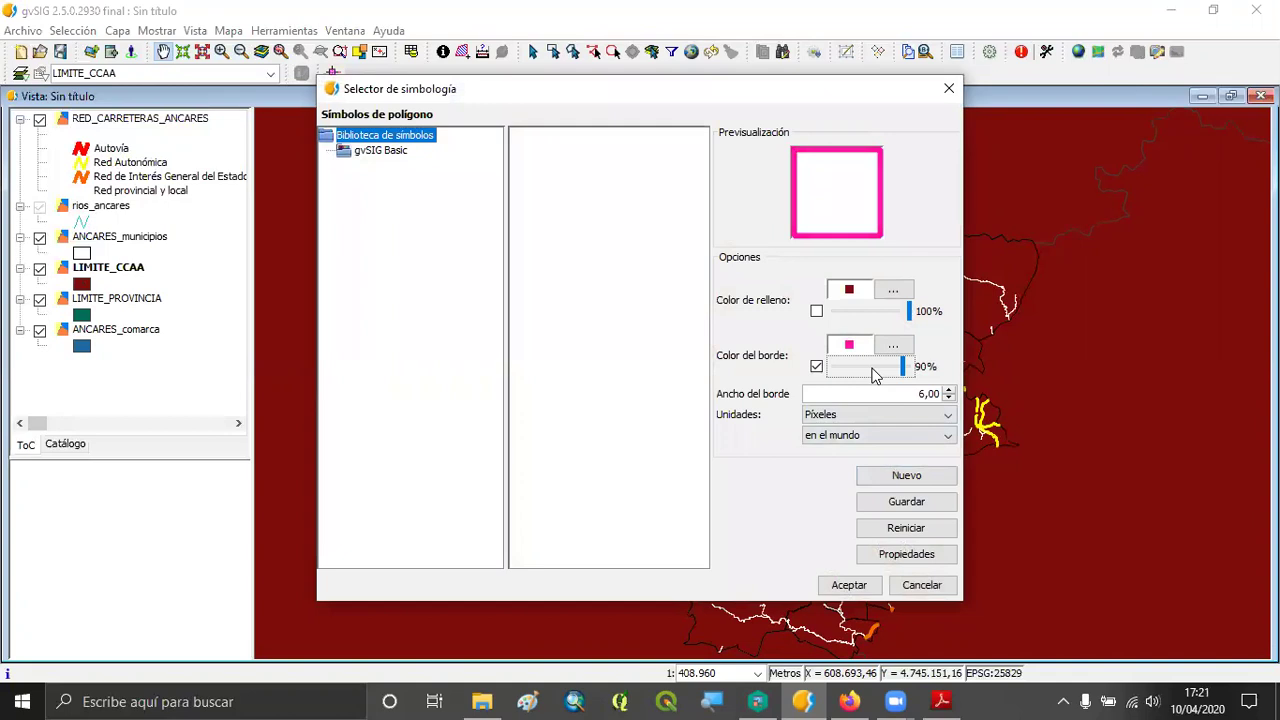
{"action": "left_click", "coordinate": [872, 375]}
{"action": "left_click", "coordinate": [872, 375]}
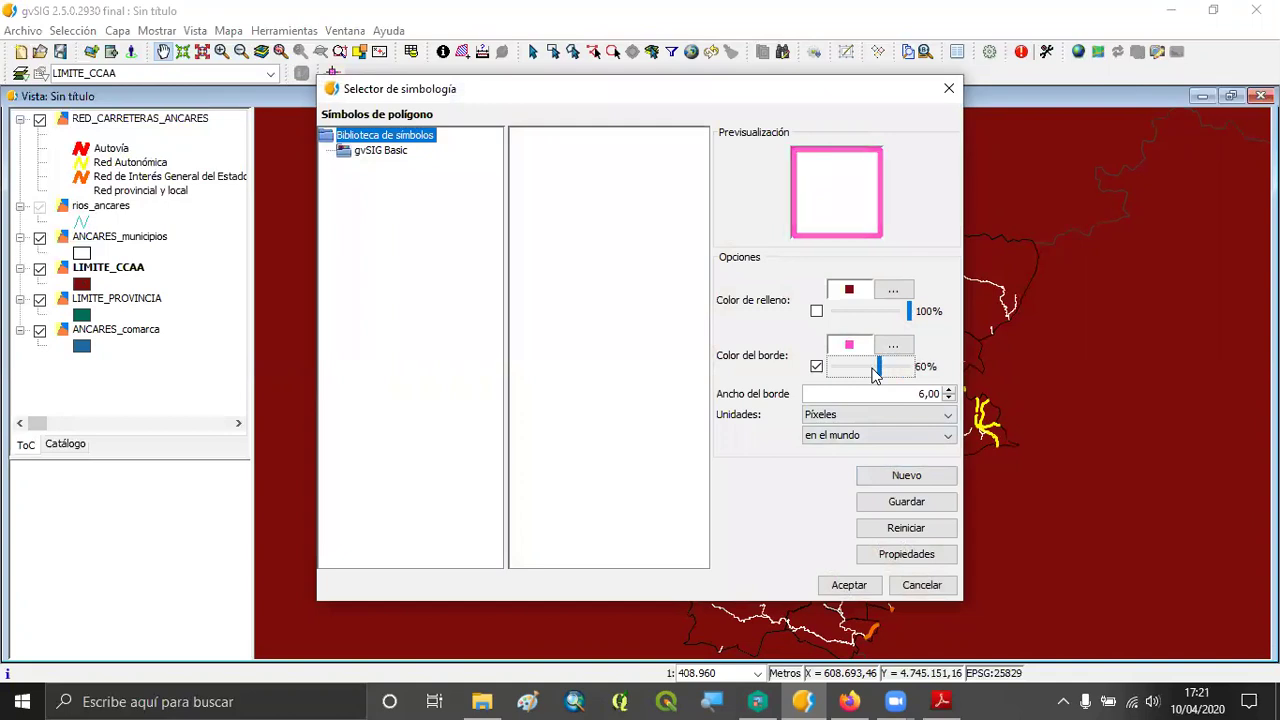
{"action": "left_click", "coordinate": [872, 375]}
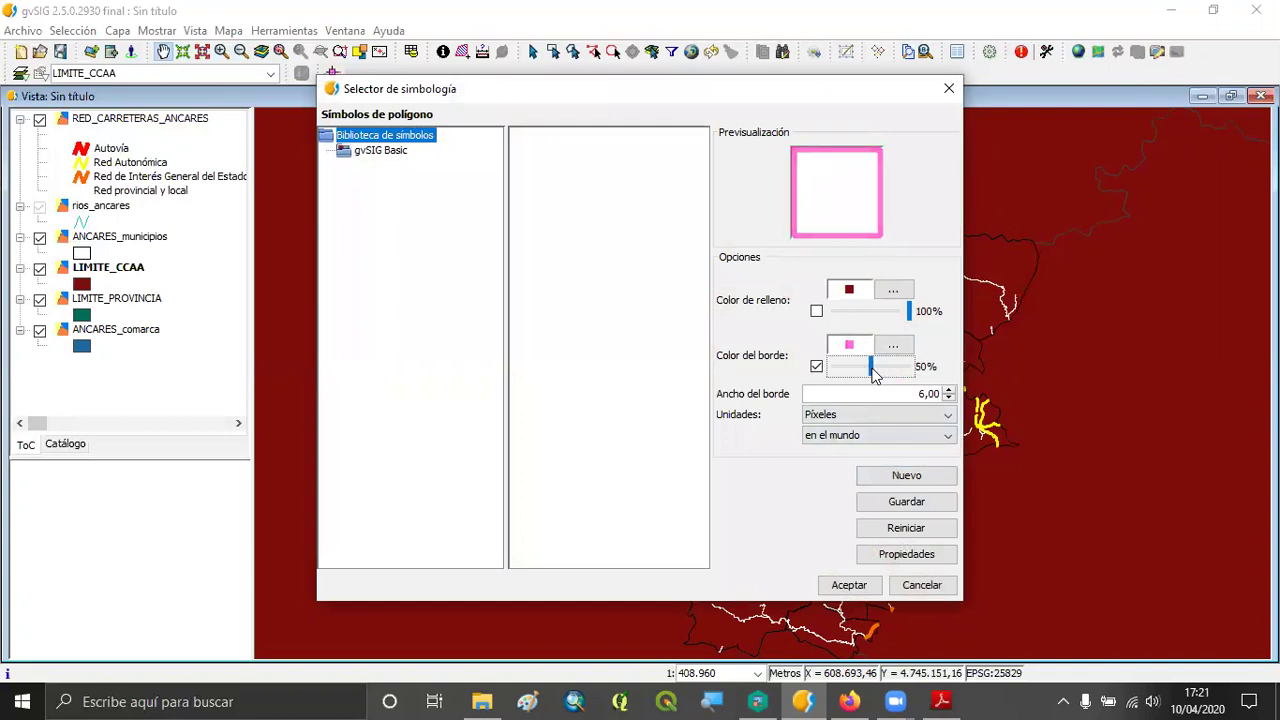
{"action": "left_click", "coordinate": [849, 585]}
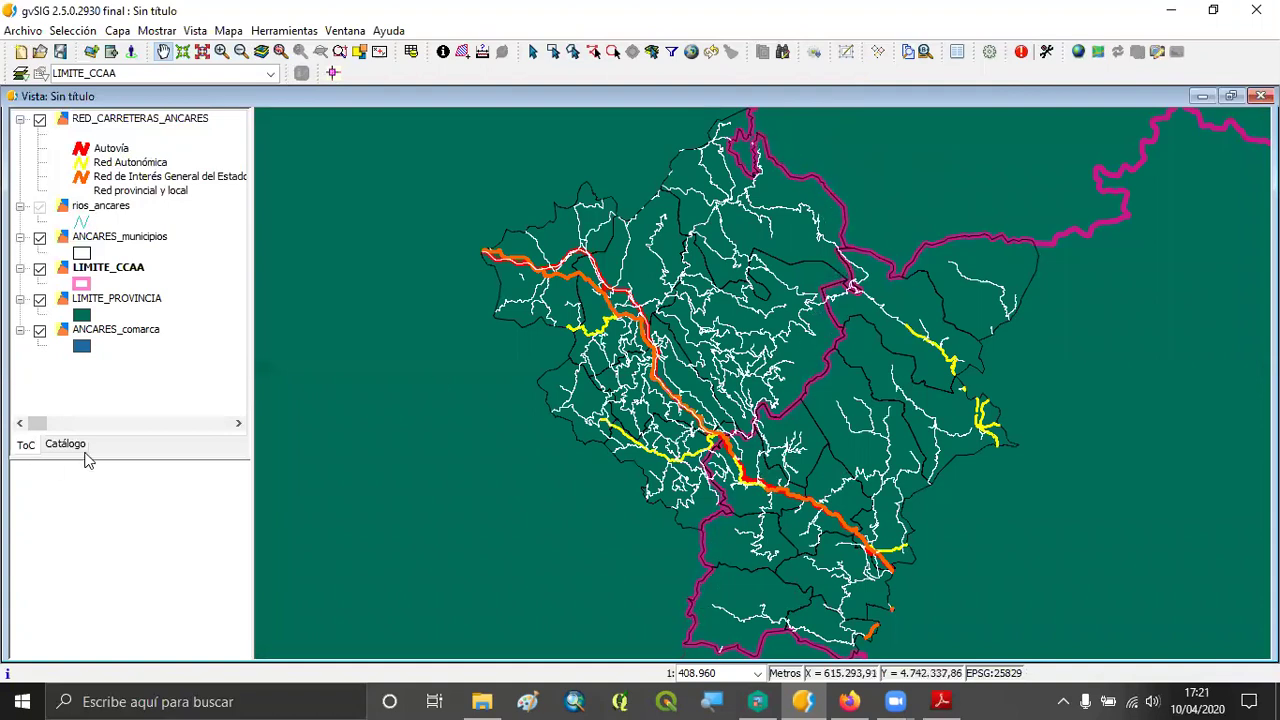
Step: Turn off the fill of the LIMITE_PROVINCIA polygon symbol and set its border colour to dark blue
{"action": "left_click", "coordinate": [121, 300]}
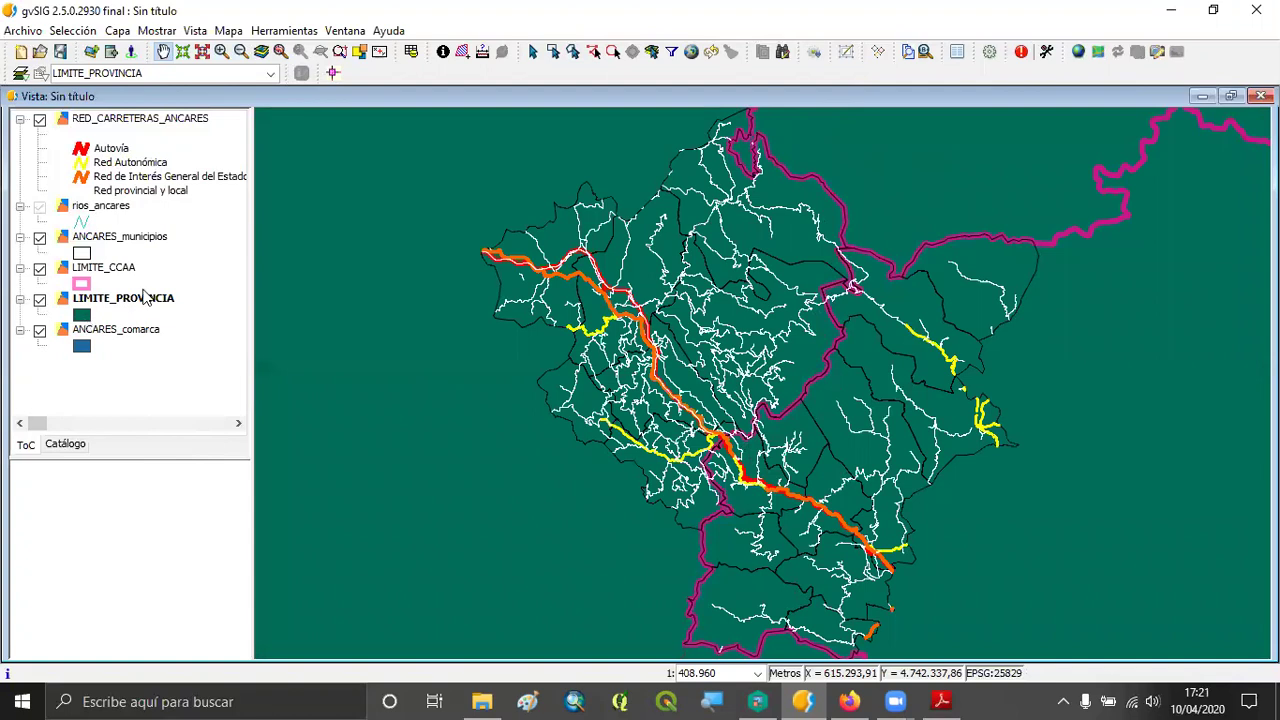
{"action": "double_click", "coordinate": [83, 319]}
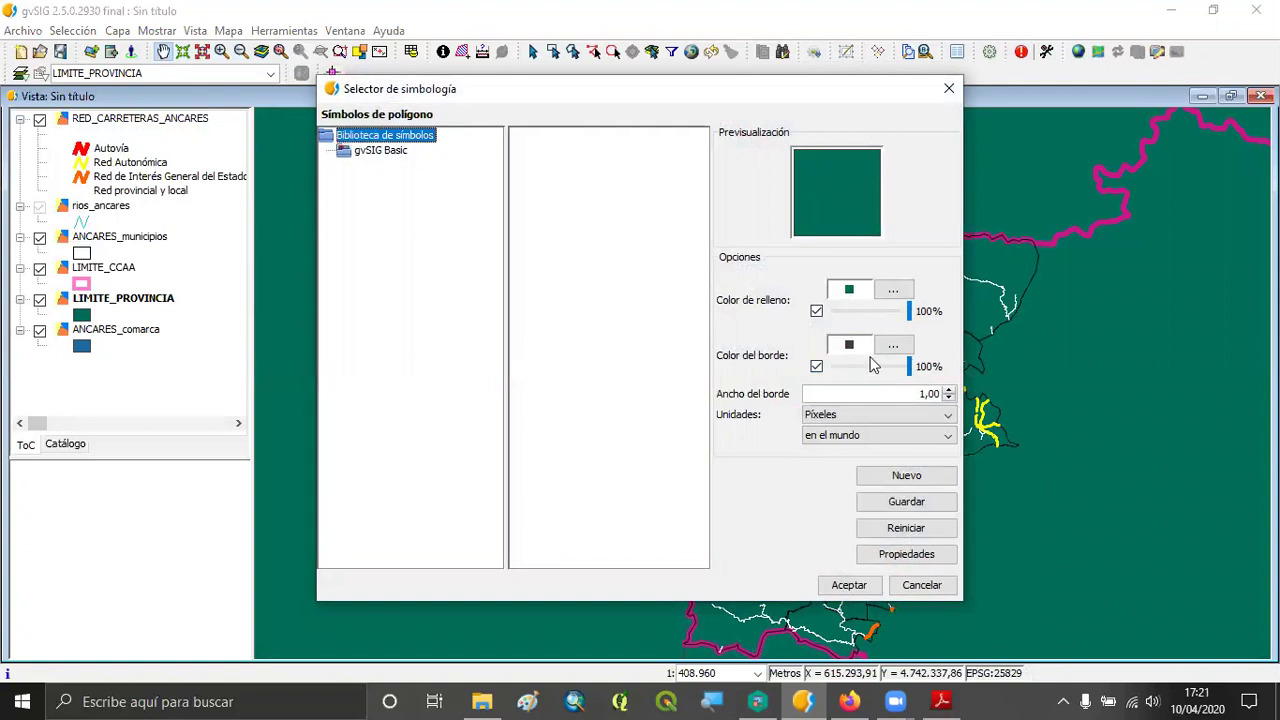
{"action": "left_click", "coordinate": [817, 311]}
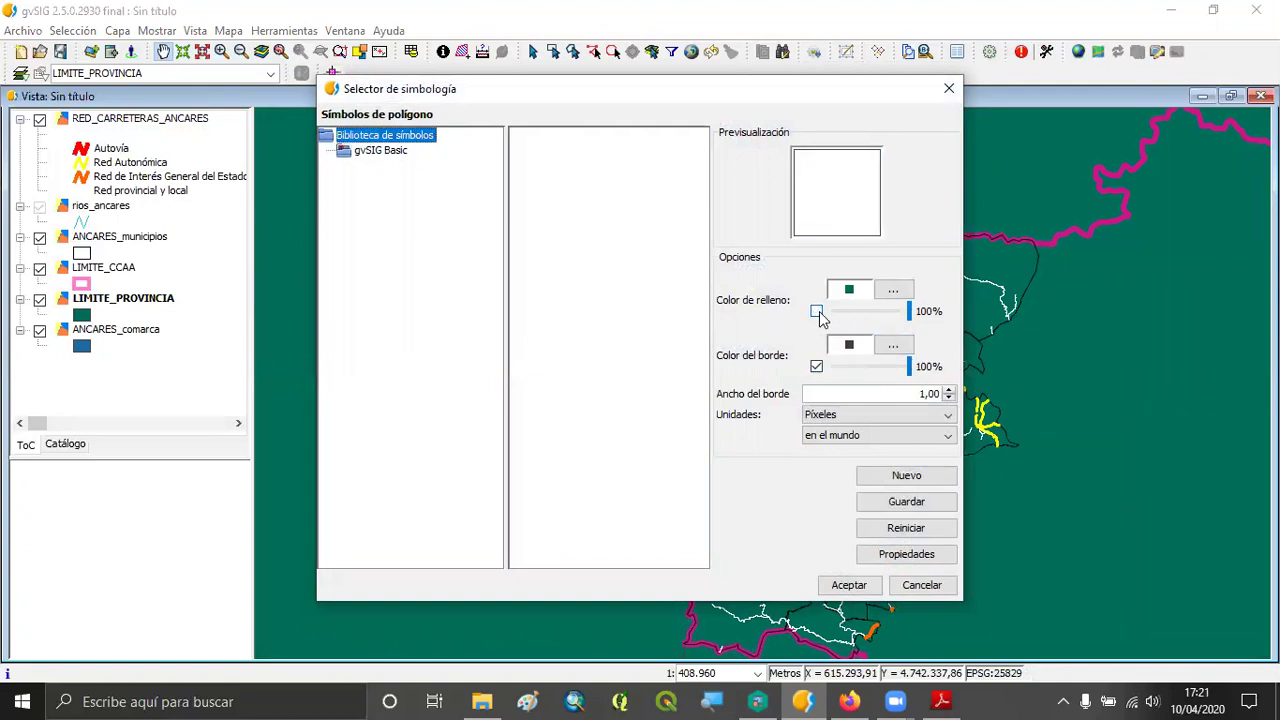
{"action": "left_click", "coordinate": [894, 348]}
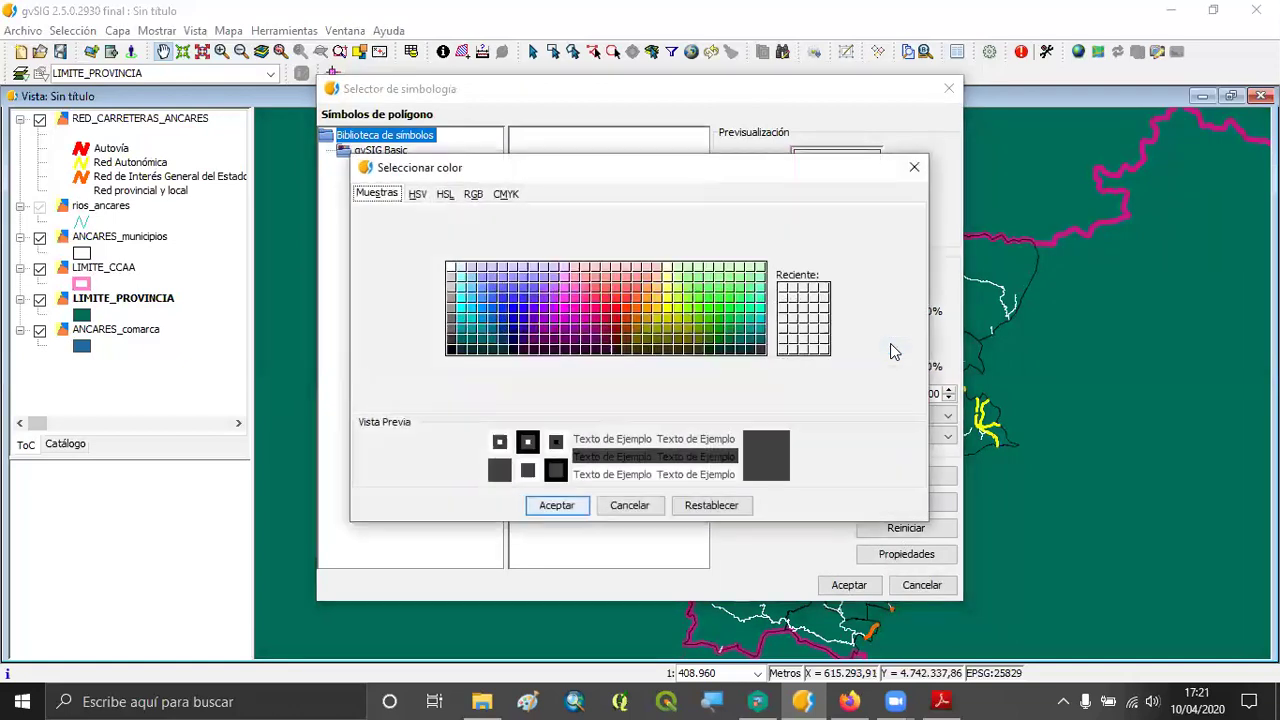
{"action": "left_click", "coordinate": [517, 335]}
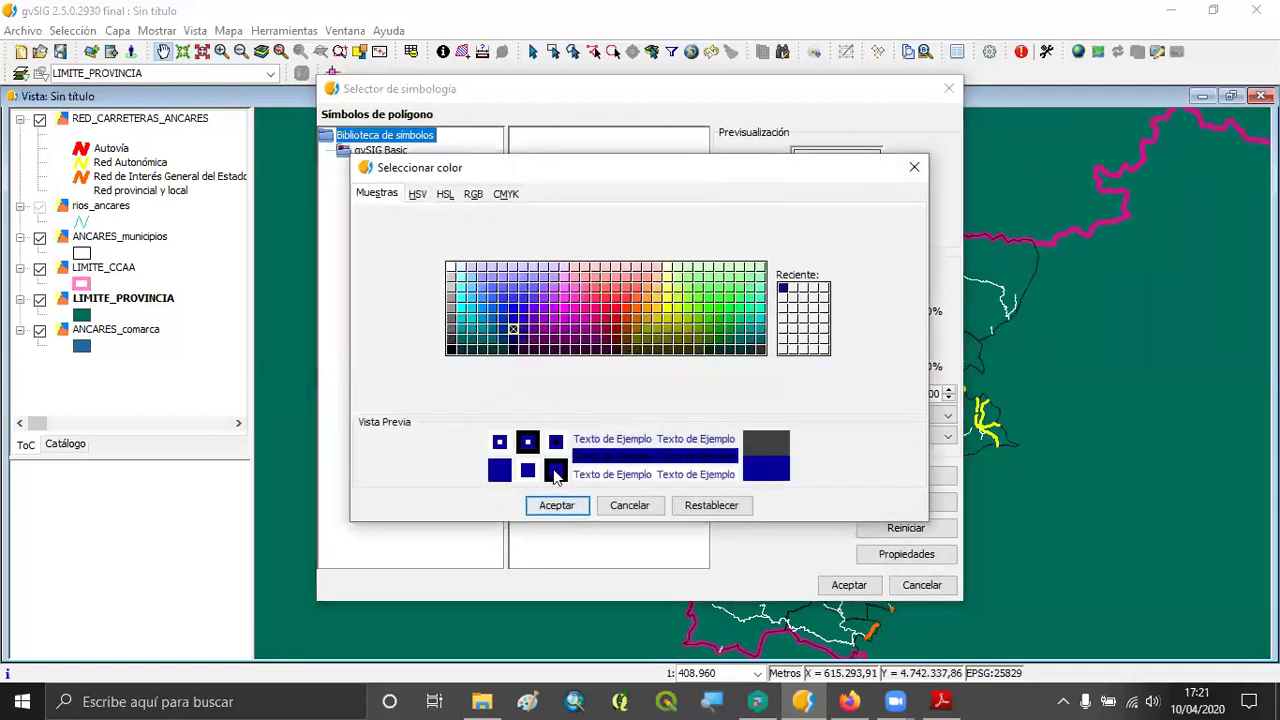
{"action": "left_click", "coordinate": [560, 506]}
Step: Apply a 3-pixel border width to the LIMITE_PROVINCIA symbol and move that layer above LIMITE_CCAA
{"action": "left_click", "coordinate": [949, 389]}
{"action": "left_click", "coordinate": [949, 389]}
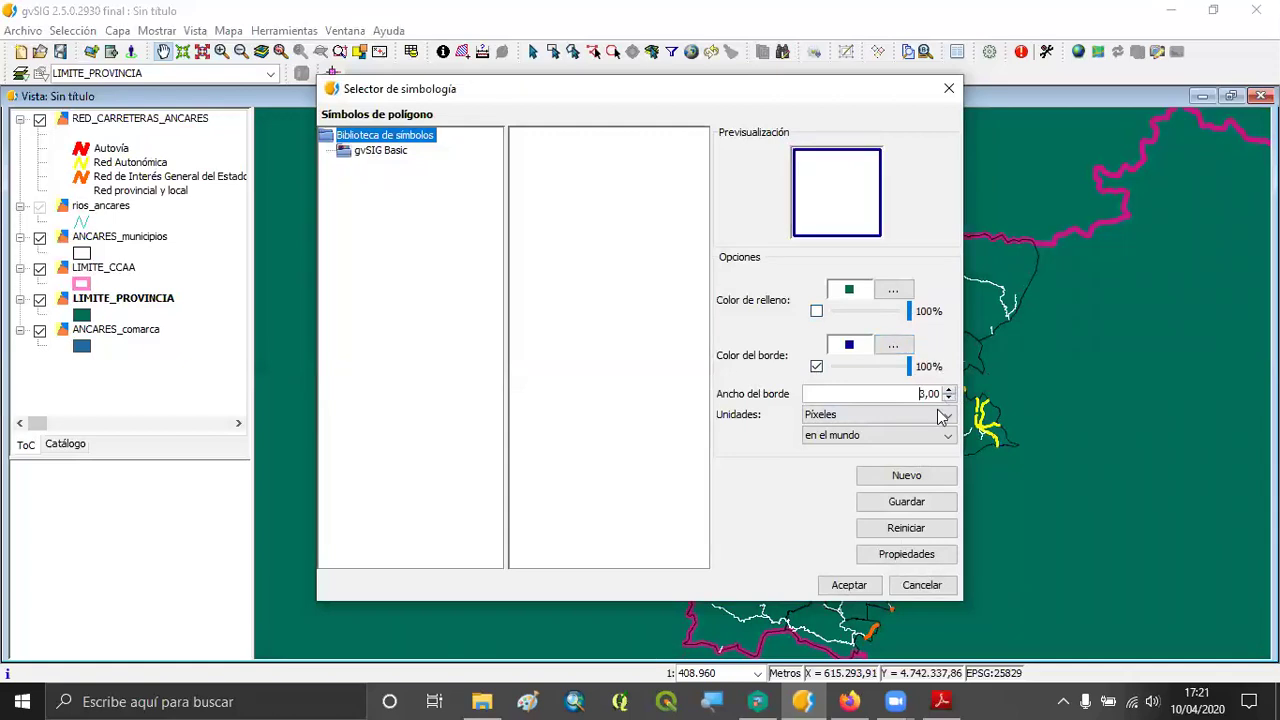
{"action": "left_click", "coordinate": [850, 588]}
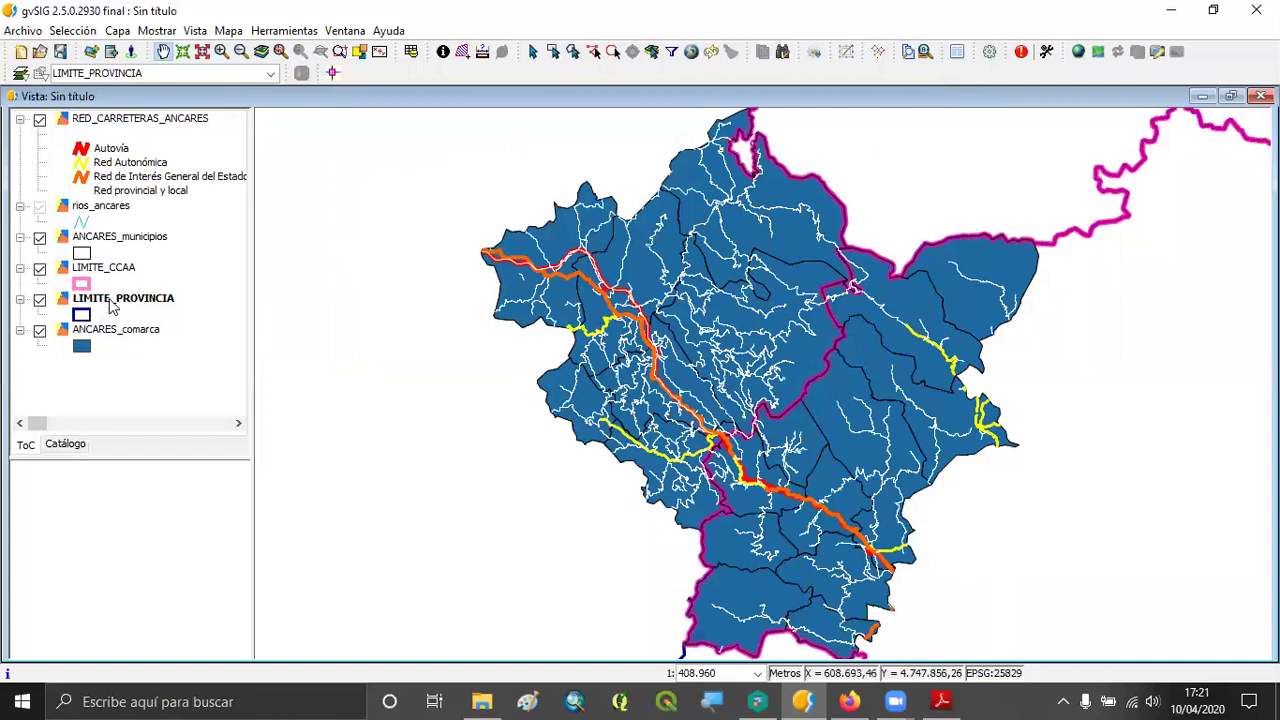
{"action": "left_click_drag", "start_coordinate": [117, 298], "coordinate": [113, 268]}
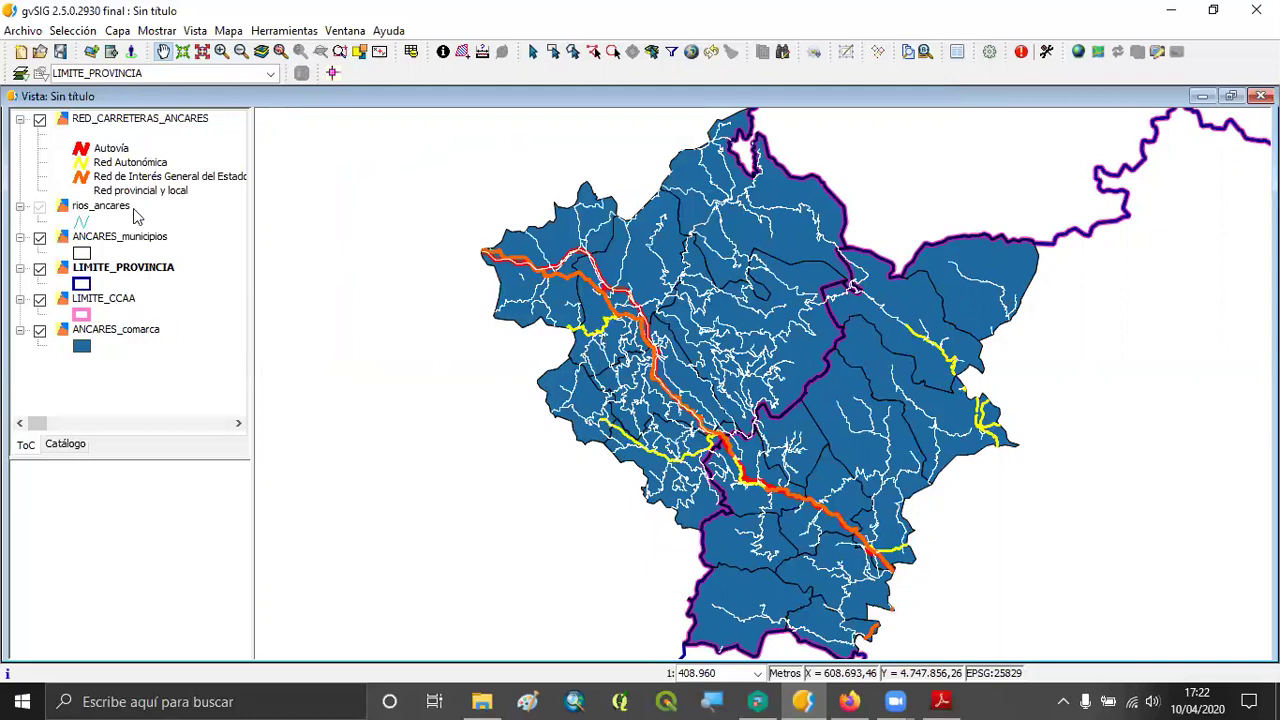
Step: Turn off the border of the ANCARES_comarca polygon symbol, set its fill colour to bright green and apply the symbol
{"action": "left_click", "coordinate": [118, 331]}
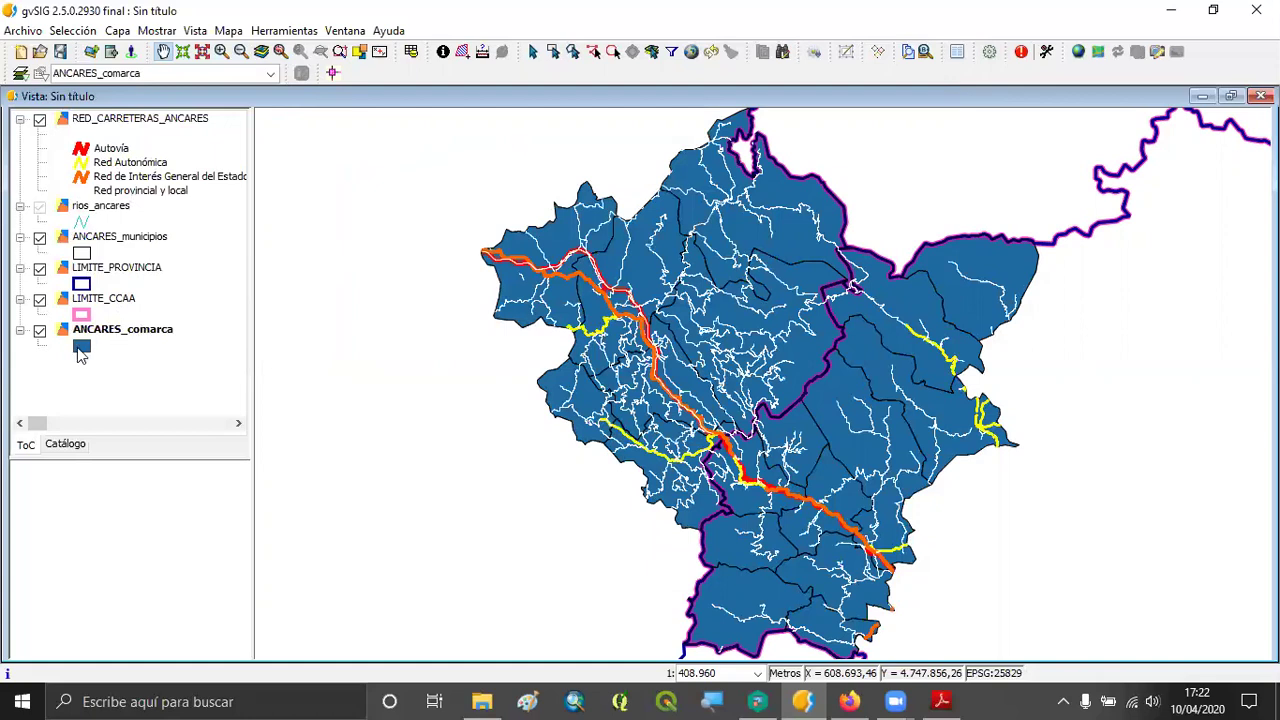
{"action": "double_click", "coordinate": [80, 350]}
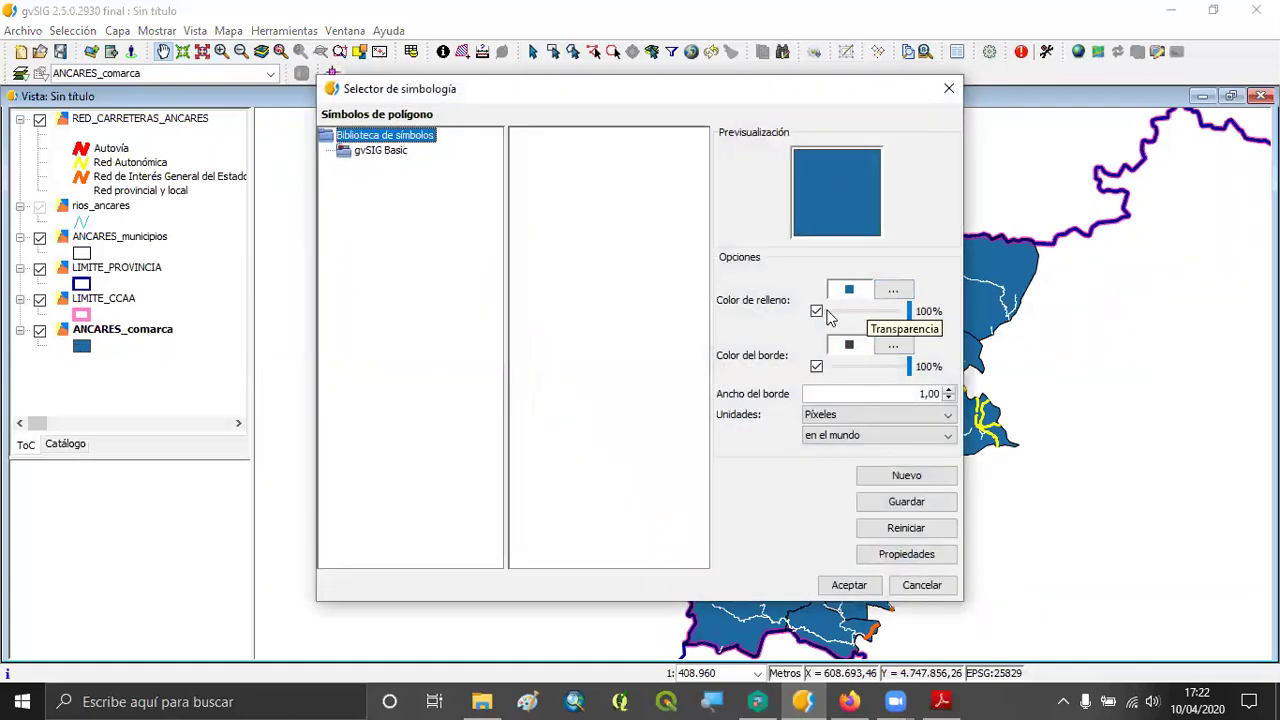
{"action": "left_click", "coordinate": [816, 367]}
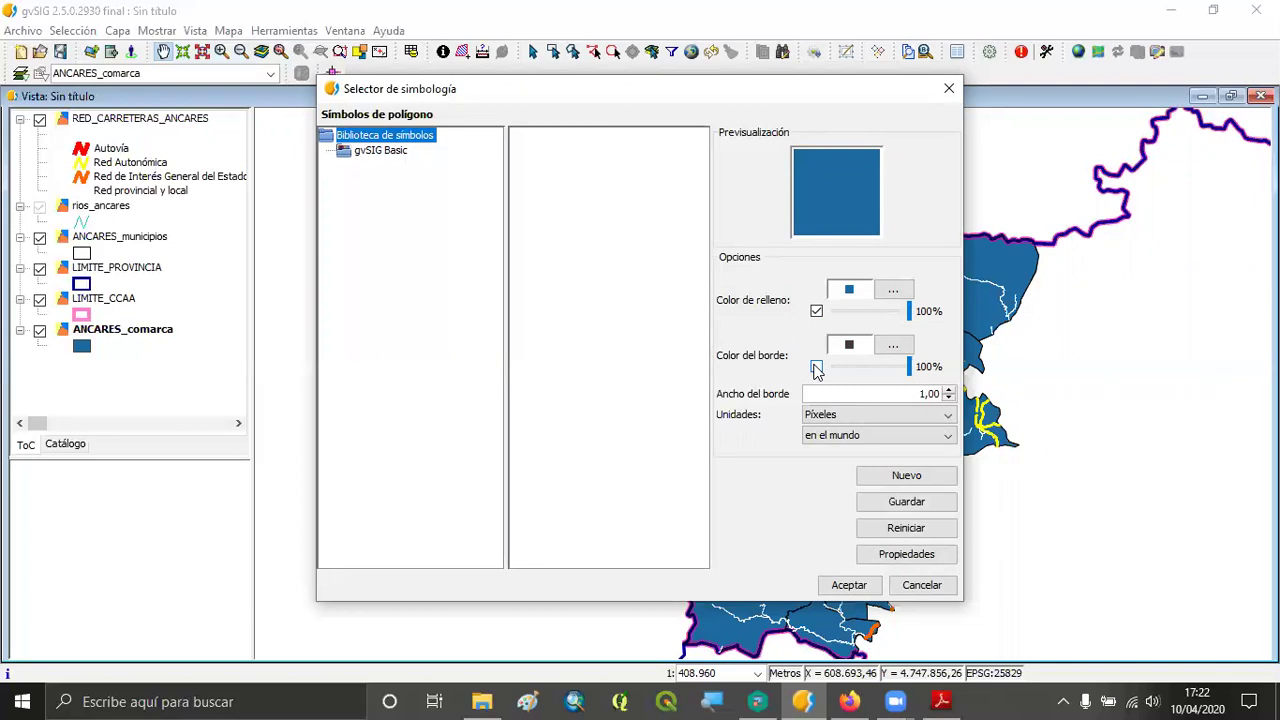
{"action": "left_click", "coordinate": [891, 294]}
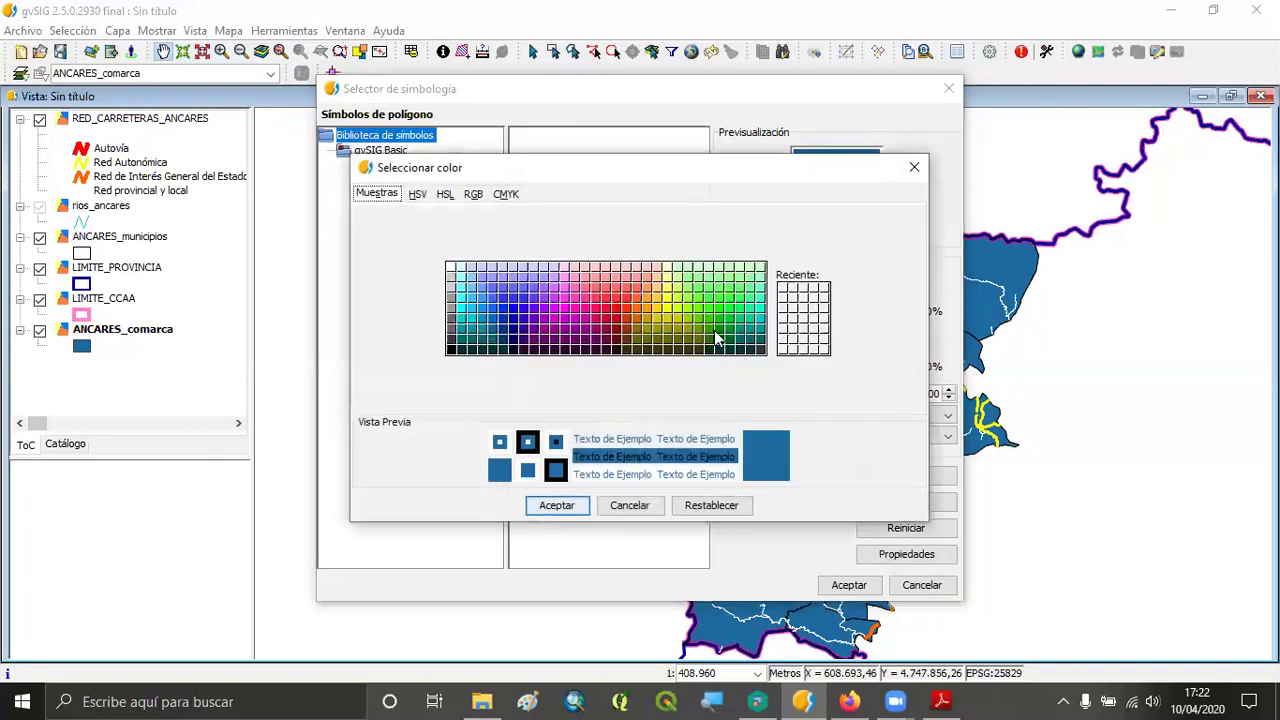
{"action": "left_click", "coordinate": [719, 319]}
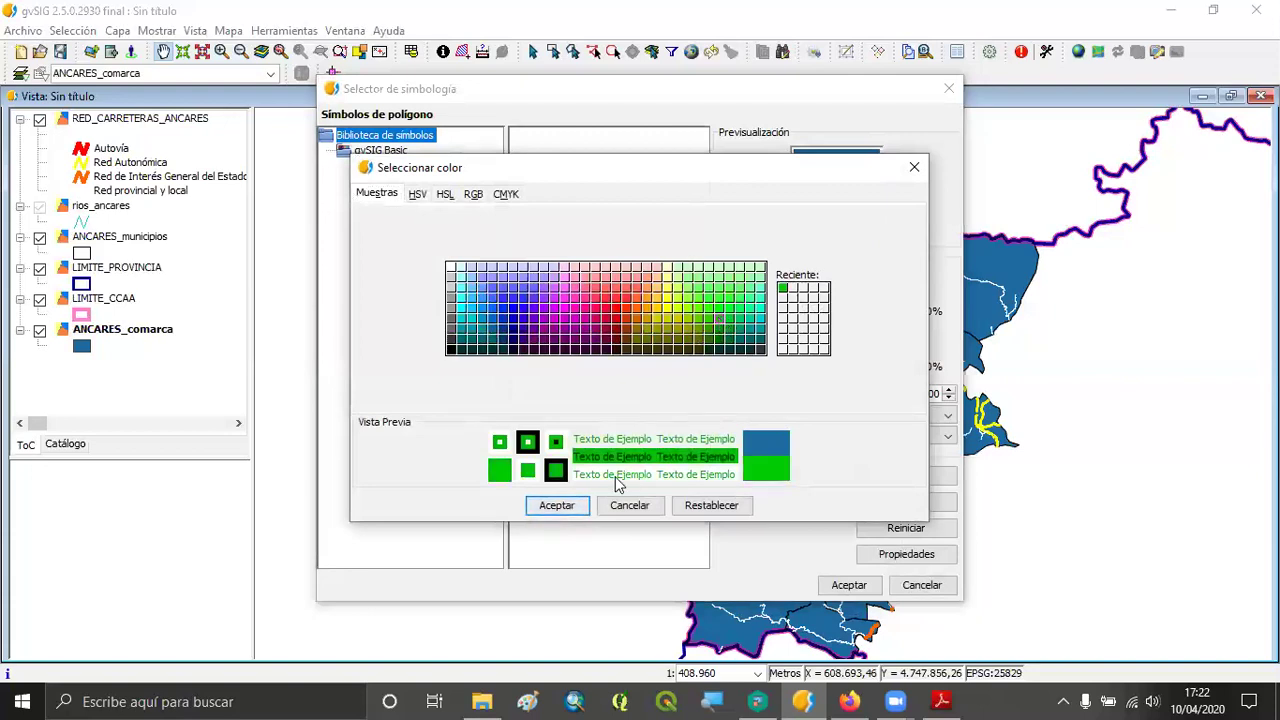
{"action": "left_click", "coordinate": [719, 311]}
{"action": "left_click", "coordinate": [702, 345]}
{"action": "left_click", "coordinate": [557, 506]}
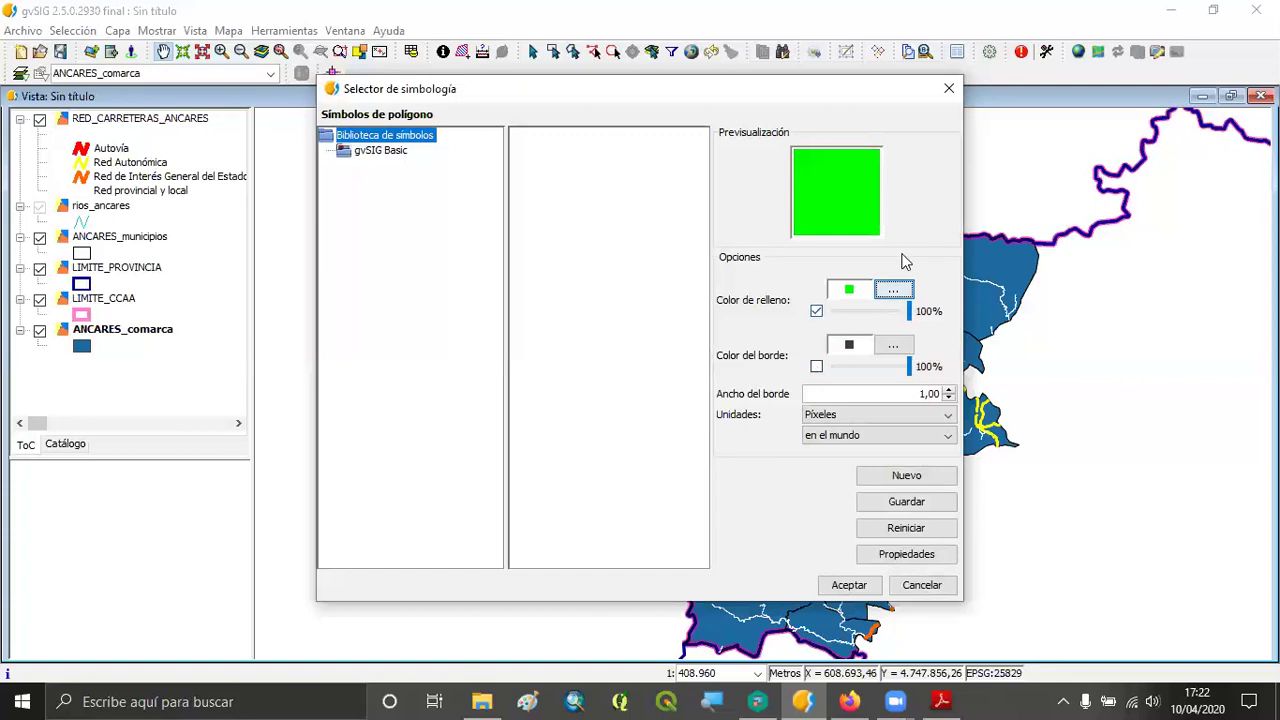
{"action": "left_click", "coordinate": [864, 586]}
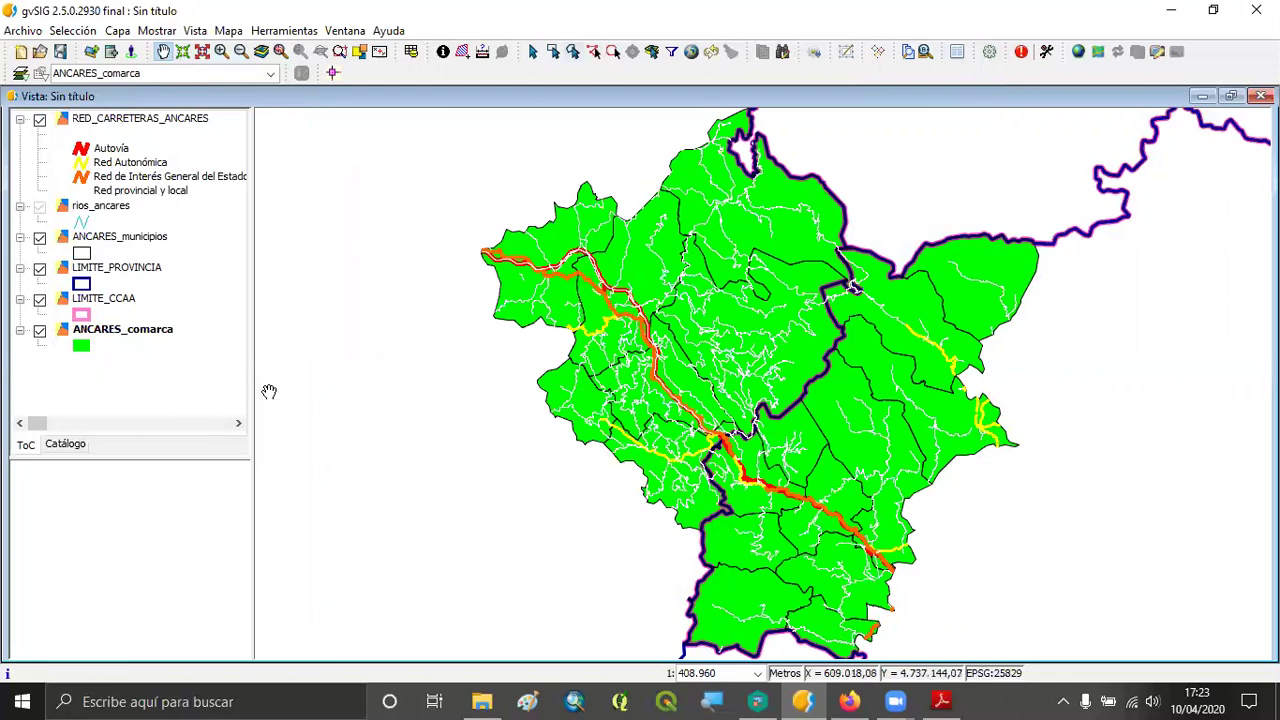
Step: Narrow the layer list slightly and add LIMITE_PROVINCIA.shp from the UTM29_ETRS89 folder as the view's locator layer
{"action": "left_click_drag", "start_coordinate": [250, 366], "coordinate": [222, 366]}
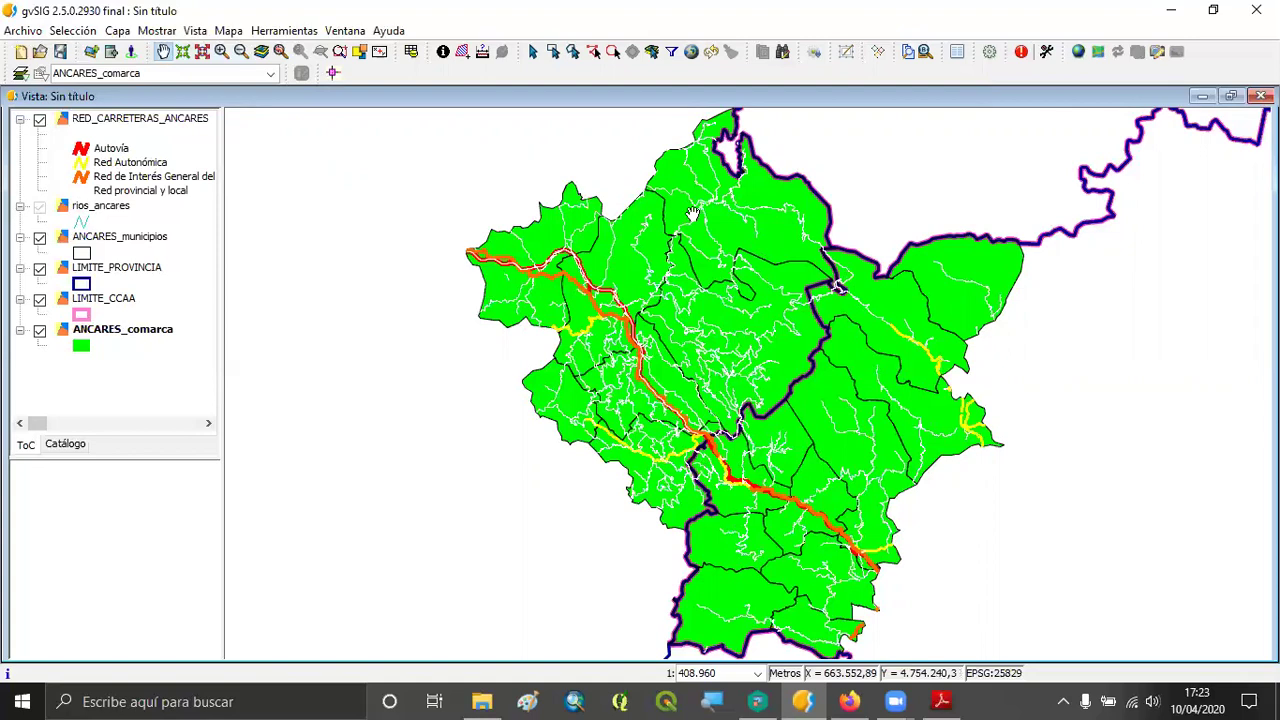
{"action": "left_click", "coordinate": [195, 31]}
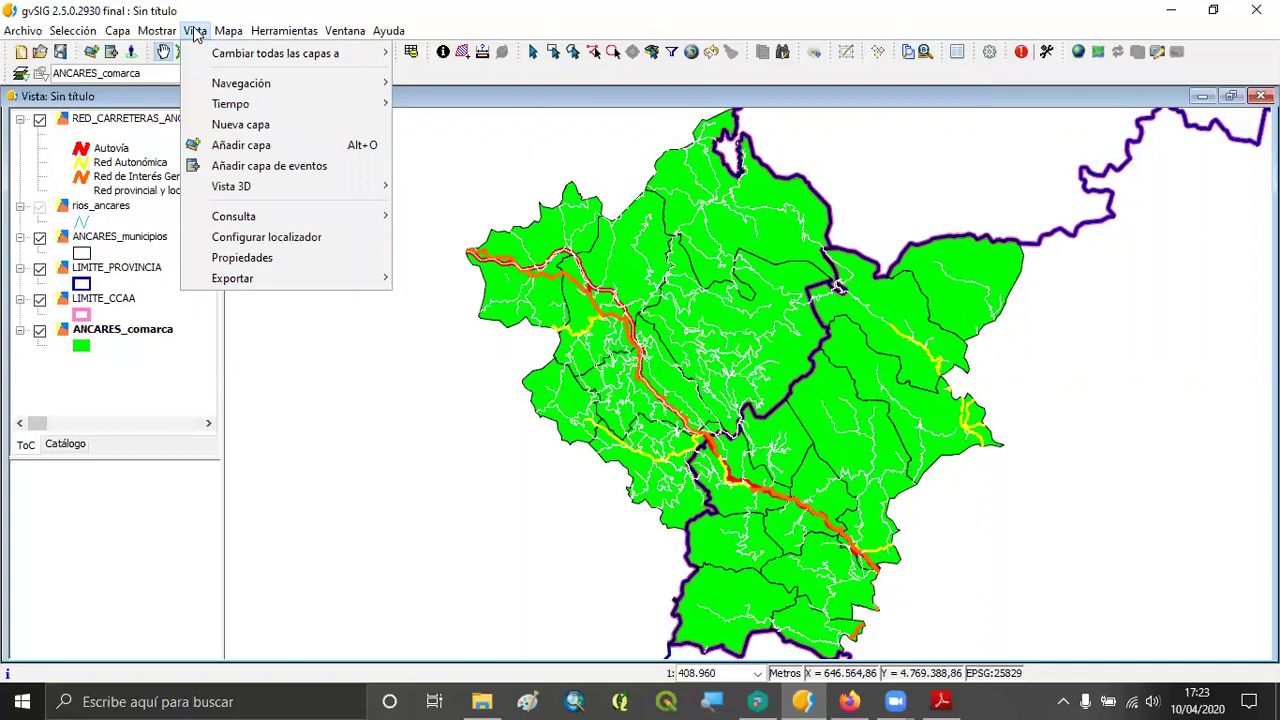
{"action": "left_click", "coordinate": [287, 238]}
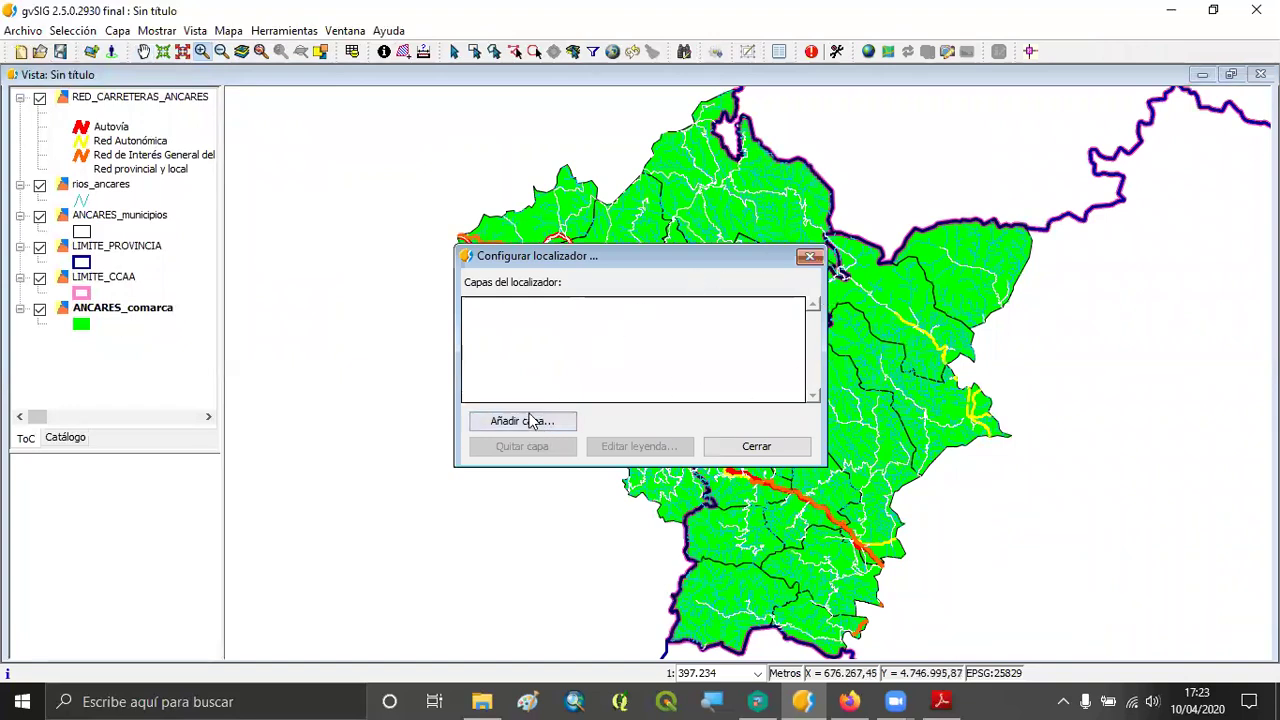
{"action": "left_click_drag", "start_coordinate": [588, 258], "coordinate": [373, 134]}
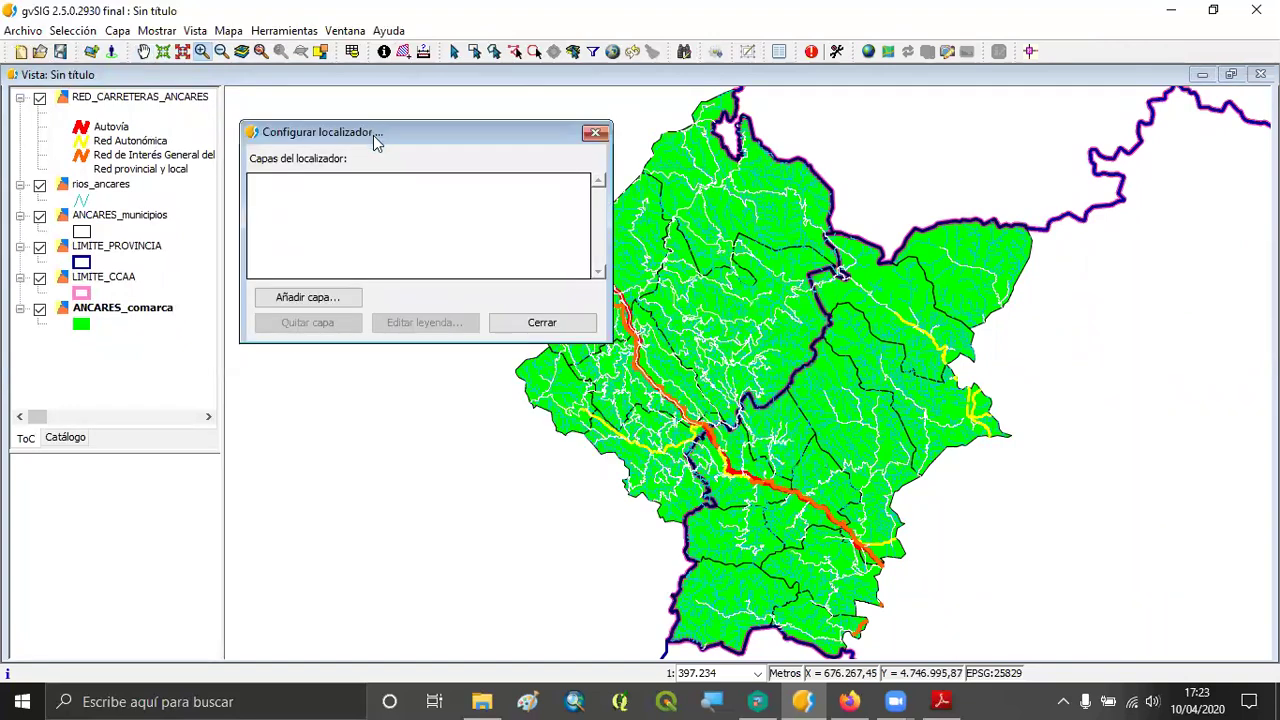
{"action": "left_click", "coordinate": [335, 300]}
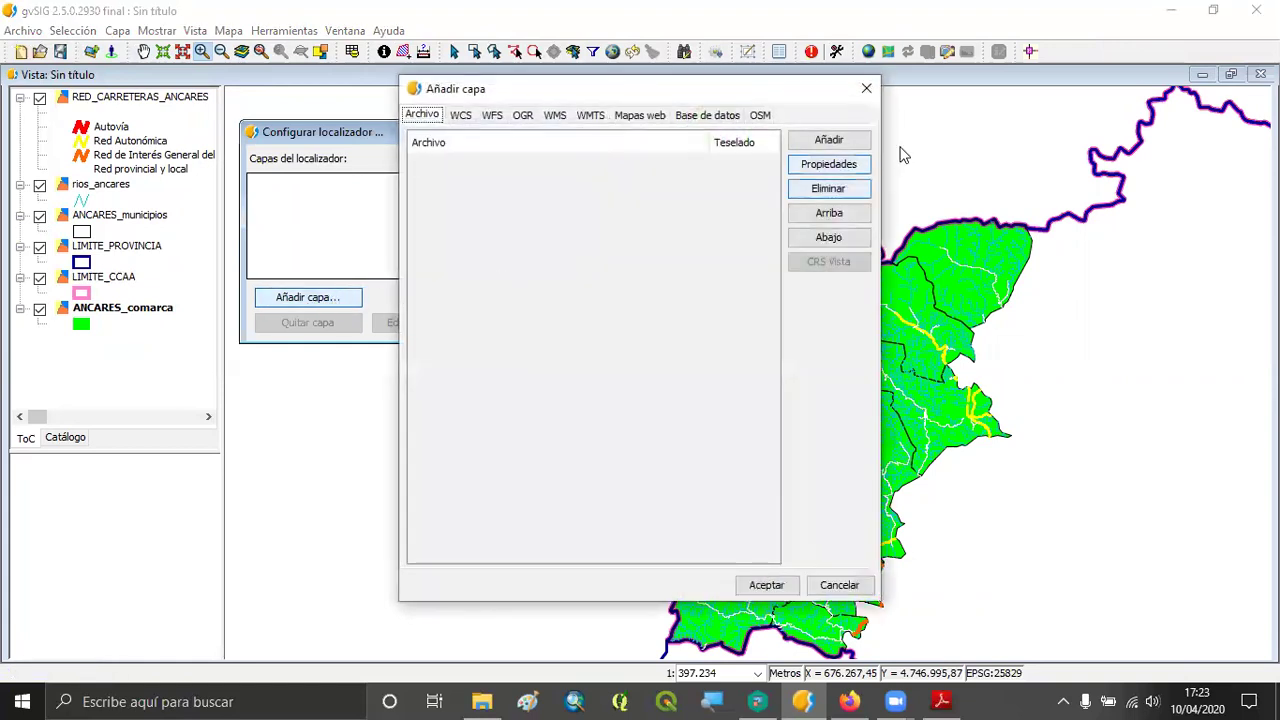
{"action": "left_click", "coordinate": [834, 143]}
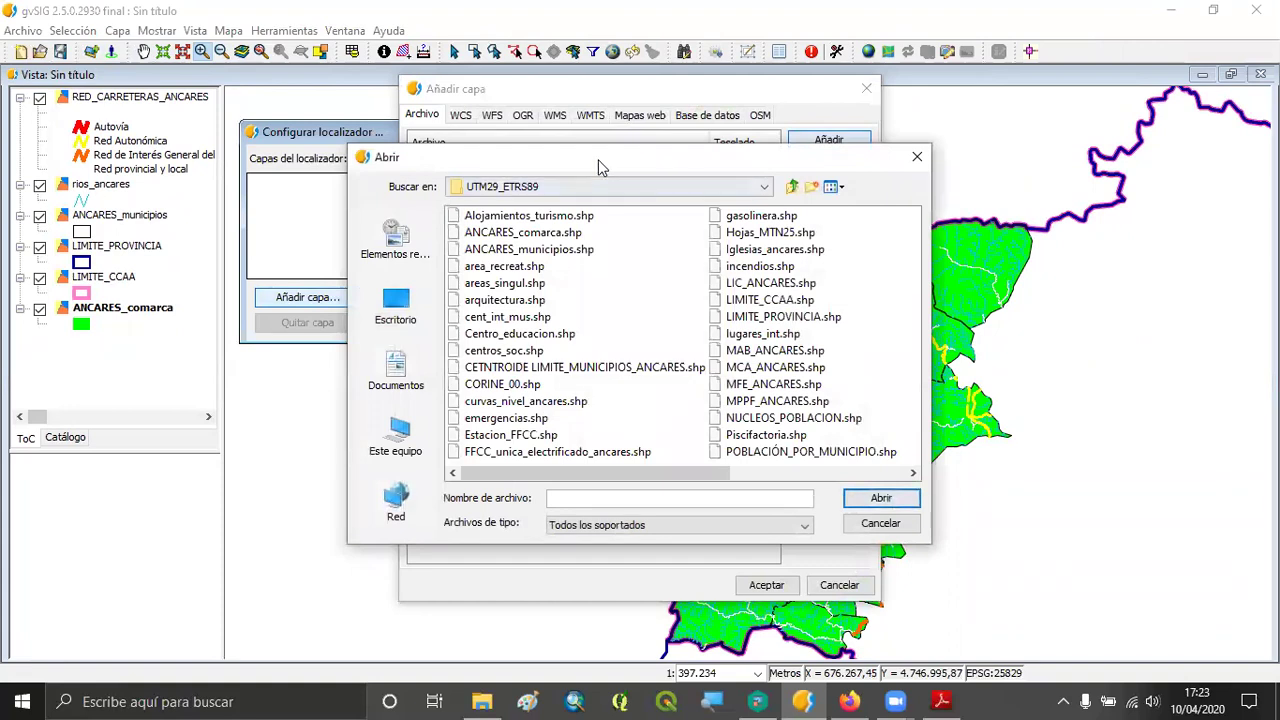
{"action": "left_click_drag", "start_coordinate": [600, 167], "coordinate": [887, 188]}
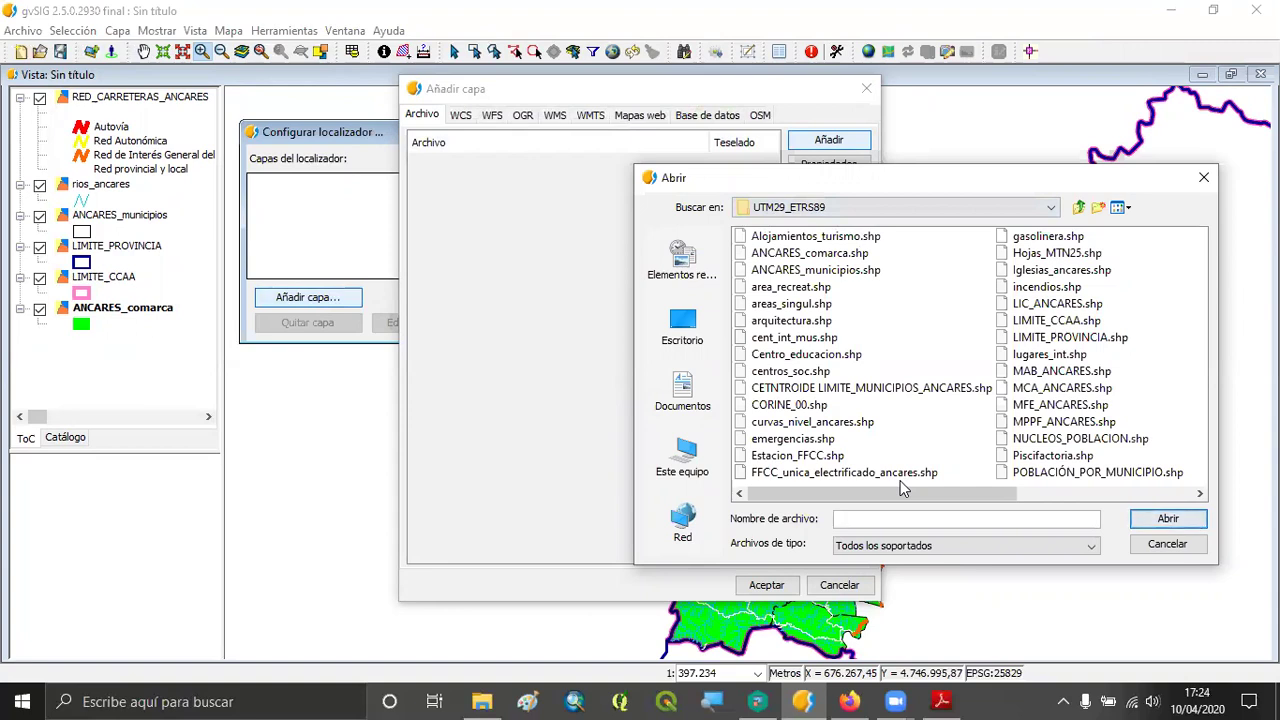
{"action": "left_click", "coordinate": [1082, 338]}
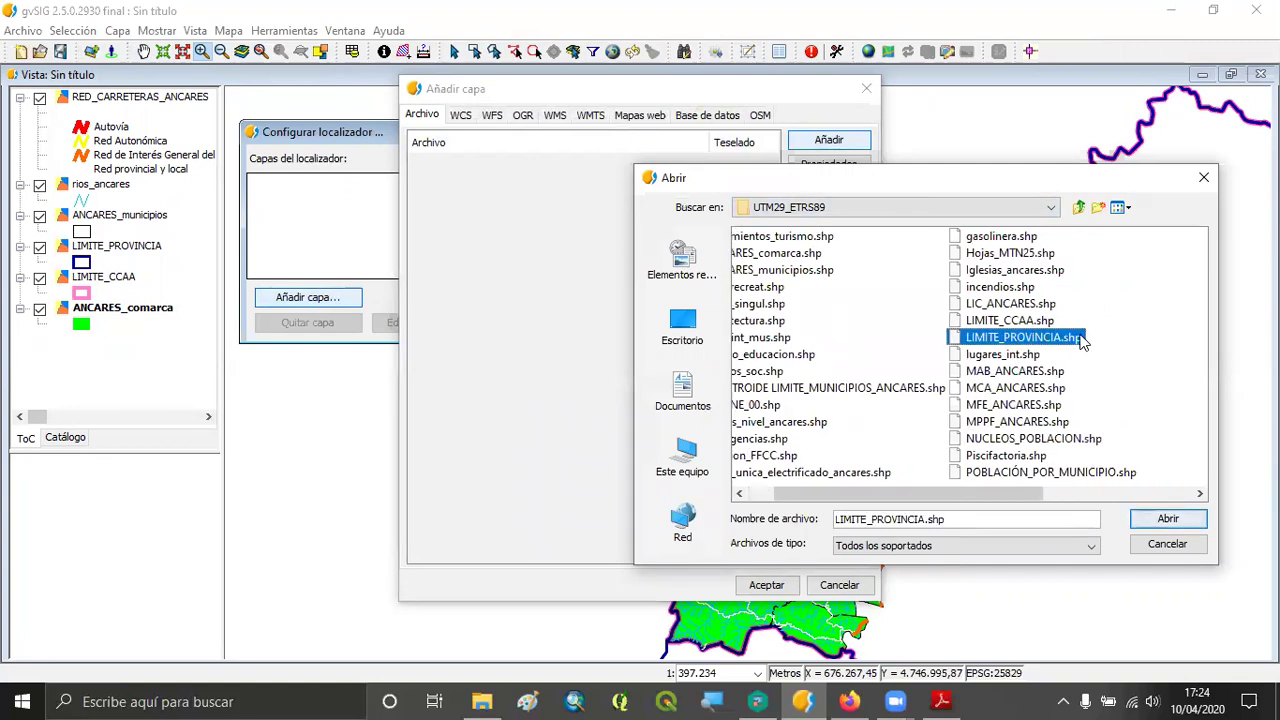
{"action": "left_click", "coordinate": [1166, 520]}
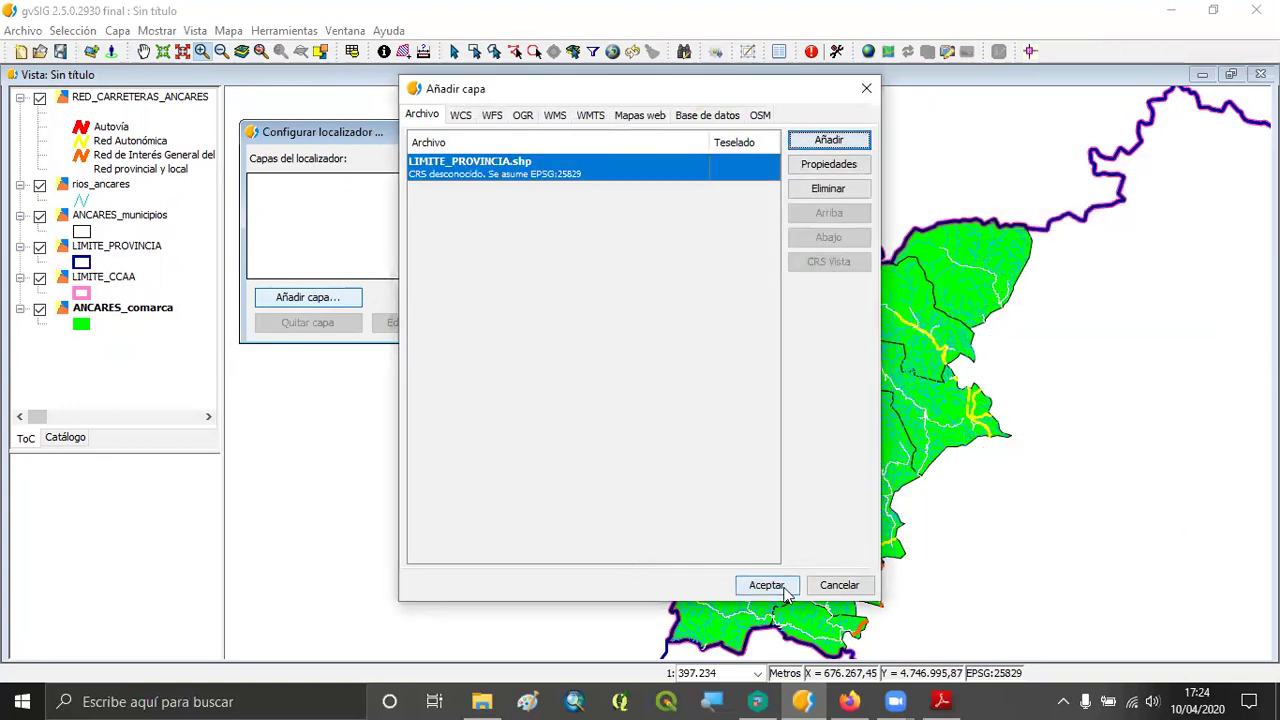
{"action": "left_click", "coordinate": [767, 586]}
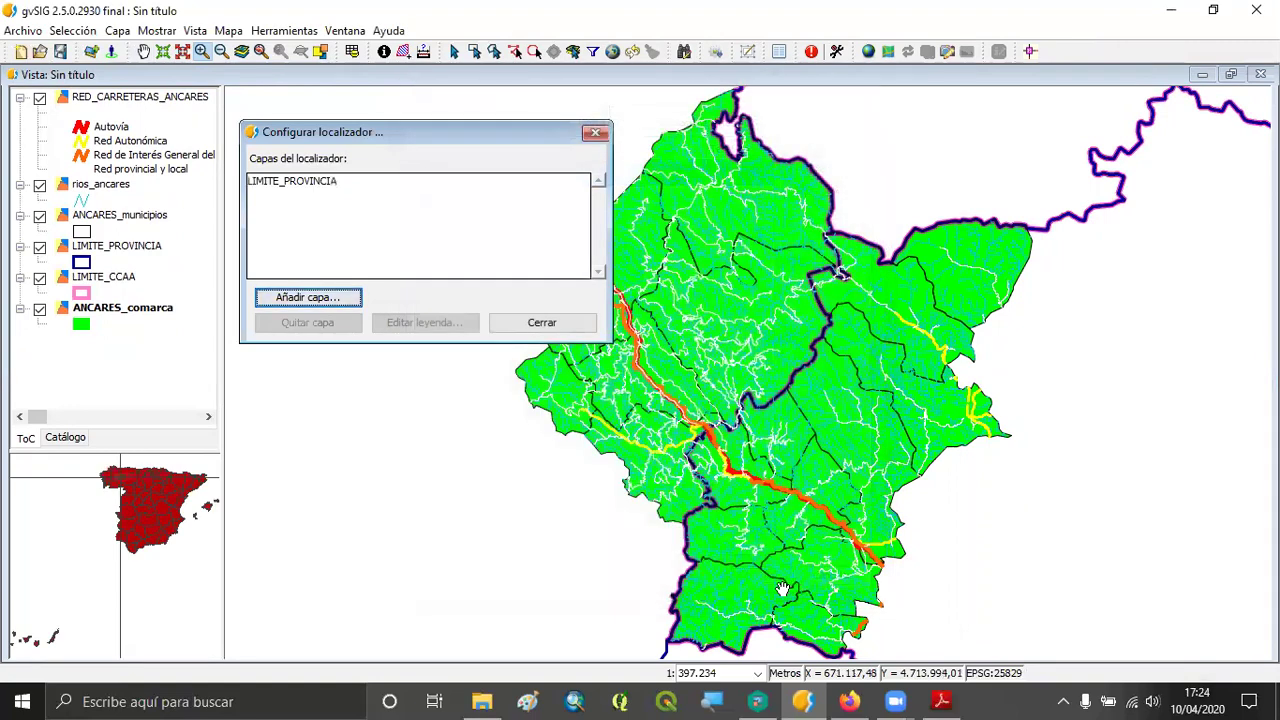
{"action": "left_click", "coordinate": [540, 323]}
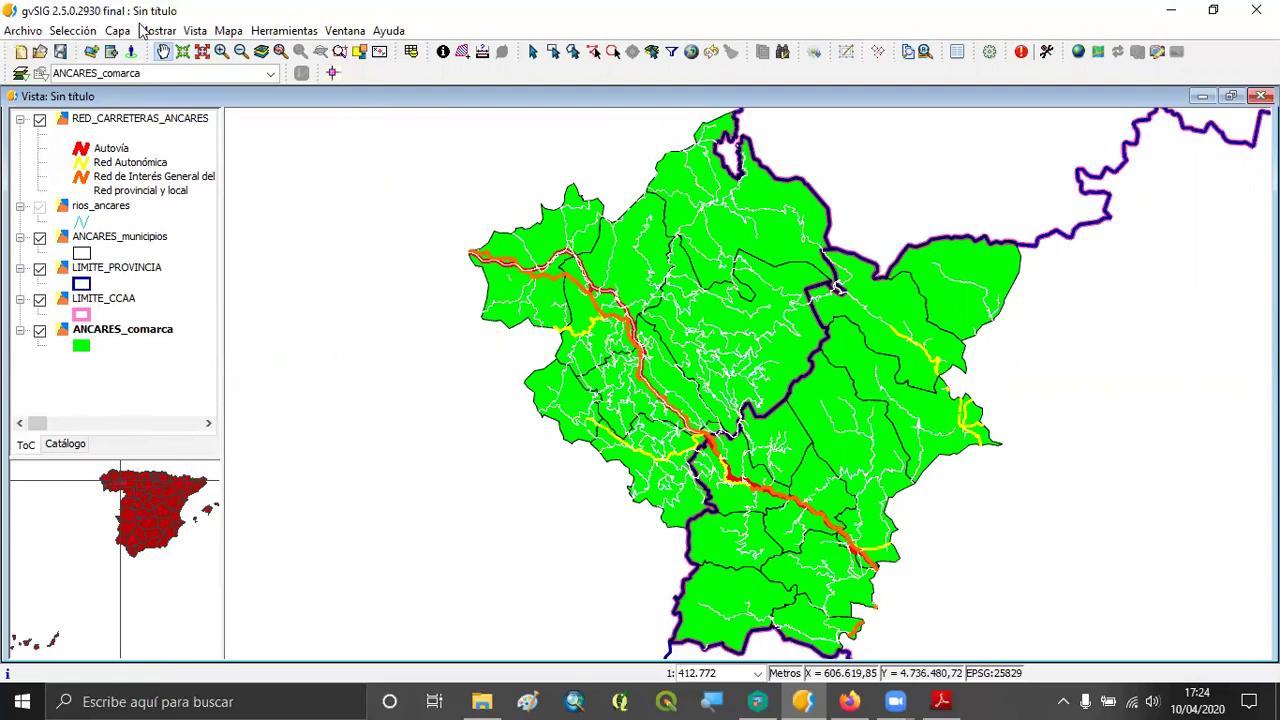
Step: Open the view's properties and copy the first view title, "Mapa de localización de la comarca de Ancares", from the PDF in Adobe Reader
{"action": "left_click", "coordinate": [194, 31]}
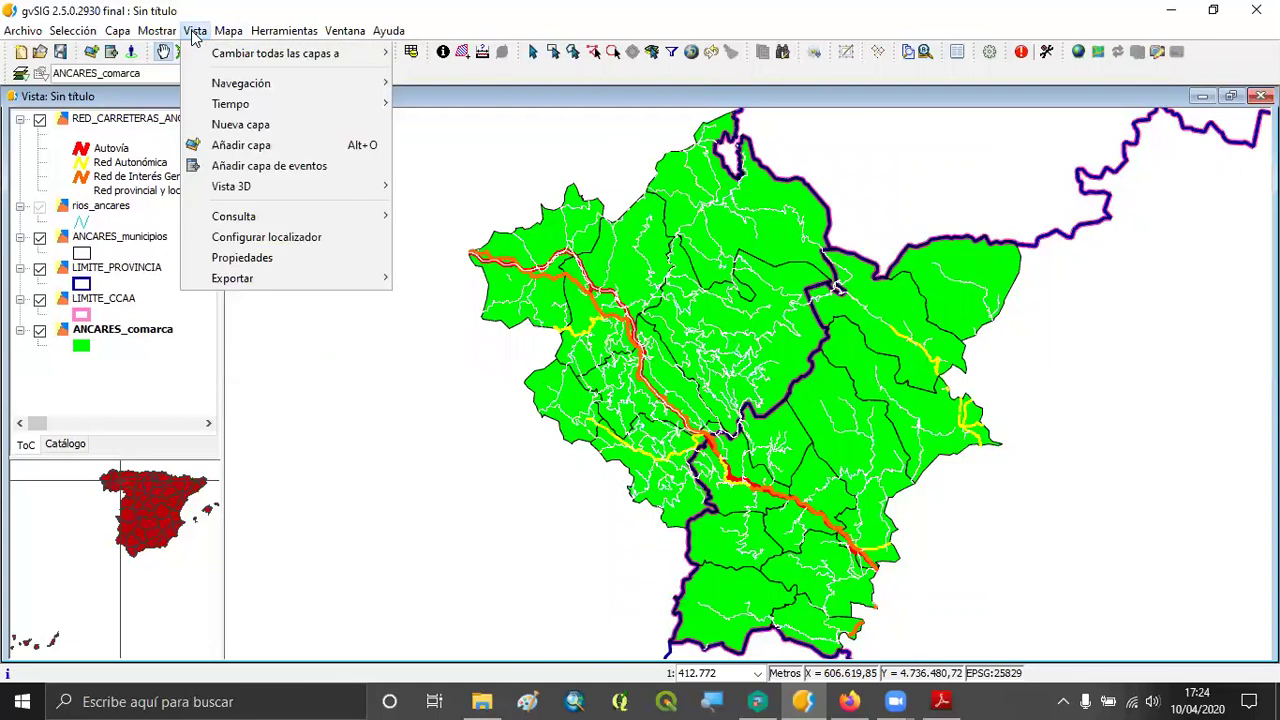
{"action": "left_click", "coordinate": [256, 260]}
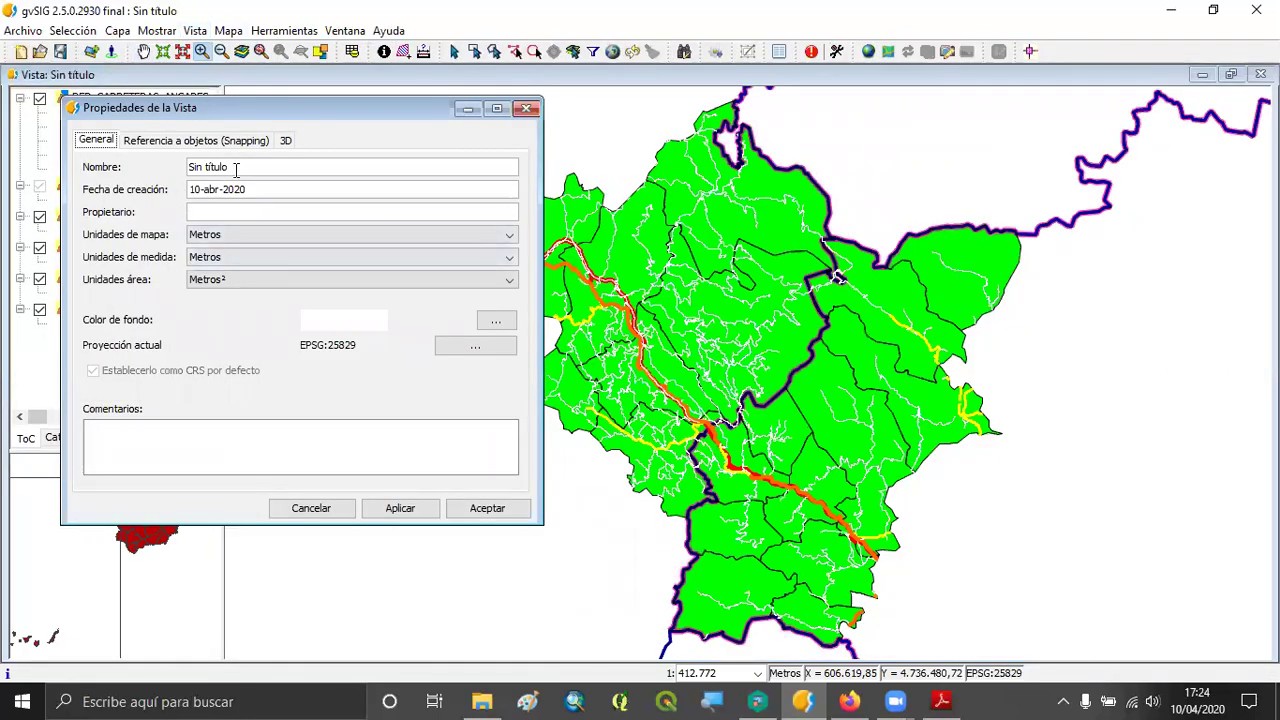
{"action": "left_click", "coordinate": [942, 701]}
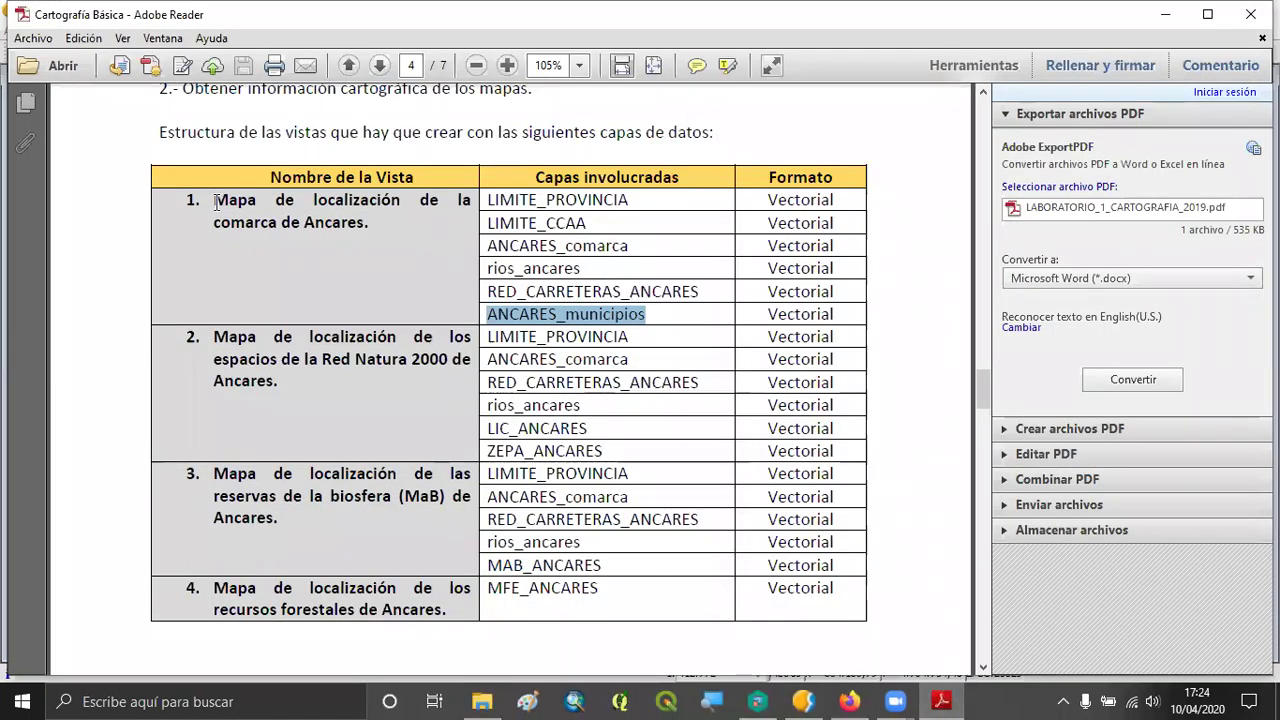
{"action": "left_click_drag", "start_coordinate": [215, 200], "coordinate": [326, 234]}
{"action": "right_click", "coordinate": [326, 234]}
{"action": "left_click", "coordinate": [379, 237]}
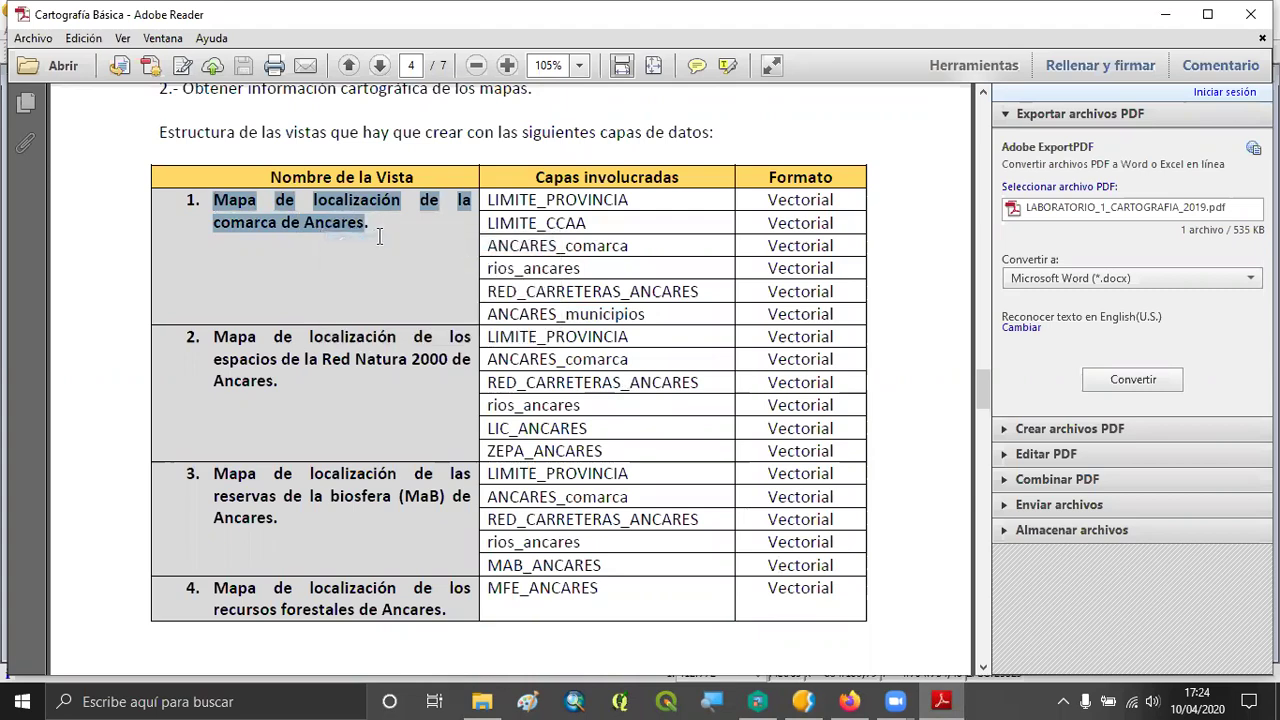
{"action": "left_click", "coordinate": [1165, 14]}
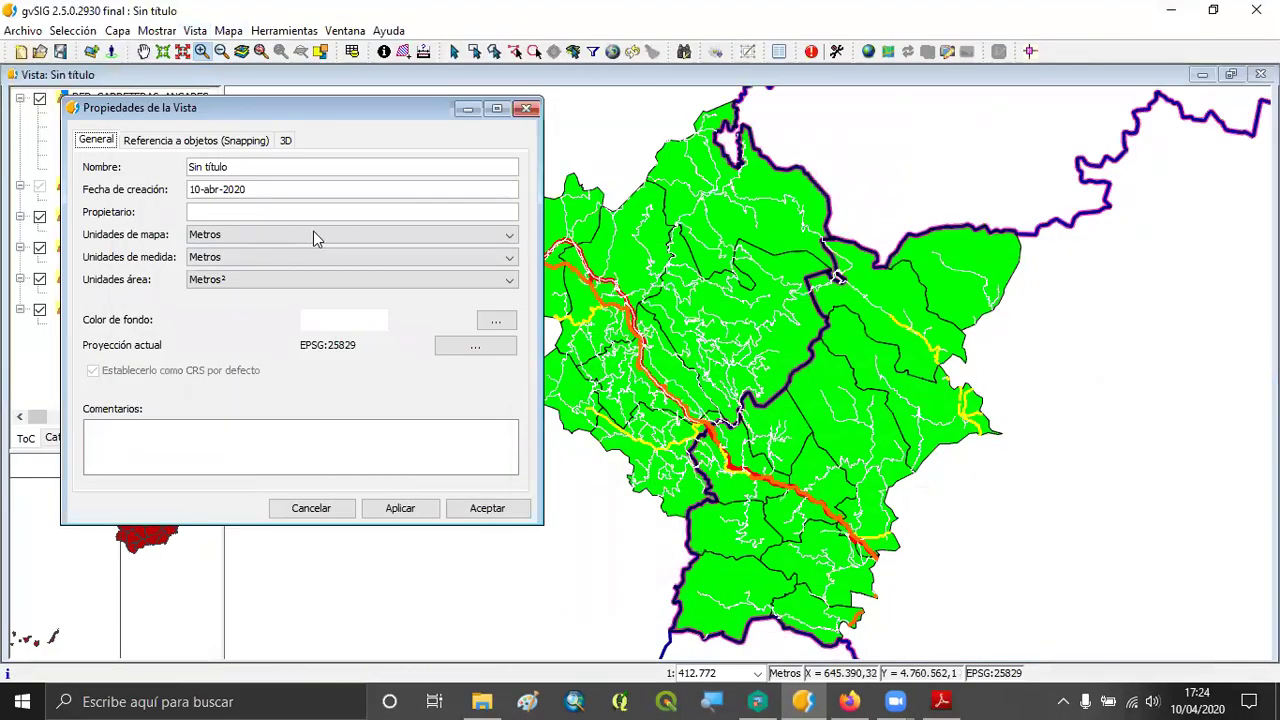
Step: Rename the view "1. Mapa de localización de la comarca de Ancares" and accept the properties
{"action": "left_click_drag", "start_coordinate": [251, 168], "coordinate": [143, 175]}
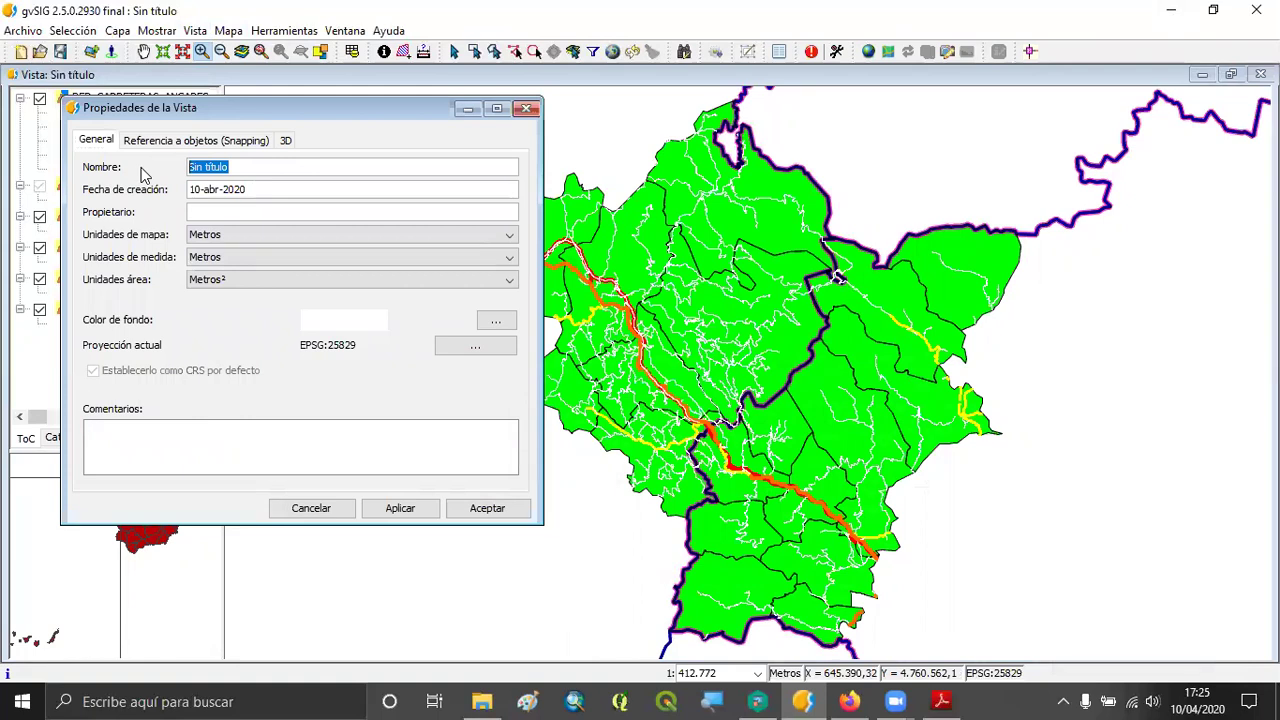
{"action": "key", "text": "ctrl+v"}
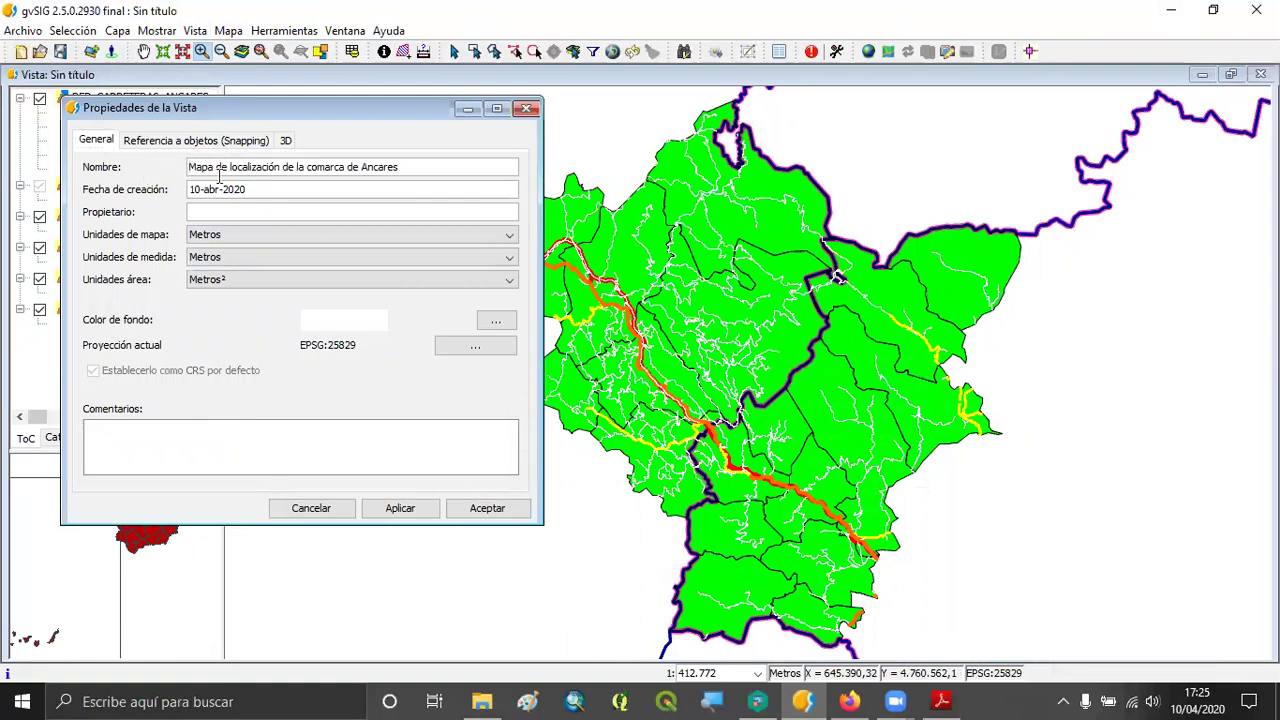
{"action": "type", "text": "1."}
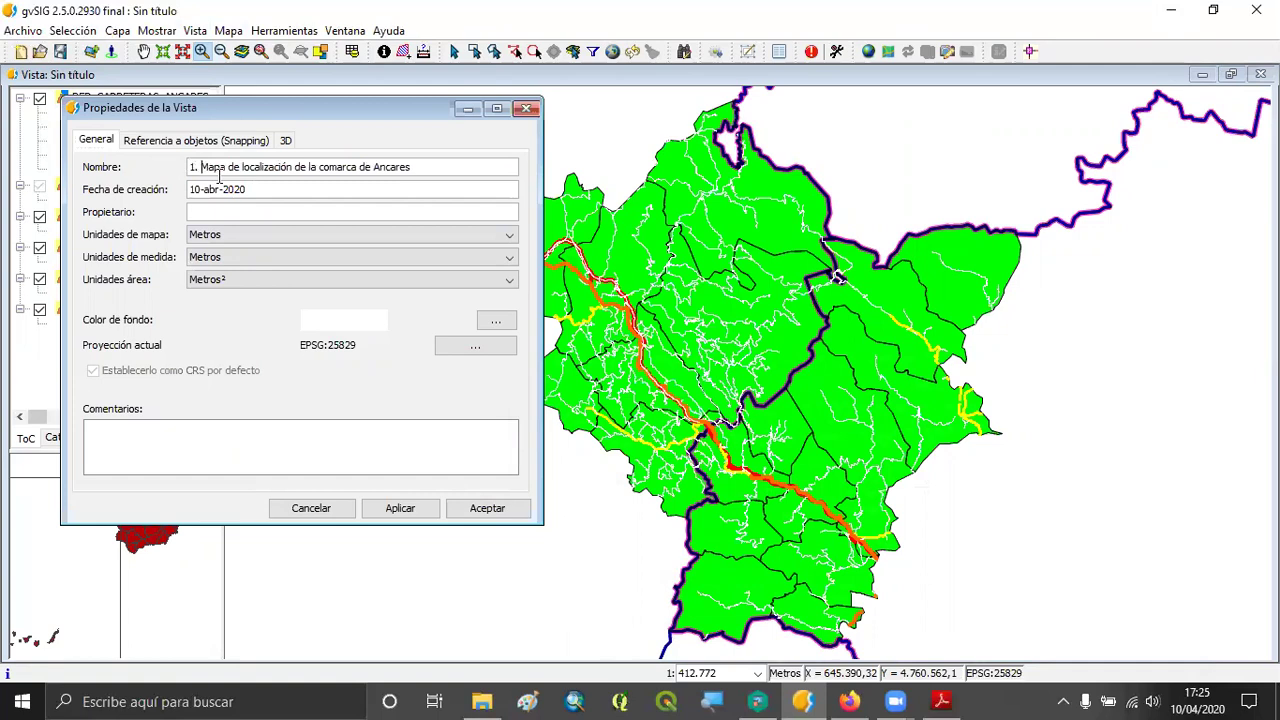
{"action": "left_click", "coordinate": [412, 510]}
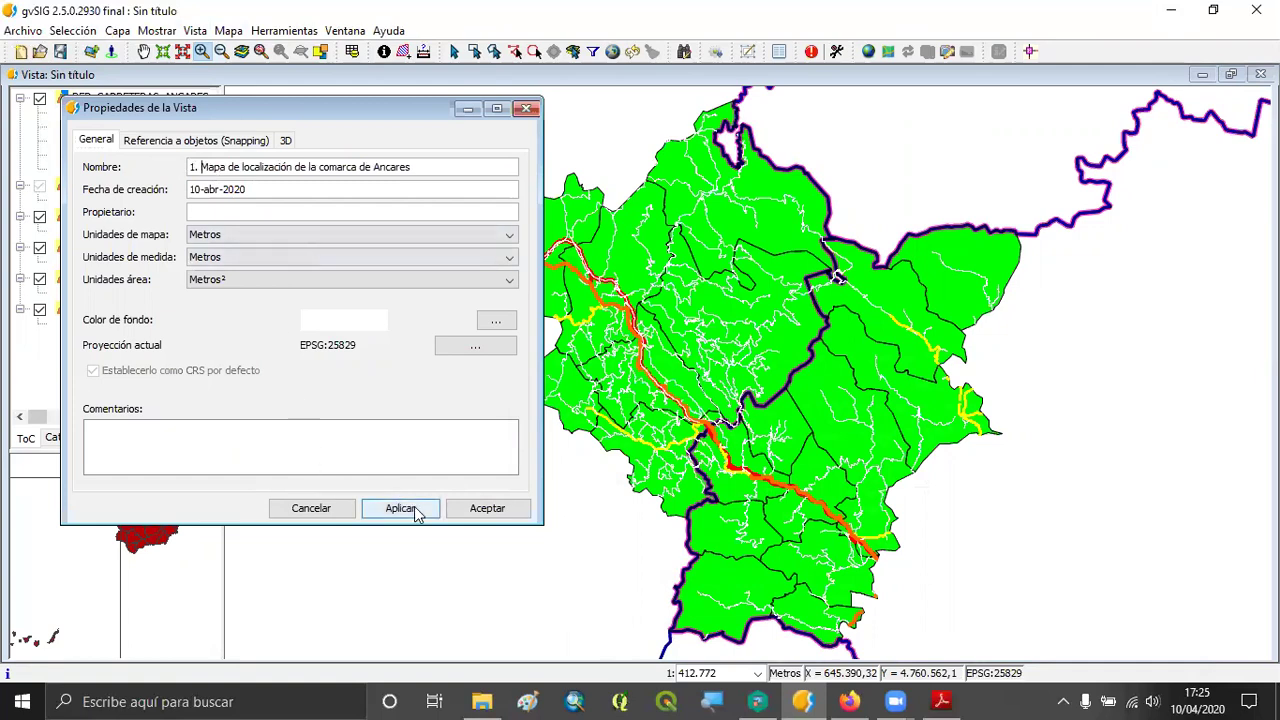
{"action": "left_click", "coordinate": [490, 510]}
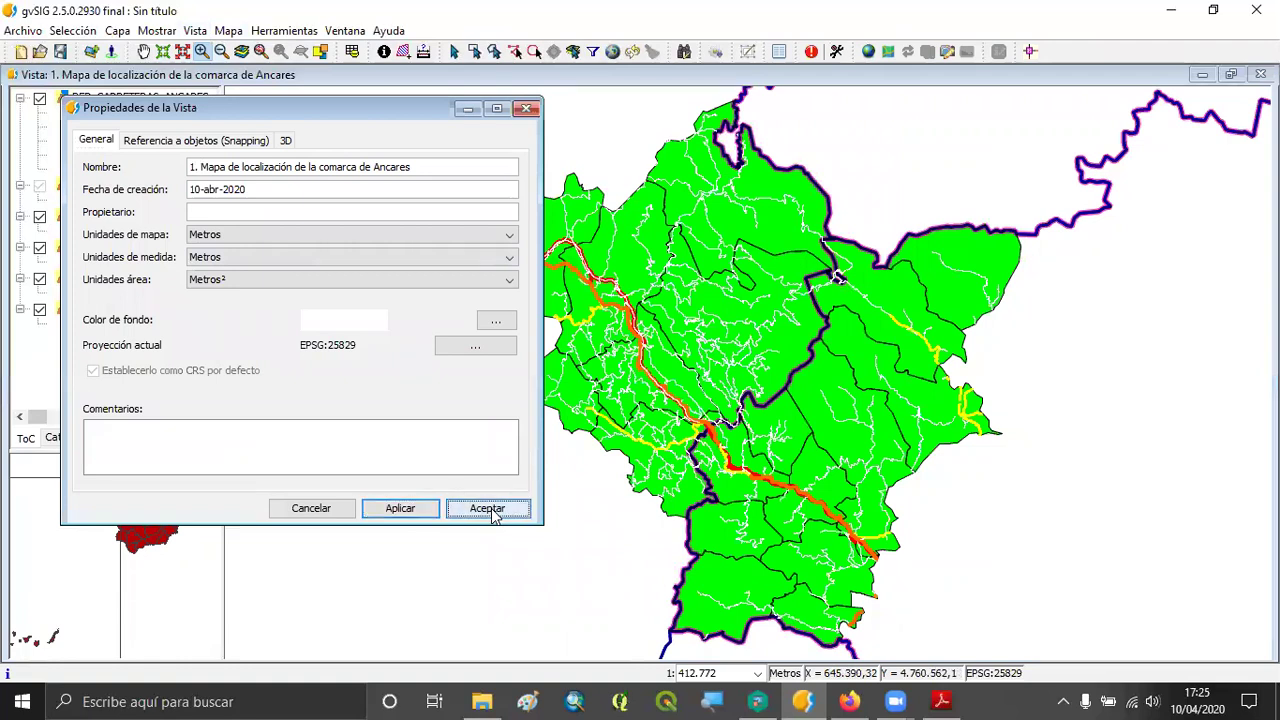